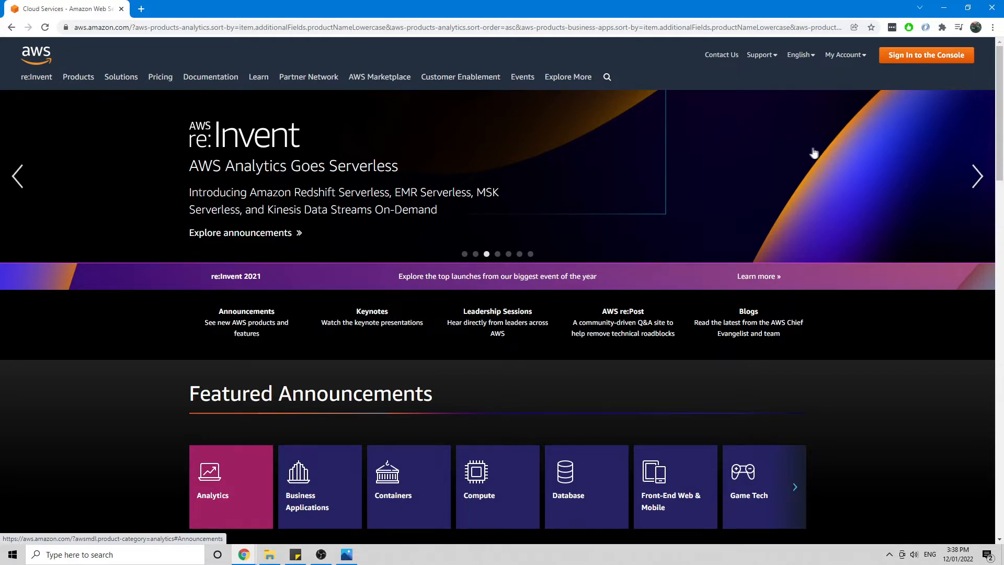
Step: Sign in from the aws.amazon.com site to reach the Console Home page
left_click(921, 65)
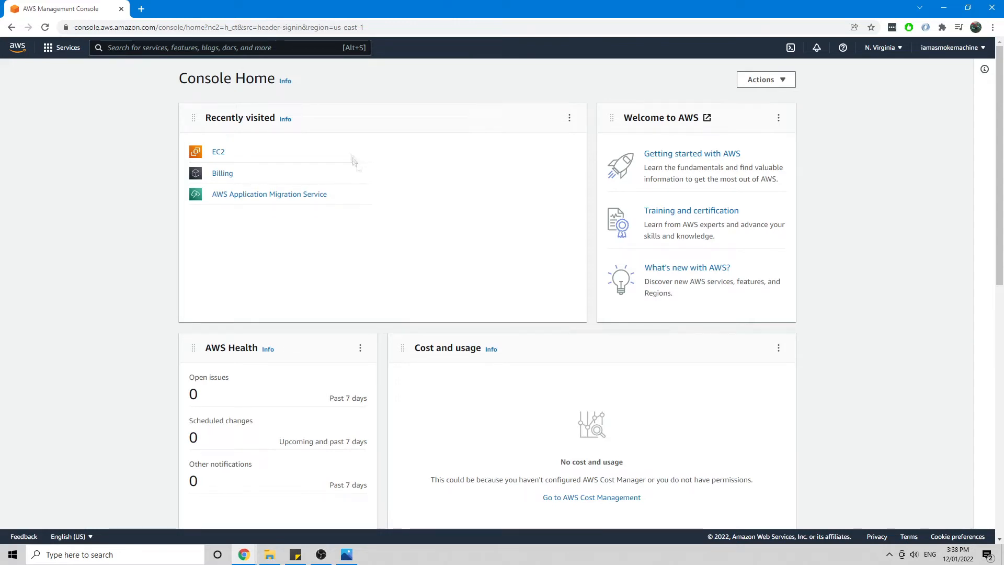
Step: Find EC2 through the console search and open its Instances list
left_click(225, 48)
type("EC2")
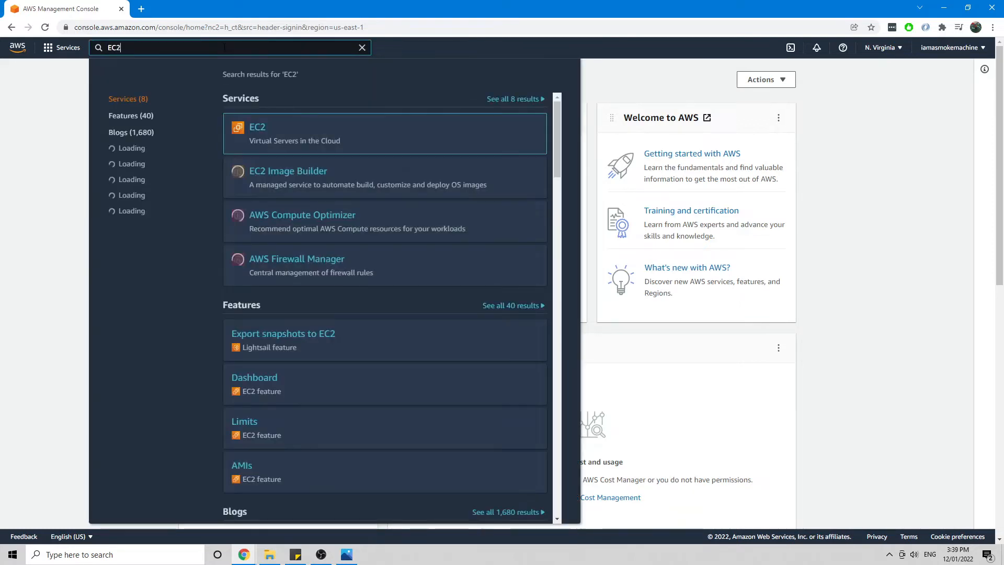
scroll(258, 136, "down", 1)
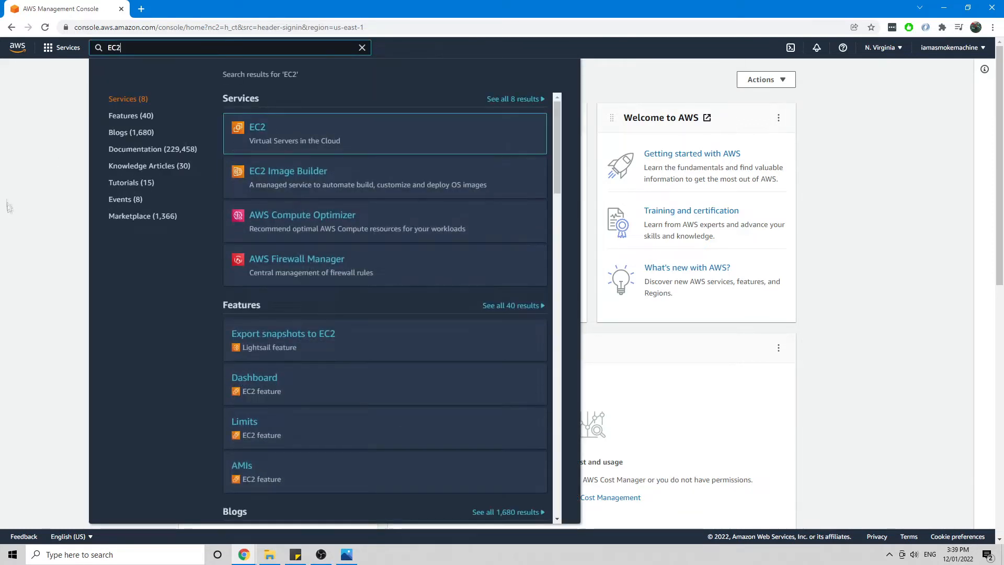
left_click(9, 206)
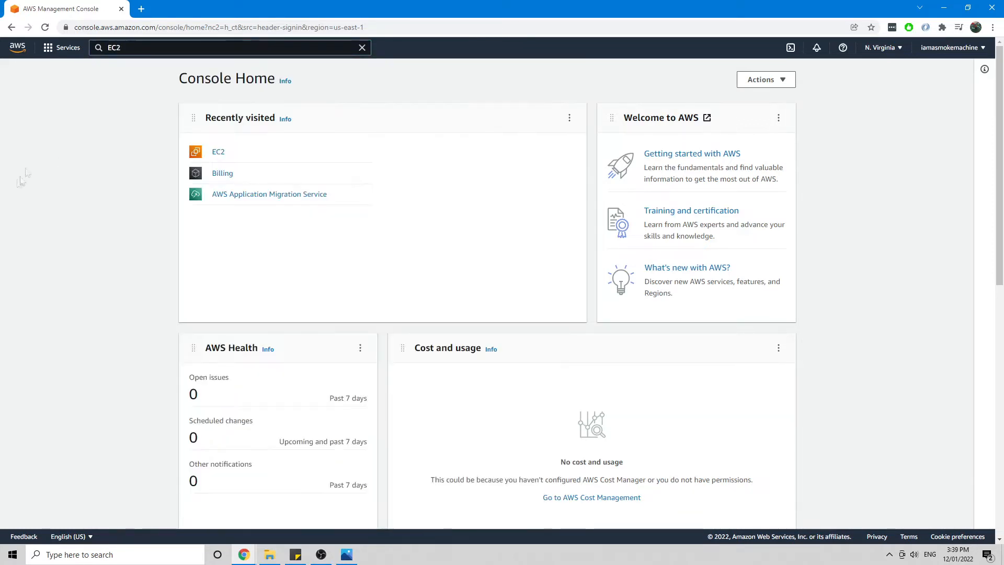
left_click(218, 155)
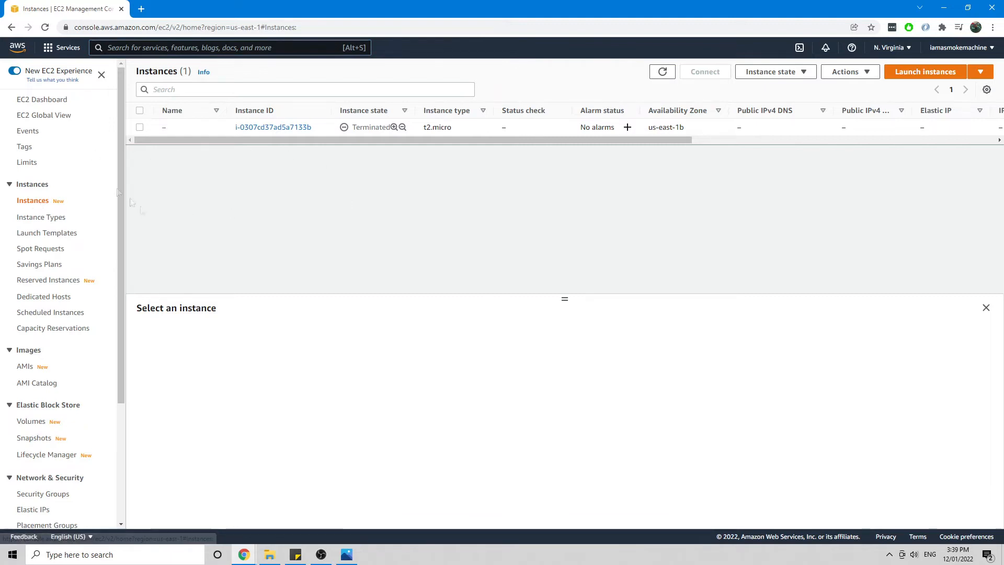
left_click(39, 99)
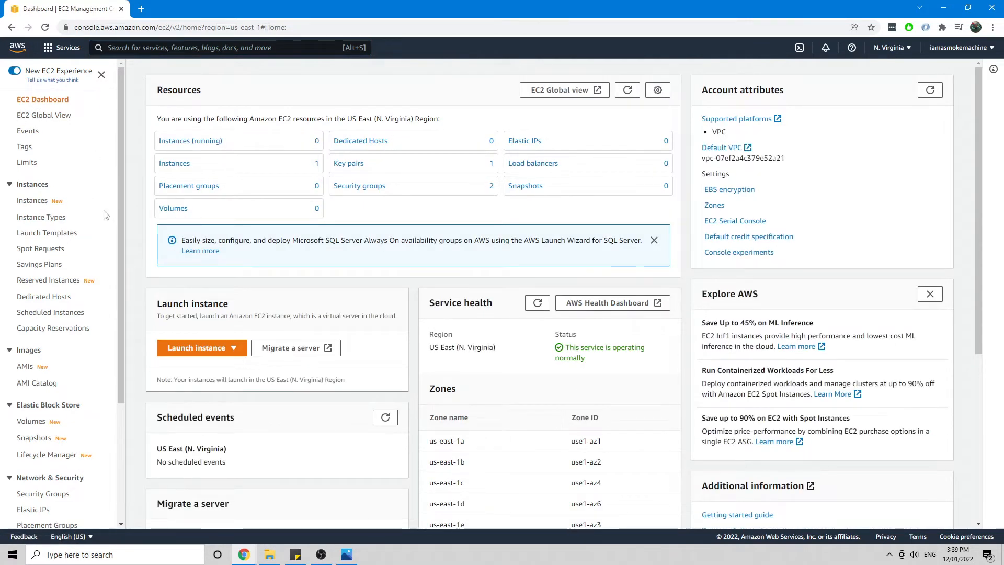
left_click(34, 203)
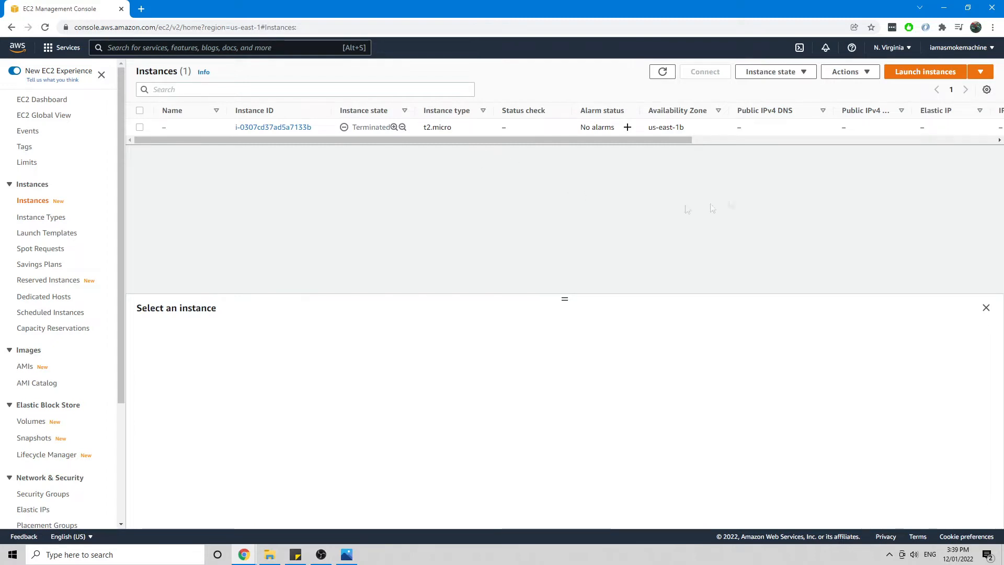
Step: Start a new instance launch using the Microsoft Windows Server 2019 Base AMI
left_click(945, 74)
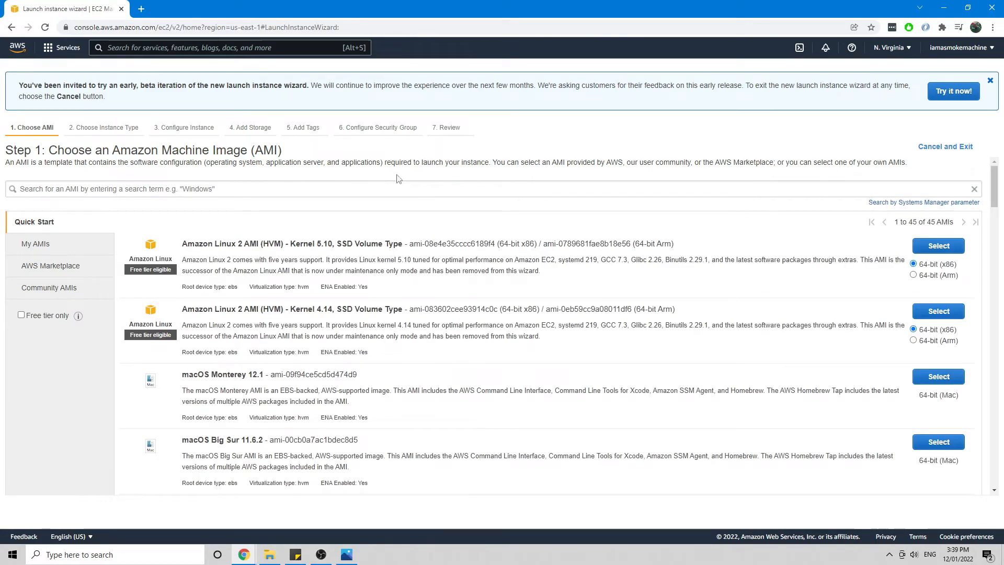
scroll(503, 213, "down", 7)
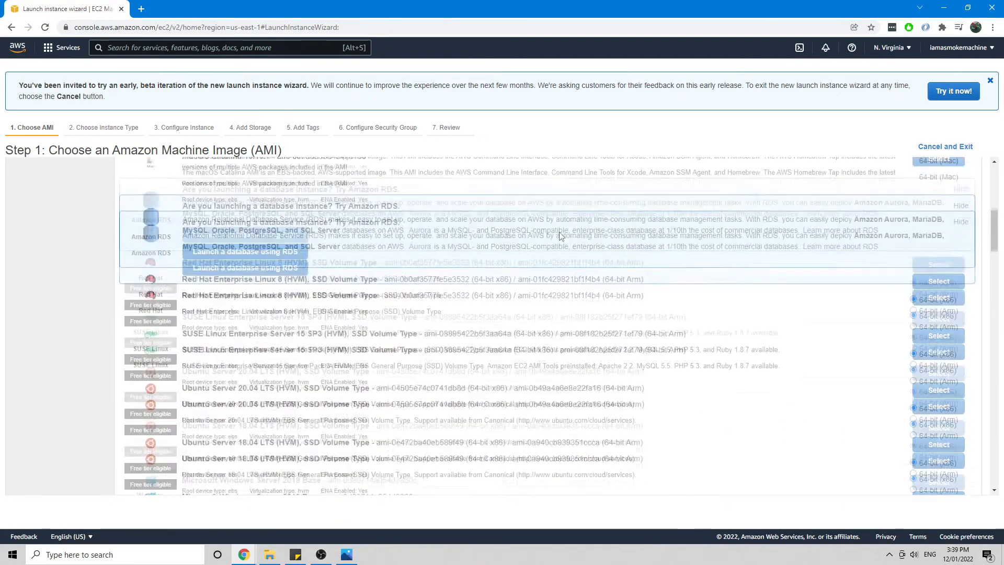
scroll(559, 237, "down", 3)
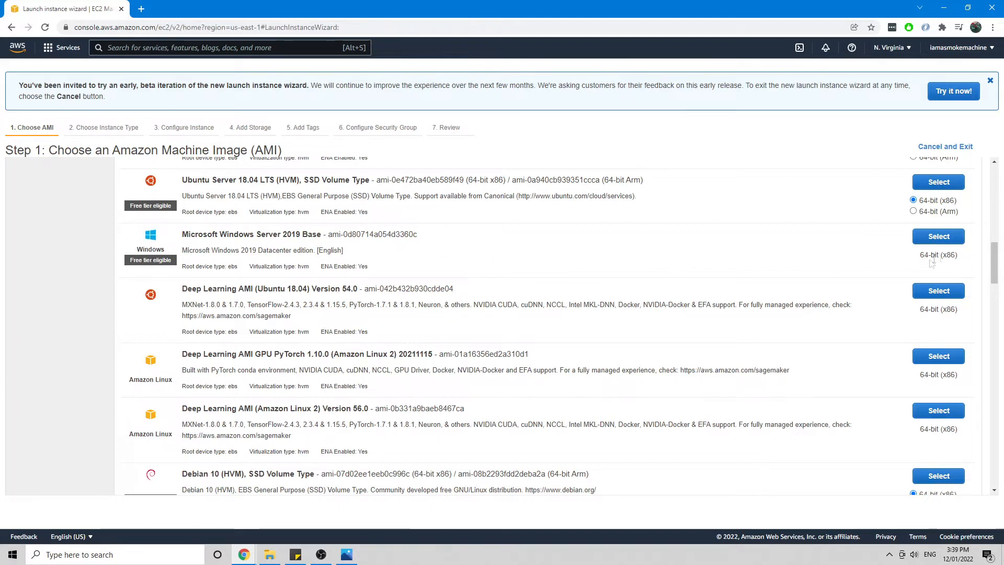
left_click(939, 238)
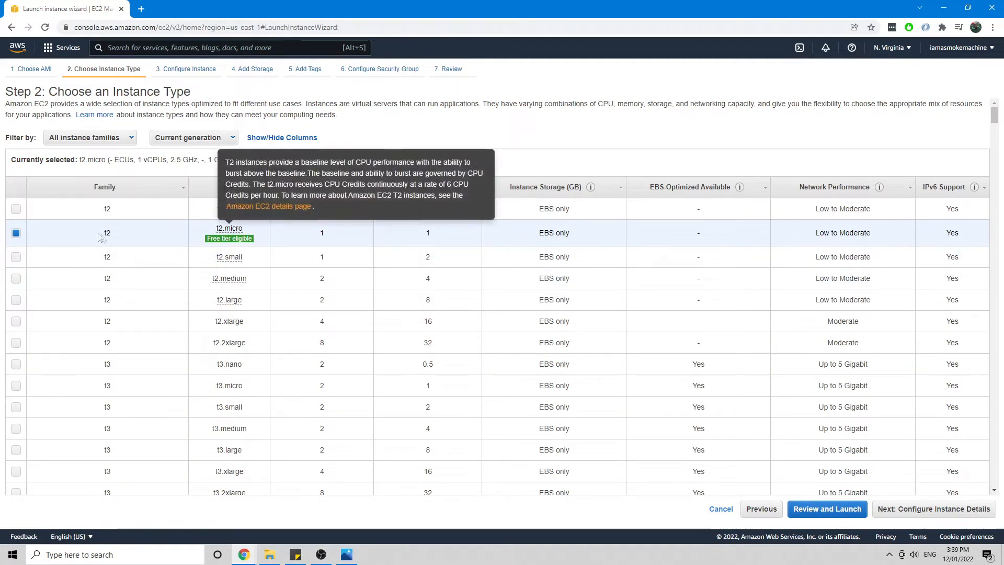
Step: Keep t2.micro and the default instance details, accepting the 30 GiB gp2 root volume
mouse_move(252, 244)
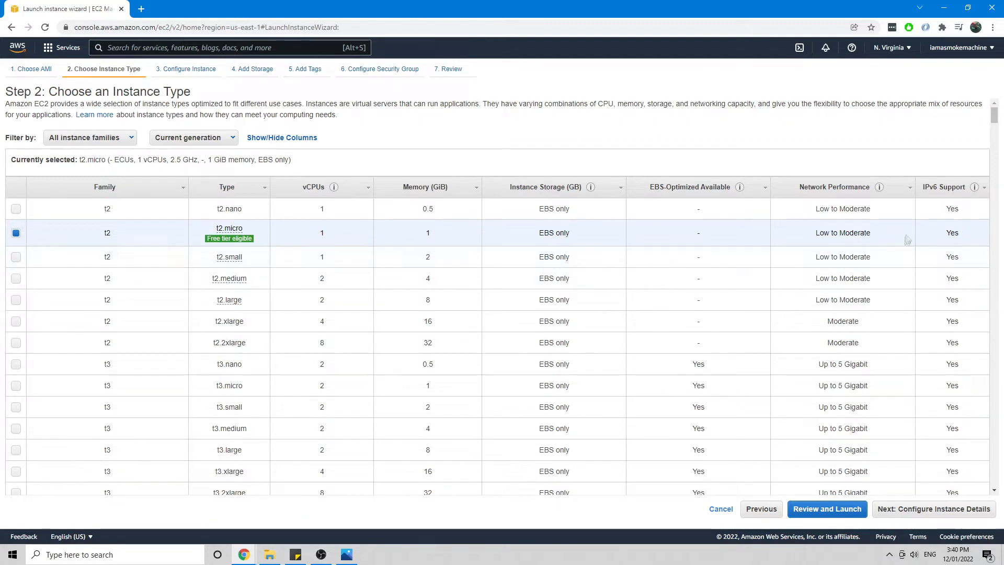
left_click(941, 509)
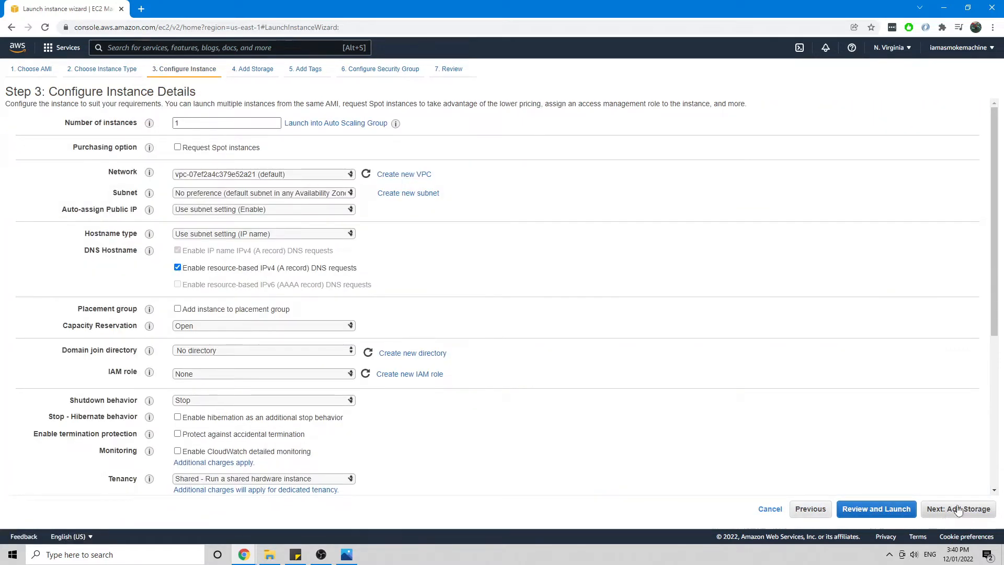
left_click(956, 509)
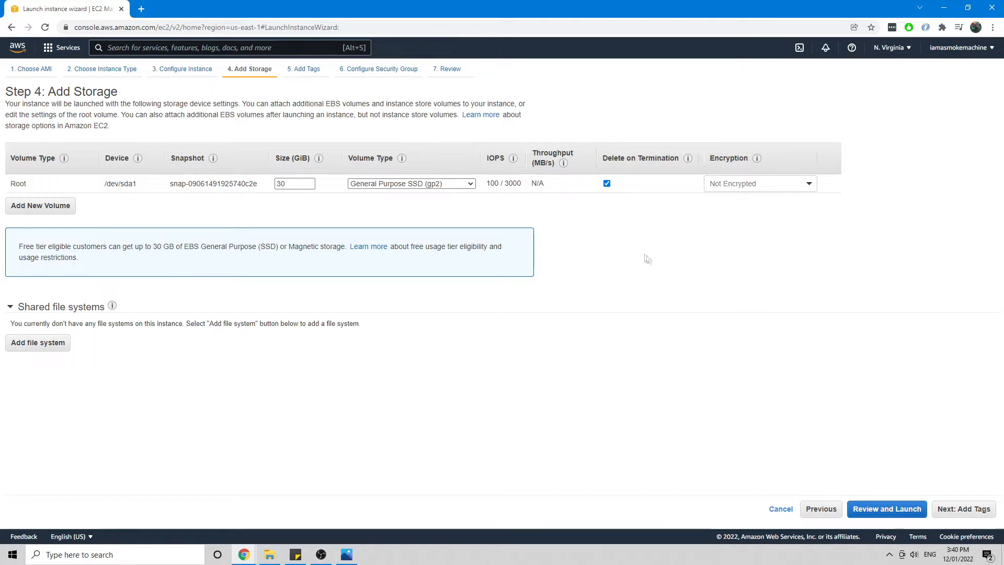
left_click(960, 513)
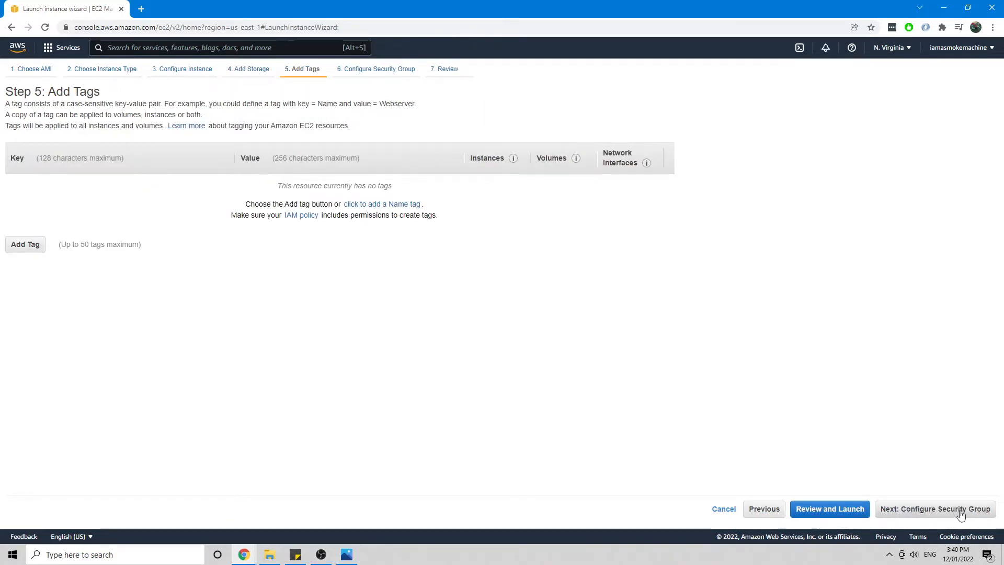
Step: Skip tags and move on to the security group step with its RDP 3389 rule
left_click(961, 514)
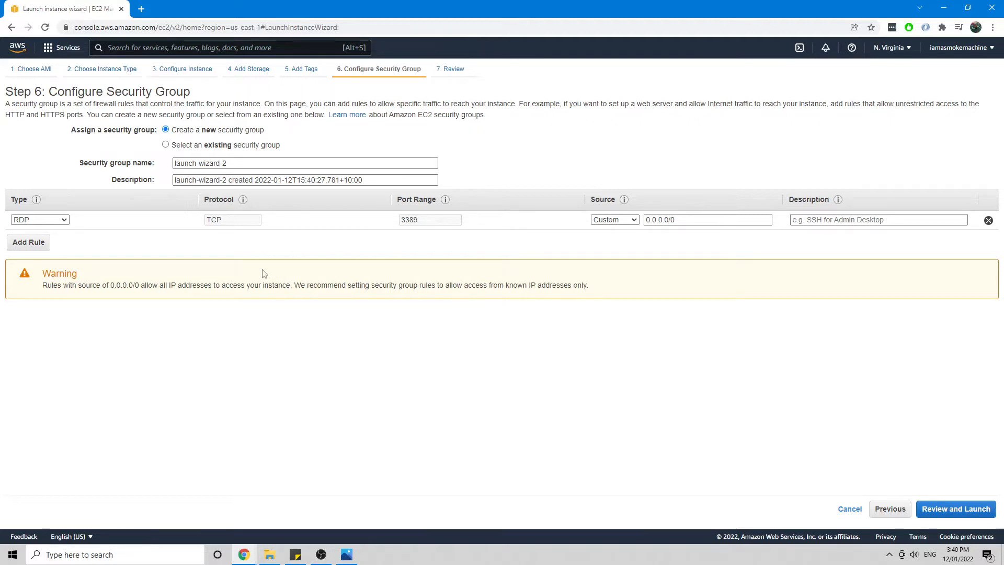
Step: Check the saved screenshot of the server's required port rules
left_click(348, 556)
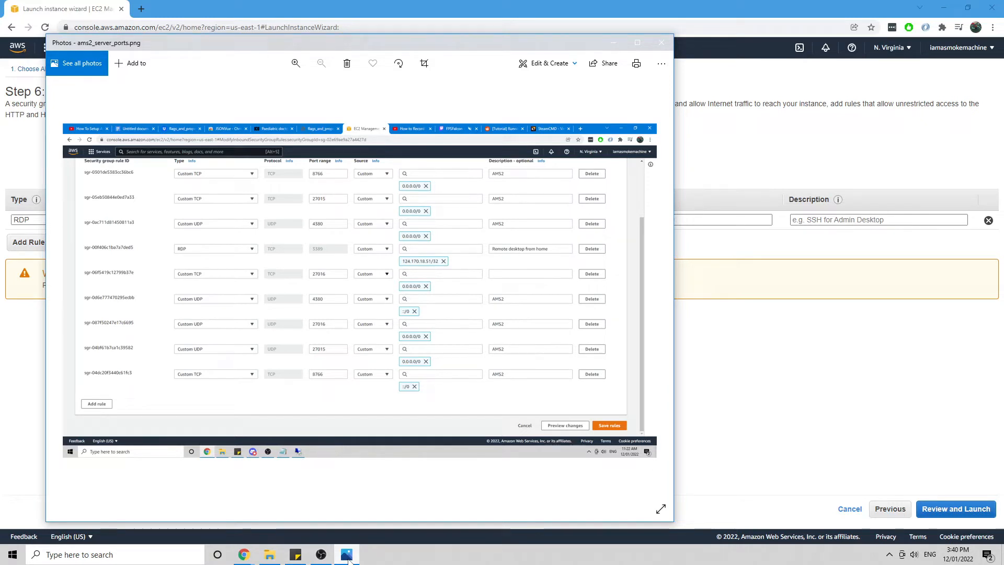
left_click(348, 556)
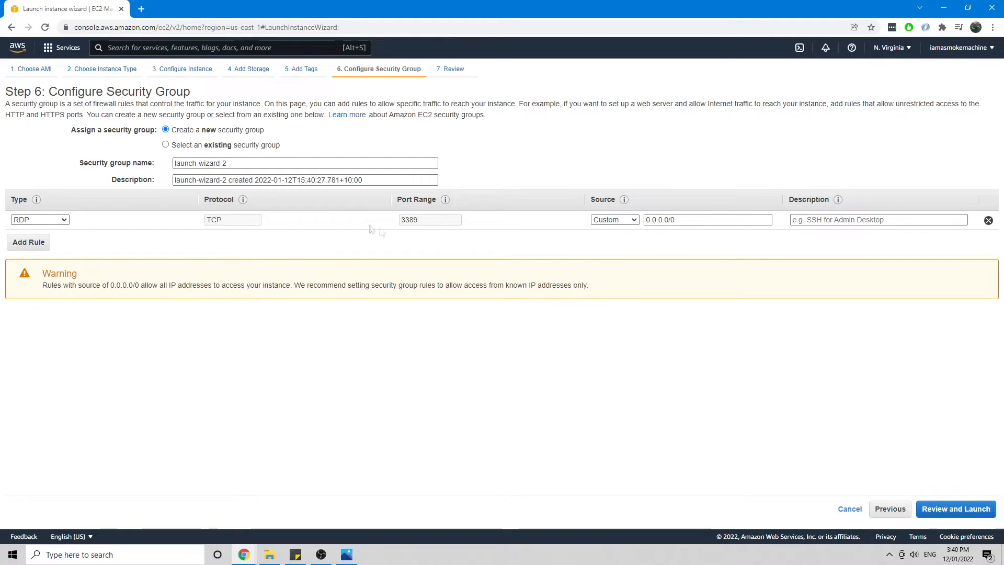
left_click(348, 555)
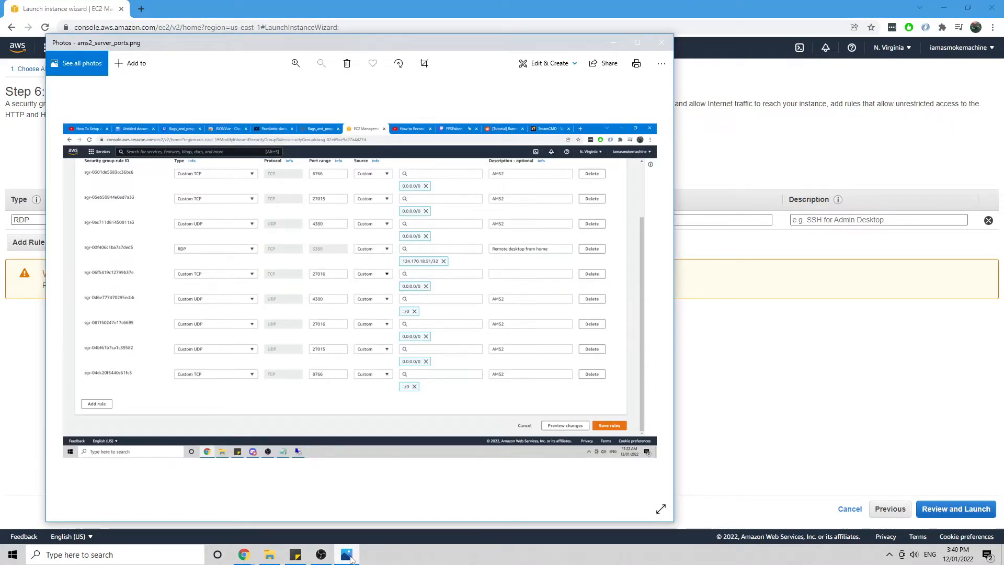
left_click(348, 556)
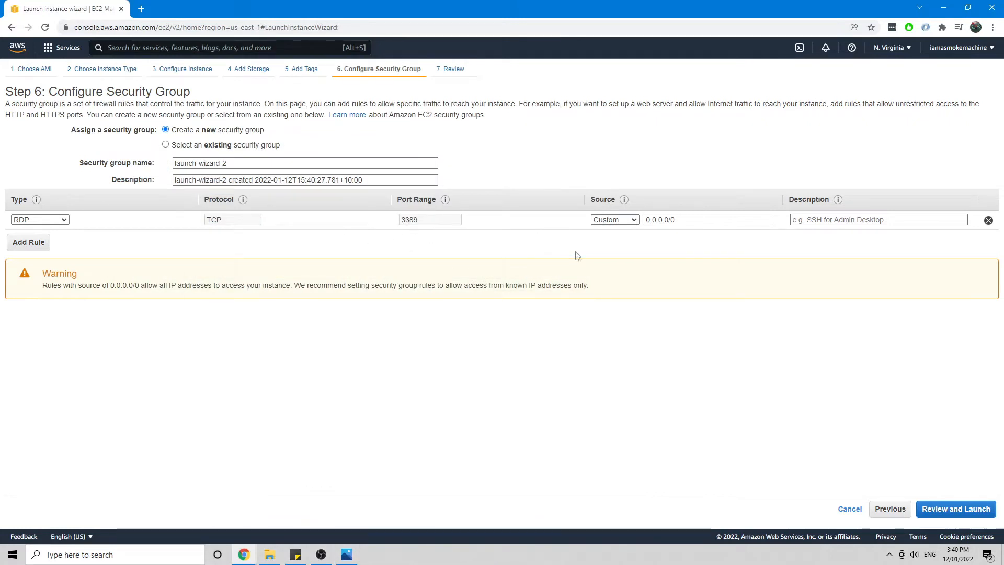
Step: Limit the RDP rule source to My IP, describe it as 'Remote Desktop', and review
left_click(619, 224)
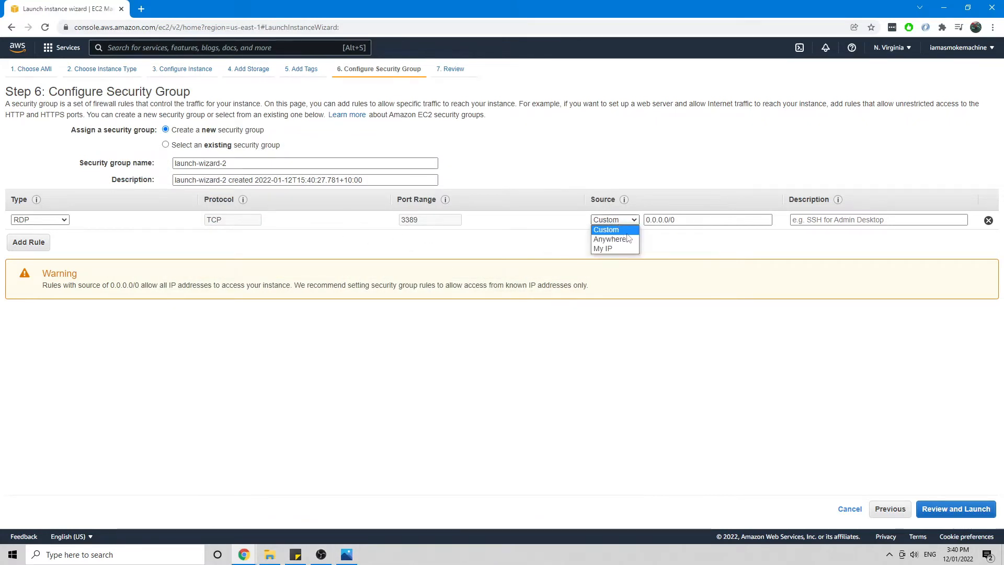
left_click(617, 225)
left_click(617, 222)
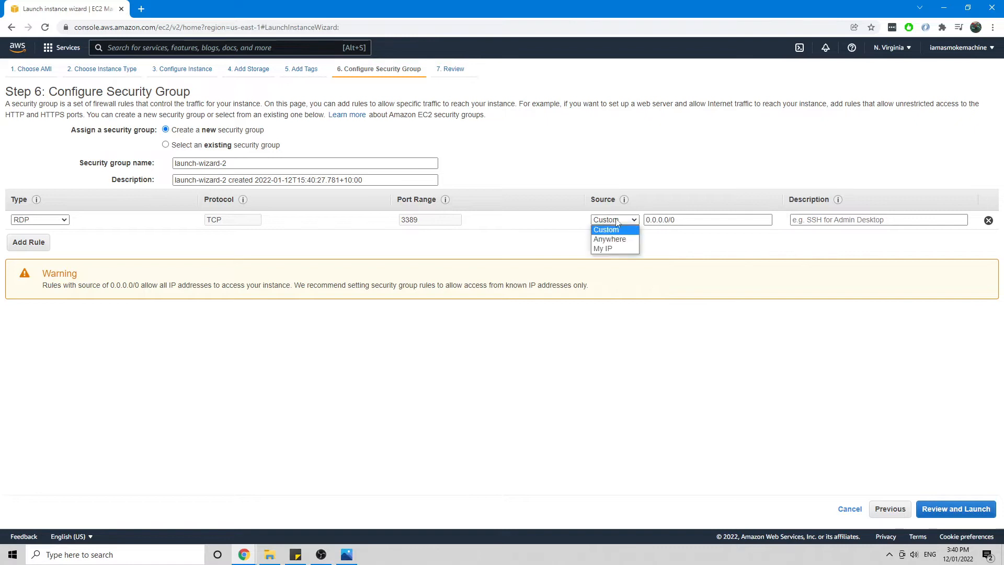
left_click(610, 249)
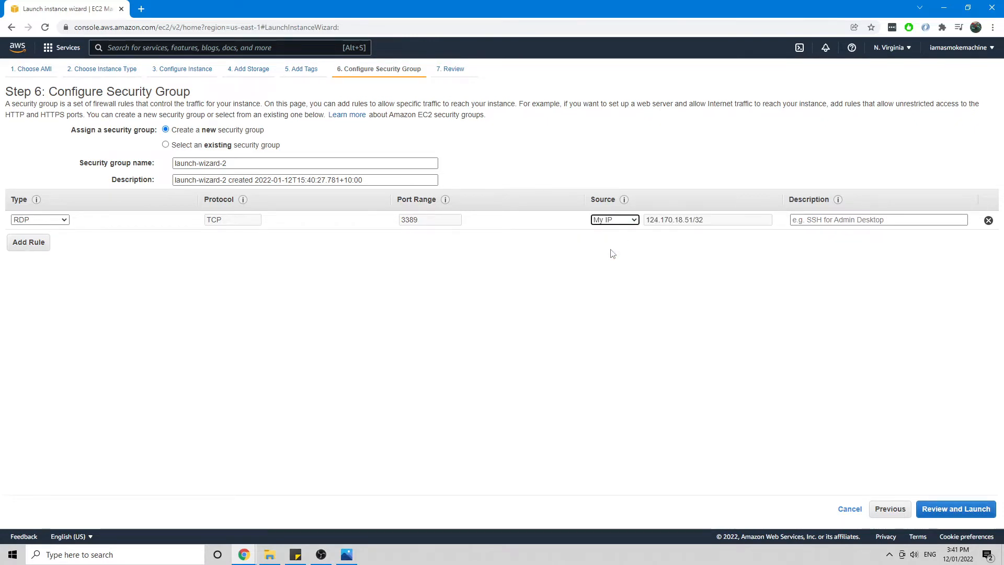
left_click(858, 220)
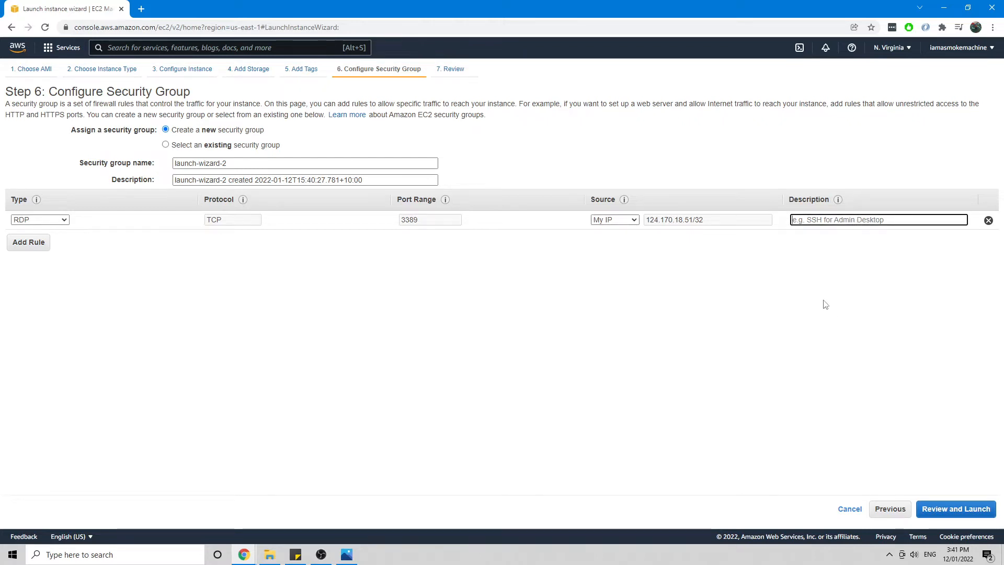
type("Remo")
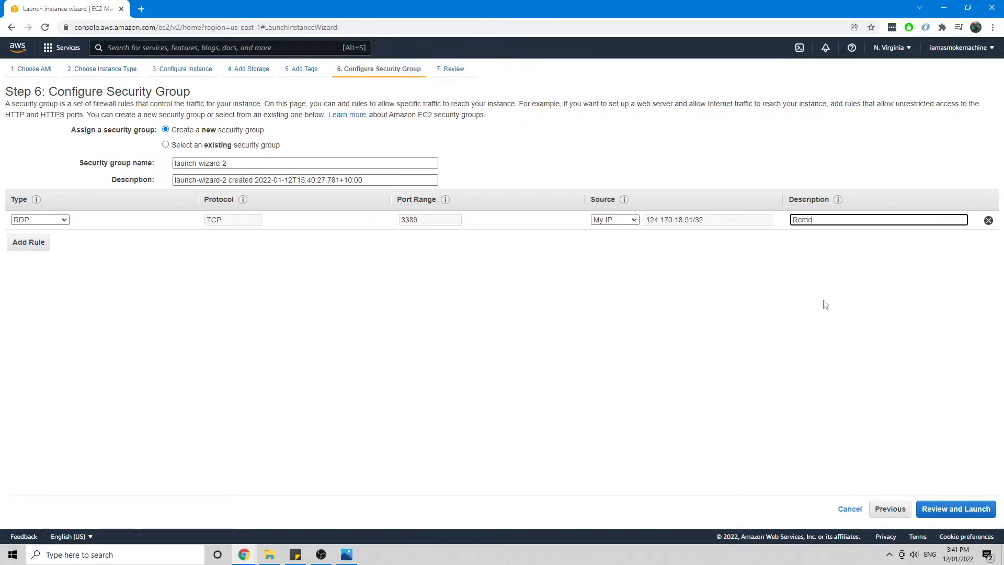
type("te Desktop")
left_click(955, 508)
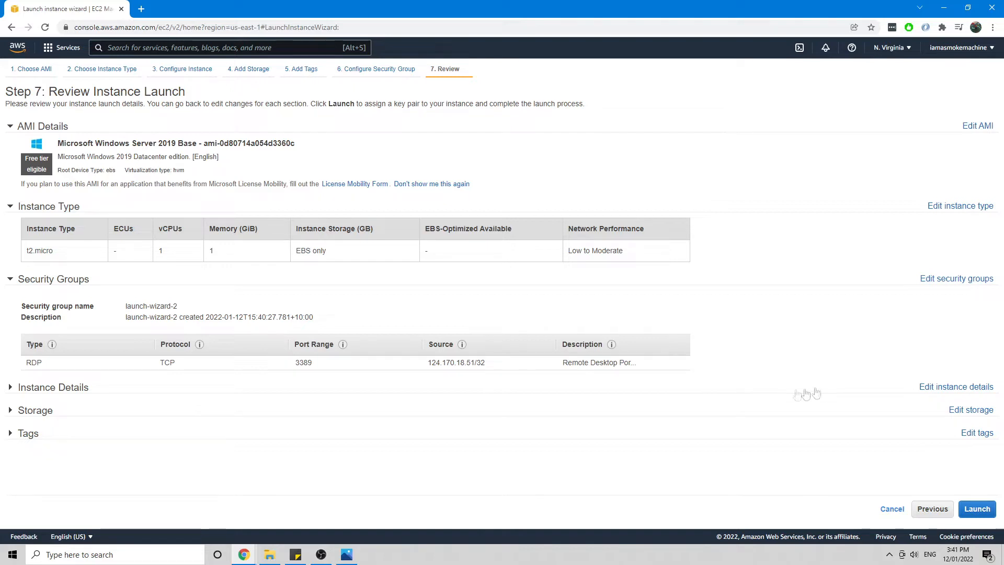
Step: Launch from the review and switch the key pair choice to creating a new one
left_click(980, 514)
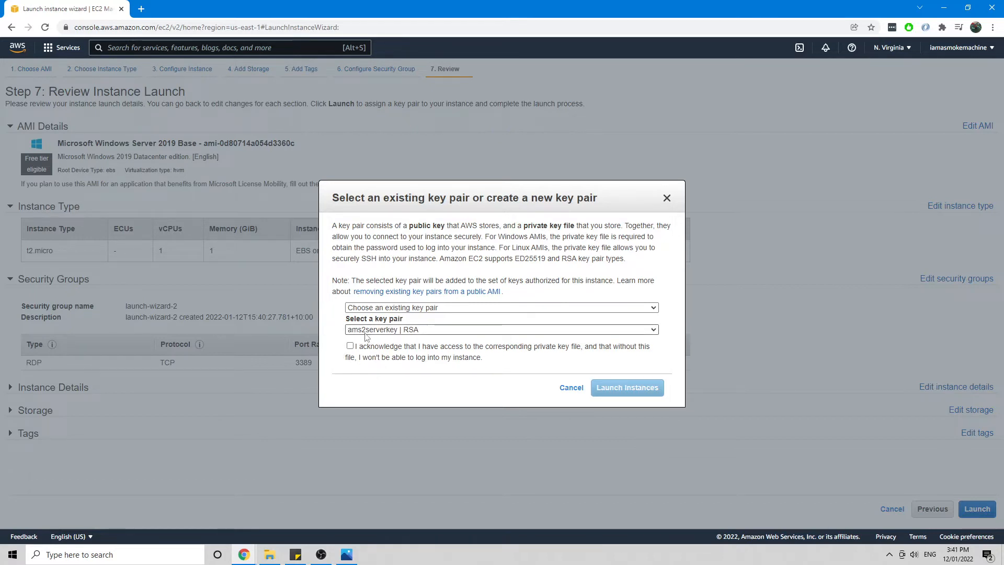
left_click(411, 329)
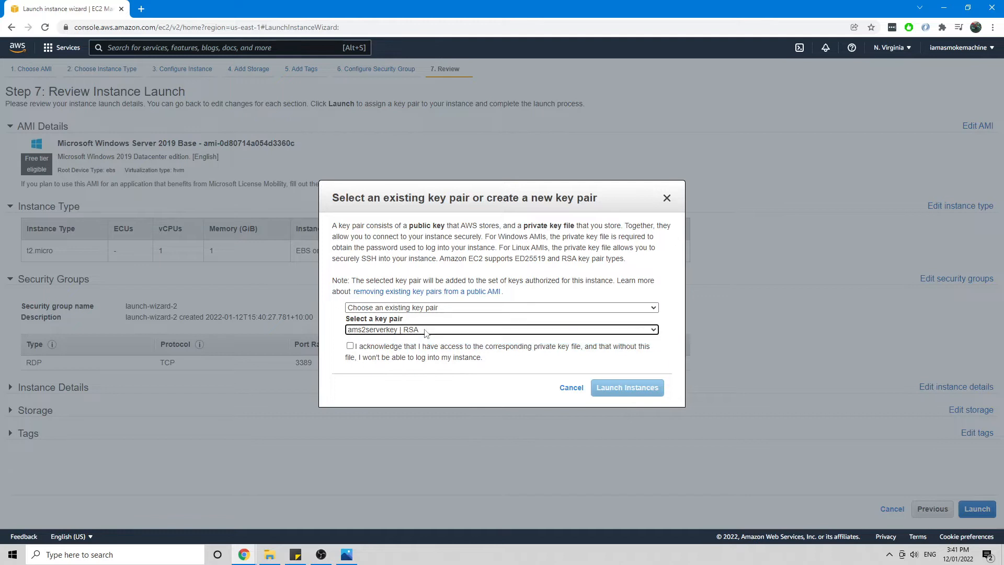
left_click(406, 308)
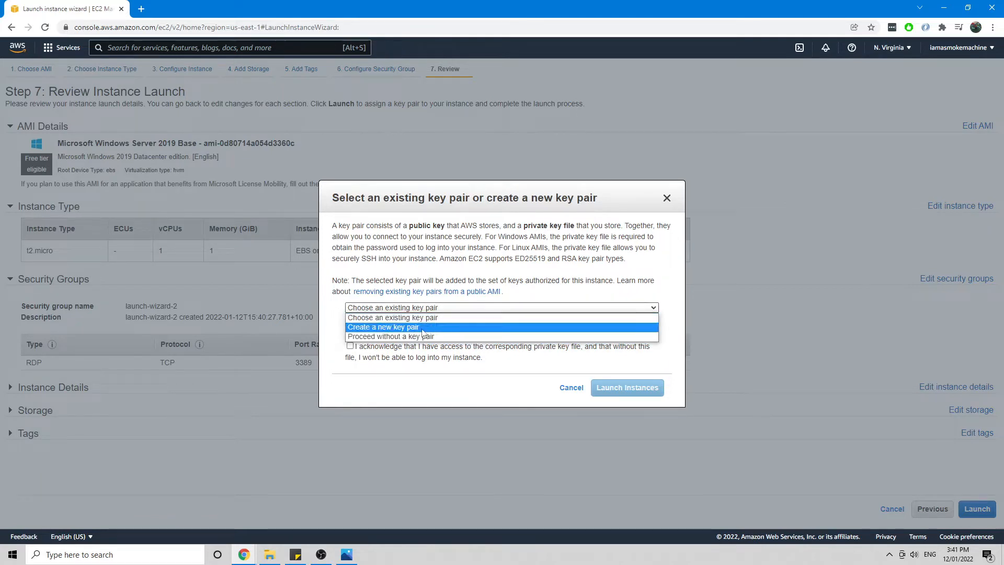
left_click(411, 318)
left_click(408, 333)
left_click(411, 339)
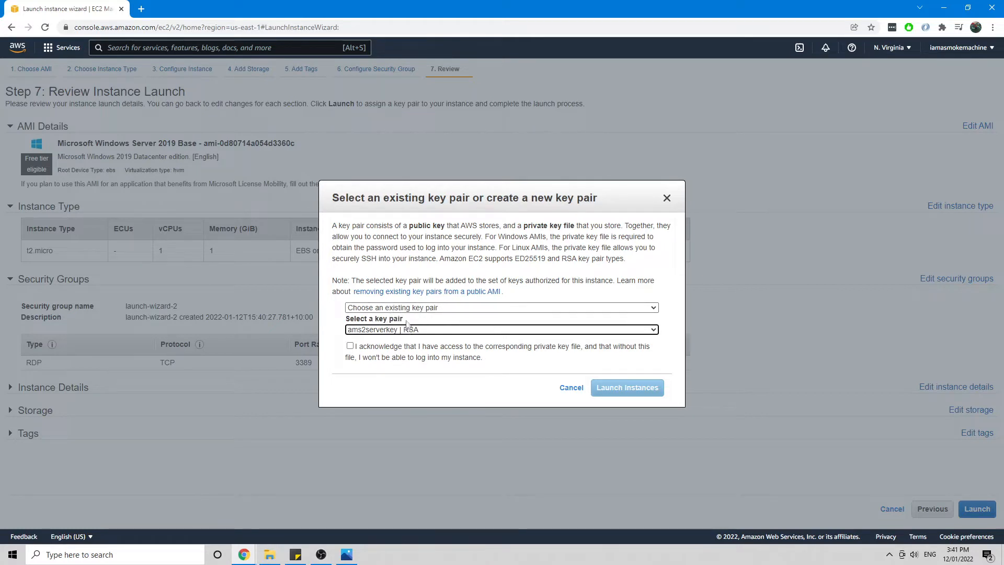
left_click(414, 309)
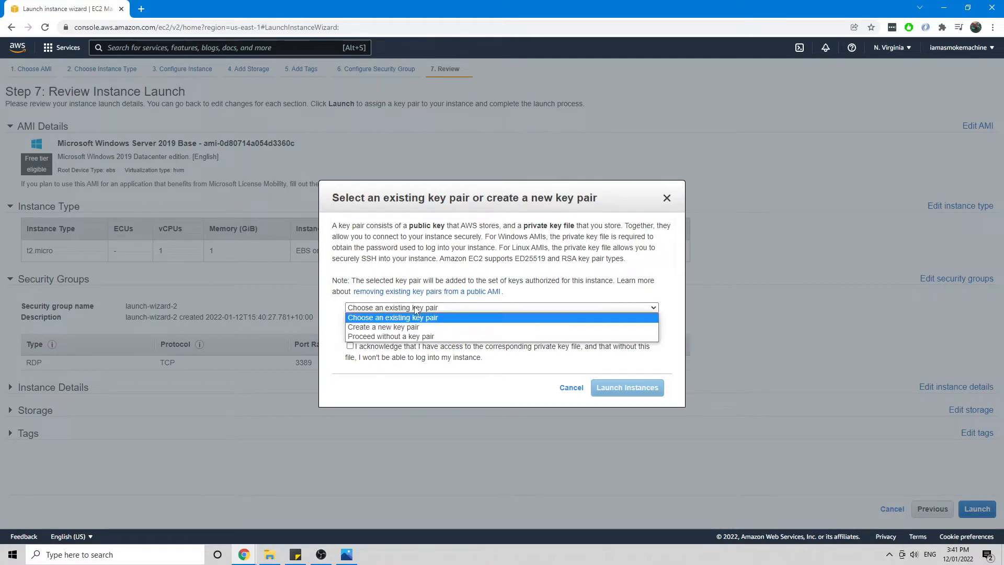
left_click(397, 326)
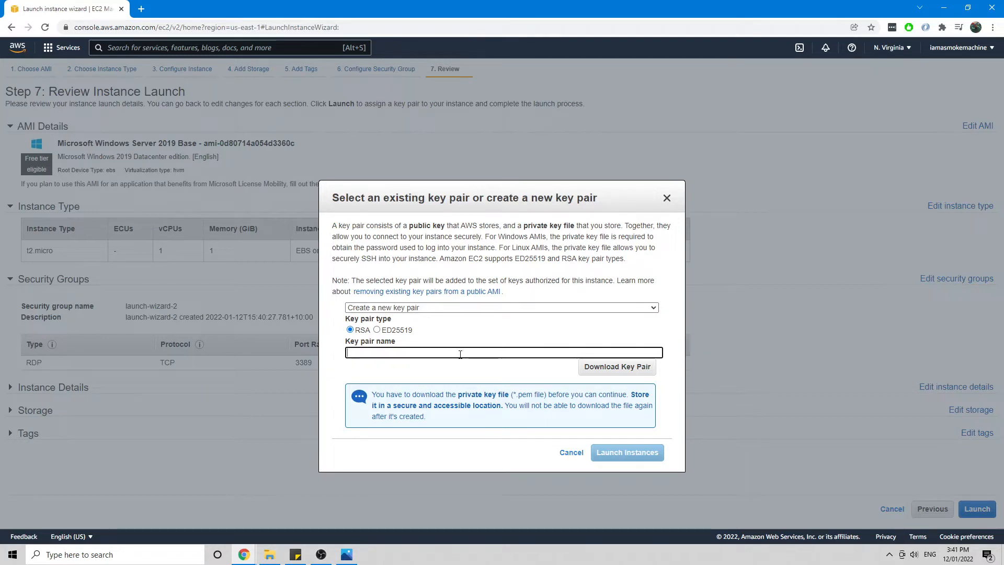
Step: Name the key pair ams2key, save ams2key.pem to Downloads, and launch the instance
type("ams2key")
left_click(604, 375)
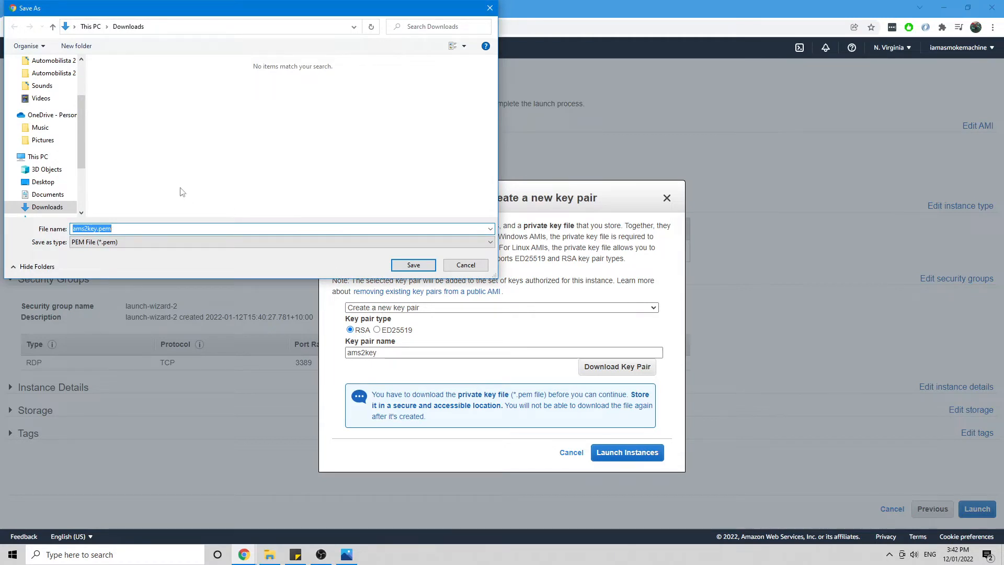
left_click(413, 265)
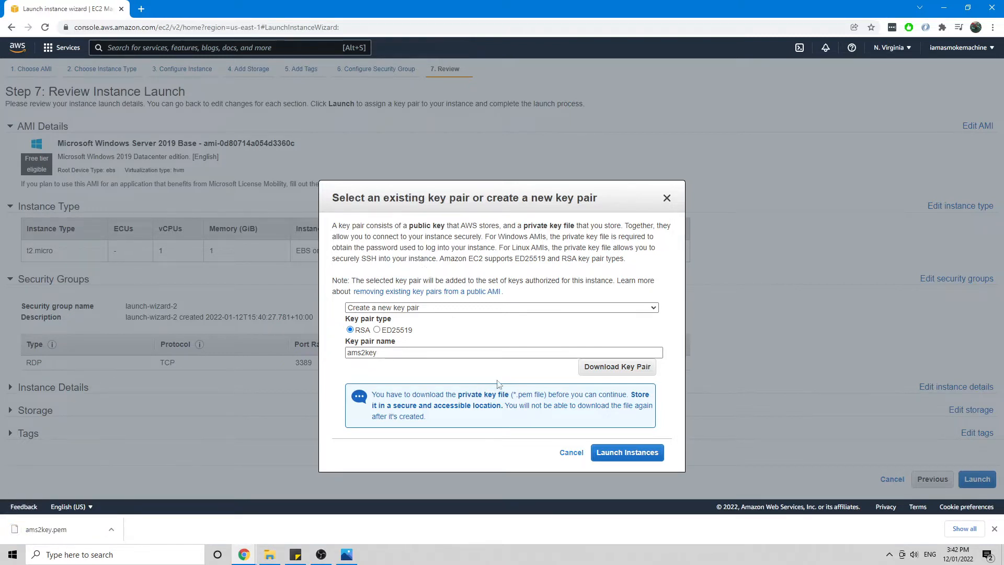
left_click(628, 456)
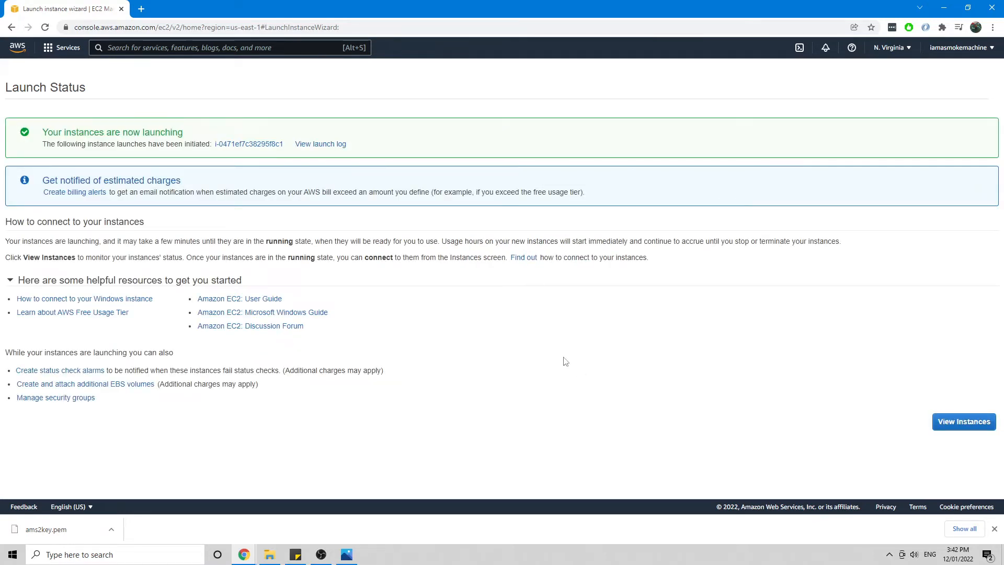
Step: Refresh the Instances list and select new instance i-0471ef7c38295f8c1 to show its details
left_click(963, 422)
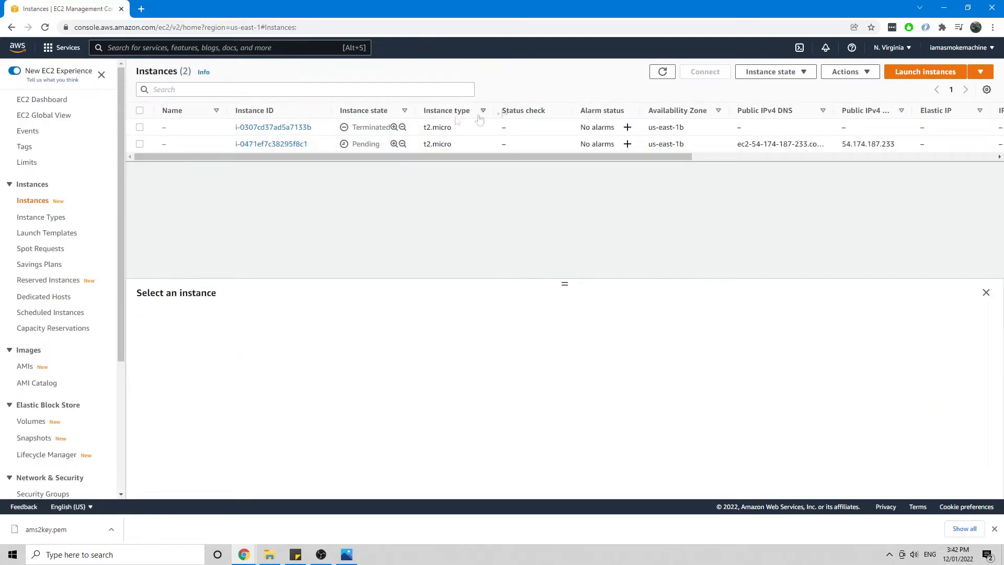
left_click_drag(360, 127, 368, 128)
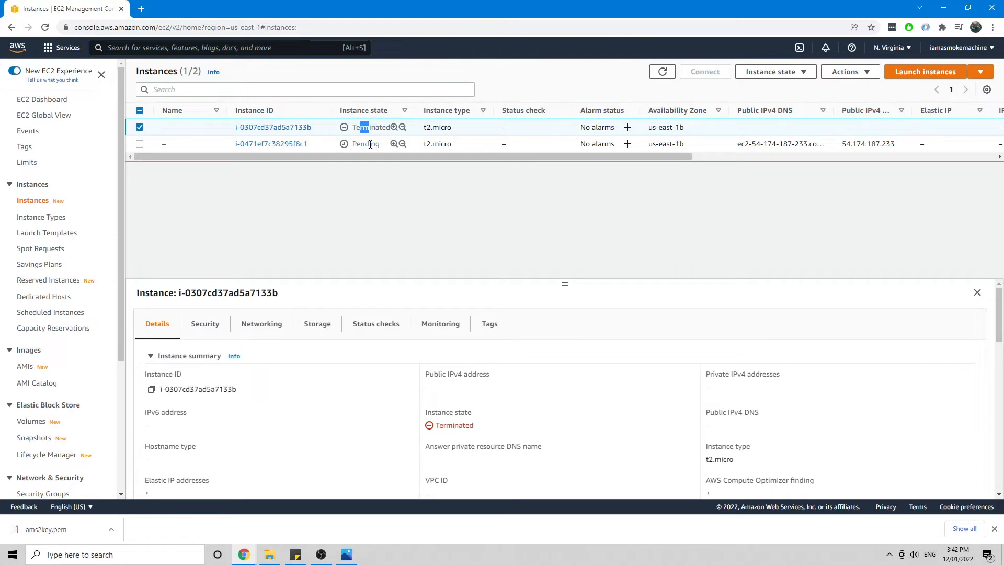
left_click(370, 144)
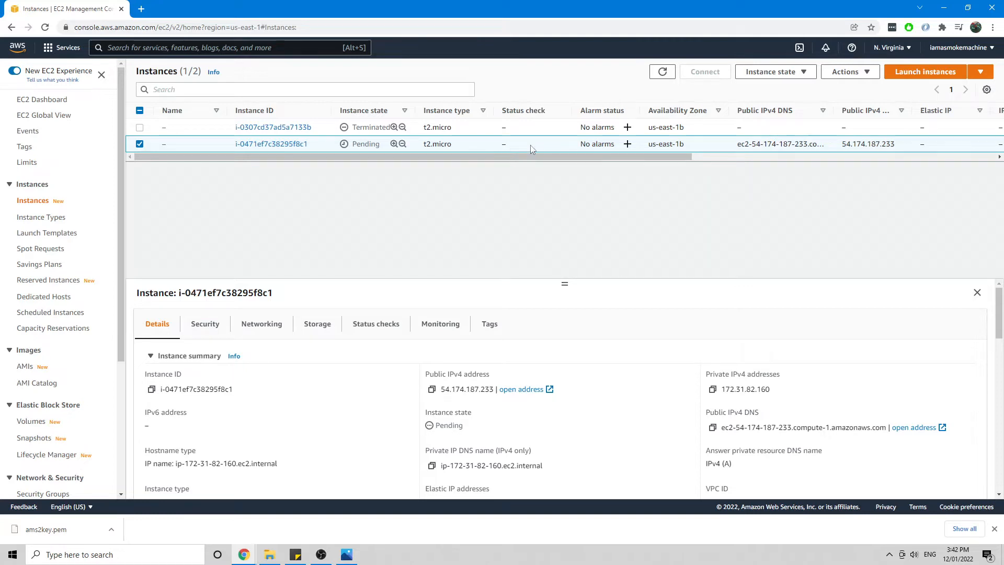
left_click(663, 73)
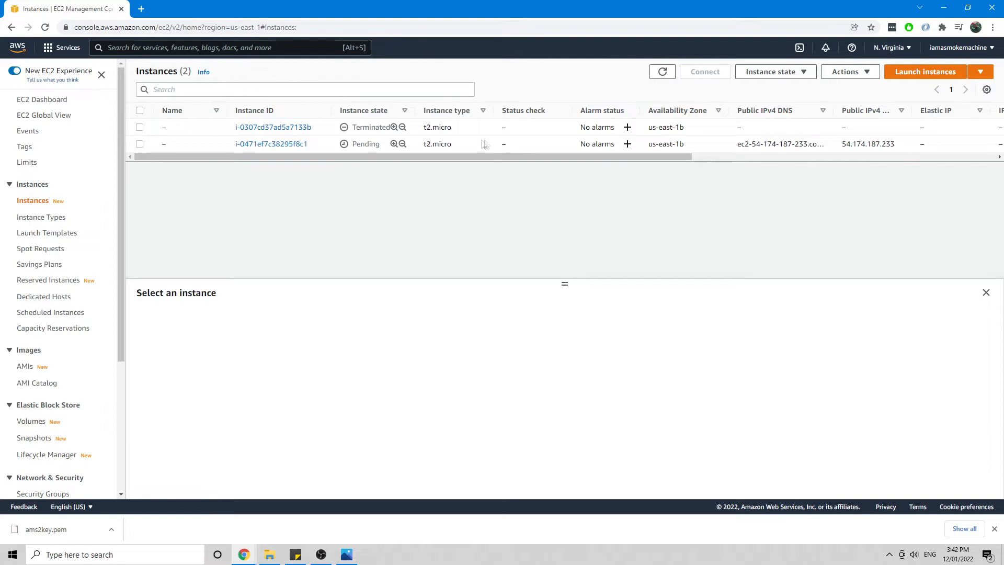
left_click(140, 145)
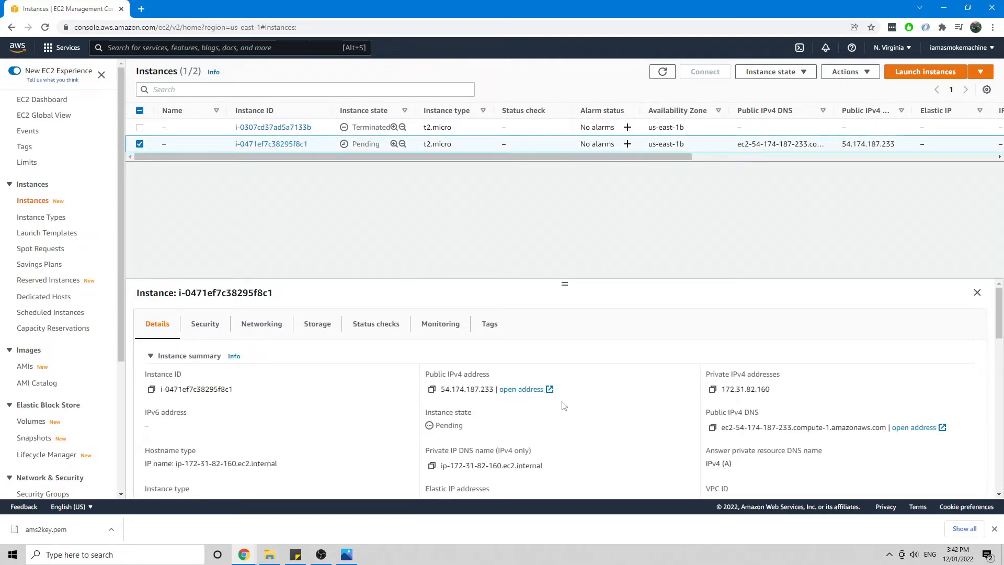
scroll(564, 403, "down", 3)
scroll(630, 328, "up", 3)
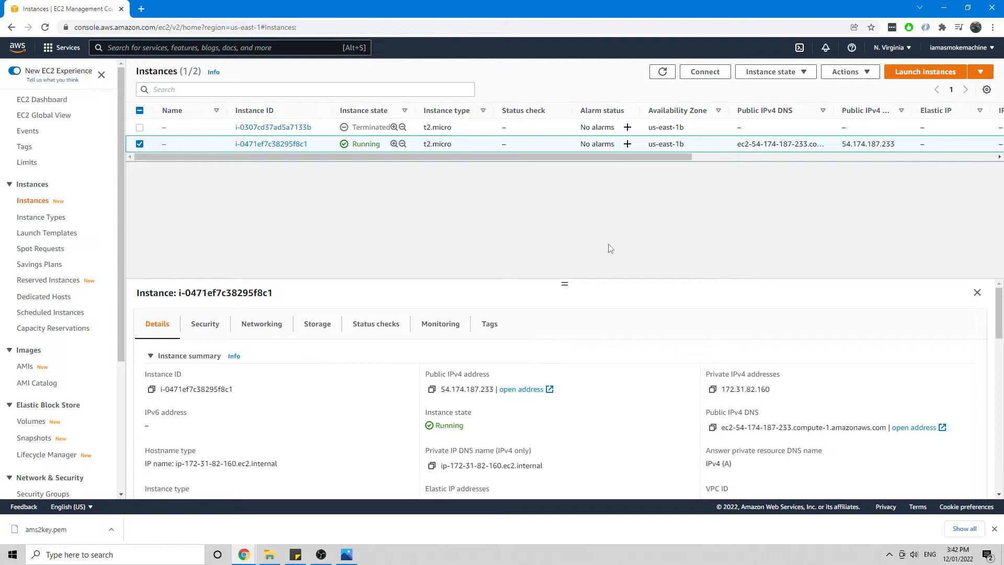
Step: Refresh the Instances list until i-0471ef7c38295f8c1 shows Running with 2/2 checks passed
left_click(662, 72)
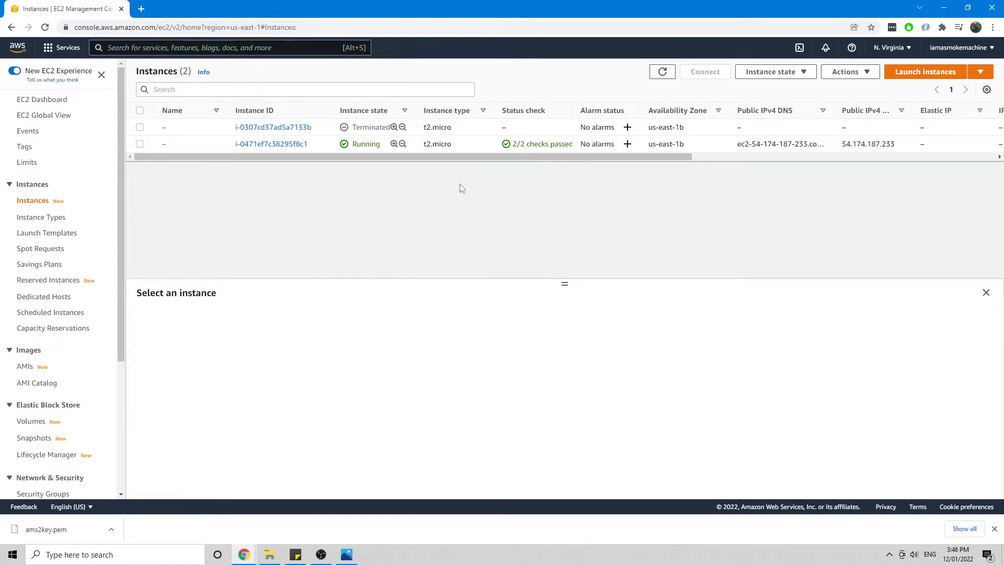
Step: Launch Remote Desktop Connection by searching 'rd' in Windows search
left_click(180, 556)
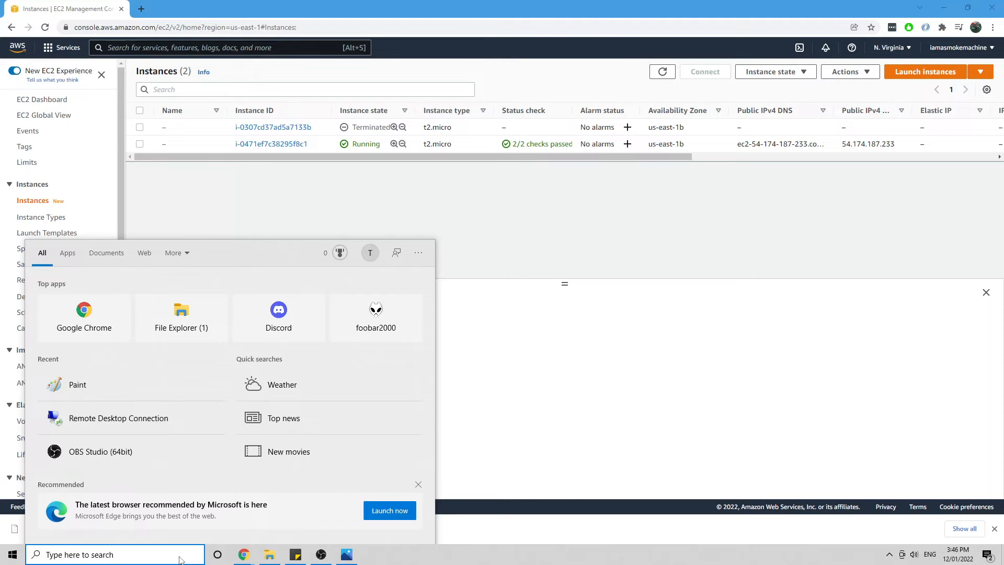
type("rd")
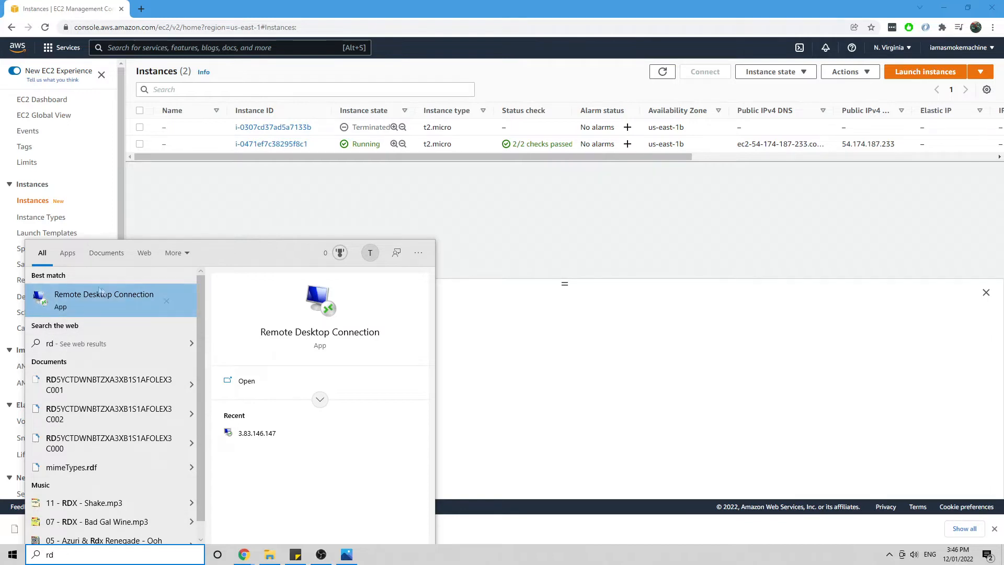
left_click(116, 307)
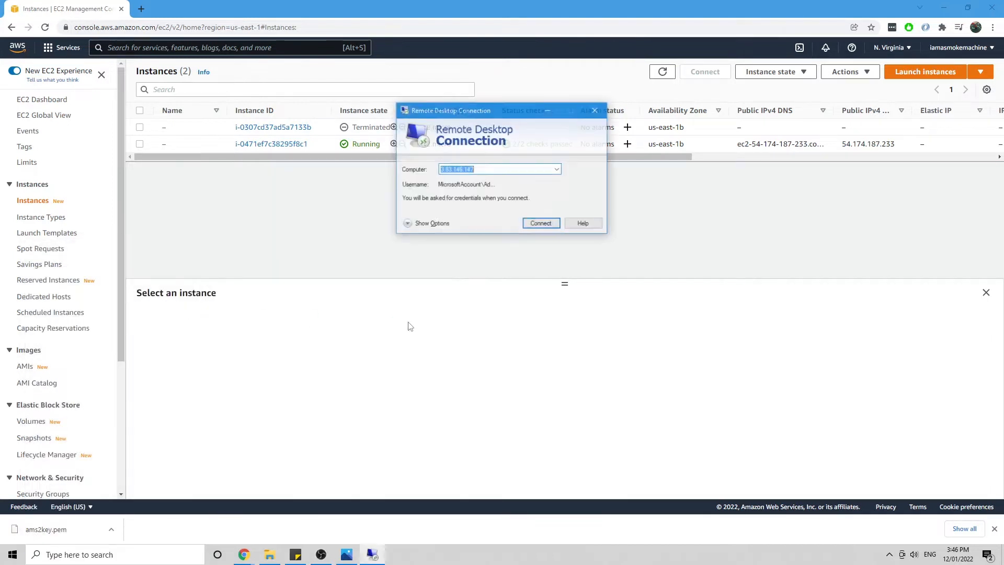
Step: Copy the instance's public IP 54.174.187.233 from EC2 into the Computer field
left_click(712, 262)
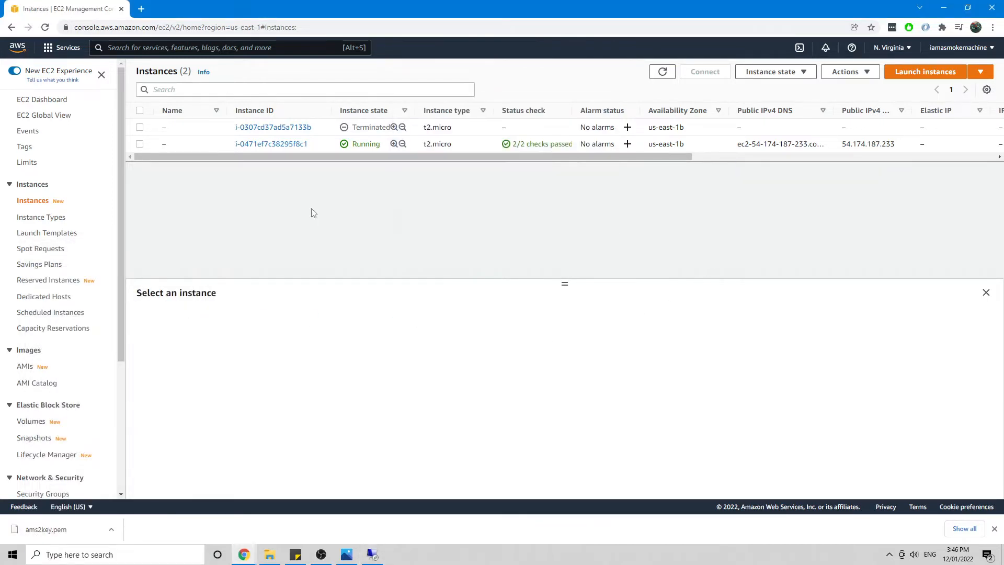
left_click(139, 144)
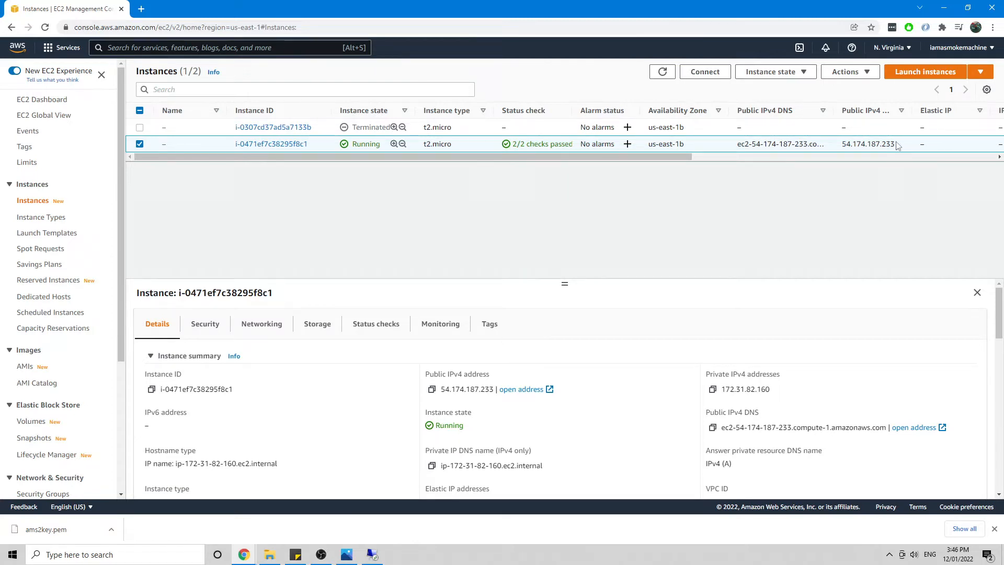
left_click_drag(896, 146, 839, 147)
key("ctrl+c")
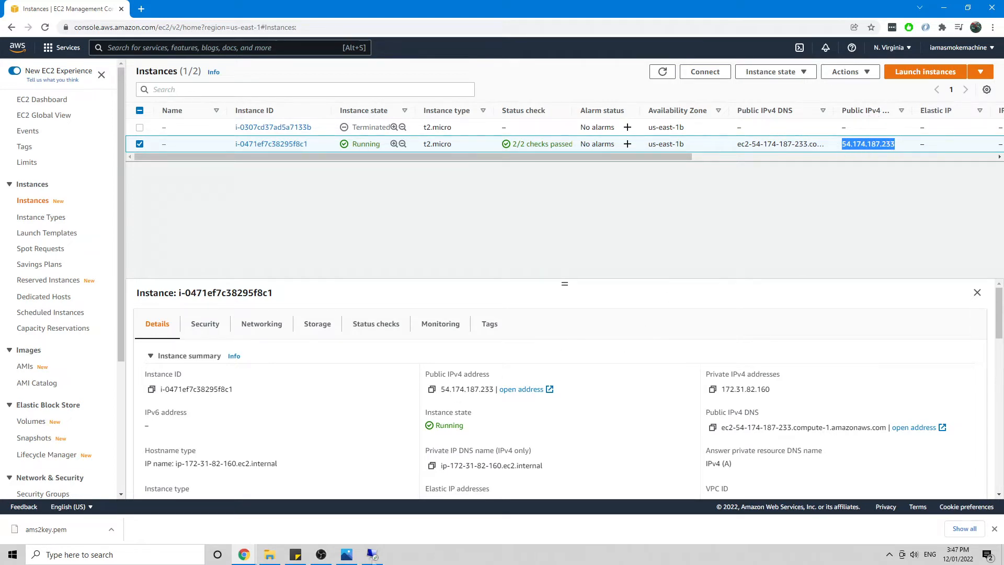
left_click(369, 555)
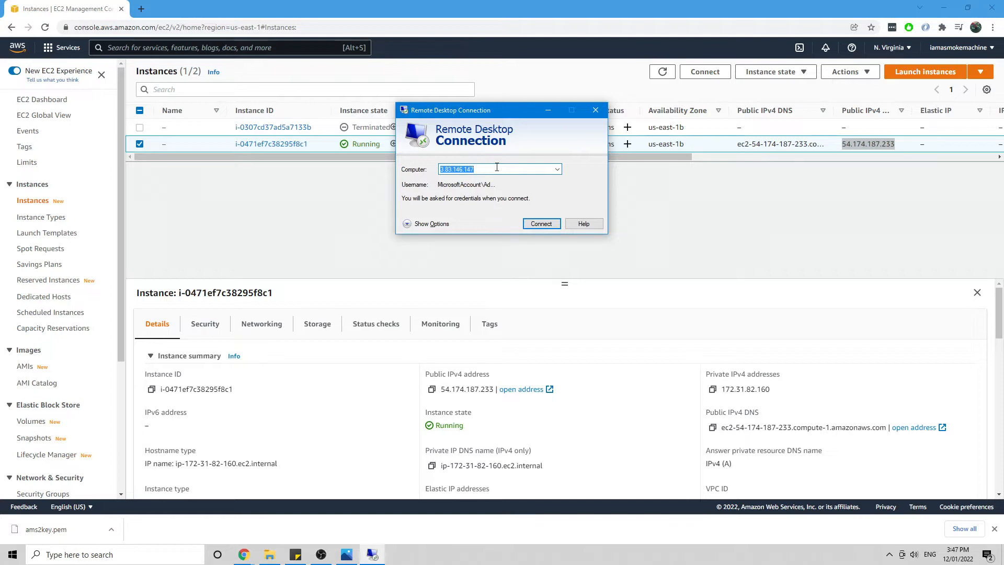
key("ctrl+v")
Step: Bring up the instance's RDP client connect details and the Get Windows password form for ams2key
left_click(747, 214)
left_click(698, 73)
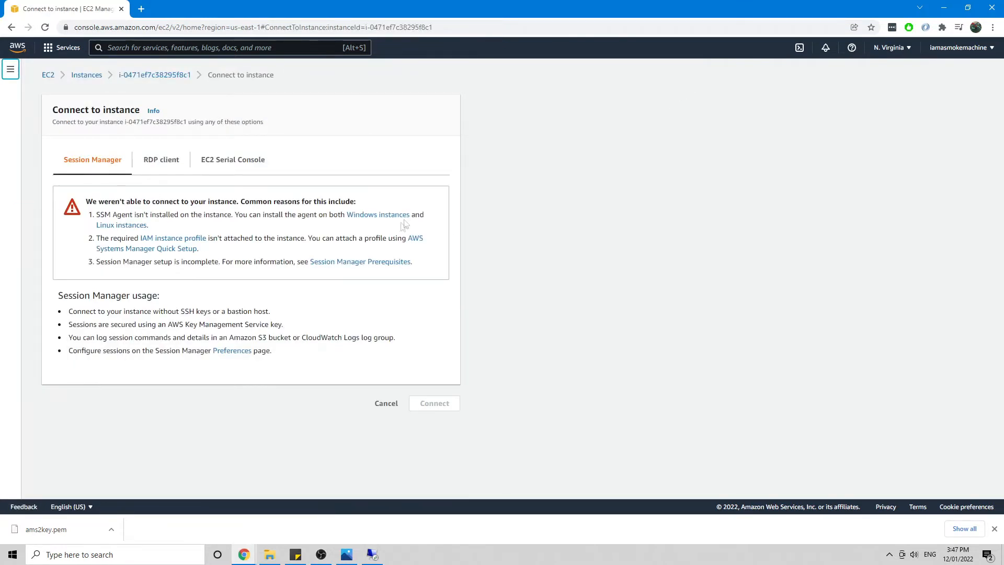
left_click(177, 163)
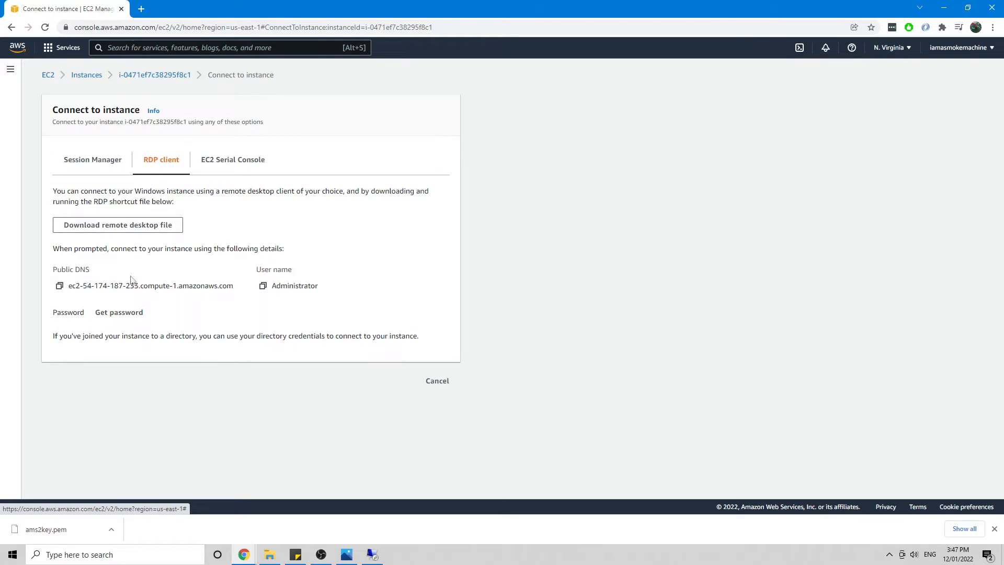
left_click(120, 313)
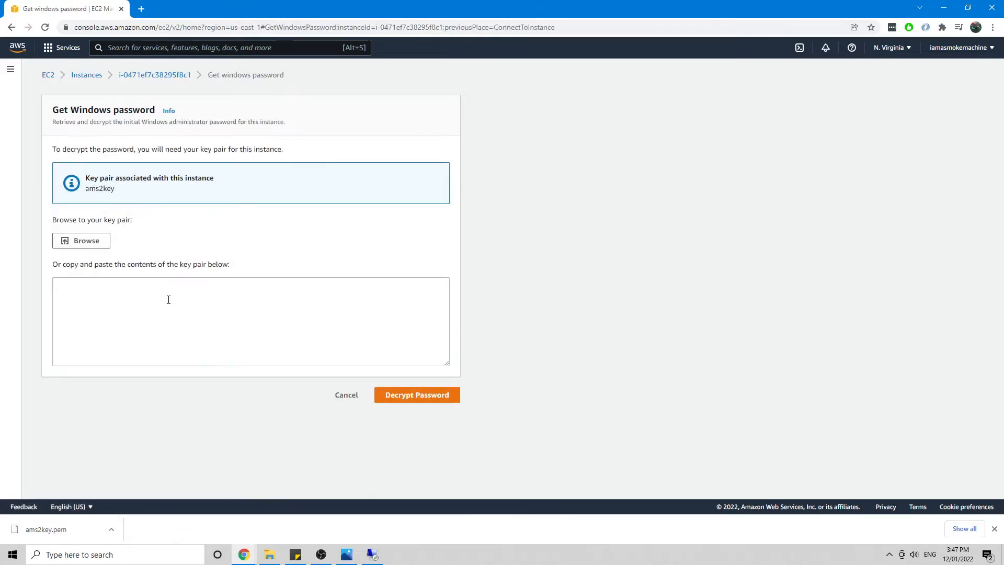
left_click(83, 241)
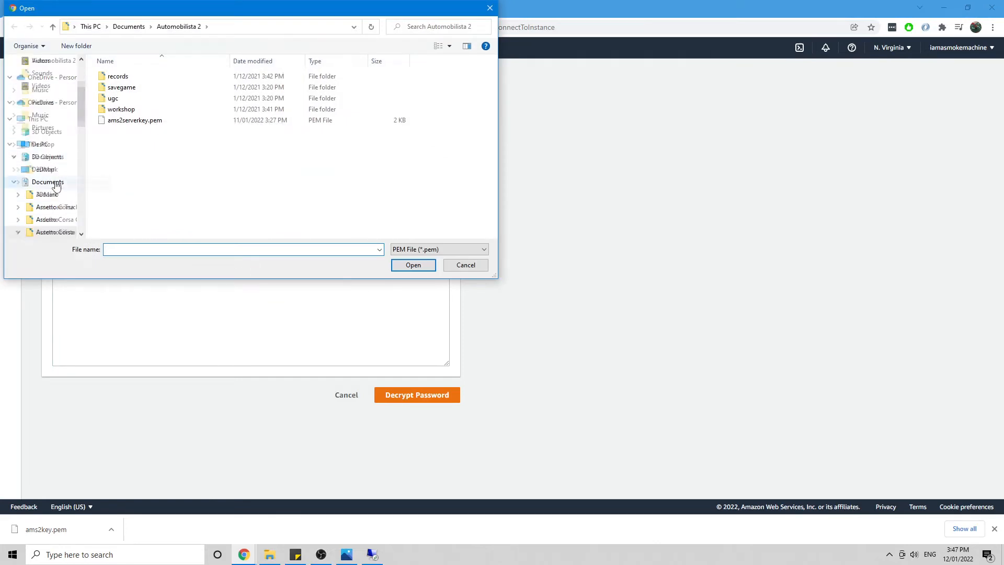
Step: Load ams2key.pem from Downloads and decrypt the instance's Administrator password
scroll(58, 172, "up", 3)
left_click(50, 94)
left_click(120, 97)
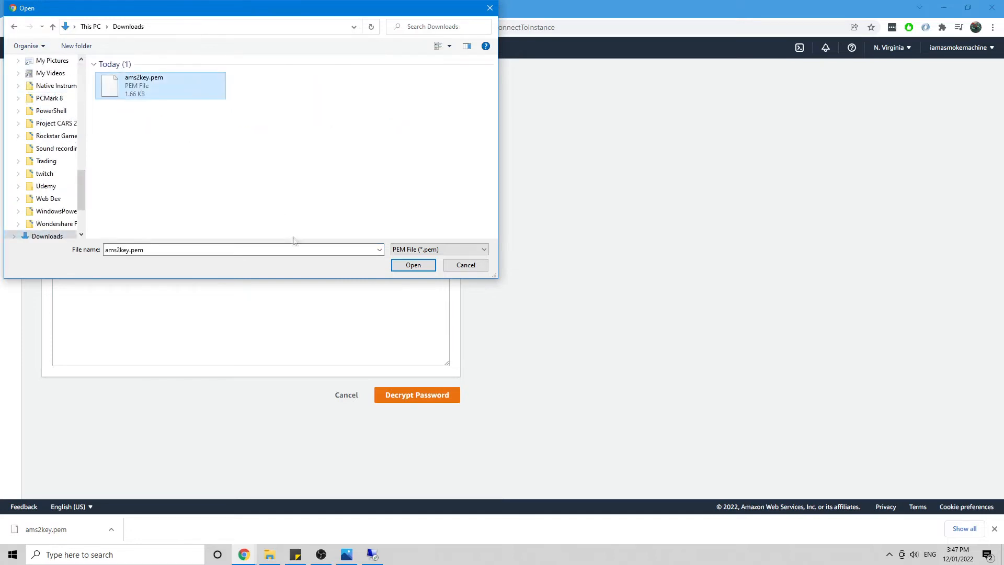
left_click(412, 265)
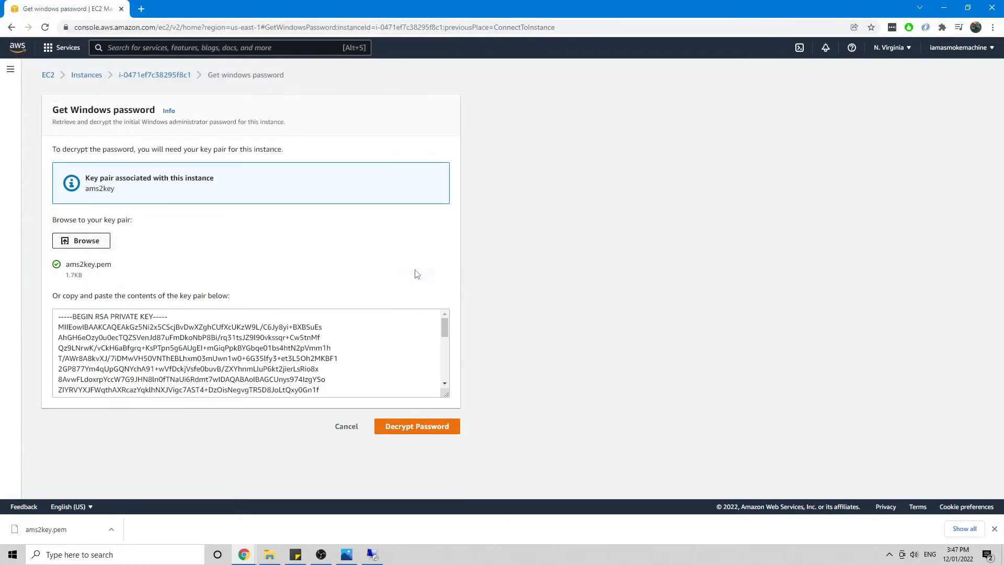
left_click(433, 431)
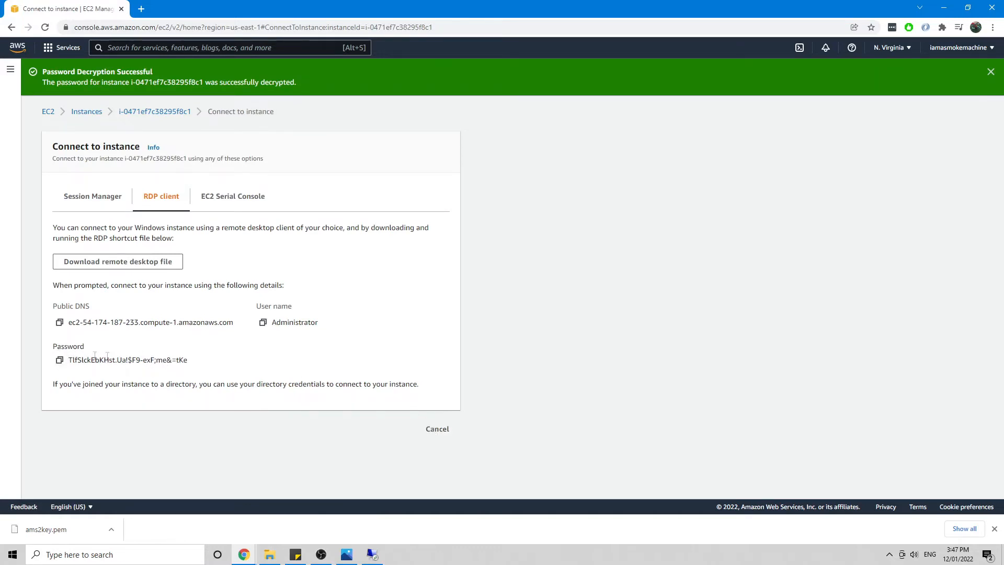
Step: Copy the decrypted password and start connecting to 54.174.187.233
left_click(60, 360)
left_click(373, 554)
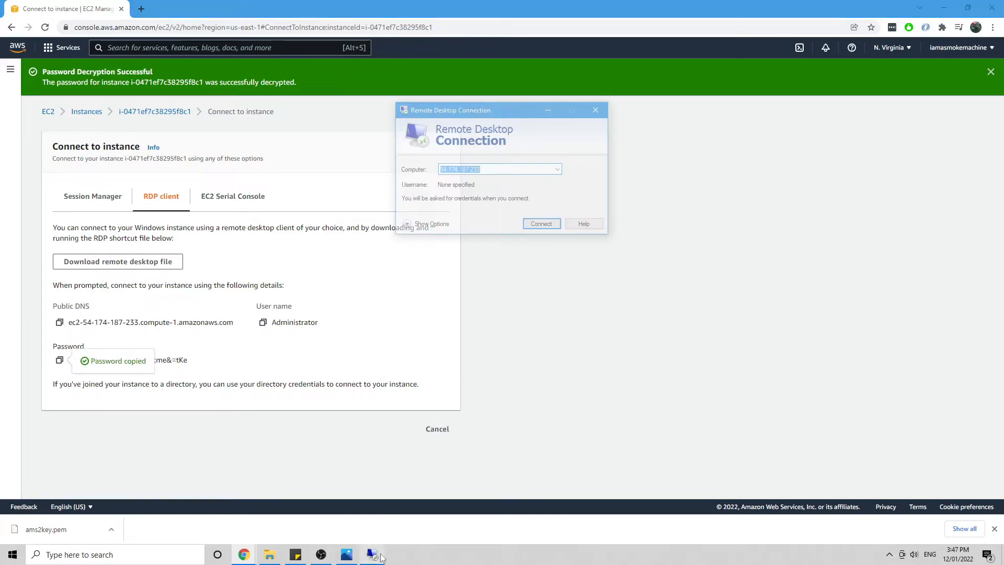
left_click(541, 223)
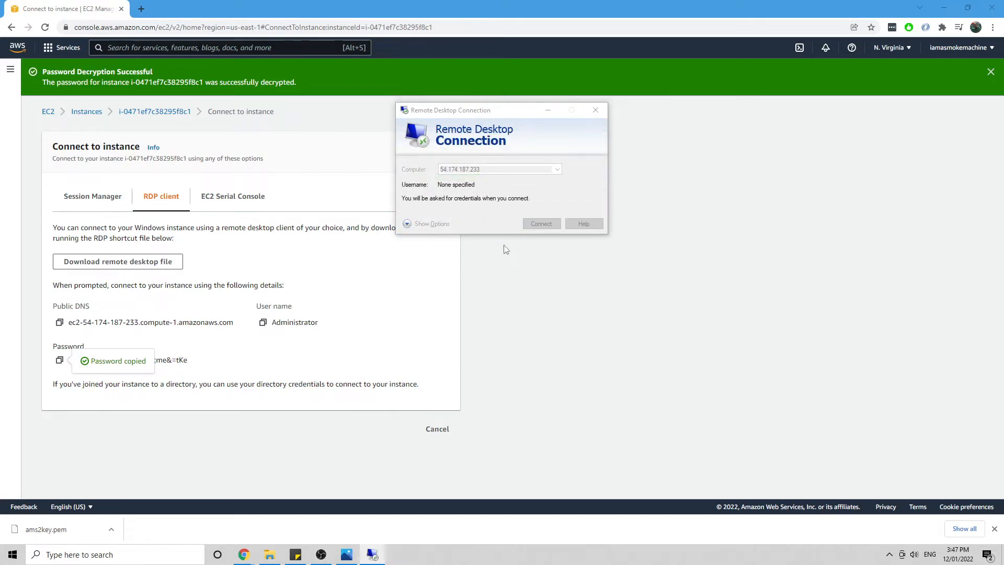
Step: Sign in as administrator with the copied password and accept the unverified certificate
left_click(434, 222)
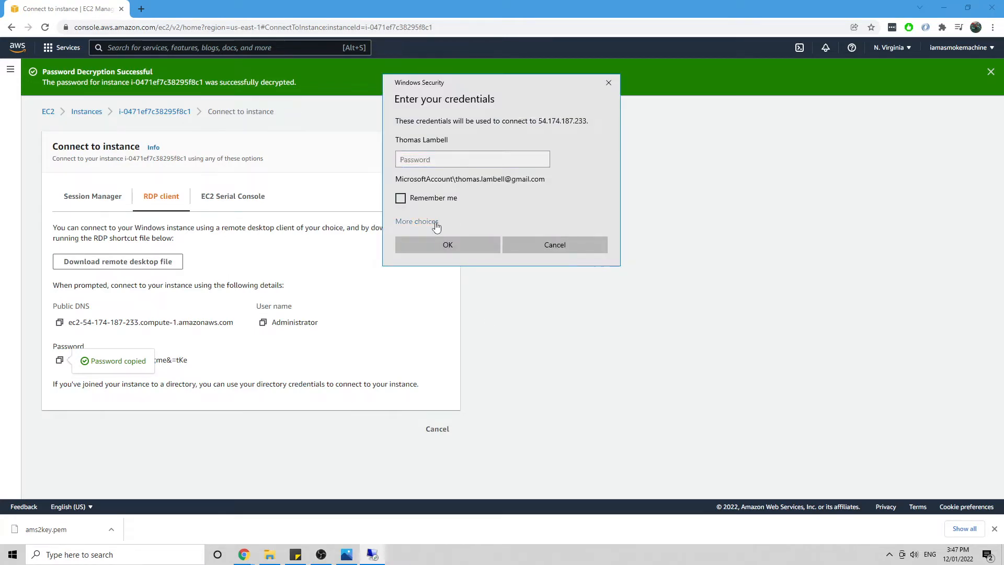
left_click(498, 280)
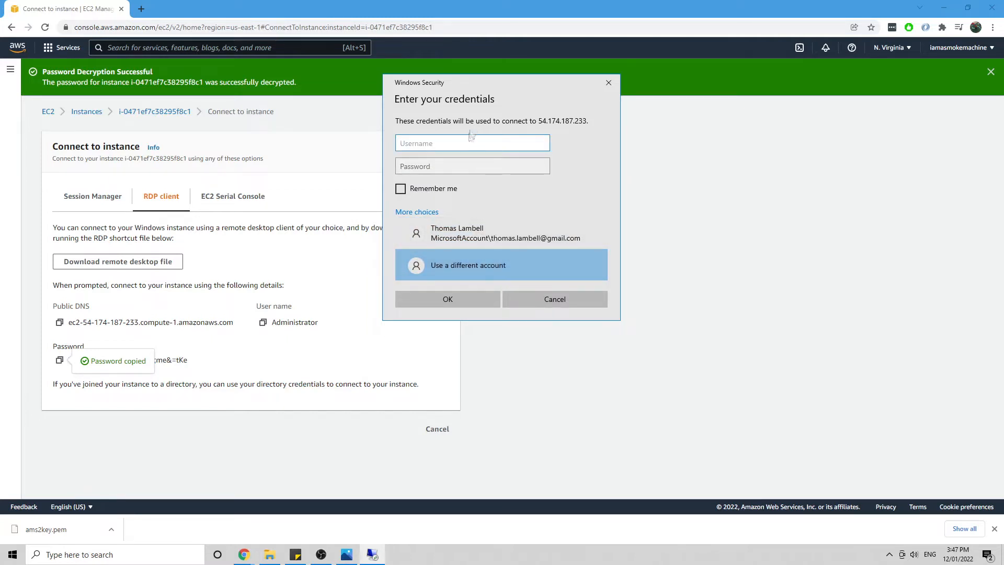
type("A")
key("BackSpace")
type("administrator")
key("Tab")
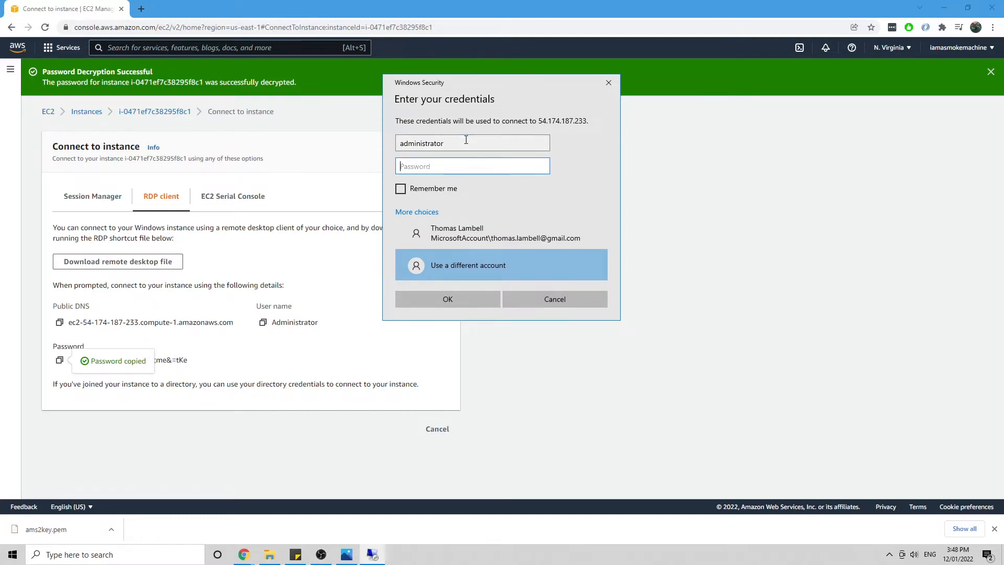
key("ctrl+v")
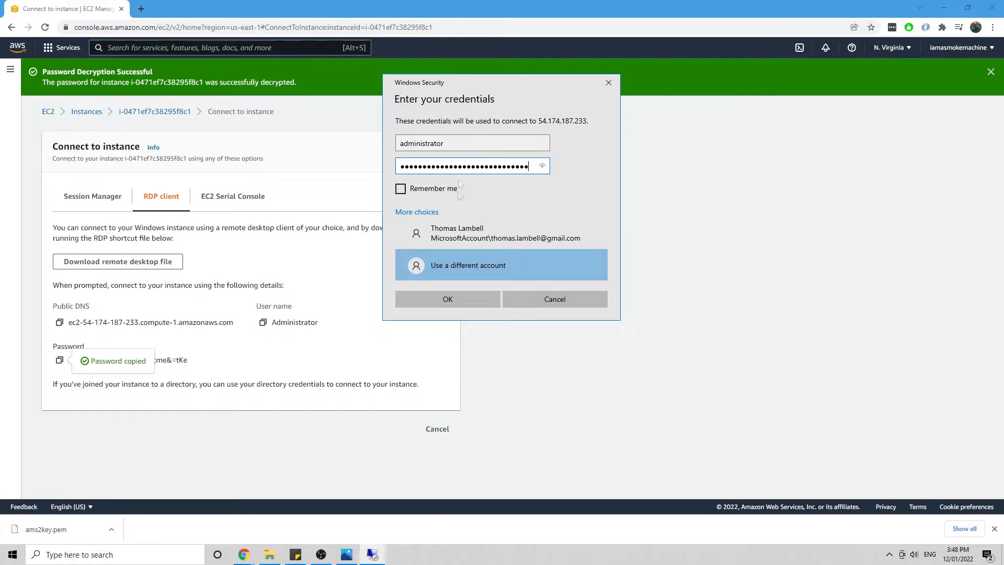
left_click(464, 296)
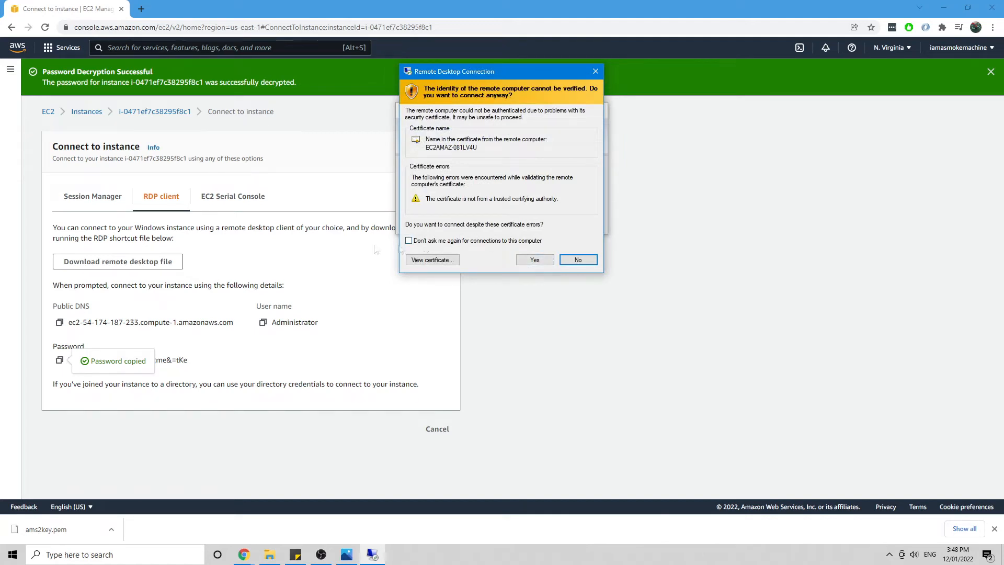
left_click(532, 260)
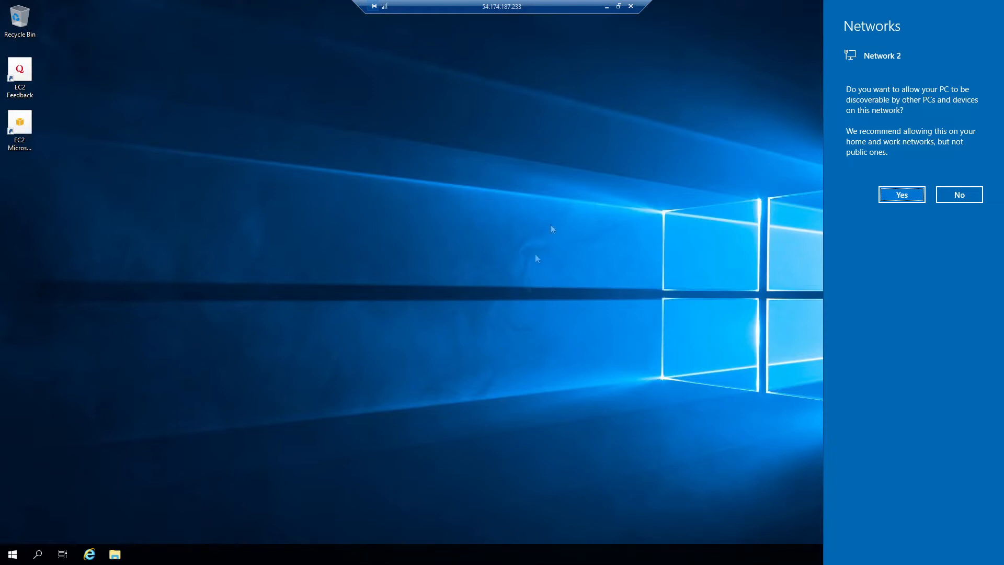
Step: Answer No in the Networks panel once the remote desktop loads
left_click(960, 201)
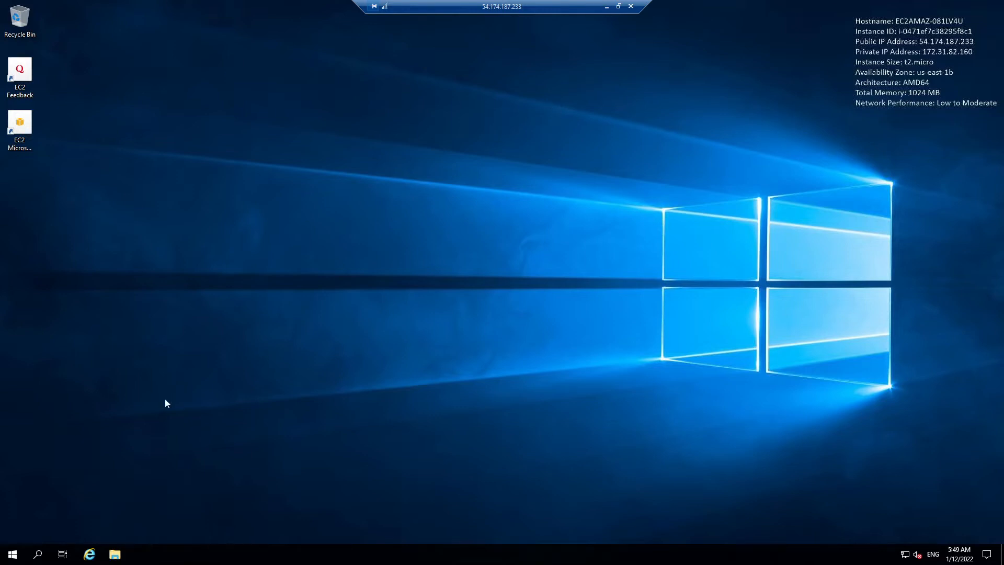
left_click(89, 553)
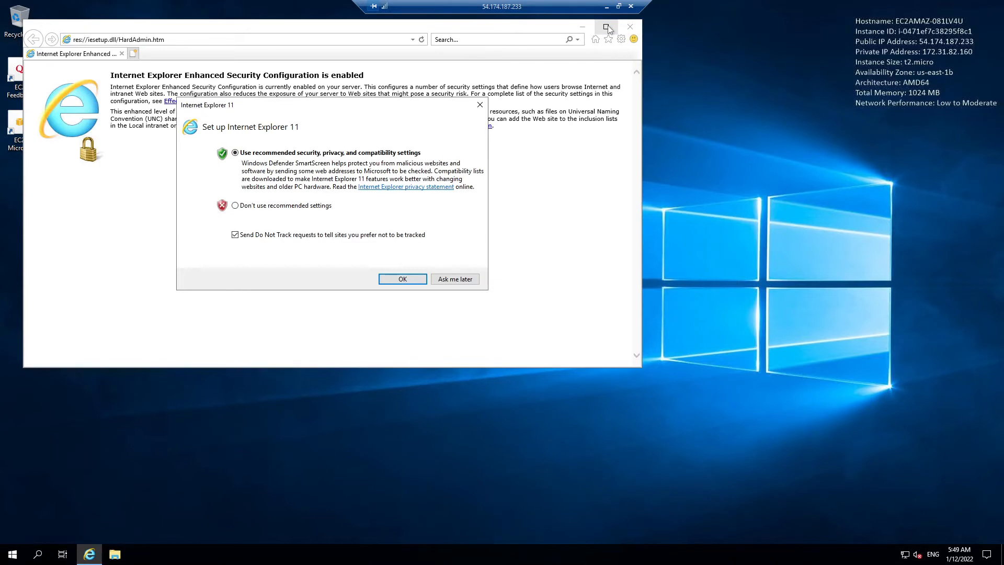
left_click(401, 279)
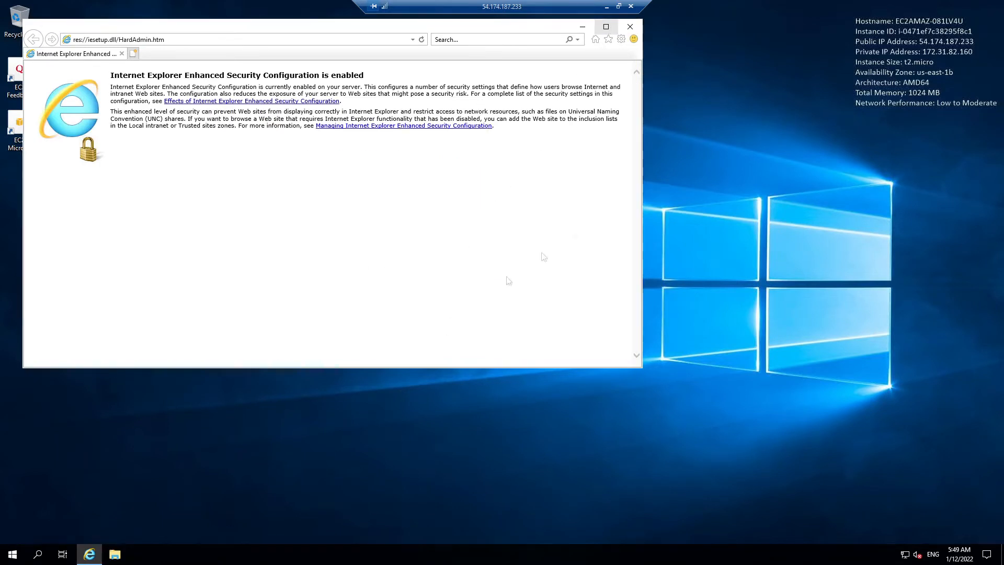
left_click(606, 27)
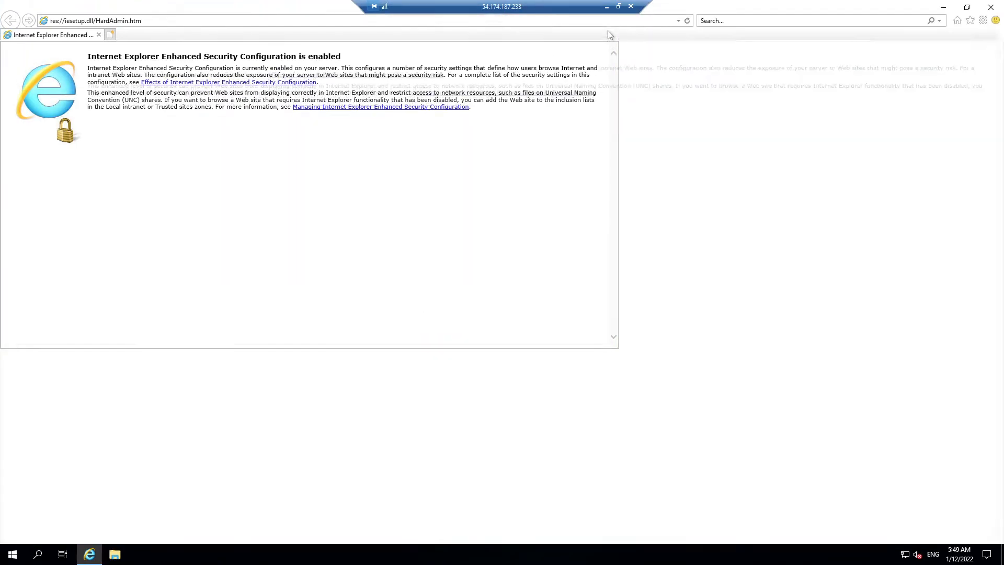
left_click(245, 21)
type("ww")
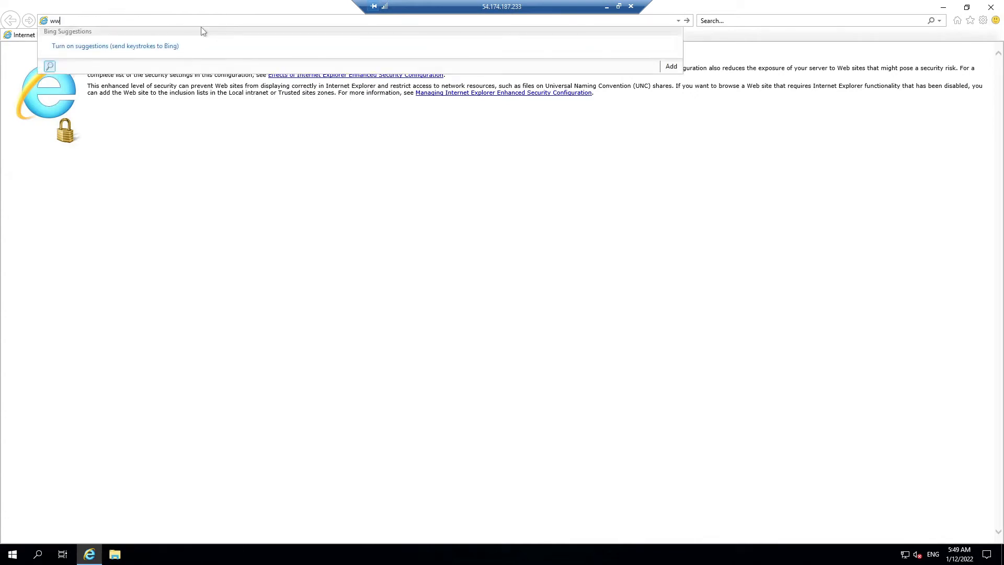
type("w.google.com")
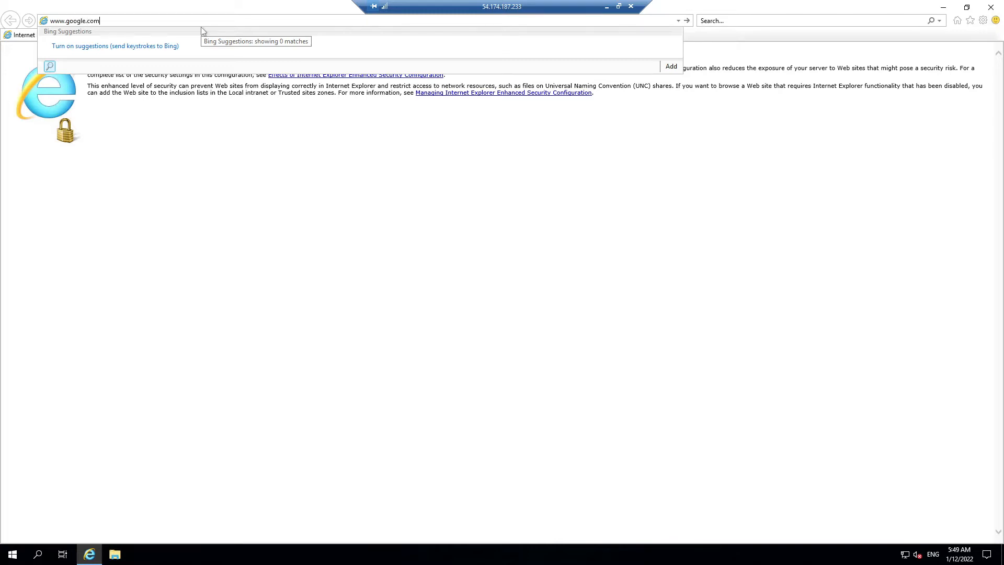
key("Return")
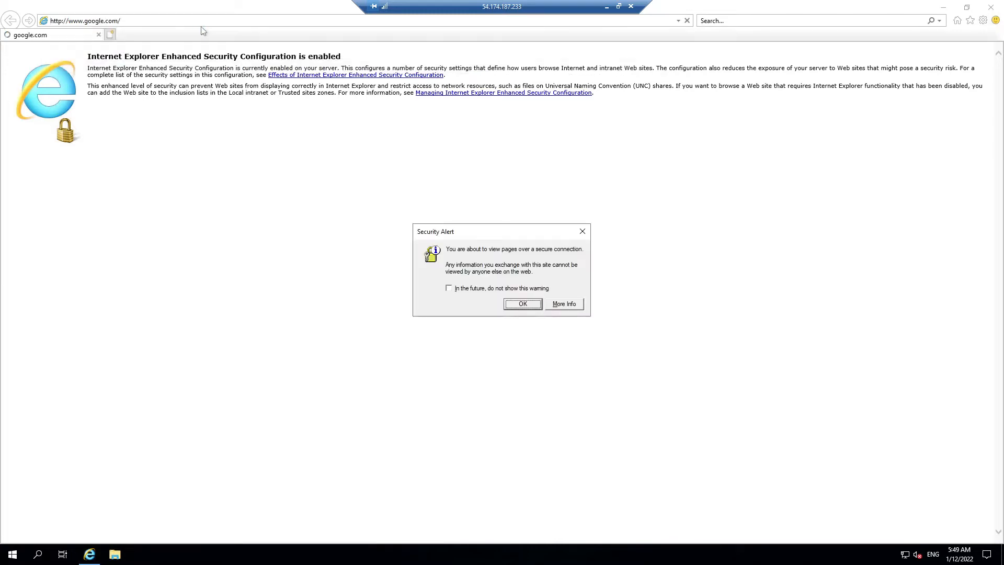
left_click(521, 305)
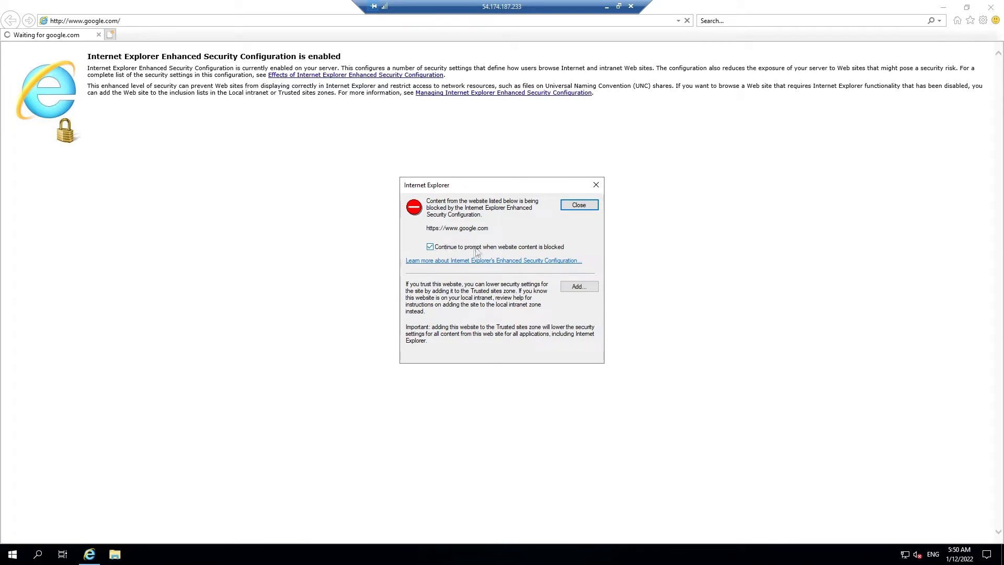
Step: Add google.com to Trusted sites and dismiss the blocked-content prompts
left_click(452, 248)
left_click(578, 287)
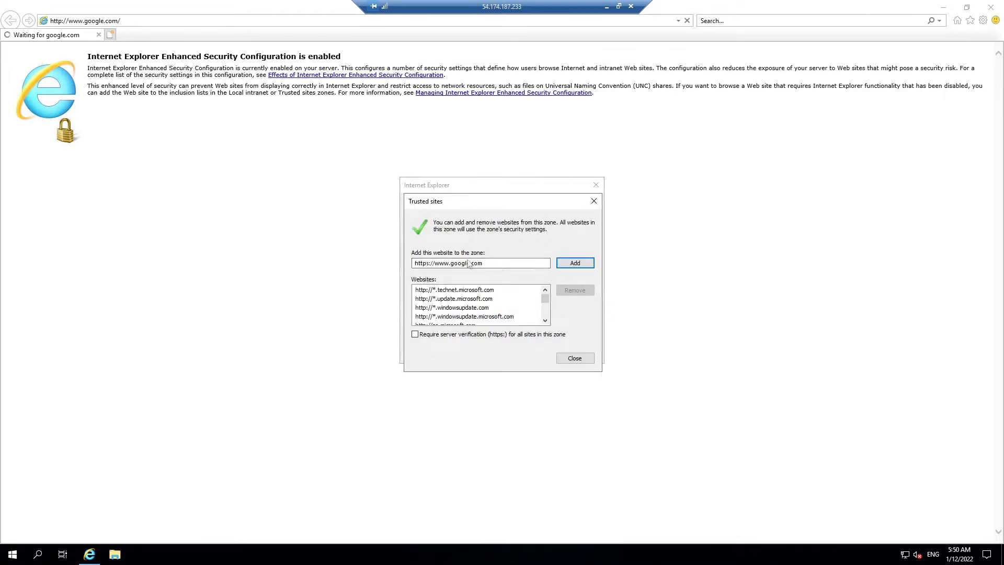
left_click(575, 264)
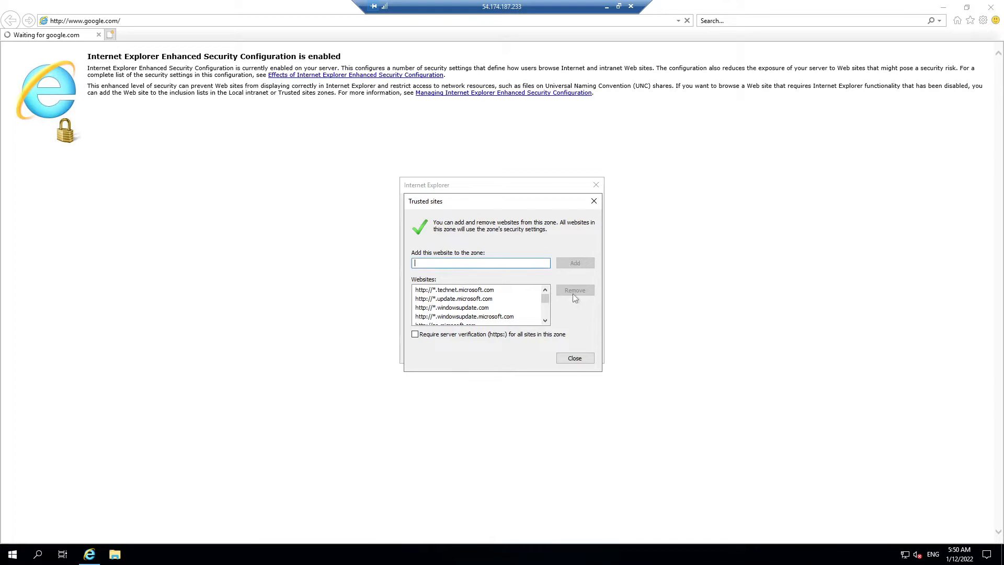
left_click(575, 359)
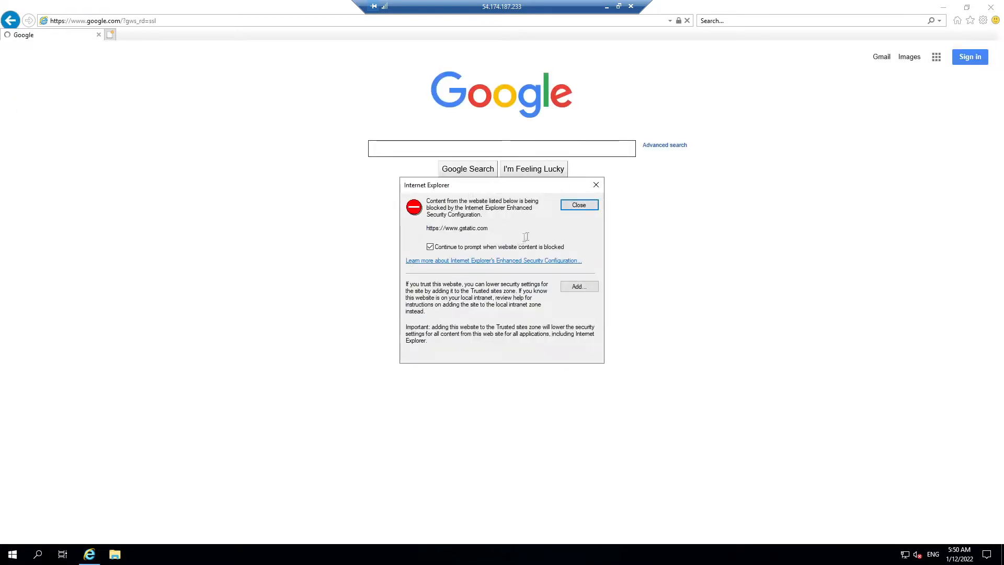
left_click(543, 247)
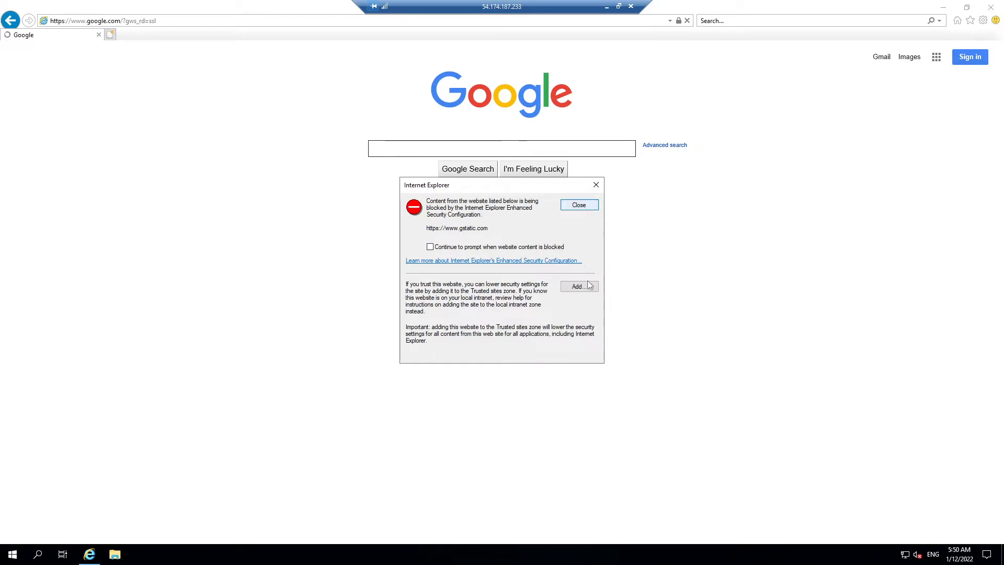
left_click(579, 205)
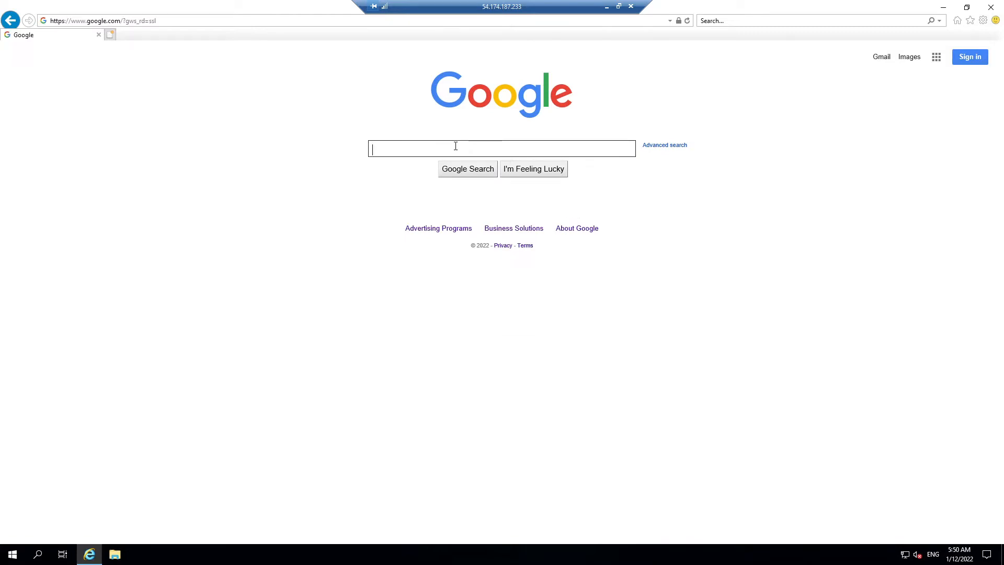
Step: Search Google for 'steam cmd' and open the SteamCMD Valve wiki to its Windows download section
type("steam cmd")
key("Return")
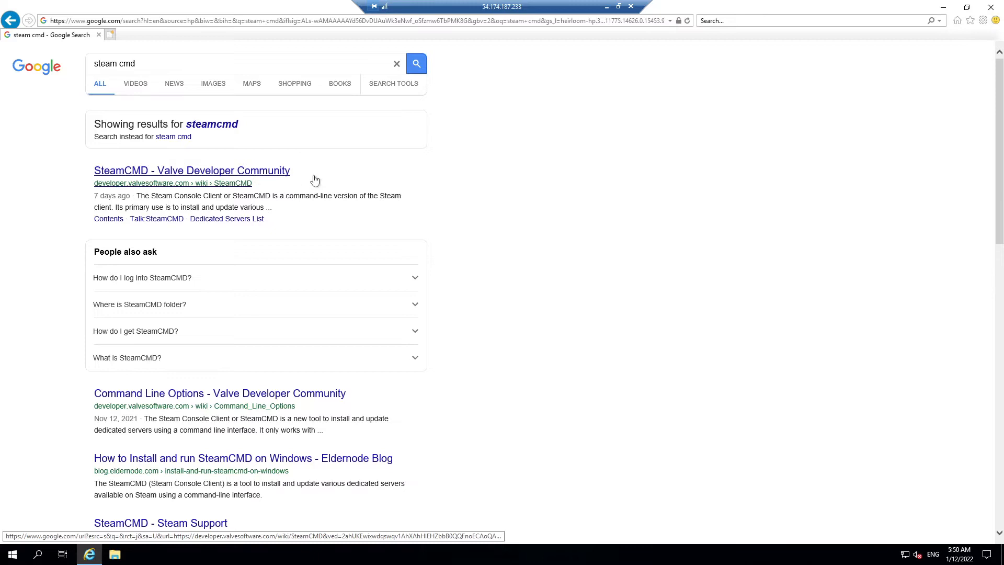
left_click(262, 172)
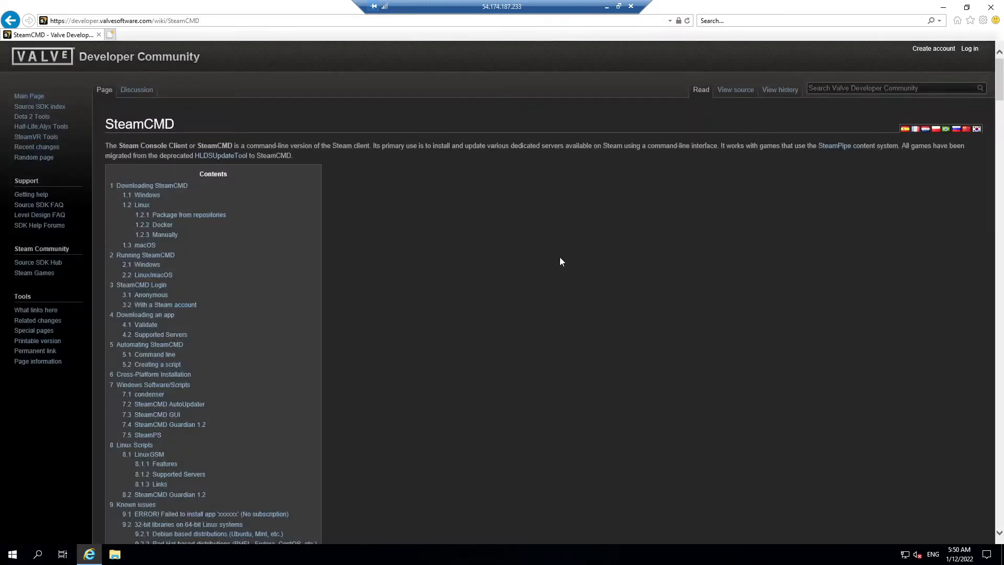
scroll(553, 224, "down", 10)
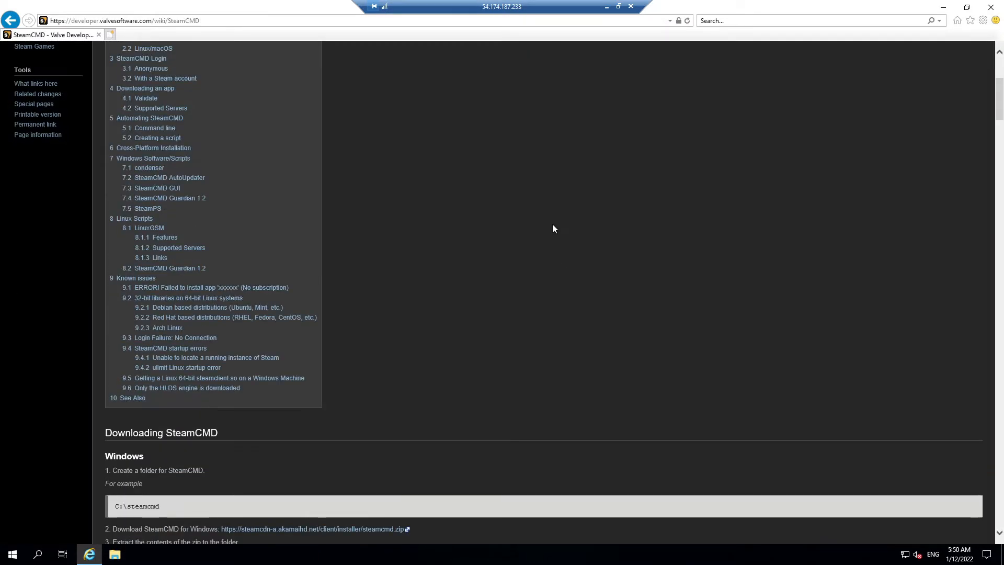
scroll(551, 228, "up", 10)
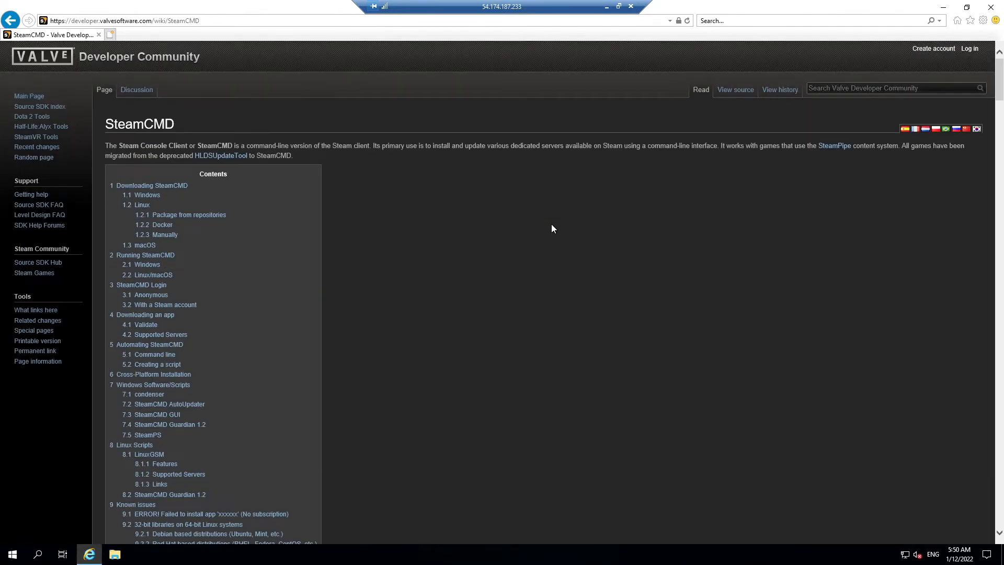
scroll(551, 227, "down", 12)
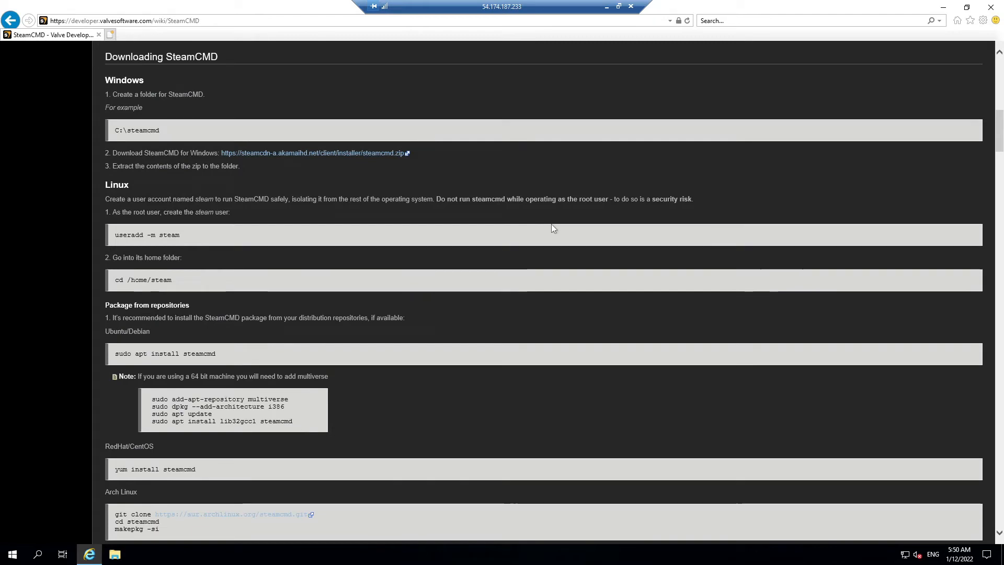
scroll(552, 228, "down", 3)
scroll(552, 228, "up", 5)
scroll(551, 228, "up", 9)
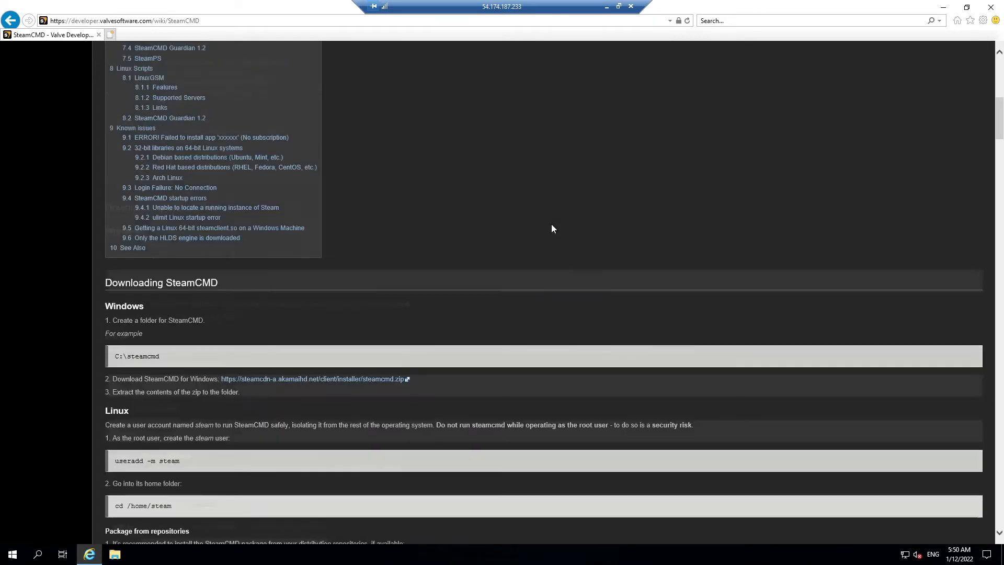
scroll(551, 228, "down", 10)
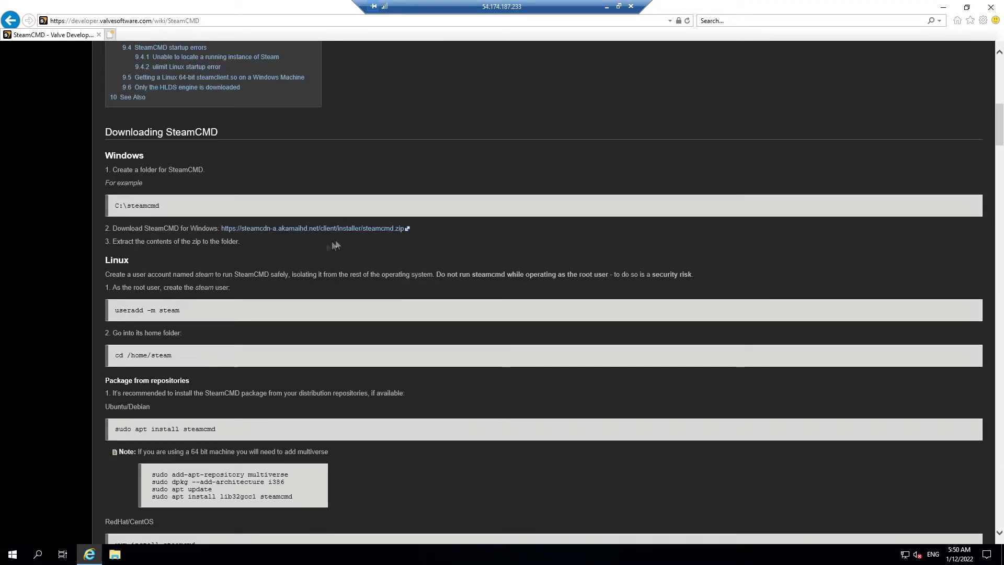
Step: Trust steamcdn-a.akamaihd.net, save steamcmd.zip, and open its Downloads folder
left_click(296, 233)
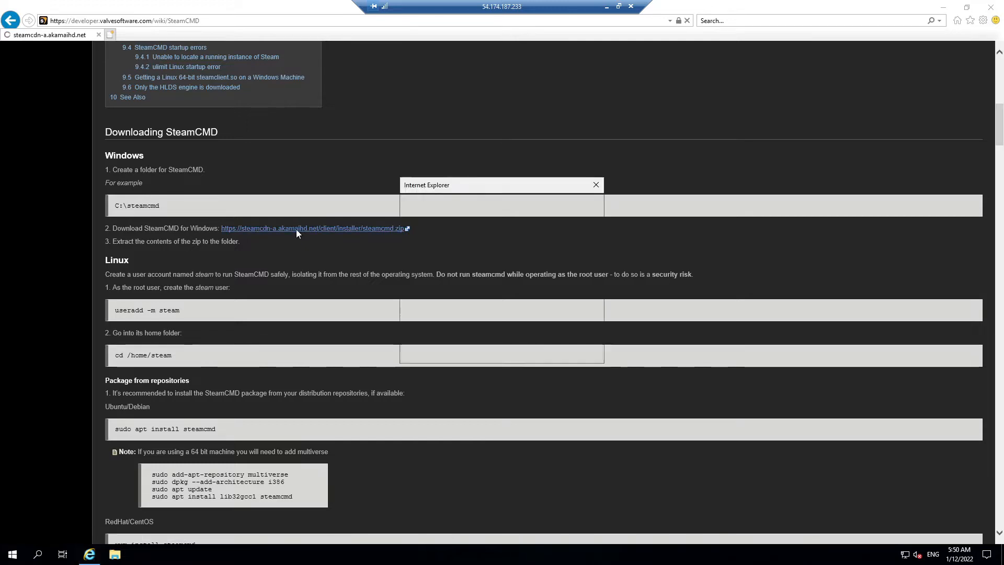
left_click(564, 289)
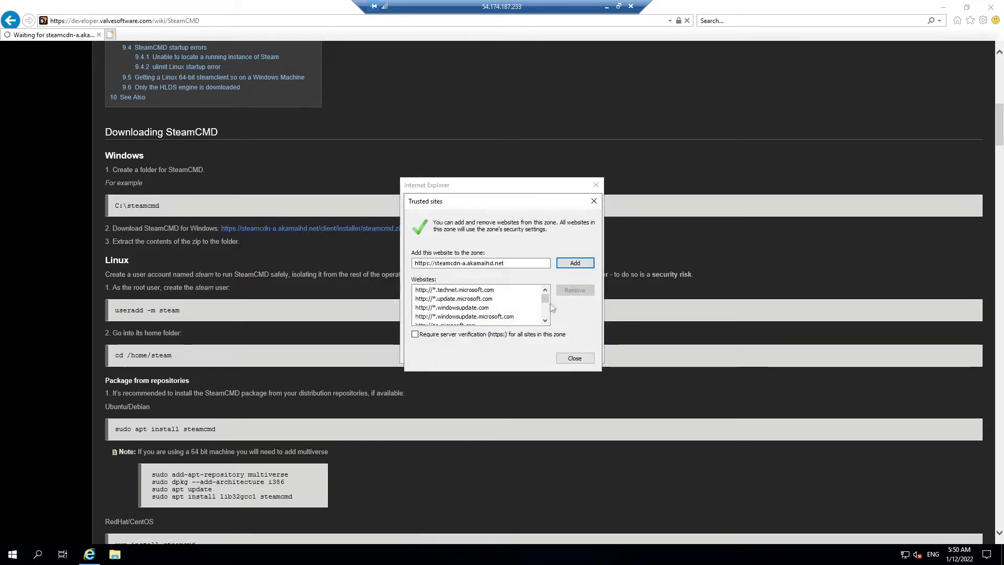
left_click(575, 263)
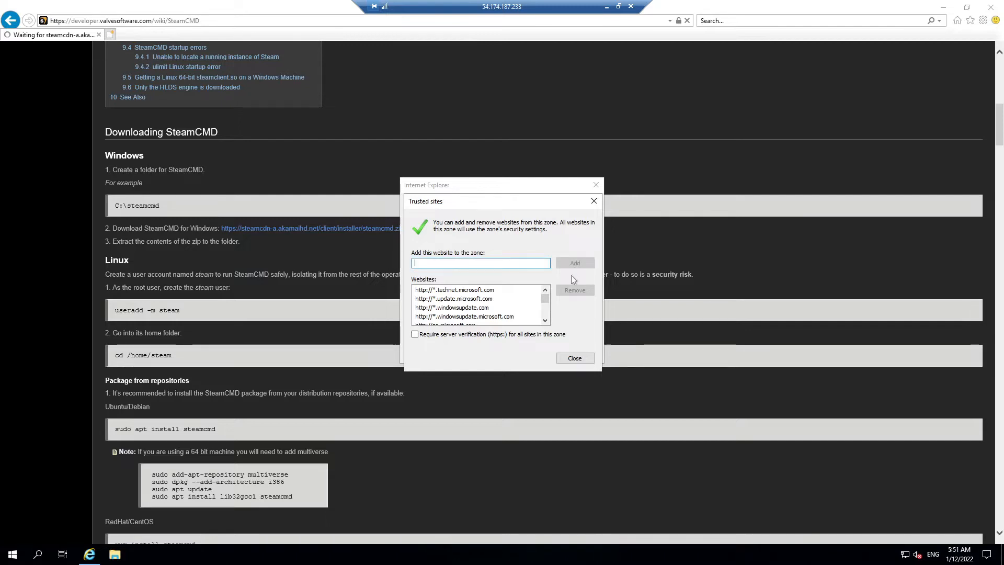
left_click(575, 358)
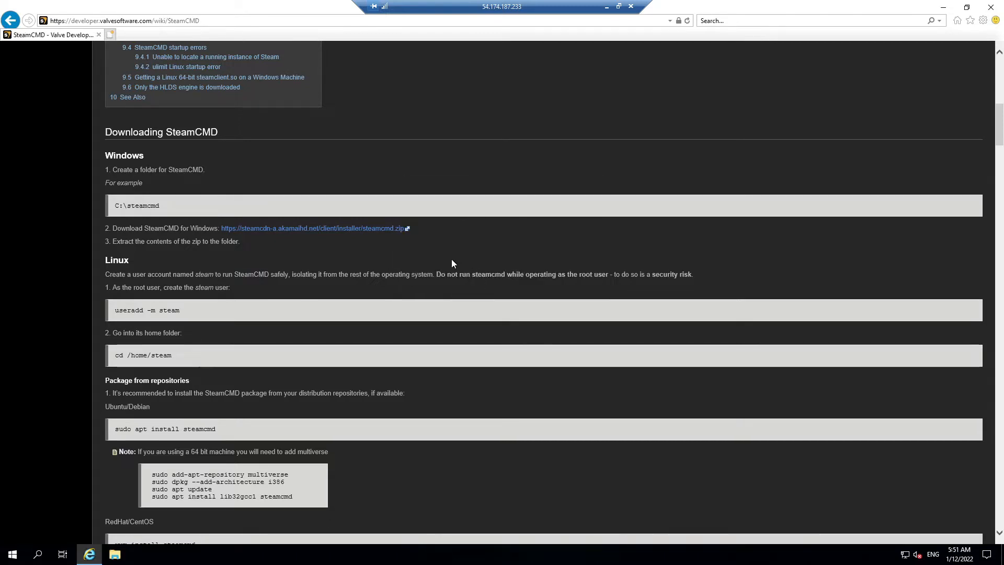
left_click(395, 230)
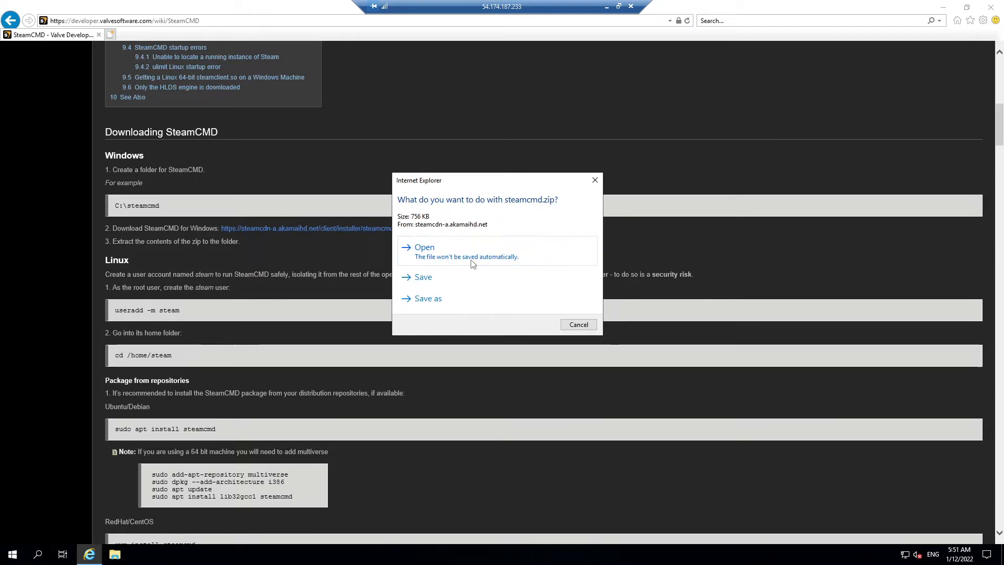
left_click(432, 284)
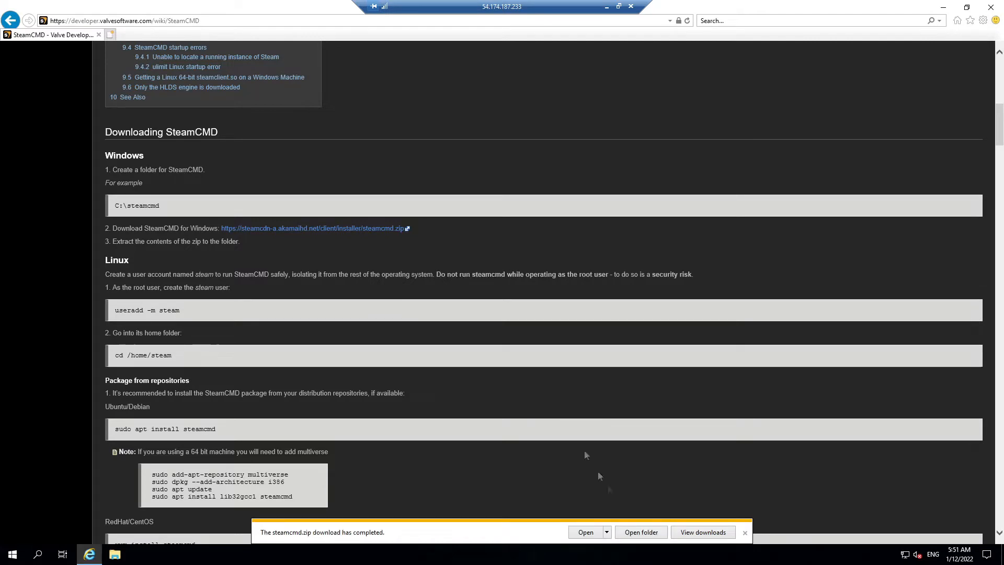
left_click(641, 532)
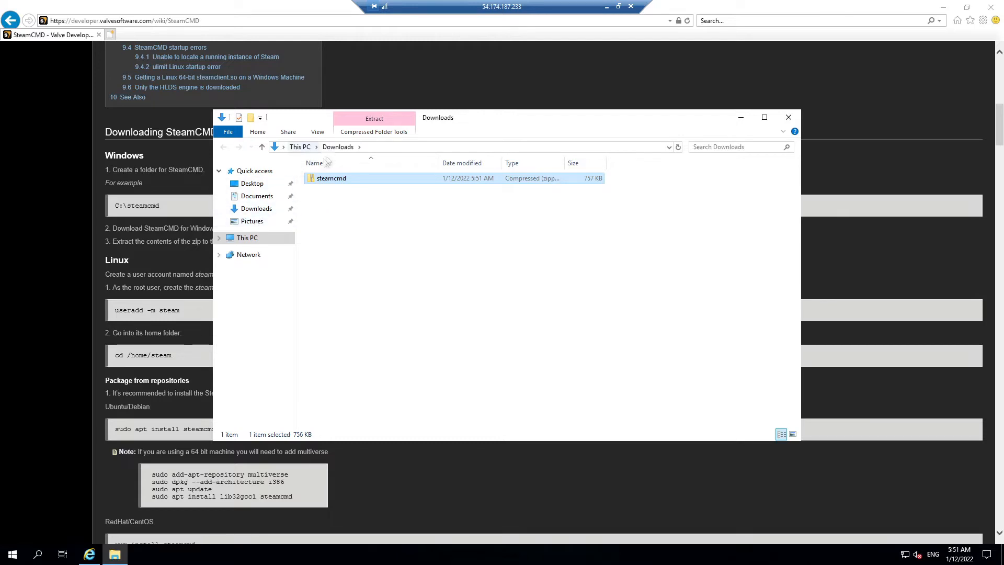
Step: Paste the steamcmd zip into the Local Disk (C:) drive
left_click(246, 239)
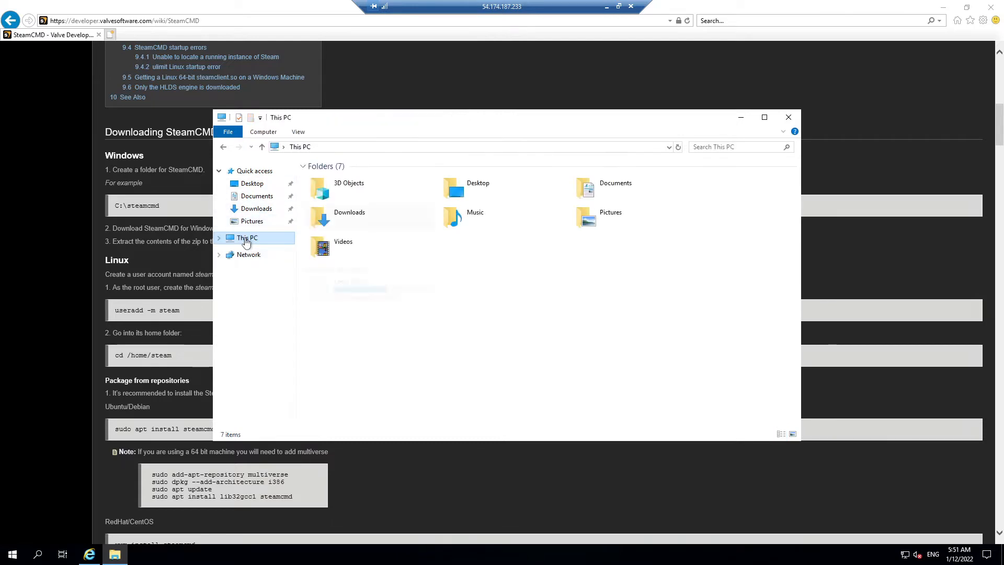
double_click(360, 298)
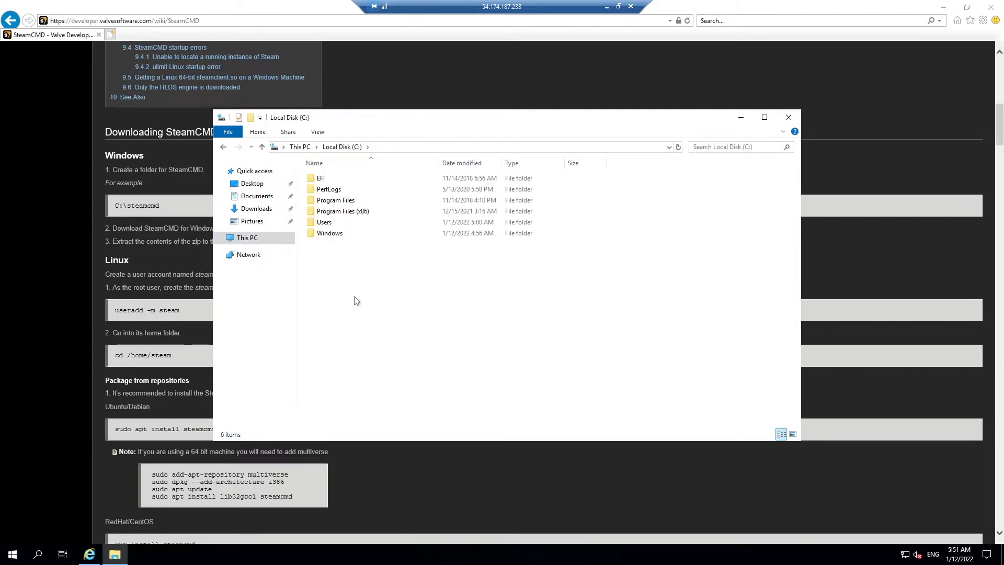
key("ctrl+v")
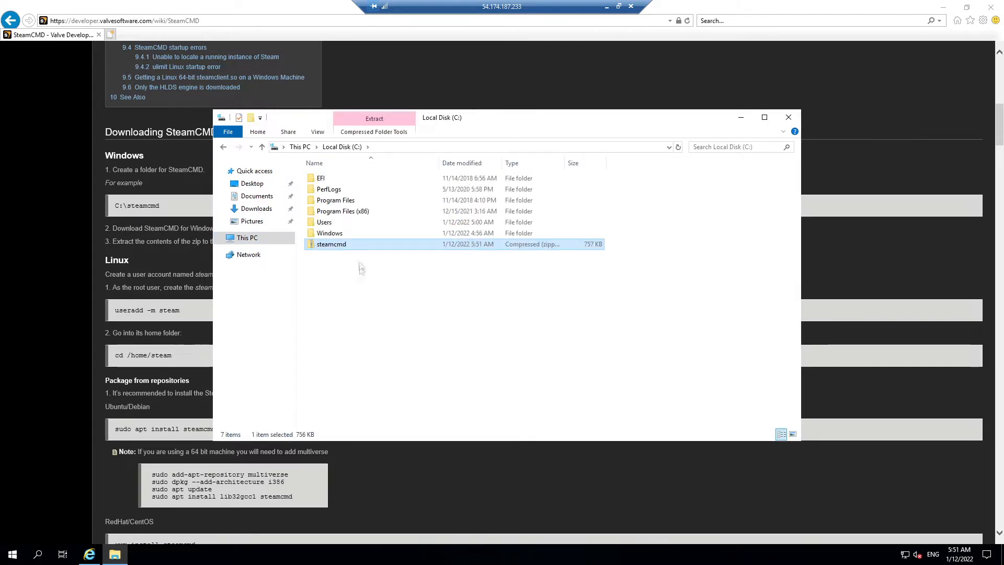
Step: Extract the zip to C:\steamcmd and run steamcmd.exe to install its updates
right_click(350, 248)
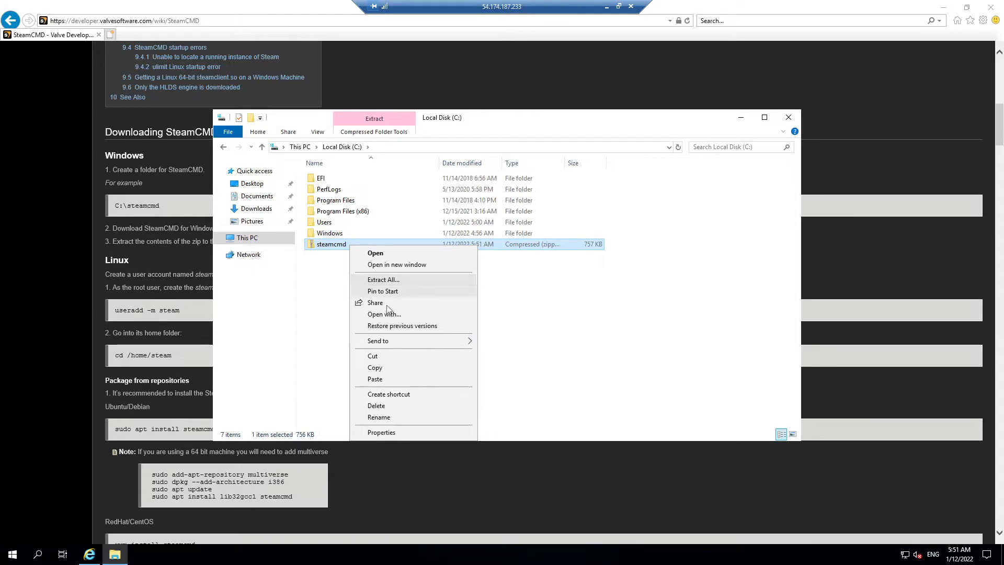
left_click(387, 285)
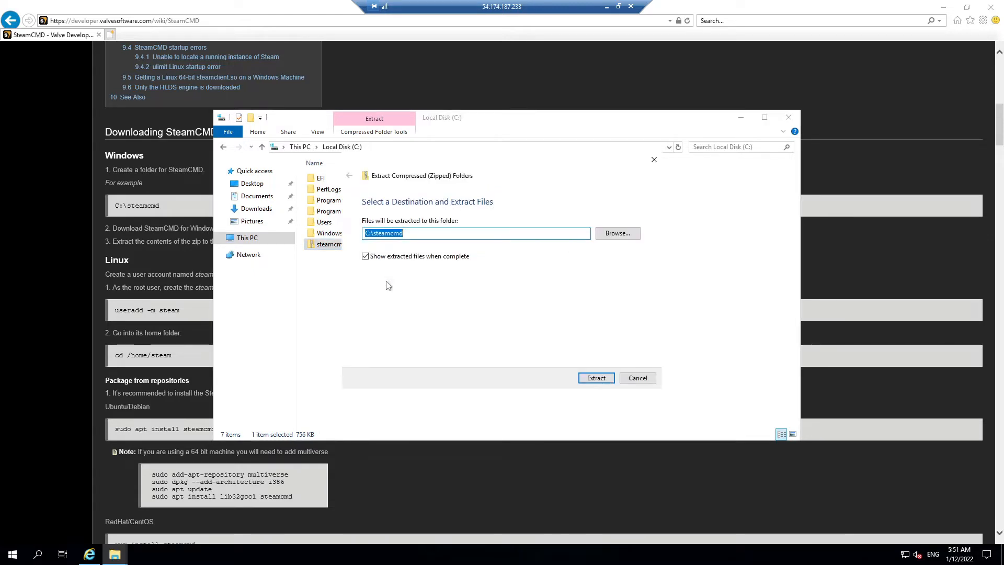
left_click(596, 380)
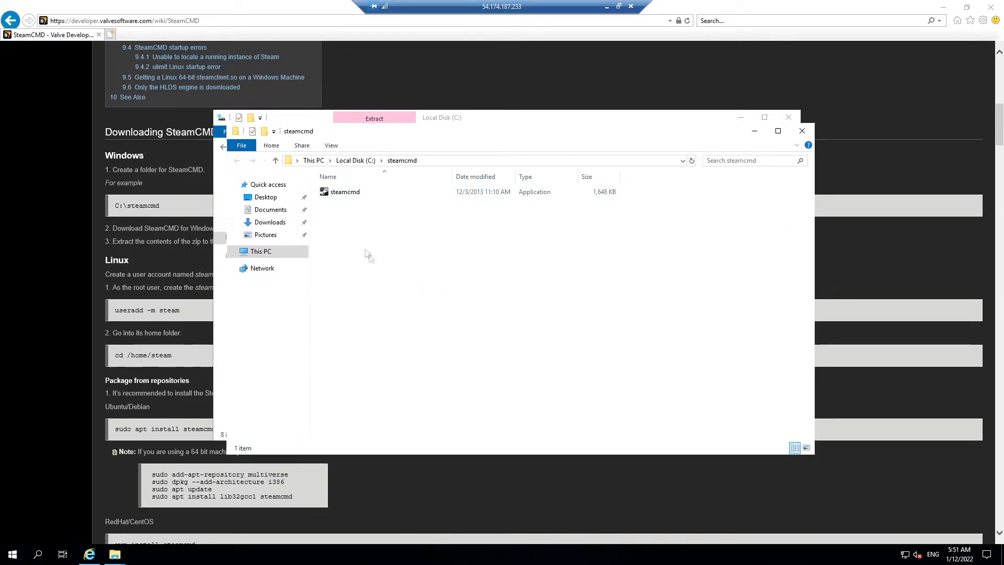
double_click(346, 193)
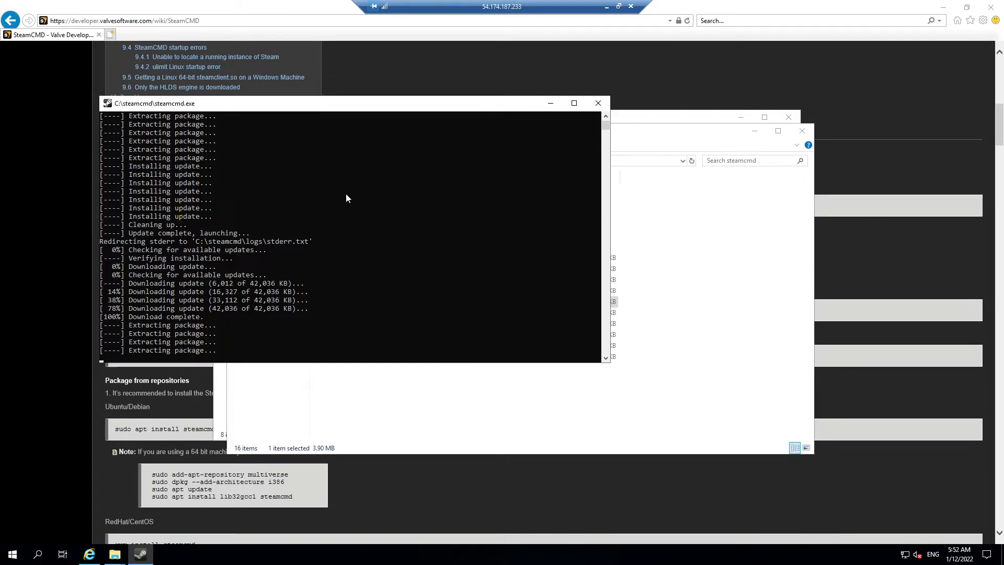
Step: Copy 'login anonymous' from the SteamCMD wiki and run it at the Steam> prompt
left_click(425, 497)
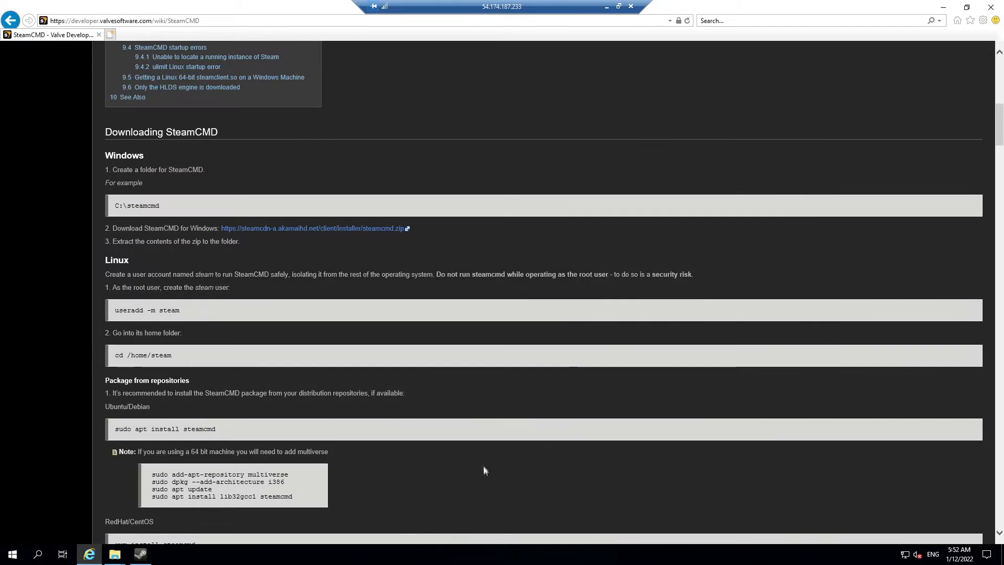
scroll(484, 432, "down", 3)
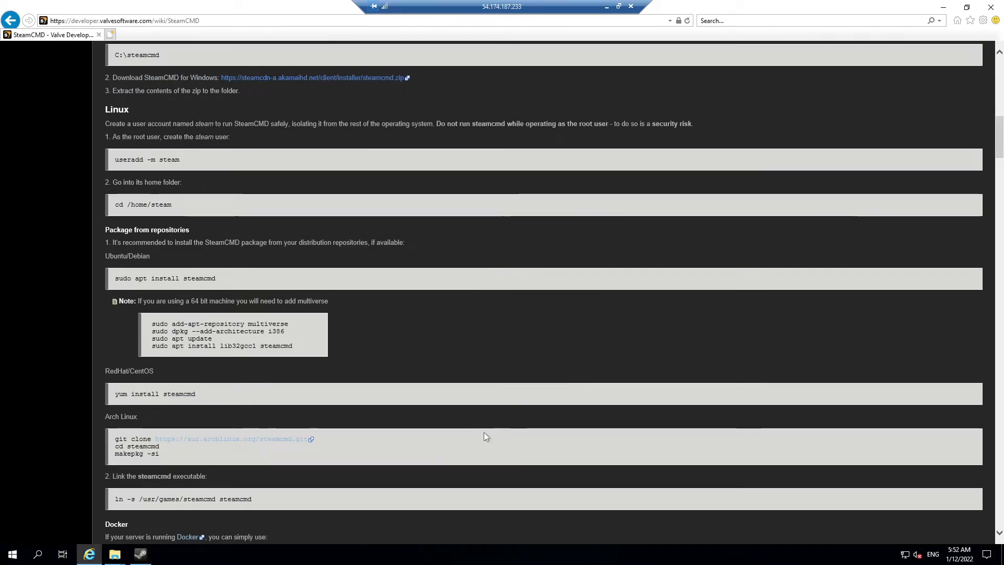
scroll(484, 436, "down", 3)
scroll(499, 355, "down", 3)
scroll(499, 355, "down", 6)
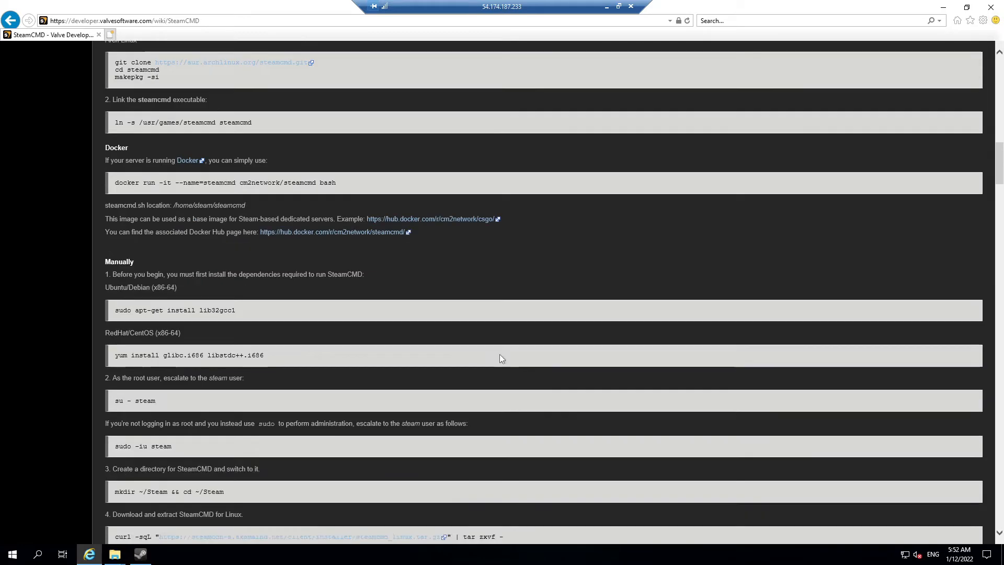
scroll(499, 355, "down", 6)
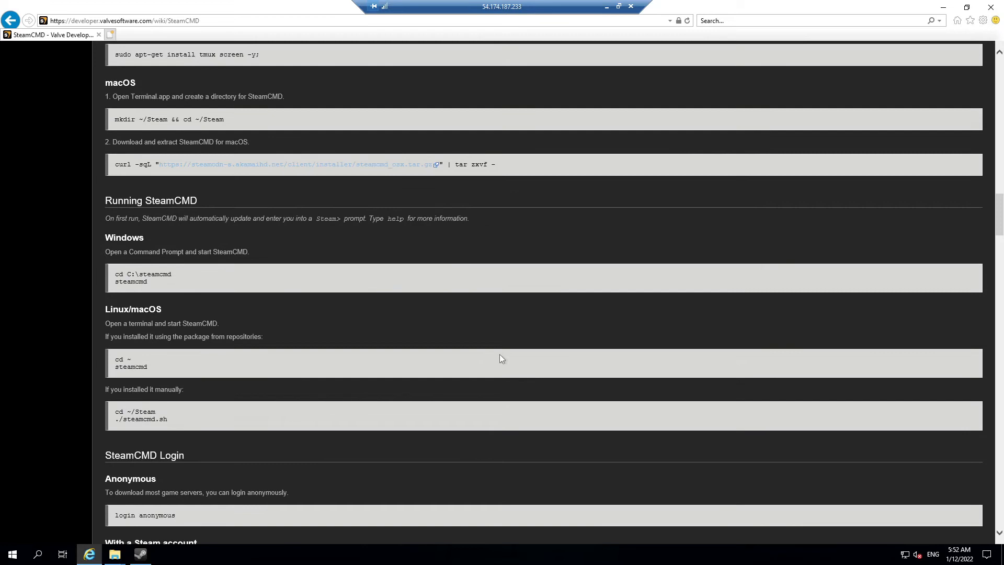
scroll(500, 359, "down", 3)
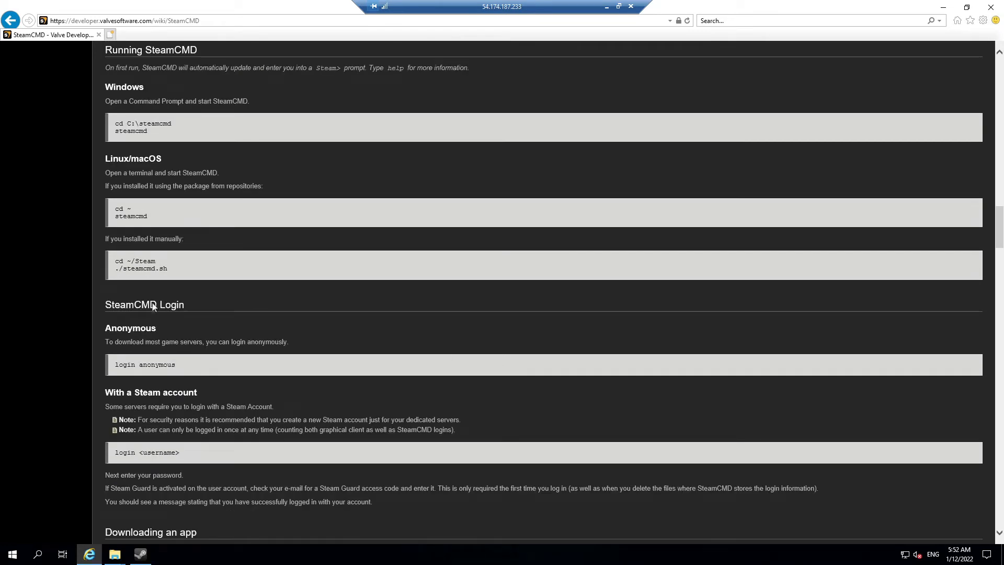
left_click_drag(176, 366, 120, 365)
key("ctrl+c")
key("alt+Tab")
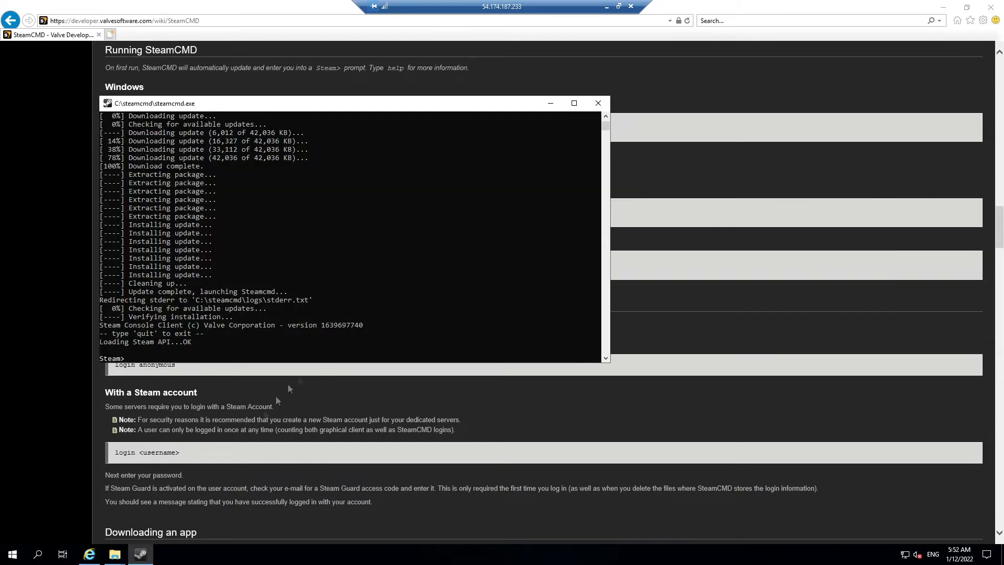
key("ctrl+v")
key("Return")
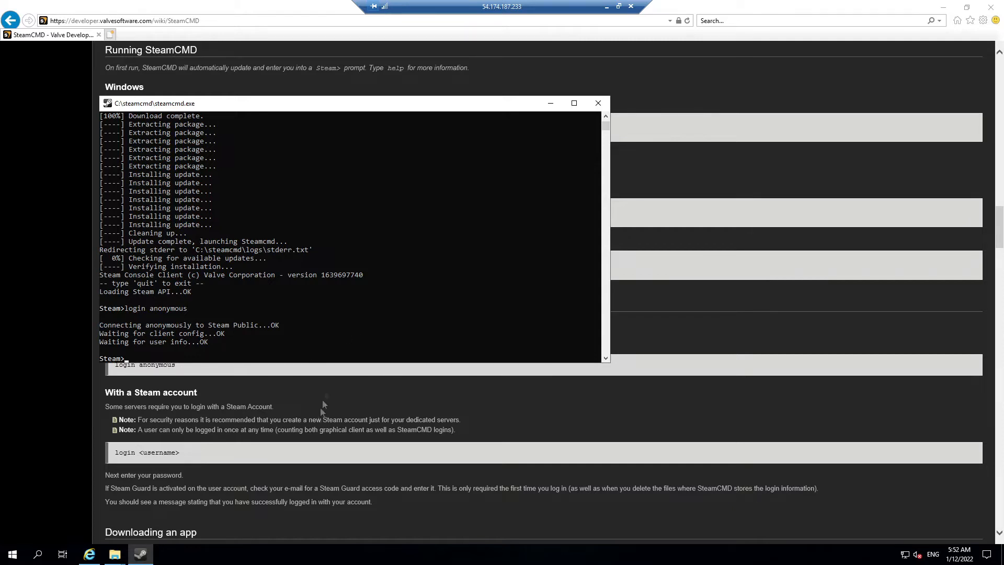
left_click(542, 54)
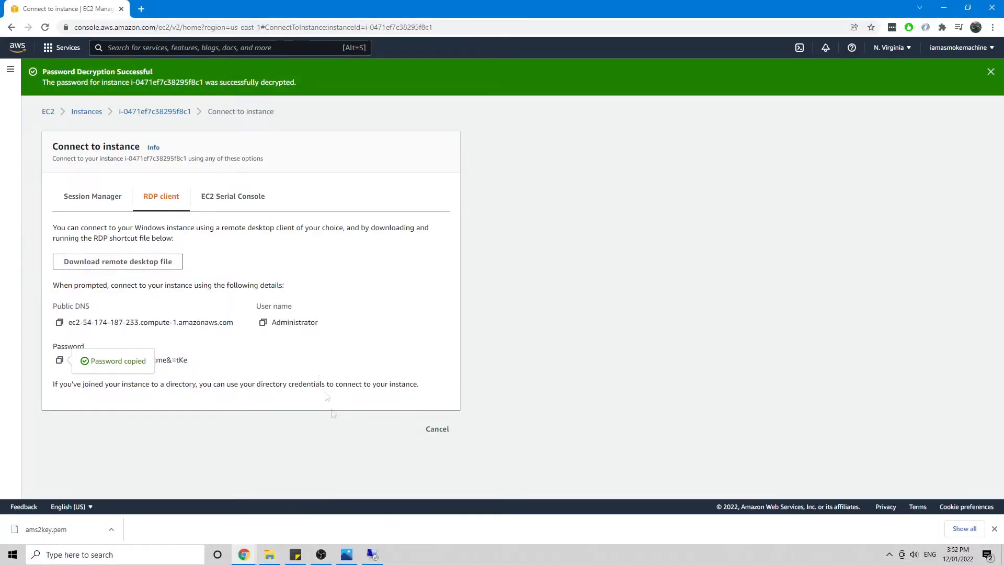
Step: Bring up the Google Docs setup notes and locate the app_update 1338040 validate command
mouse_move(246, 559)
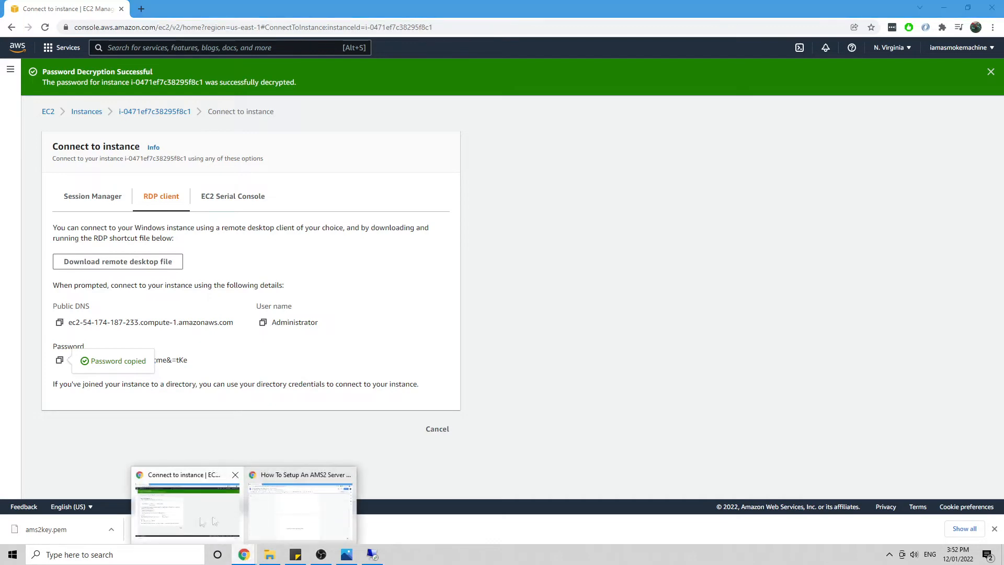
left_click(285, 512)
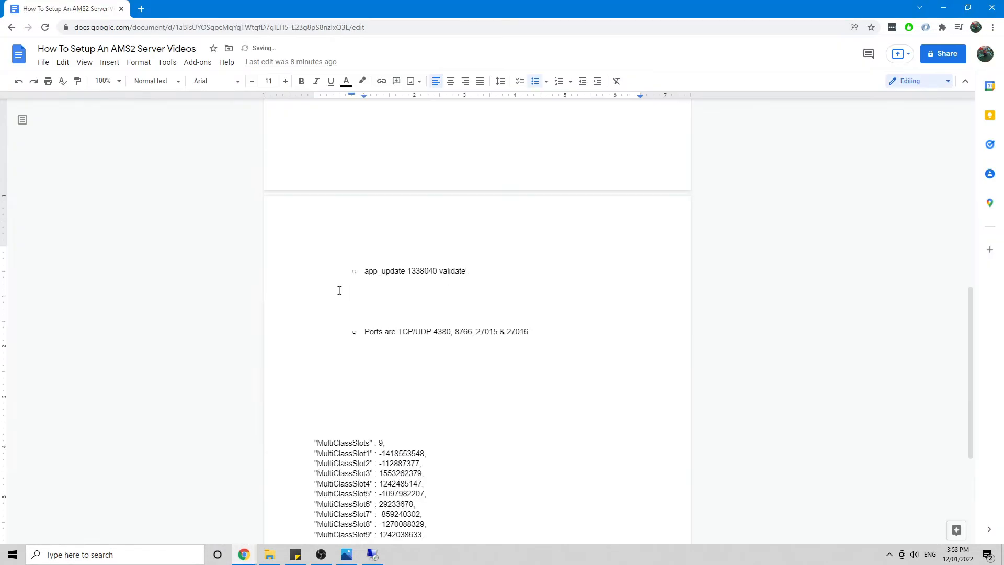
left_click(364, 271)
double_click(404, 271)
left_click(409, 271)
left_click(435, 269)
left_click(477, 270)
Step: Select the full 'app_update 1338040 validate' line and return to the remote server desktop
left_click(420, 271)
left_click(491, 277)
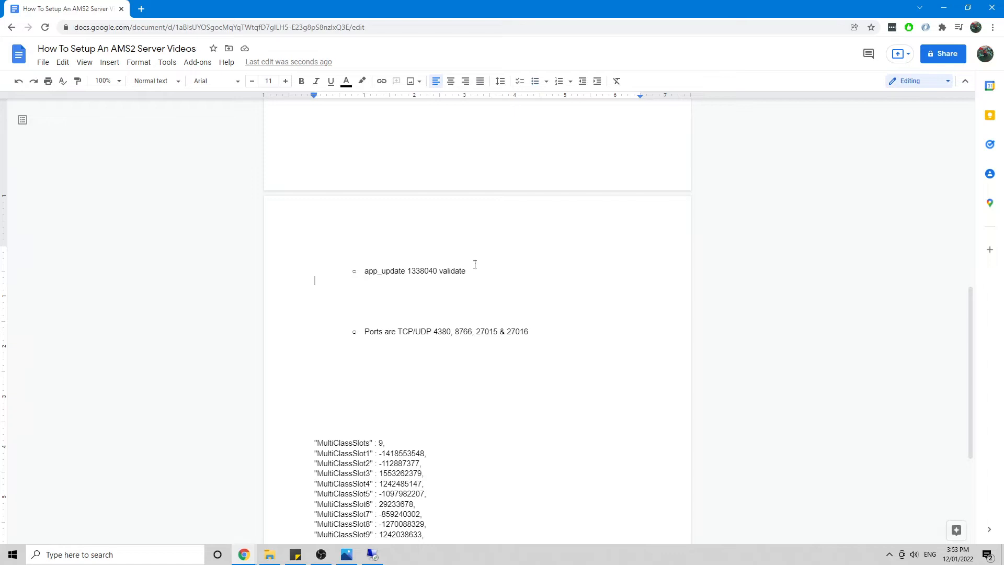
left_click(476, 271)
left_click_drag(466, 271, 375, 276)
key("ctrl+c")
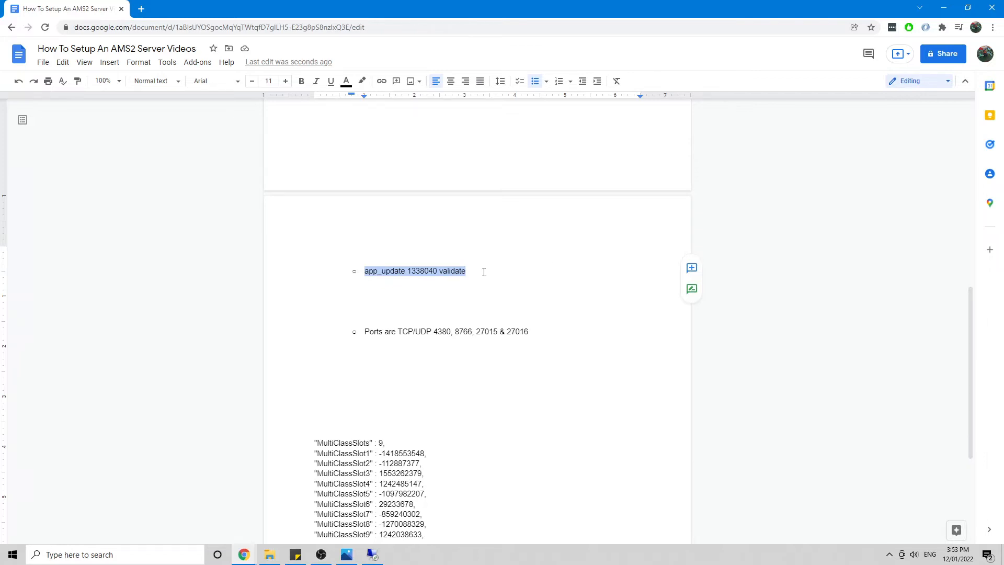
left_click(379, 558)
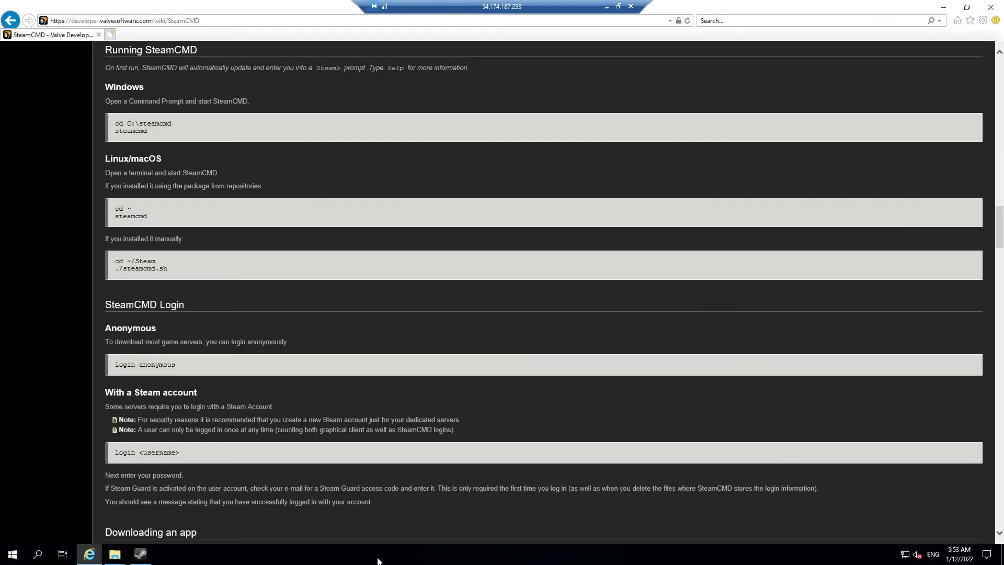
Step: Paste and run app_update 1338040 validate in the SteamCMD console
left_click(141, 556)
right_click(288, 331)
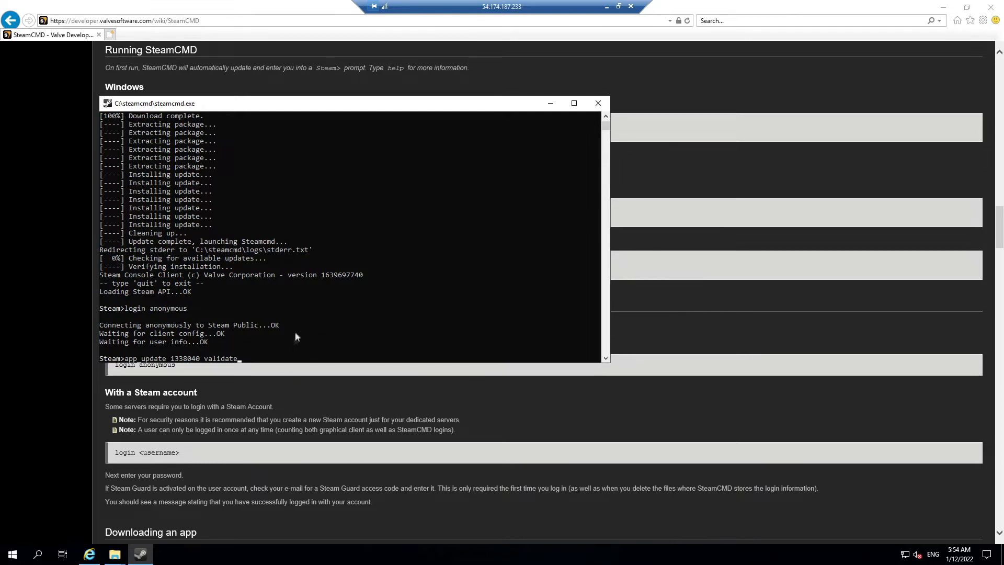
key("Return")
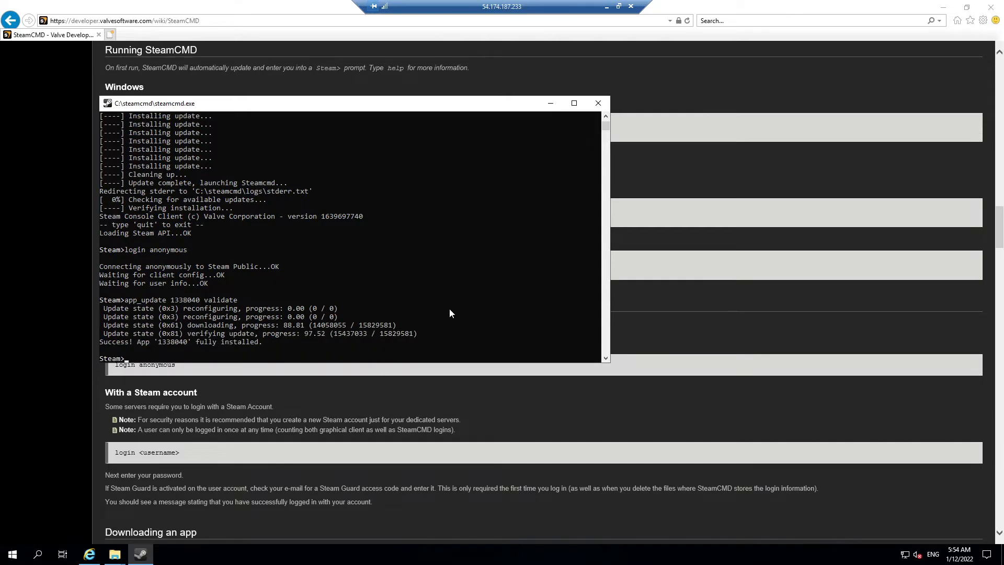
Step: Check the Local Disk (C:) folder in File Explorer for the new install
left_click(115, 556)
left_click(99, 511)
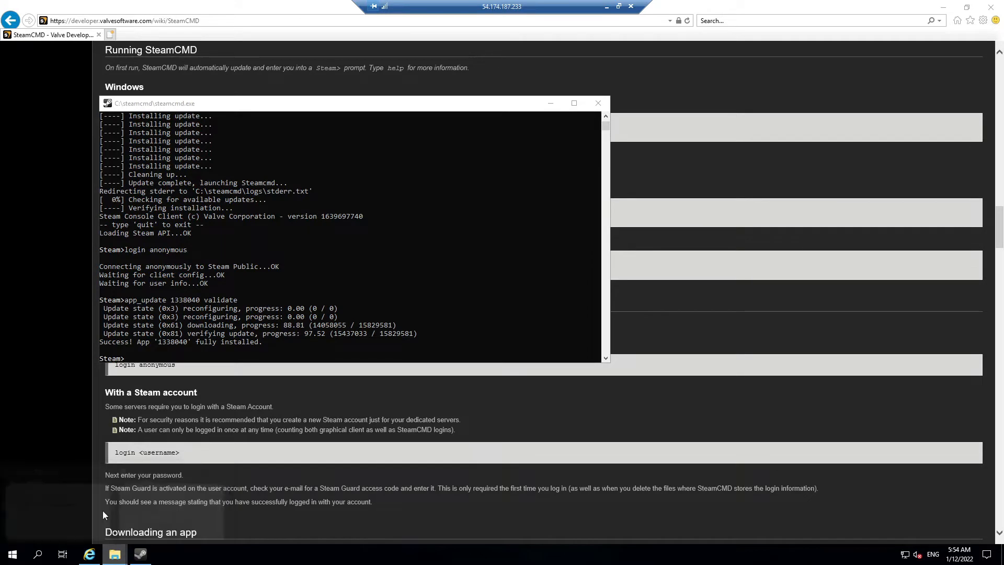
left_click(369, 306)
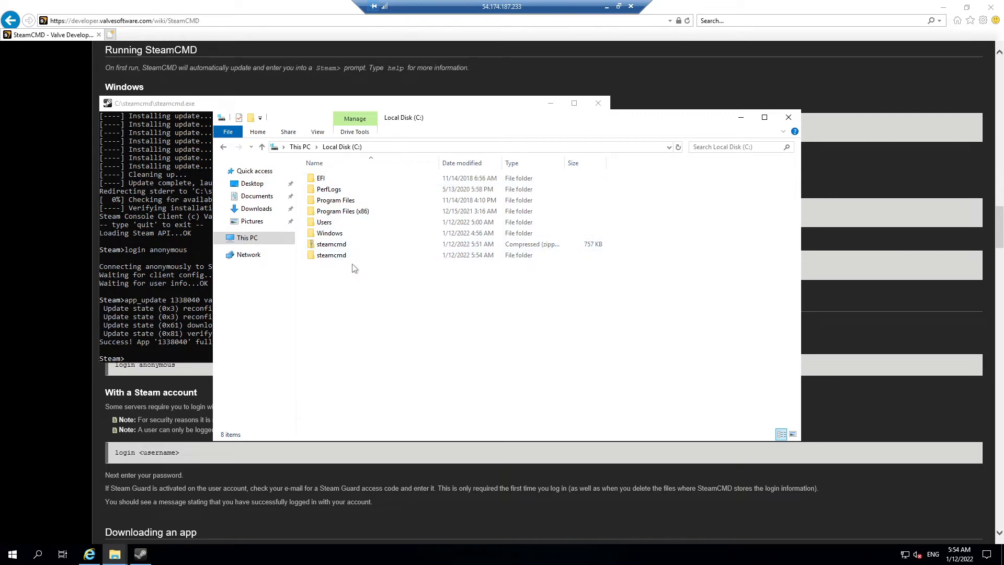
Step: Log out of the Steam session in SteamCMD with 'logout'
left_click(170, 349)
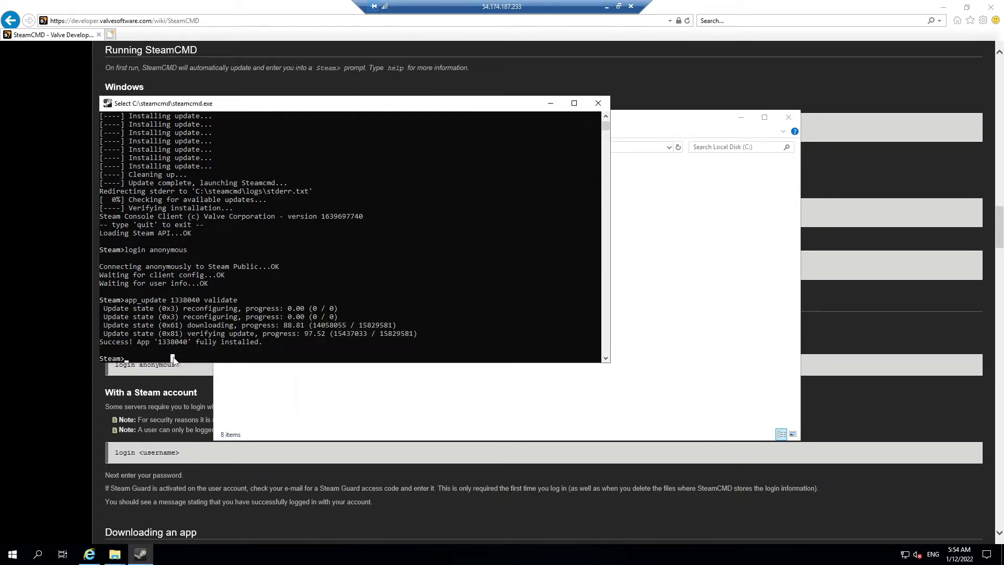
type("logout")
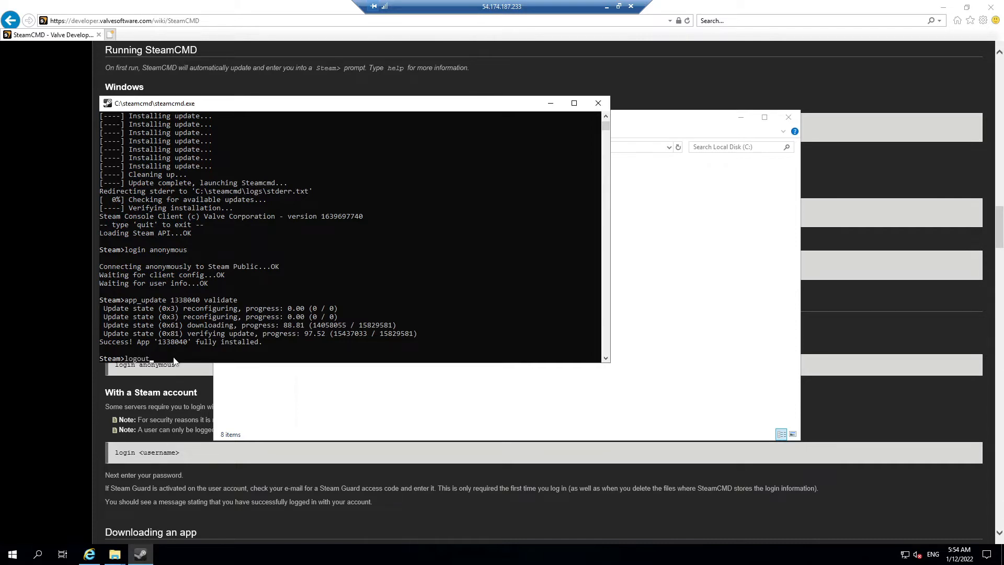
key("Return")
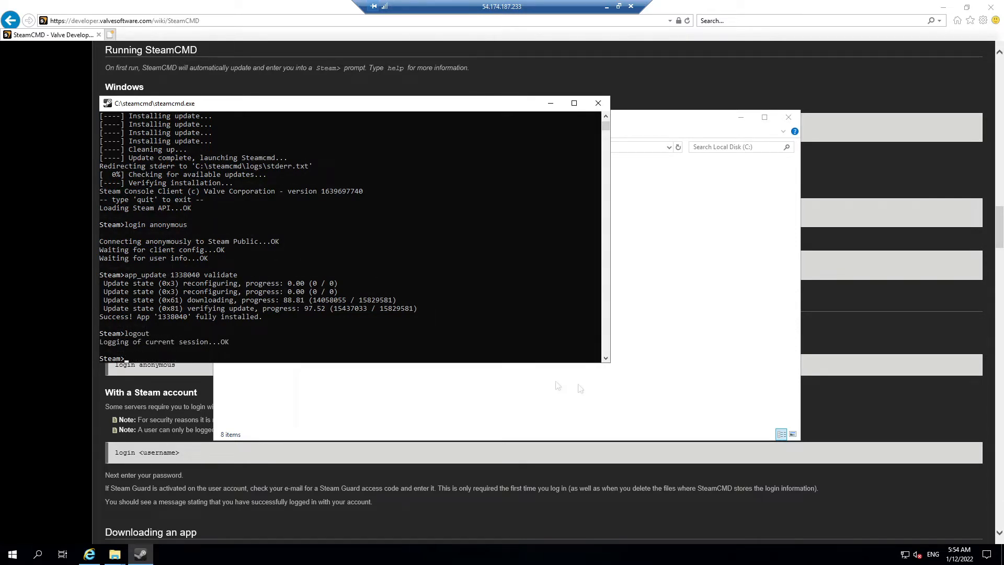
Step: Bring the SteamCMD wiki page back to front and scroll to its Running SteamCMD section
left_click(675, 360)
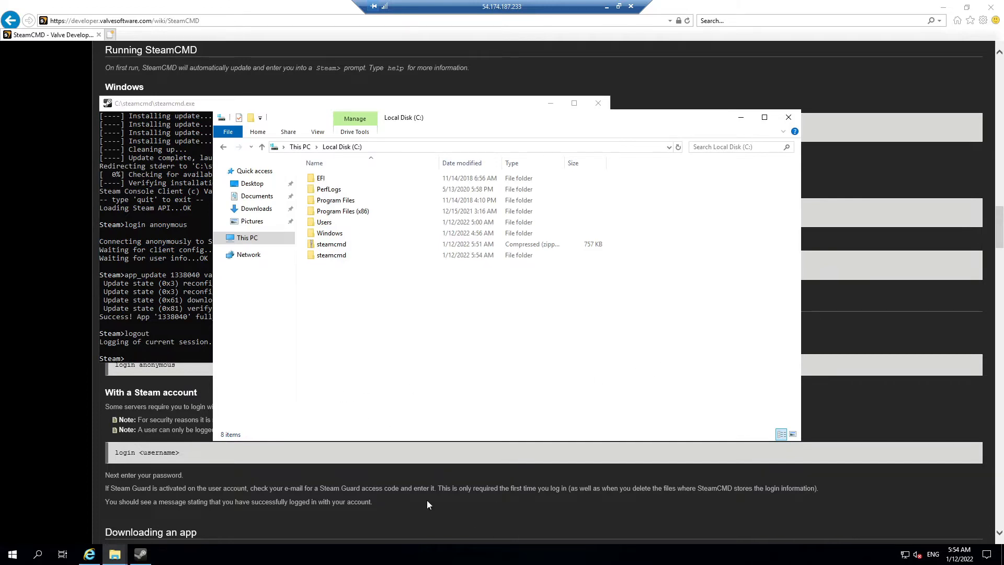
left_click(444, 496)
scroll(496, 452, "up", 5)
scroll(461, 427, "up", 9)
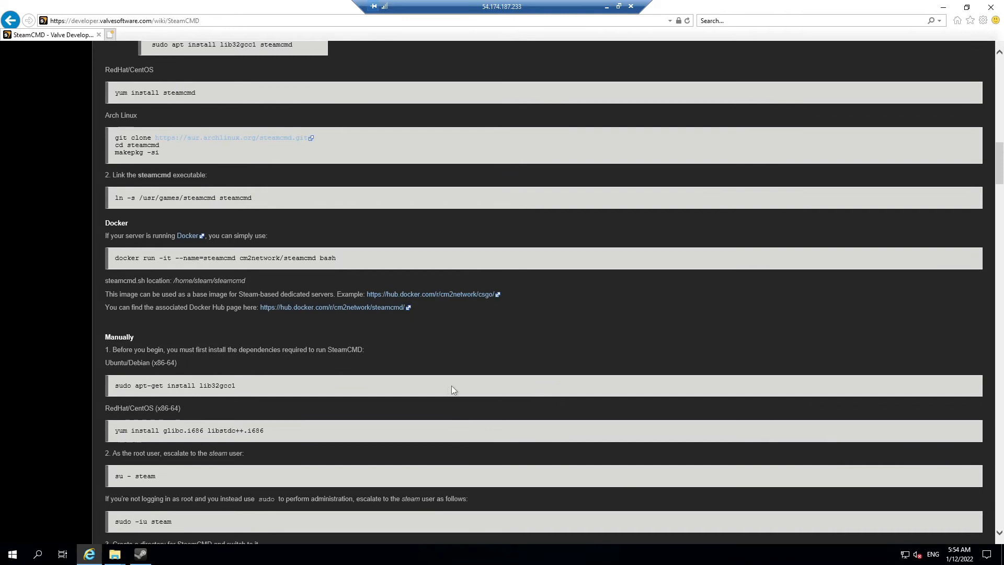
scroll(444, 385, "up", 7)
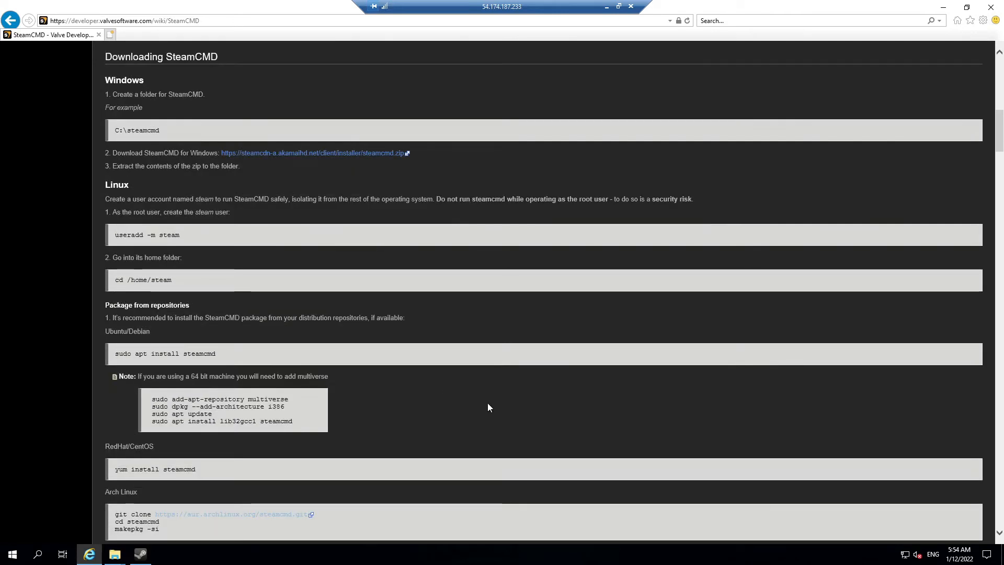
scroll(487, 403, "up", 5)
scroll(487, 404, "down", 6)
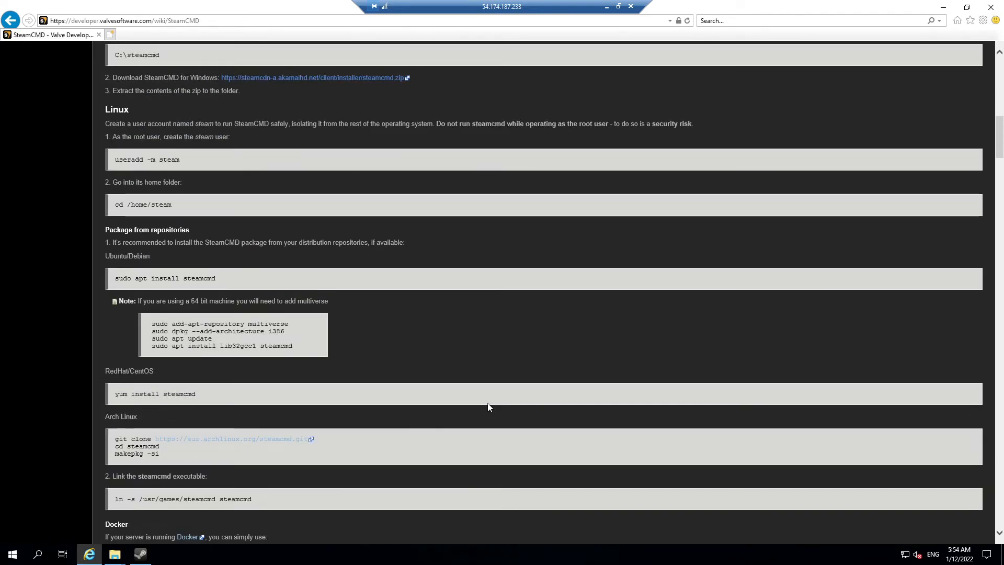
scroll(489, 407, "down", 6)
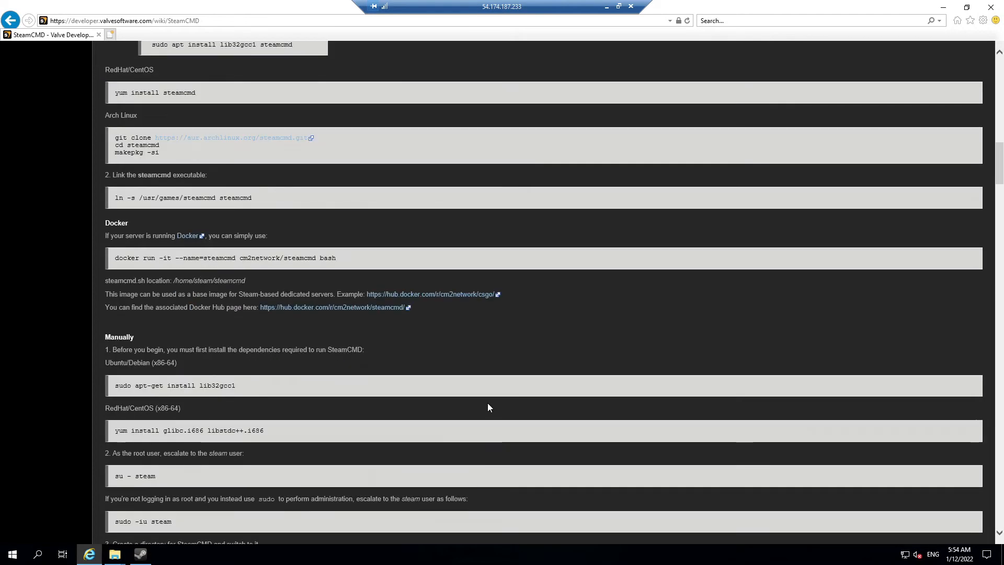
scroll(489, 407, "down", 10)
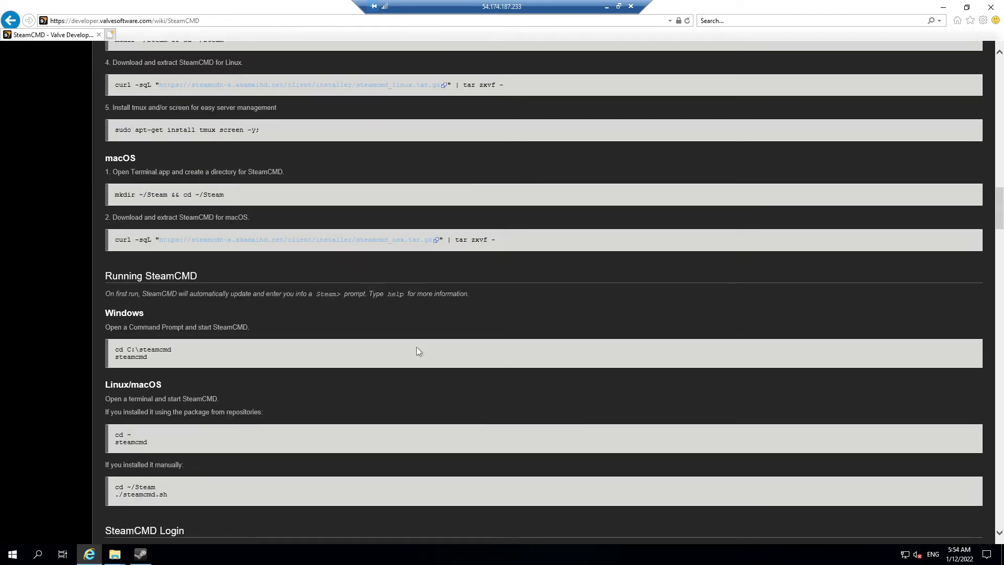
Step: Scroll to 'Downloading an app' and copy the 'force_install_dir c:\cs_go\' example
scroll(416, 347, "down", 3)
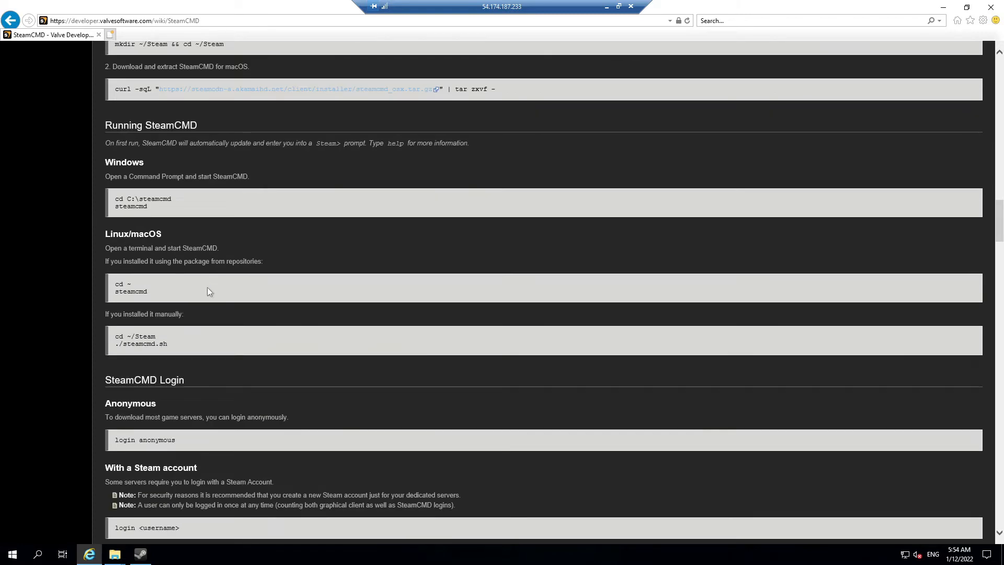
scroll(212, 291, "down", 5)
scroll(276, 314, "down", 5)
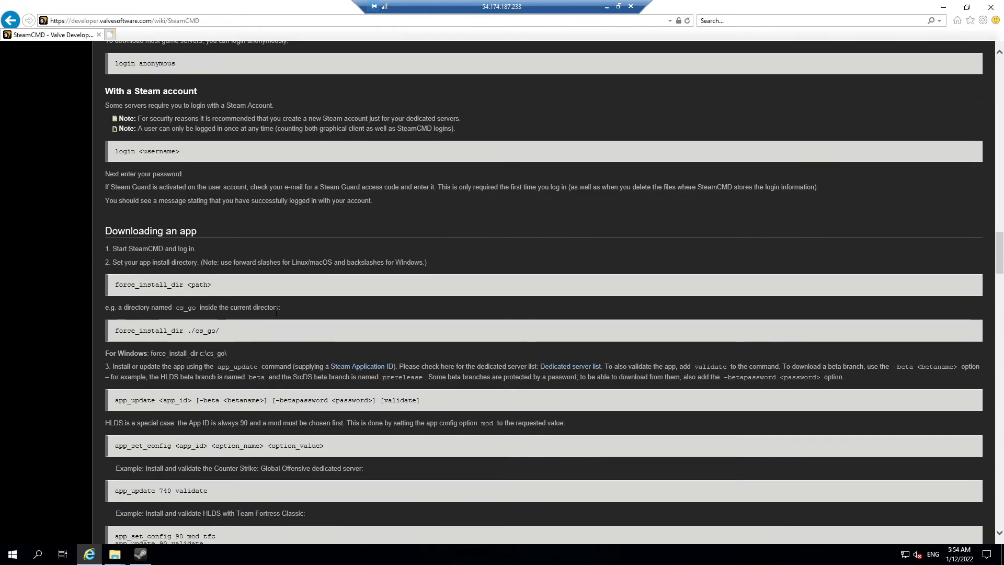
scroll(229, 293, "down", 2)
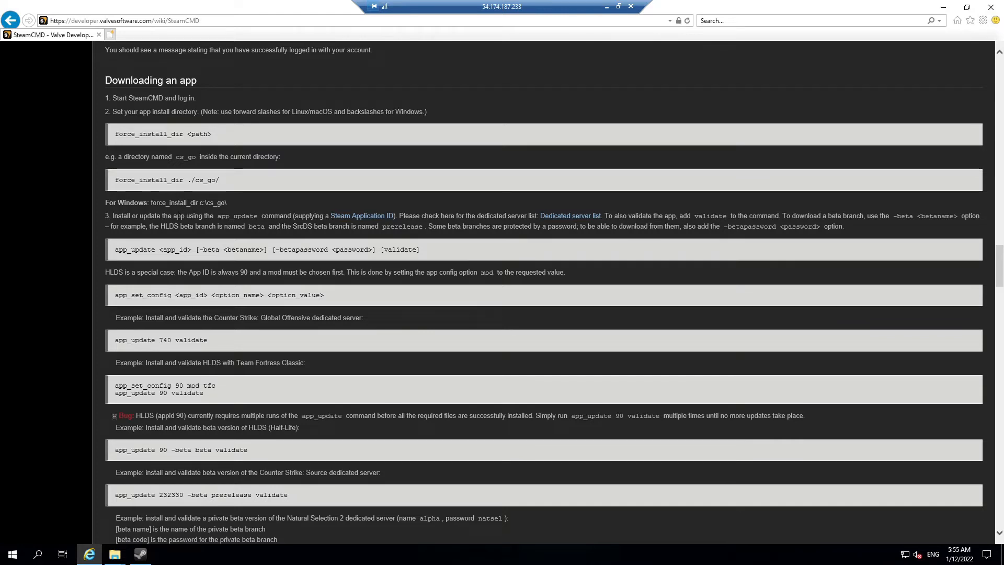
left_click_drag(226, 203, 151, 203)
key("ctrl+c")
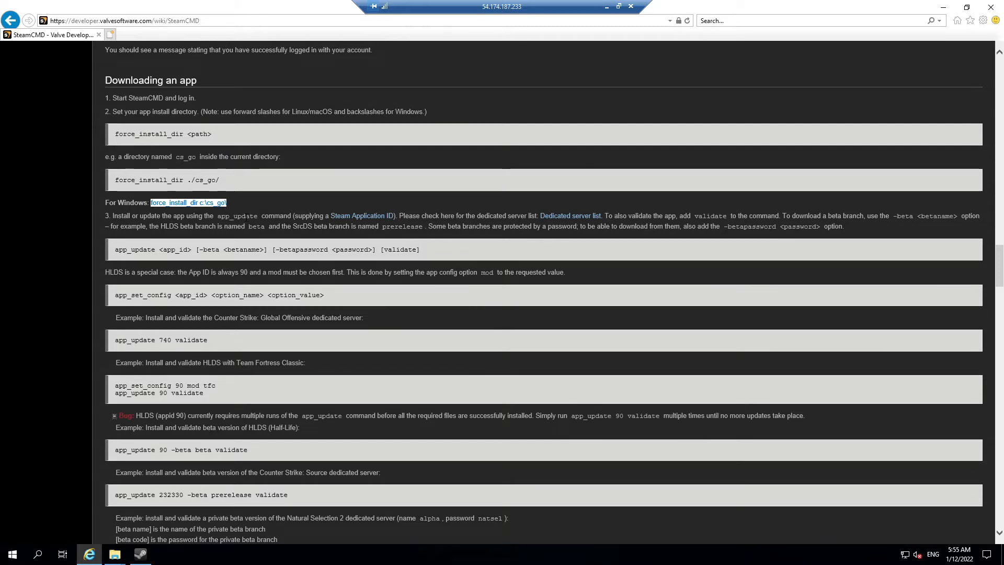
key("alt")
Step: Set the SteamCMD install directory with 'force_install_dir c:\ams2server'
left_click(141, 555)
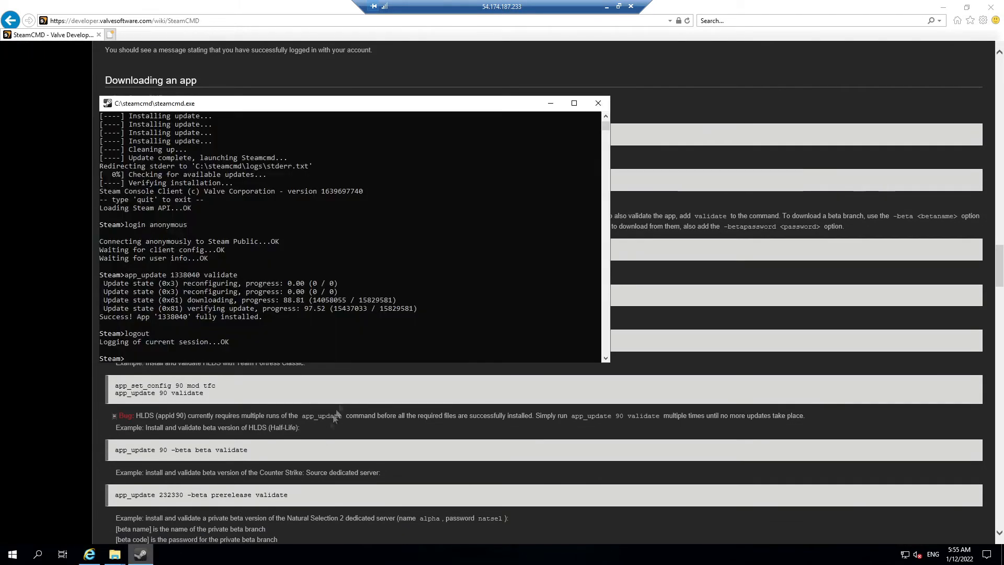
right_click(269, 352)
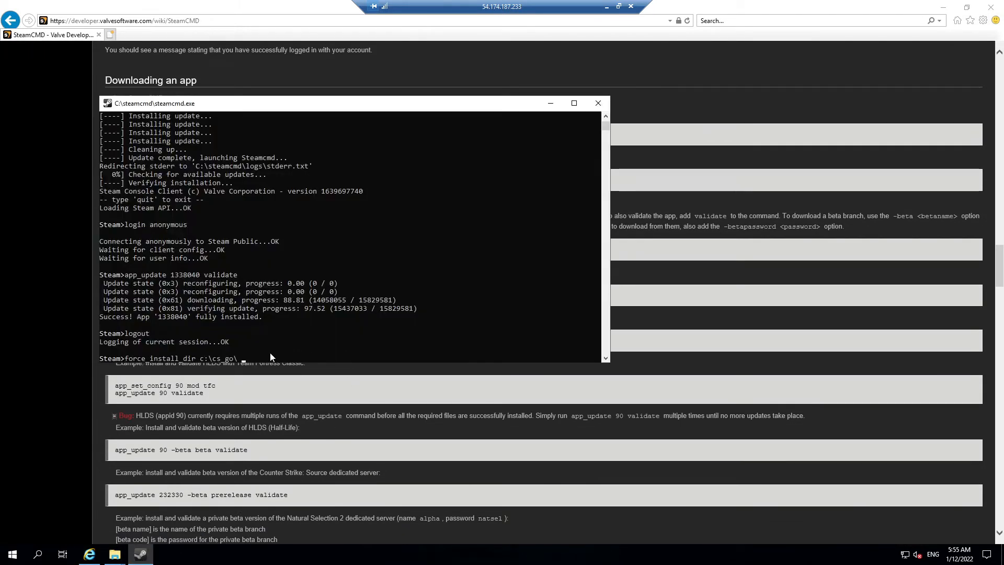
key("BackSpace")
key("BackSpace")
key("BackSpace")
key("BackSpace")
key("BackSpace")
key("BackSpace")
key("BackSpace")
type("ams2server")
key("Return")
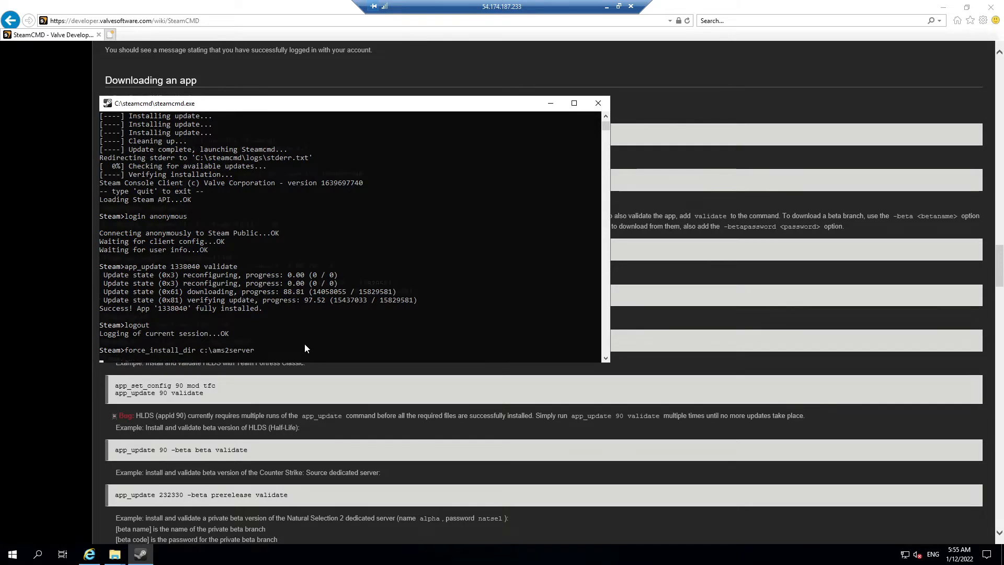
Step: Log in with 'login anonymous' and clear the accidentally pasted text
type("login anonymous")
key("Return")
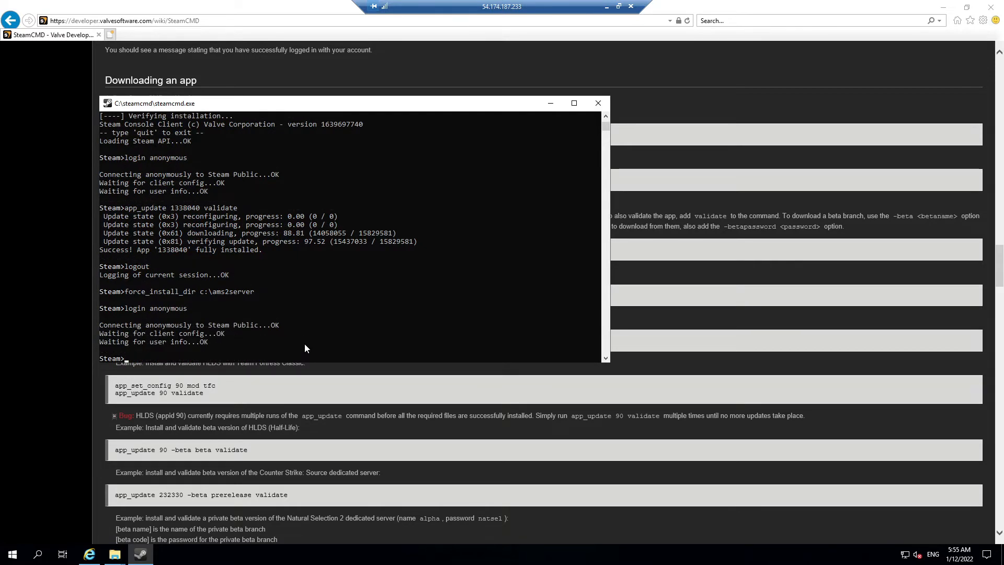
right_click(304, 343)
right_click(304, 343)
key("BackSpace")
key("BackSpace")
key("BackSpace")
key("BackSpace")
key("BackSpace")
key("BackSpace")
key("BackSpace")
key("BackSpace")
key("BackSpace")
key("BackSpace")
key("BackSpace")
key("BackSpace")
key("BackSpace")
key("BackSpace")
key("BackSpace")
key("BackSpace")
key("BackSpace")
key("BackSpace")
key("BackSpace")
key("BackSpace")
key("BackSpace")
key("BackSpace")
key("BackSpace")
key("BackSpace")
key("BackSpace")
key("BackSpace")
key("BackSpace")
key("BackSpace")
key("BackSpace")
key("BackSpace")
key("BackSpace")
key("BackSpace")
key("BackSpace")
key("BackSpace")
key("BackSpace")
key("BackSpace")
key("BackSpace")
key("BackSpace")
key("BackSpace")
key("BackSpace")
Step: Run 'app_update 1338040 validate' to download the server into c:\ams2server
type("pp_update")
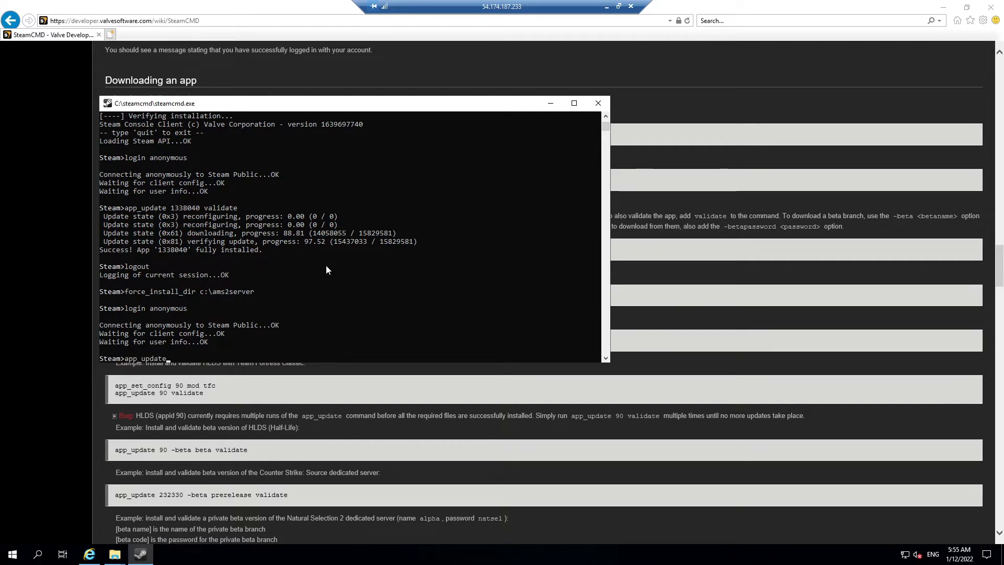
type(" 133805")
key("BackSpace")
type("40 validate")
key("Return")
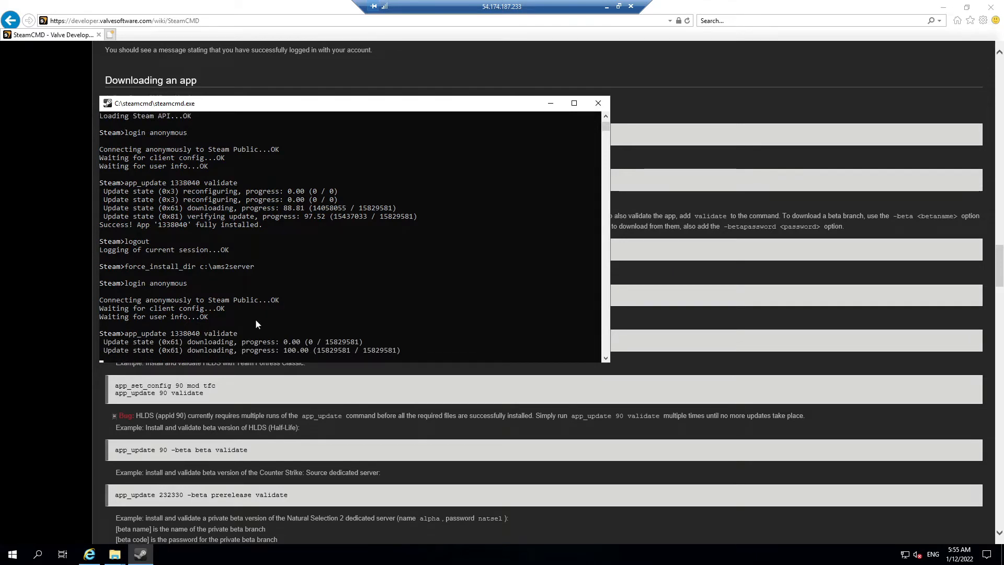
left_click(122, 553)
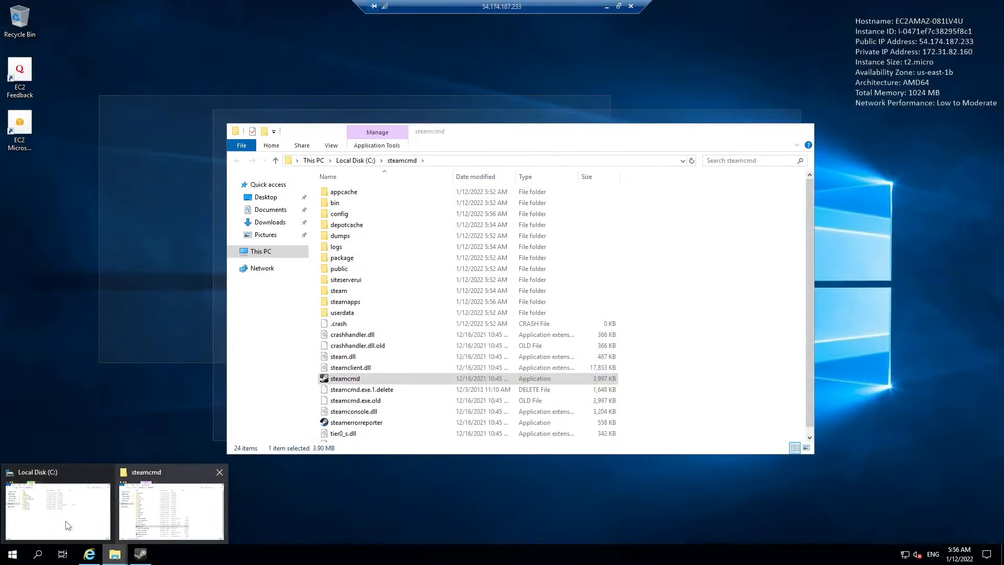
Step: Open C:\ams2server in File Explorer and check the install path in the console
left_click(68, 524)
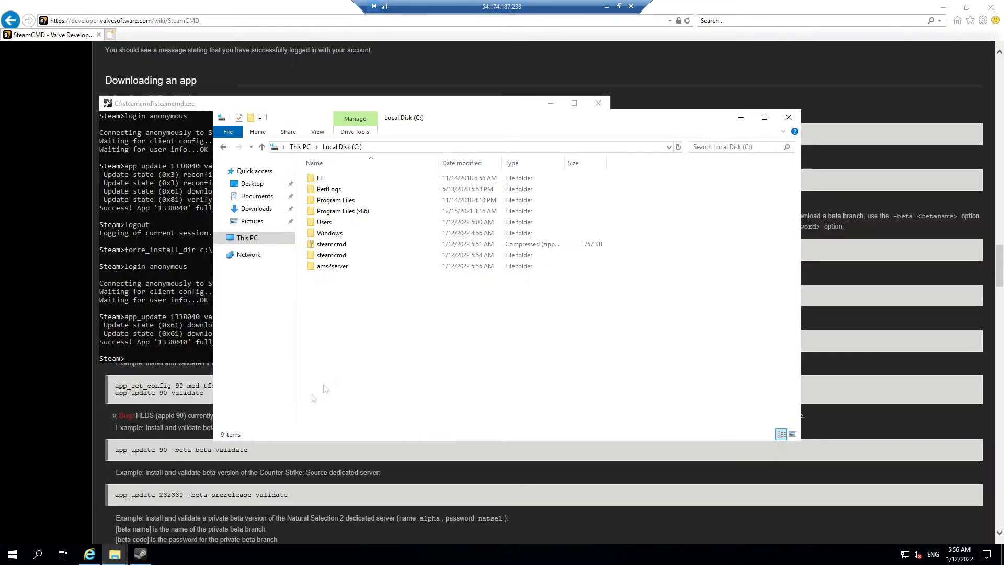
double_click(335, 268)
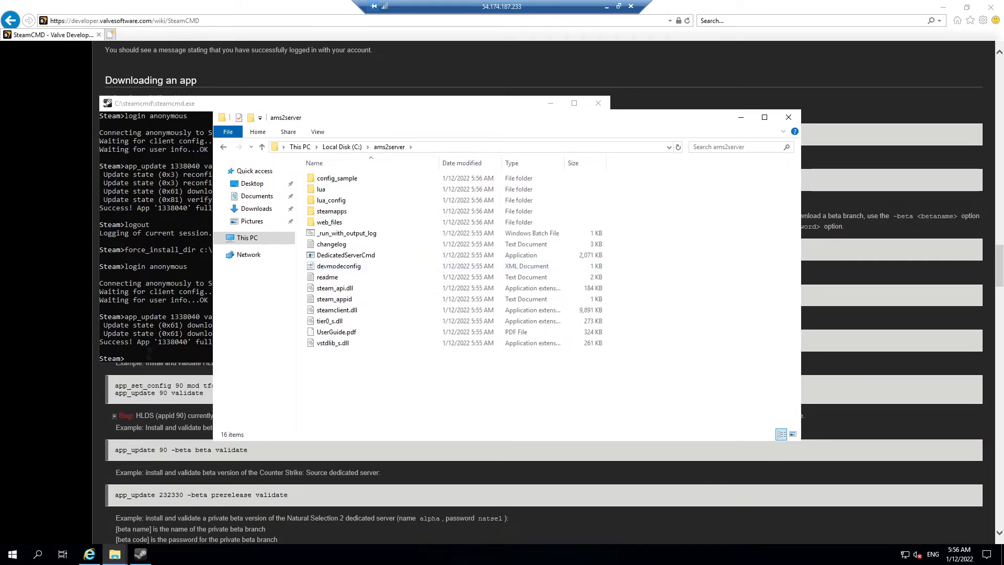
left_click(145, 348)
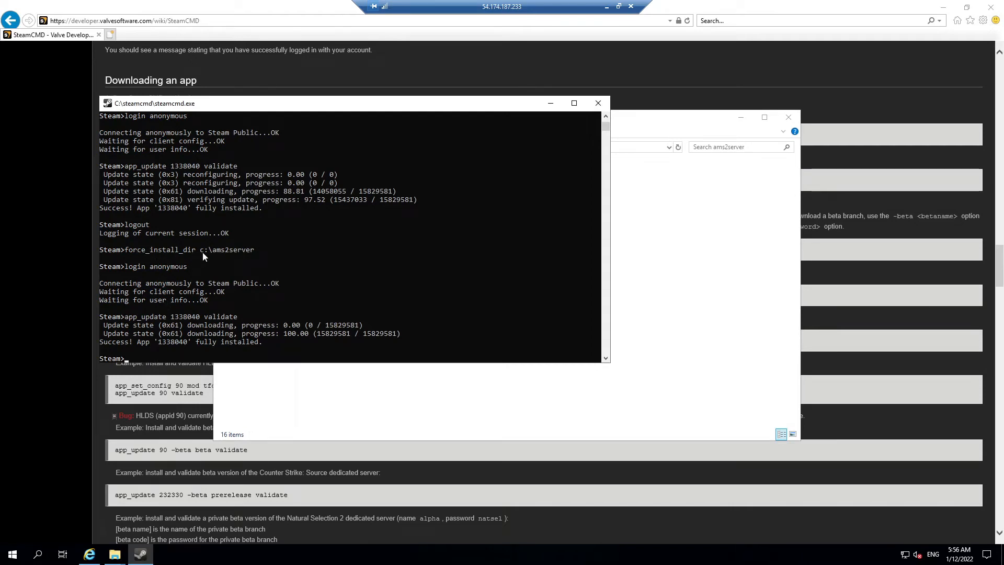
mouse_move(262, 250)
left_mouse_down()
mouse_move(202, 255)
mouse_move(268, 262)
left_mouse_up()
left_click(278, 252)
left_click(265, 248)
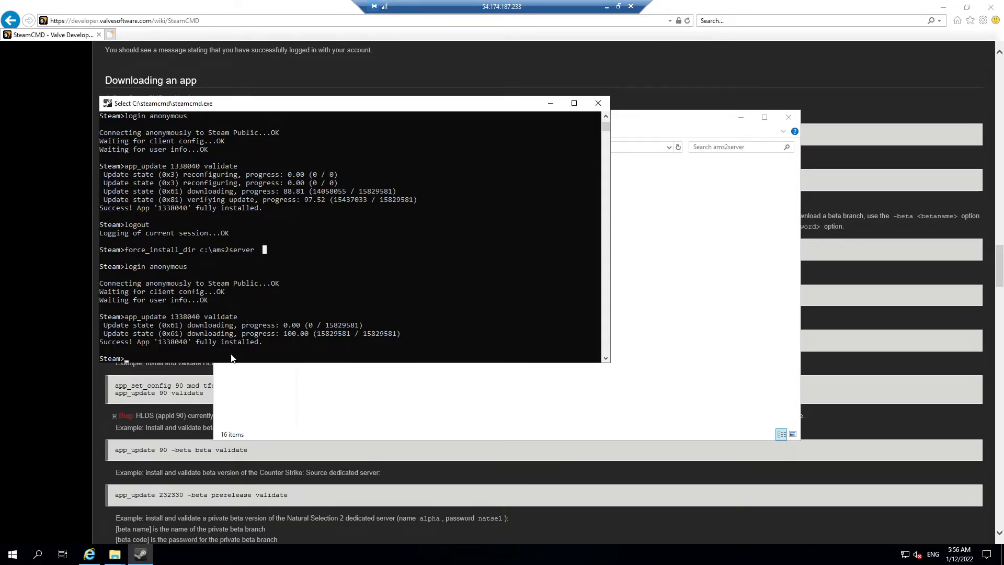
key("Escape")
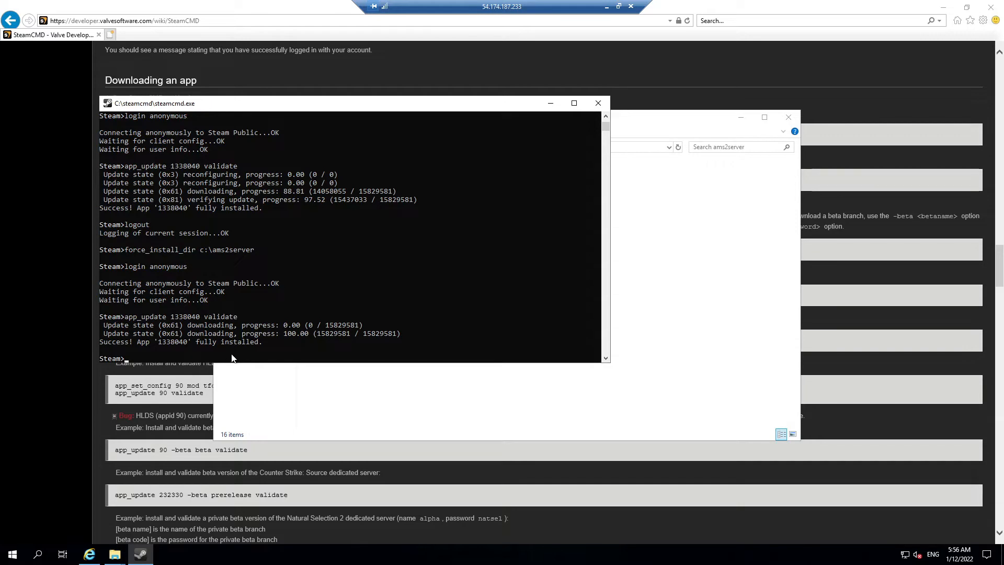
Step: Run 'logout' and 'quit' in SteamCMD, then go back to Local Disk (C:)
type("logout")
key("Return")
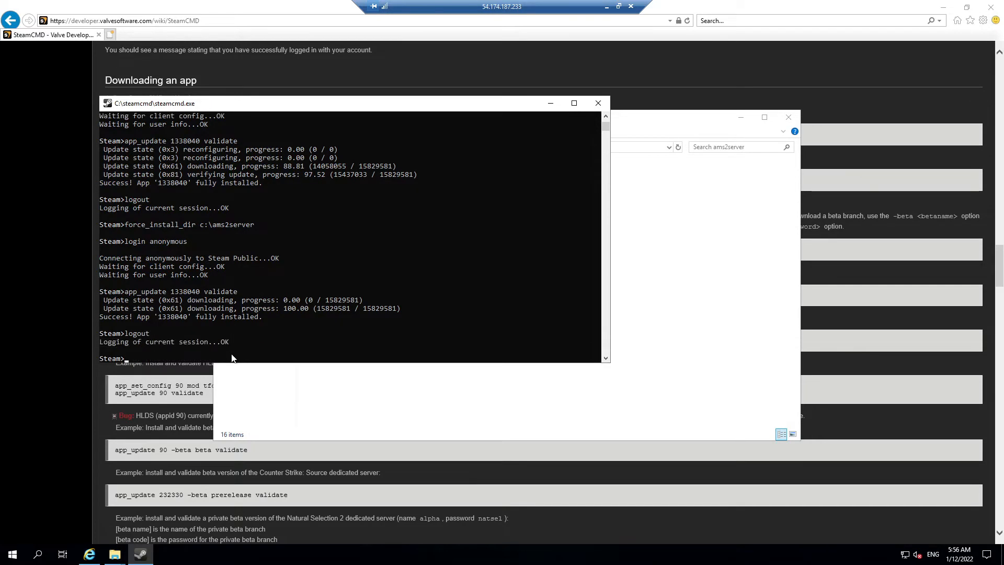
type("quit")
key("Return")
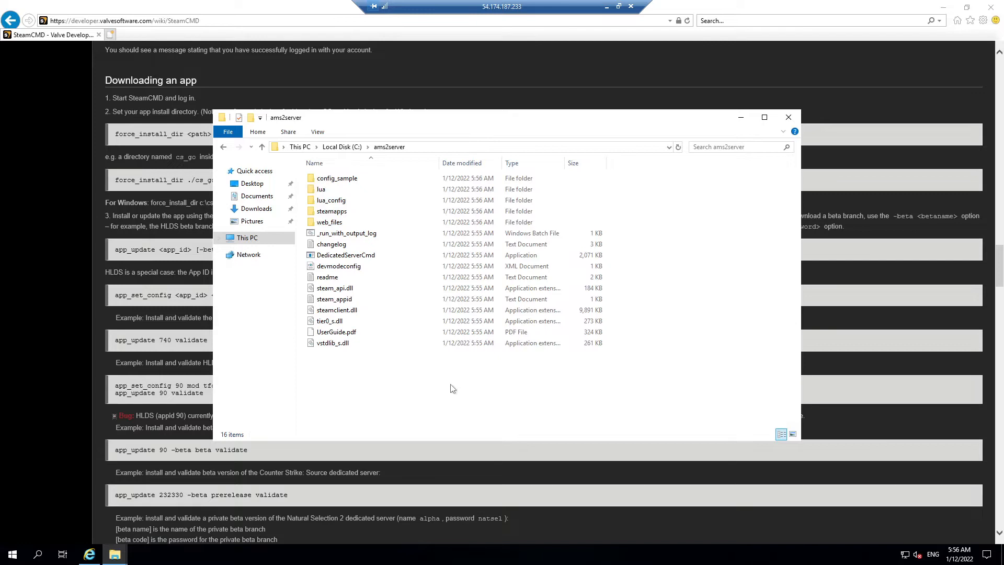
key("BackSpace")
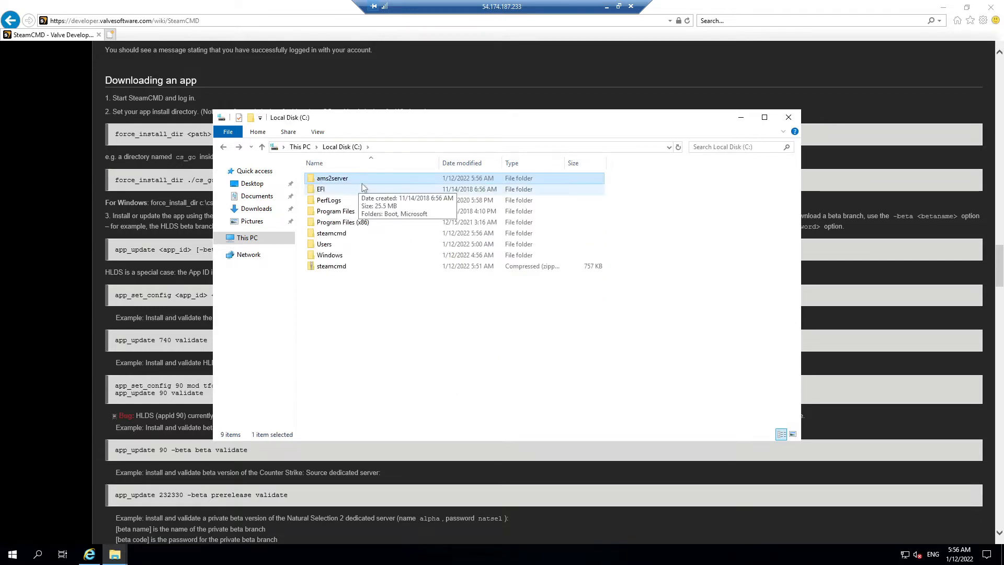
Step: Open ams2server > config_sample, pick server_rotate_events.cfg, then go back to ams2server
double_click(363, 181)
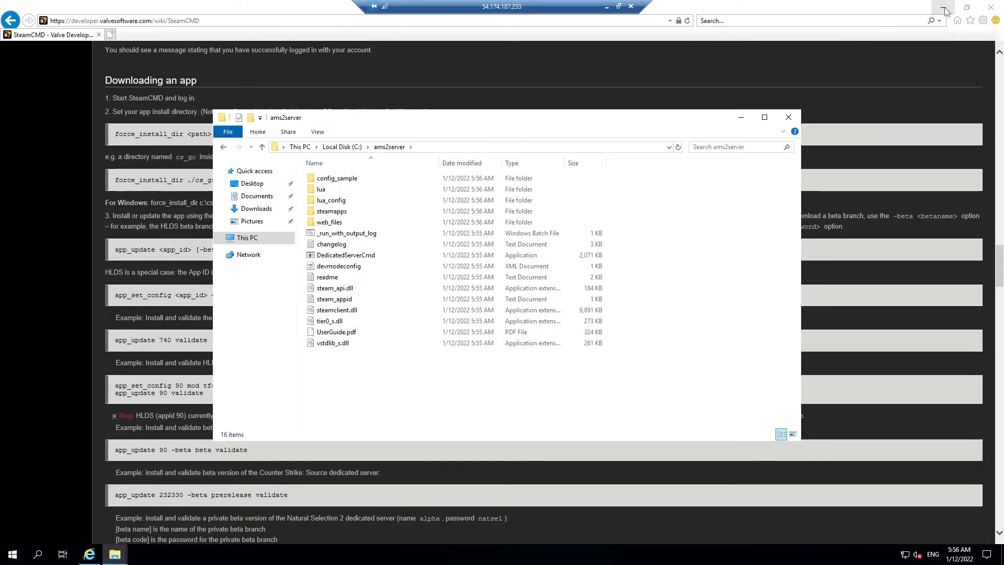
double_click(353, 180)
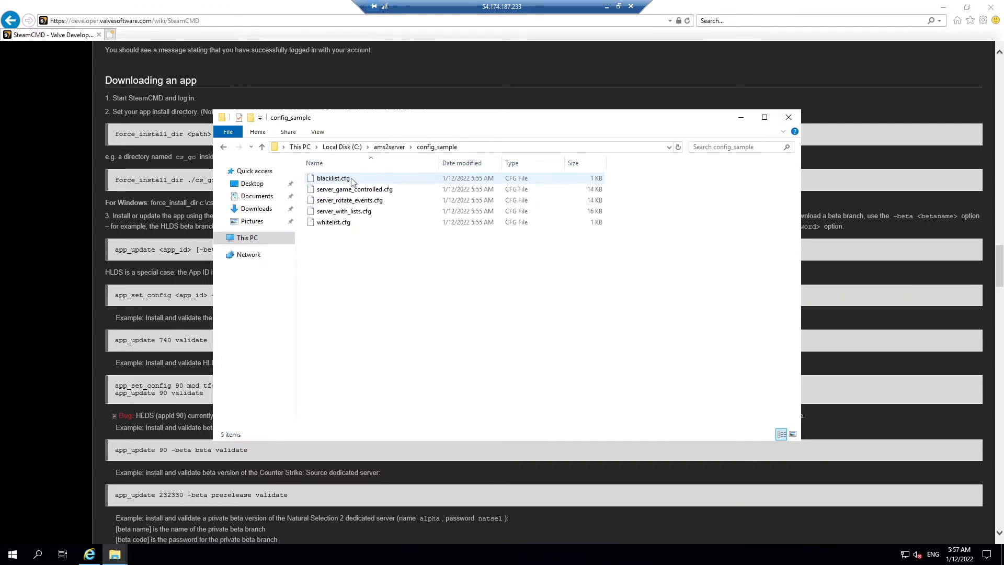
left_click(365, 206)
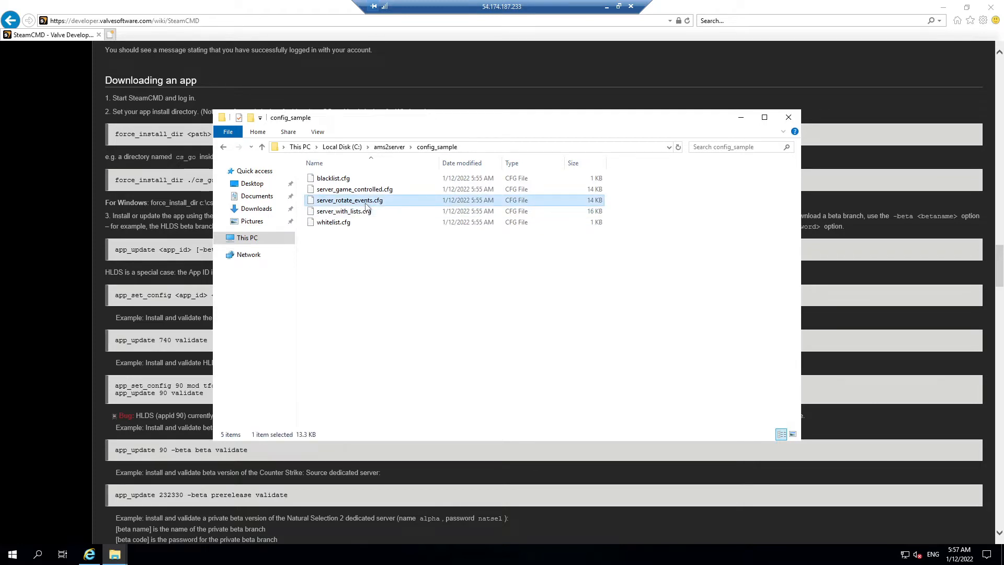
left_click(224, 150)
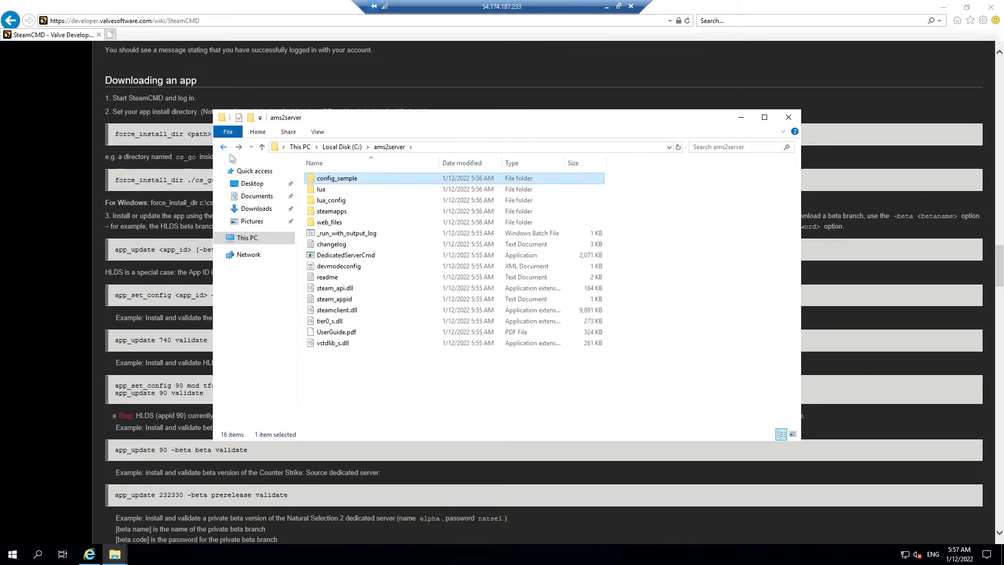
left_click(372, 387)
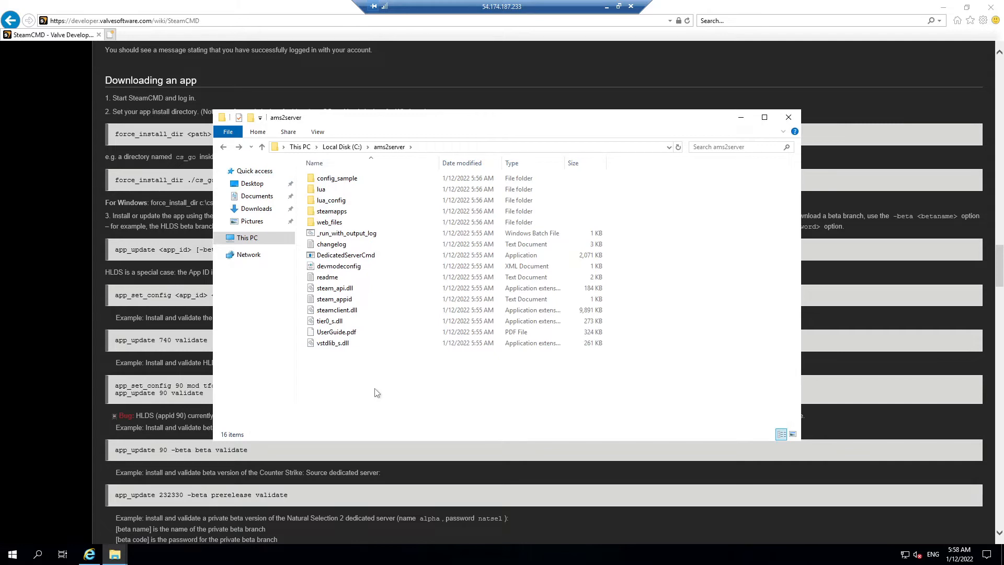
Step: Paste server_rotate_events.cfg into ams2server, rename it server.cfg, and minimize Explorer
key("ctrl+v")
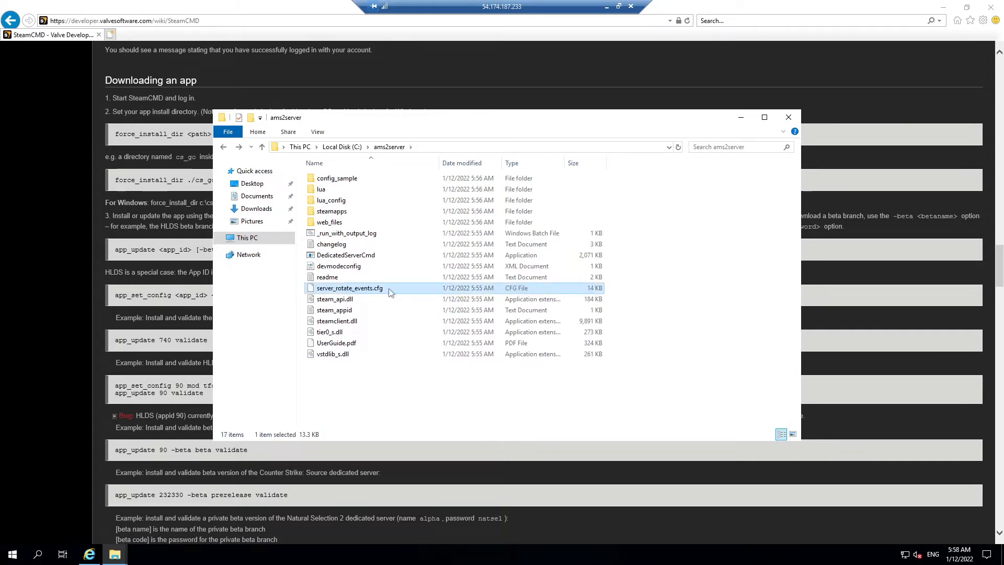
left_click(361, 290)
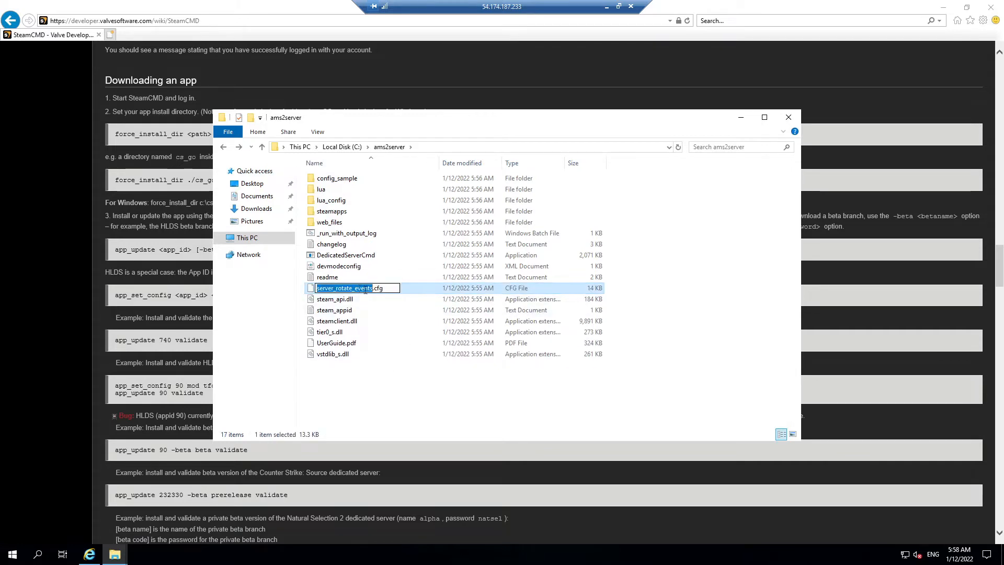
left_click(373, 289)
key("BackSpace")
key("BackSpace")
key("BackSpace")
key("BackSpace")
key("BackSpace")
key("BackSpace")
key("BackSpace")
key("BackSpace")
key("BackSpace")
key("BackSpace")
key("BackSpace")
key("BackSpace")
key("BackSpace")
key("BackSpace")
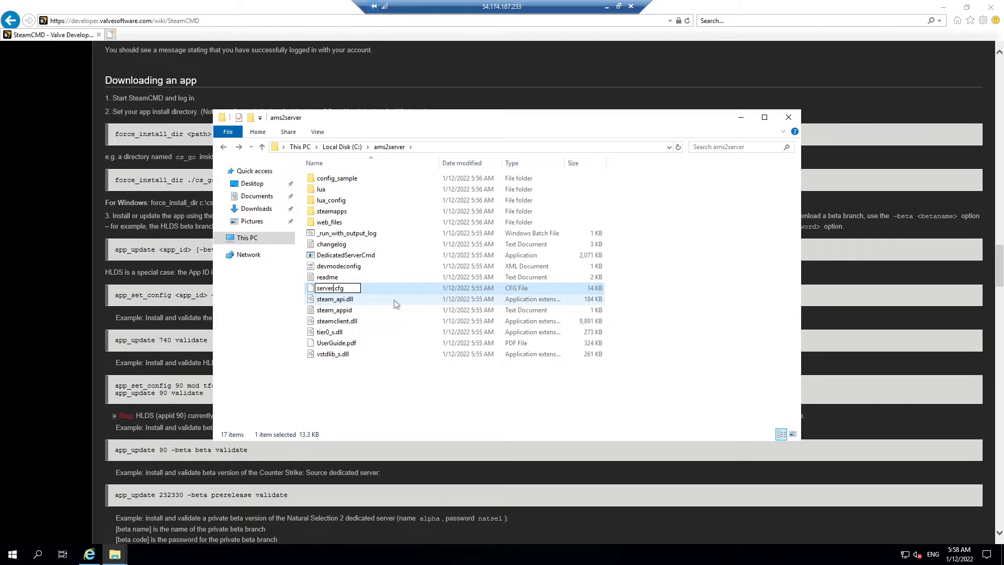
key("Return")
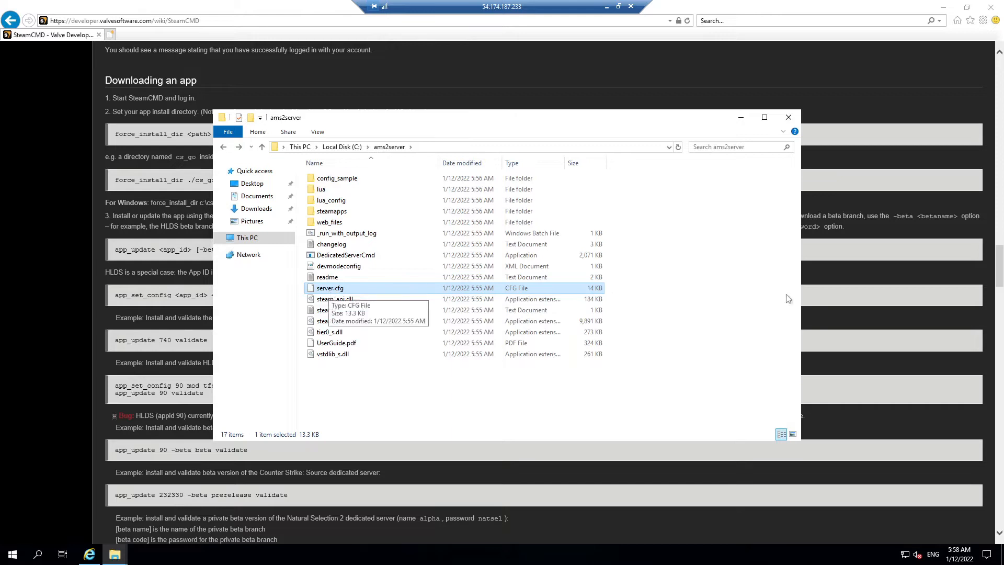
left_click(741, 120)
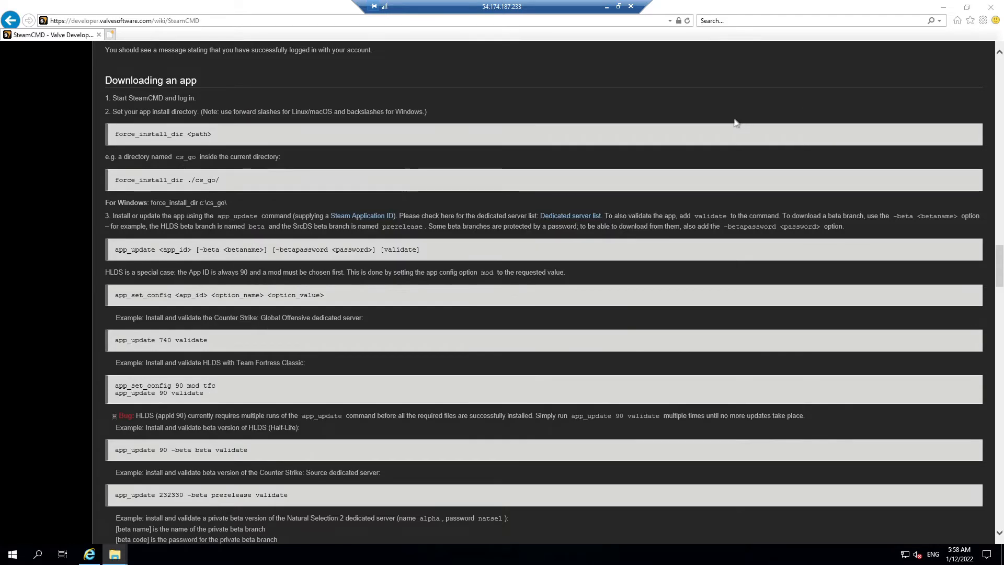
Step: Minimize the remote desktop, view the EC2 Instances list, then go to Security Groups
left_click(607, 8)
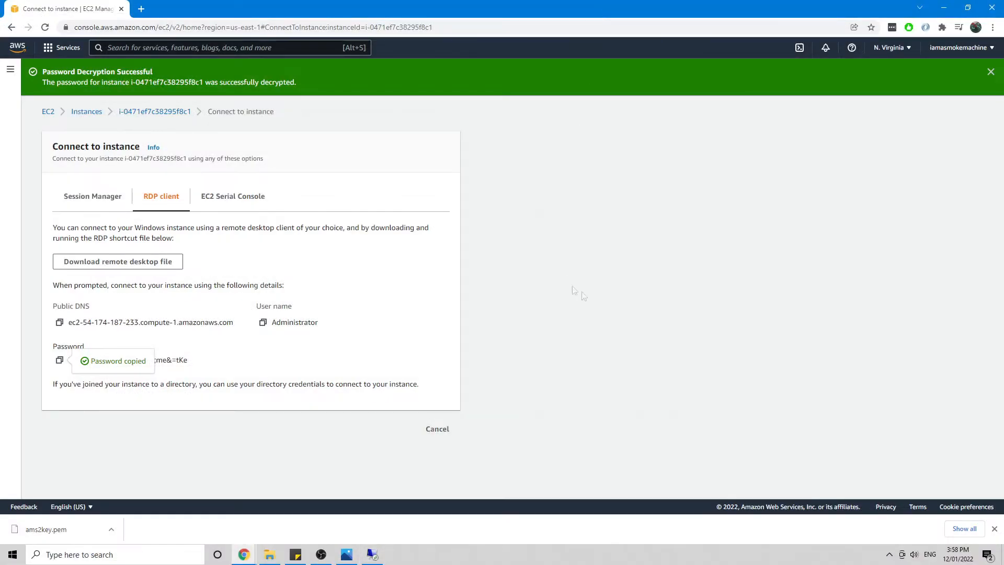
left_click(84, 114)
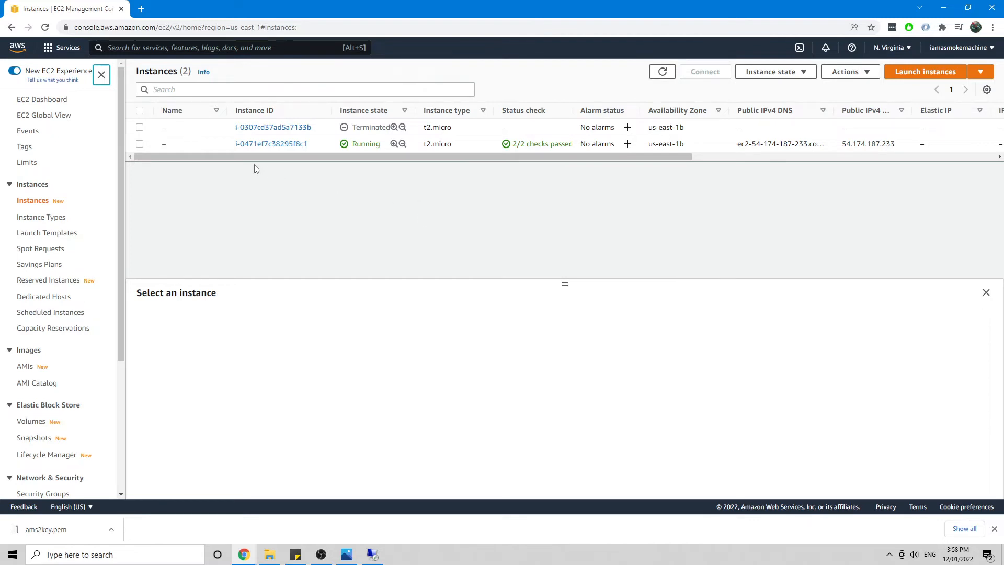
left_click(140, 145)
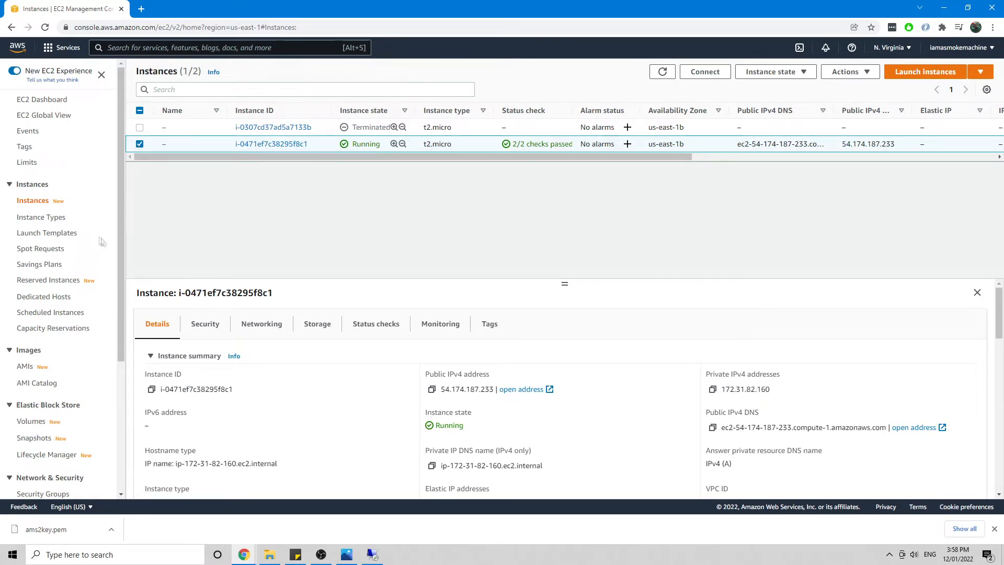
scroll(90, 210, "down", 3)
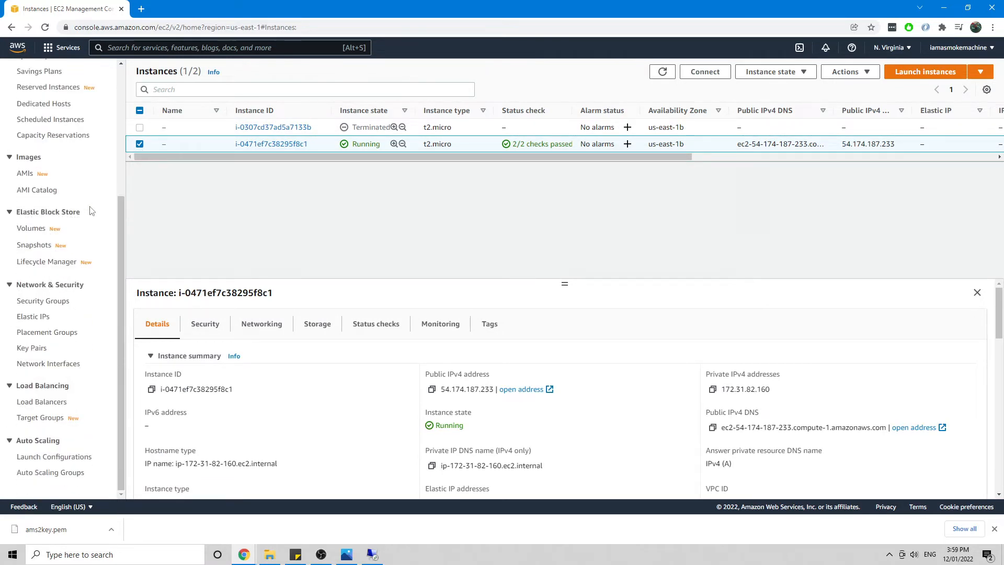
left_click(65, 301)
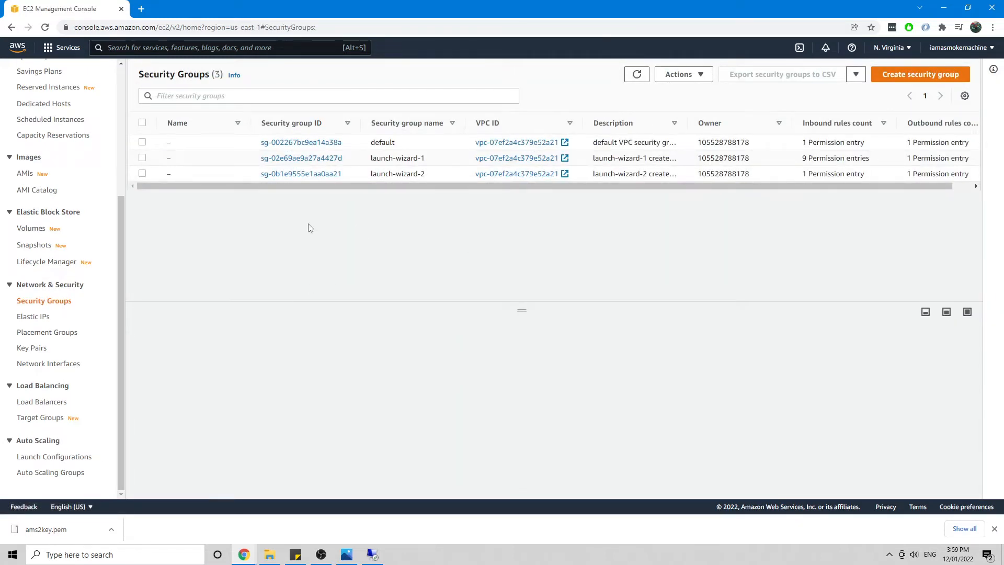
Step: Select launch-wizard-2 and edit its inbound rules, showing the single RDP 3389 rule
left_click(142, 174)
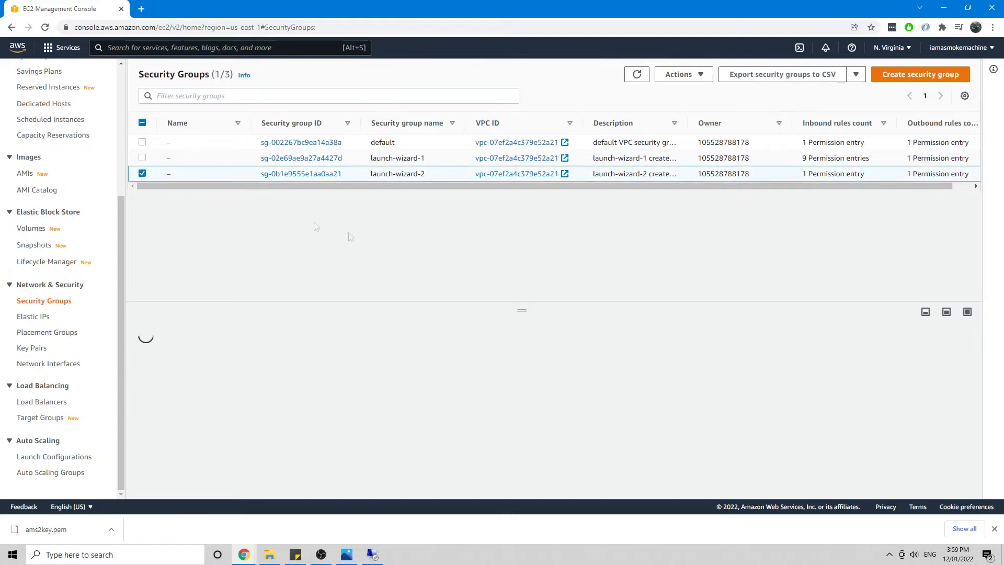
scroll(582, 335, "down", 2)
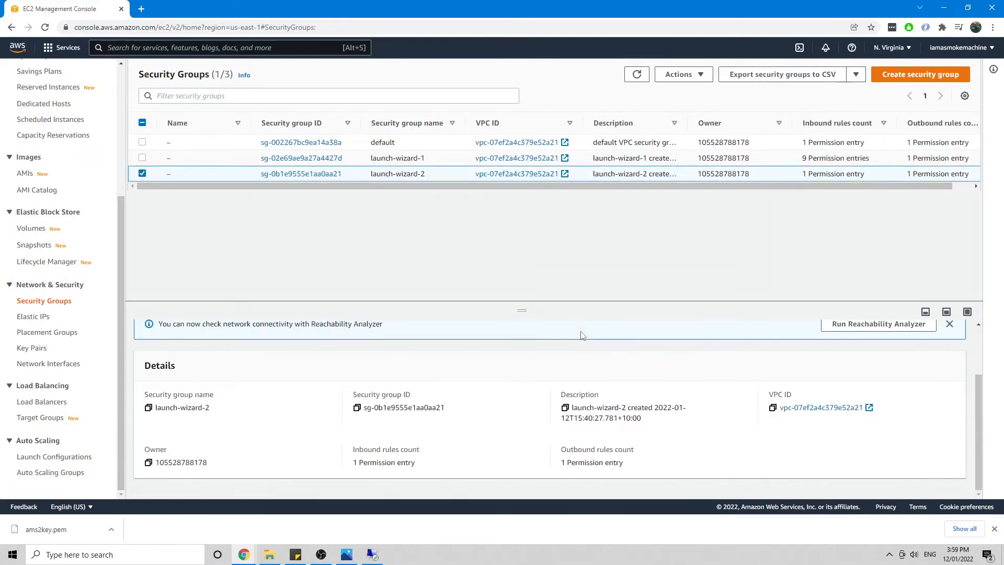
scroll(488, 379, "up", 2)
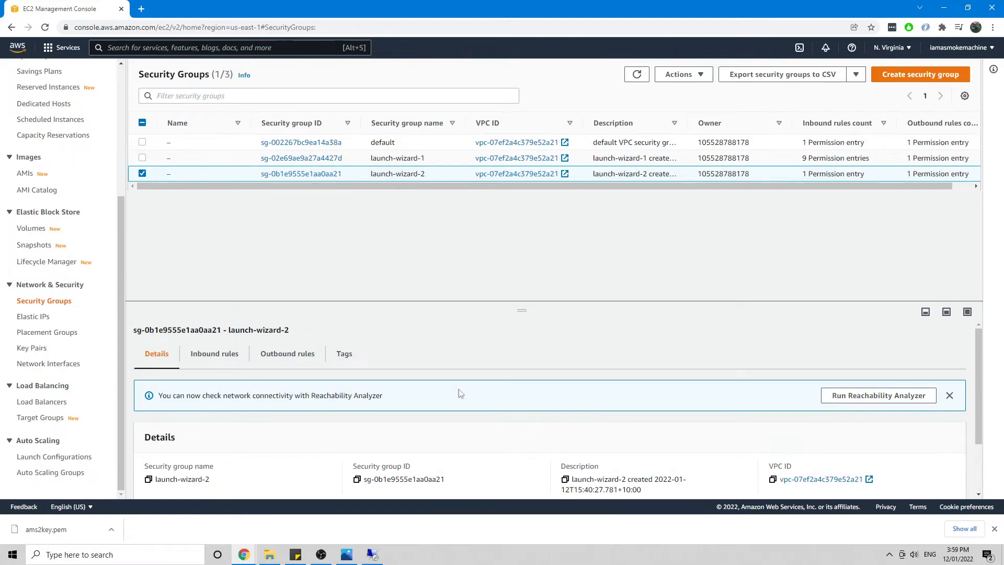
left_click(218, 360)
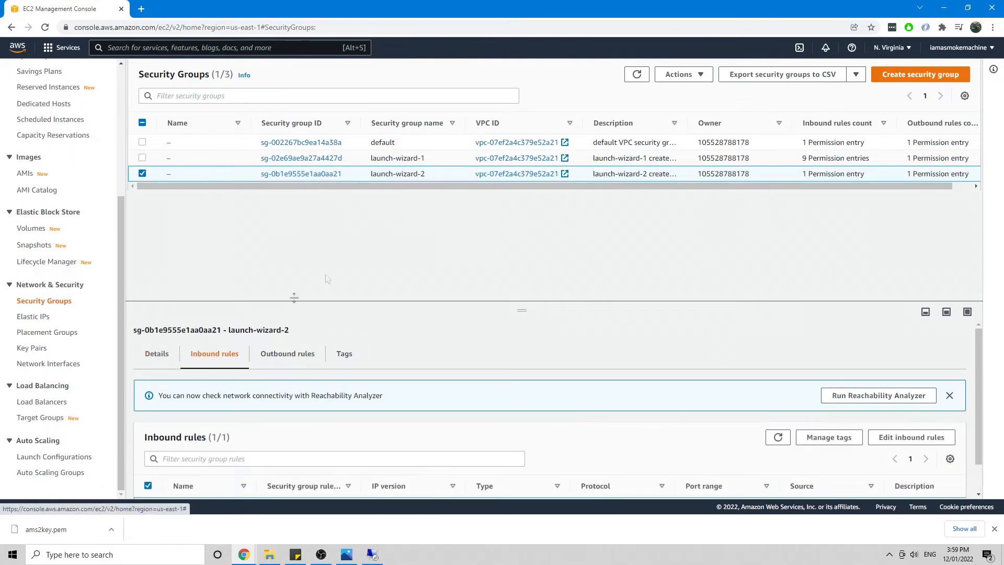
scroll(594, 353, "down", 1)
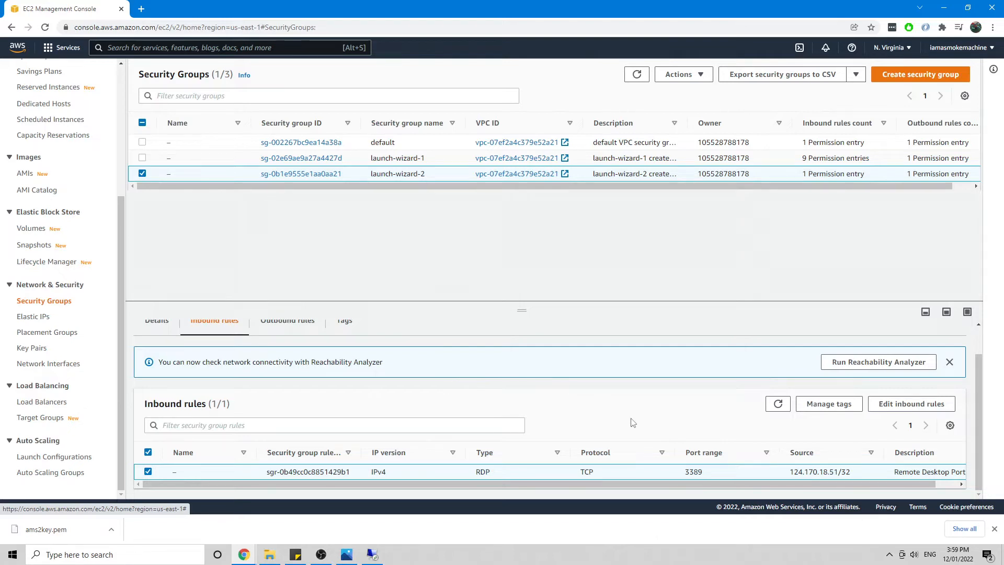
left_click(915, 405)
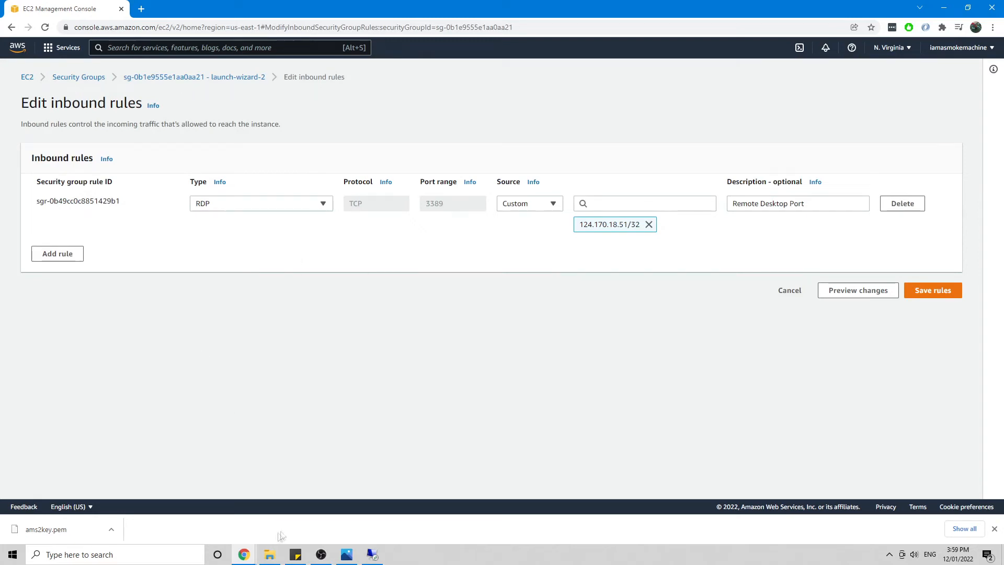
key("alt+Tab")
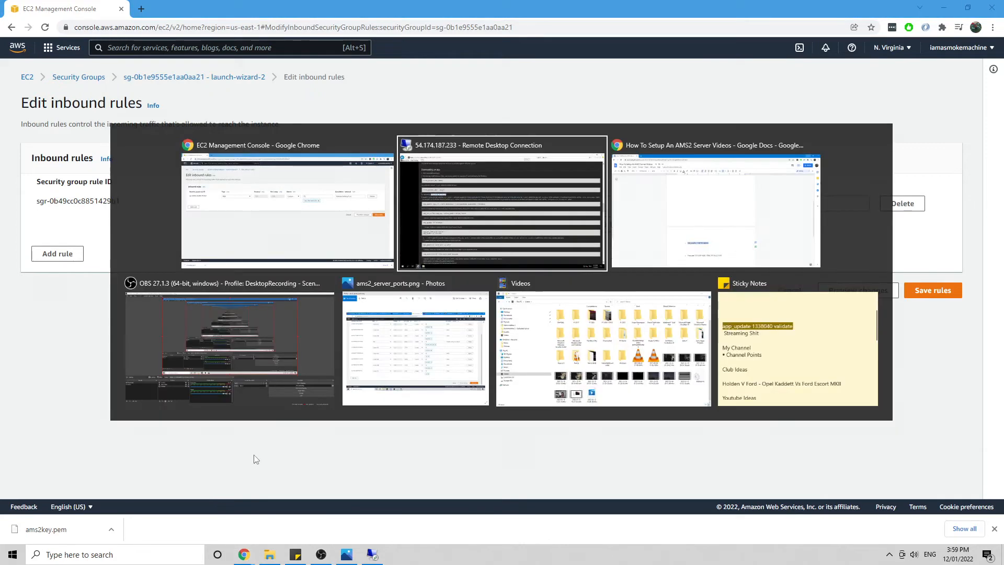
key("alt+Tab")
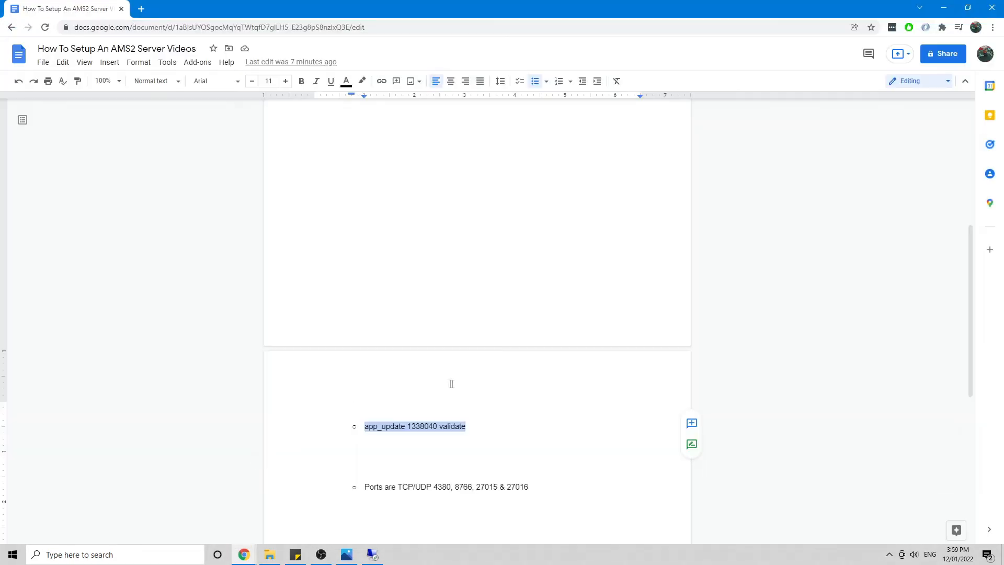
scroll(460, 386, "down", 6)
scroll(489, 399, "up", 4)
left_click(585, 423)
left_click(549, 369)
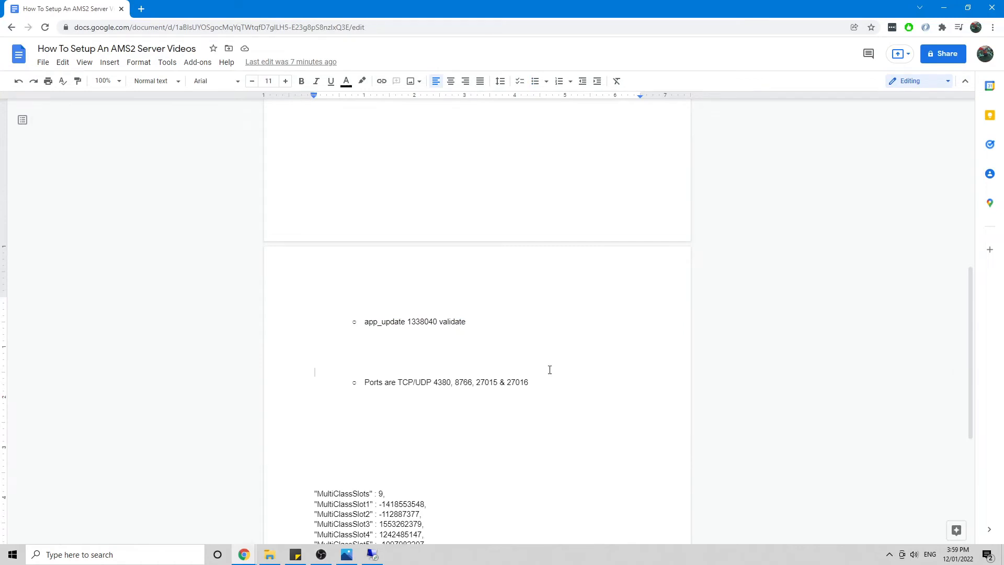
left_click(439, 383)
key("alt+Tab")
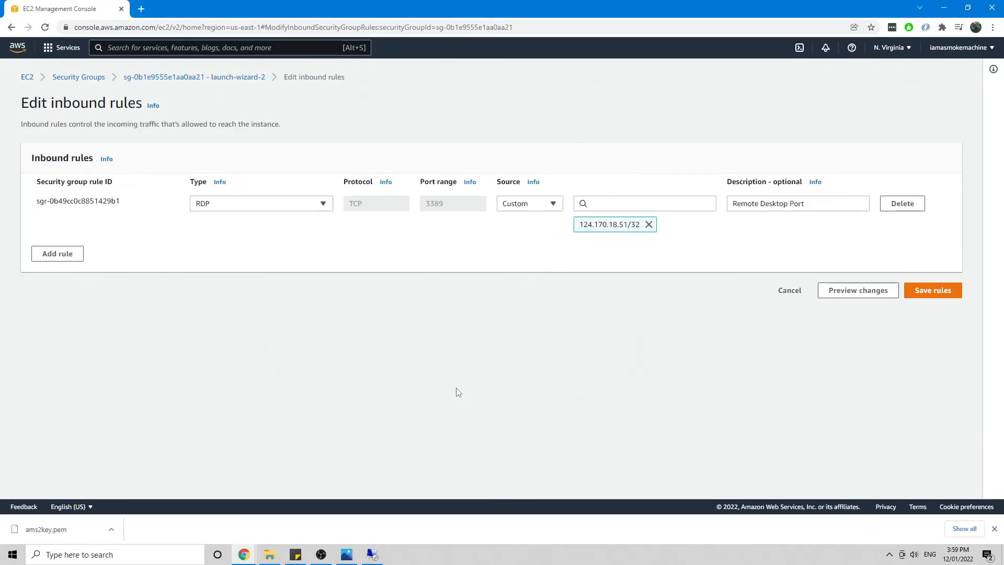
Step: Add a Custom TCP inbound rule with port range 4380 copied from the notes
left_click(76, 256)
left_click(278, 252)
left_click(241, 278)
key("alt+Tab")
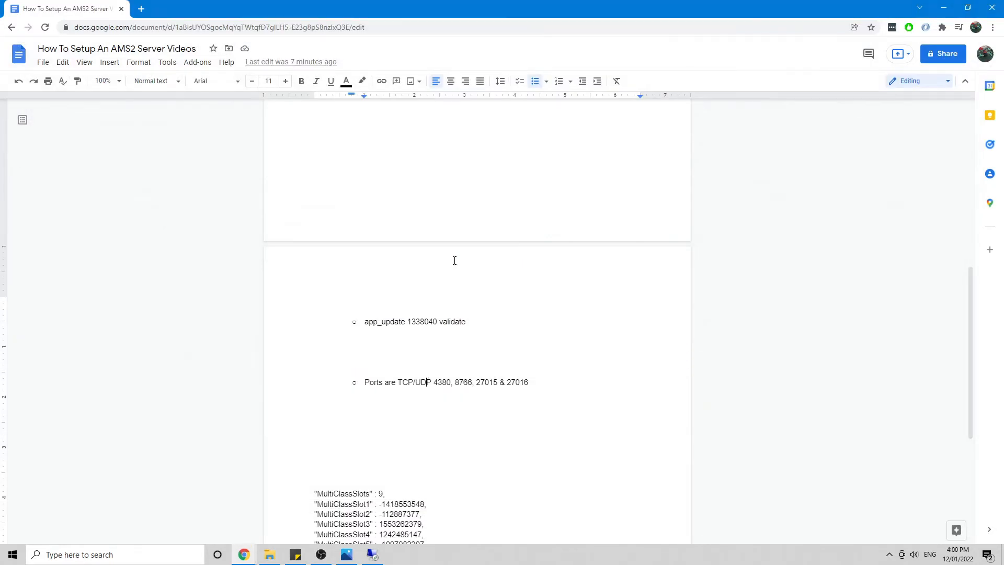
double_click(442, 381)
key("ctrl+c")
key("alt+Tab")
double_click(444, 245)
key("ctrl+v")
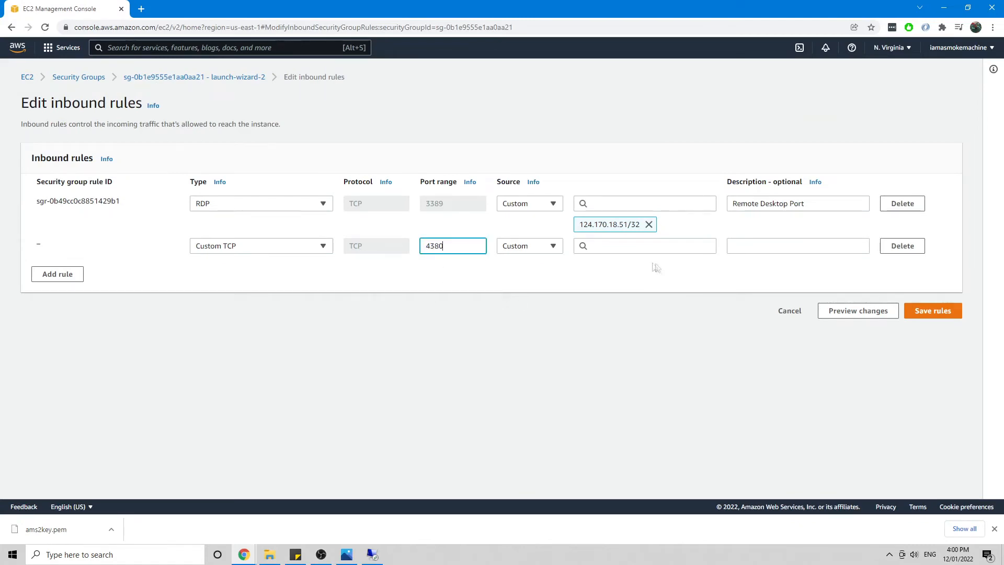
Step: Set its source to 0.0.0.0/0, describe it 'AMS2 Ports', and add a third rule
left_click(645, 245)
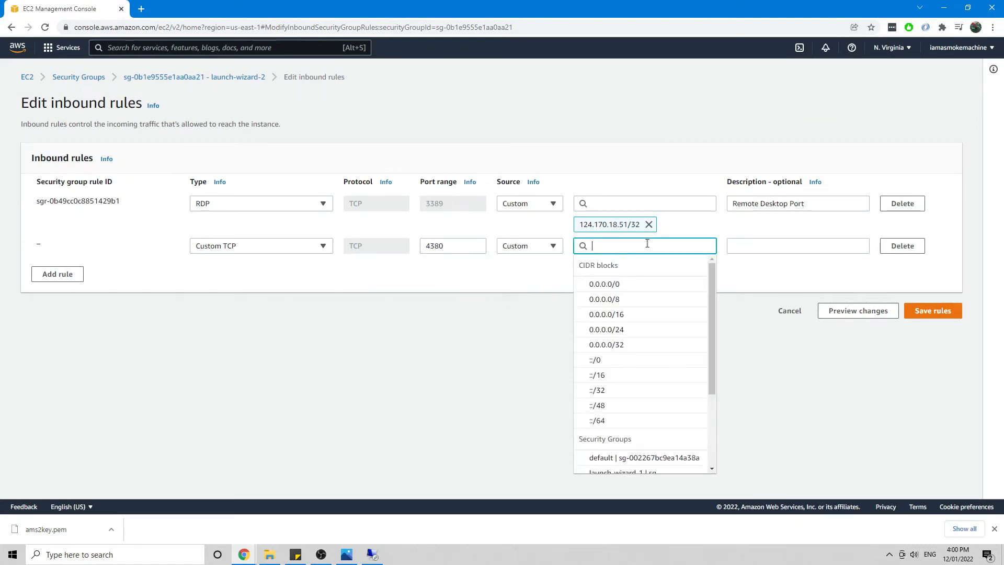
left_click(631, 287)
left_click(760, 246)
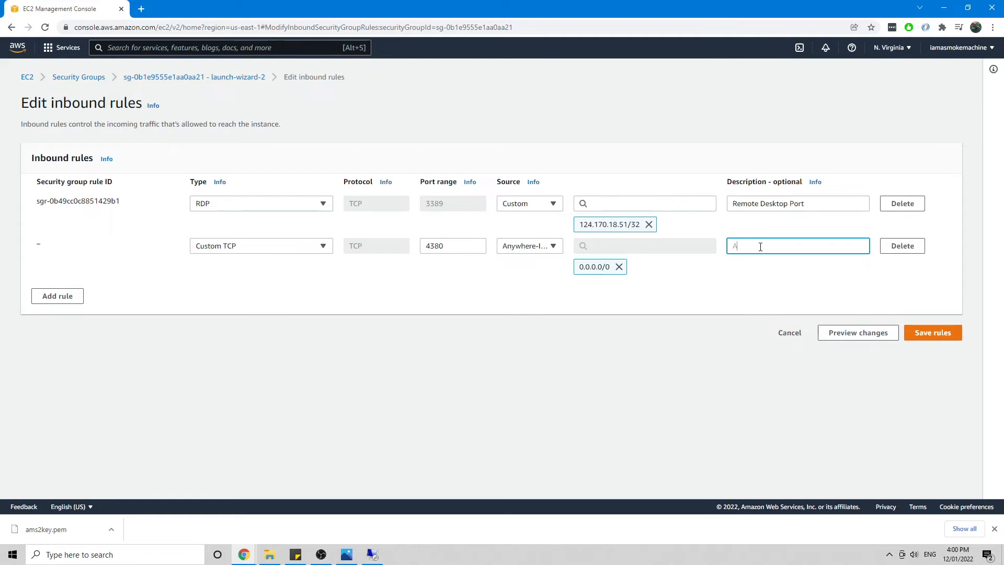
type("AMS2 Ports")
left_click(60, 297)
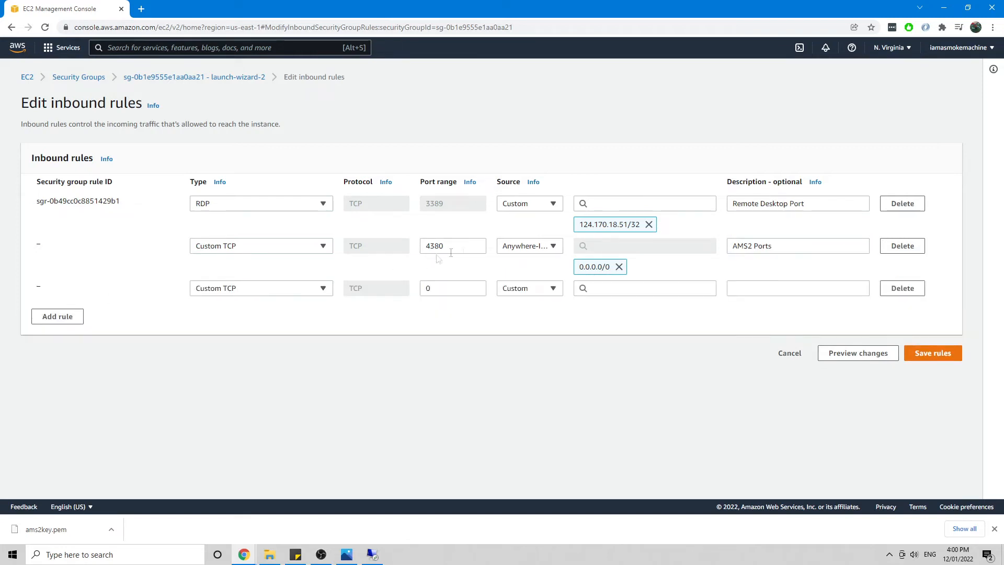
Step: Make rule 3 a Custom UDP 4380 rule from 0.0.0.0/0, described 'AMS2 Ports'
left_click(250, 288)
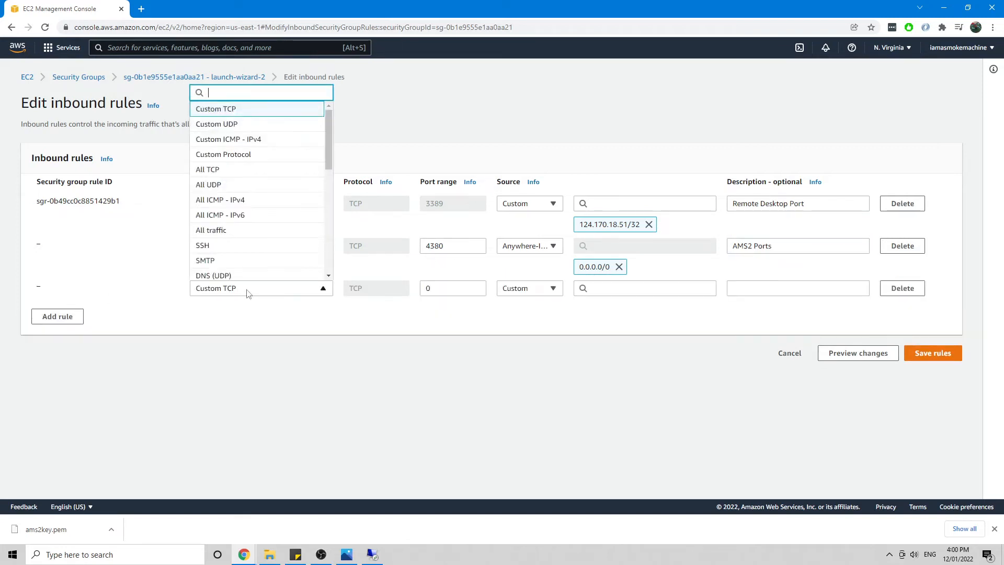
left_click(240, 125)
double_click(455, 285)
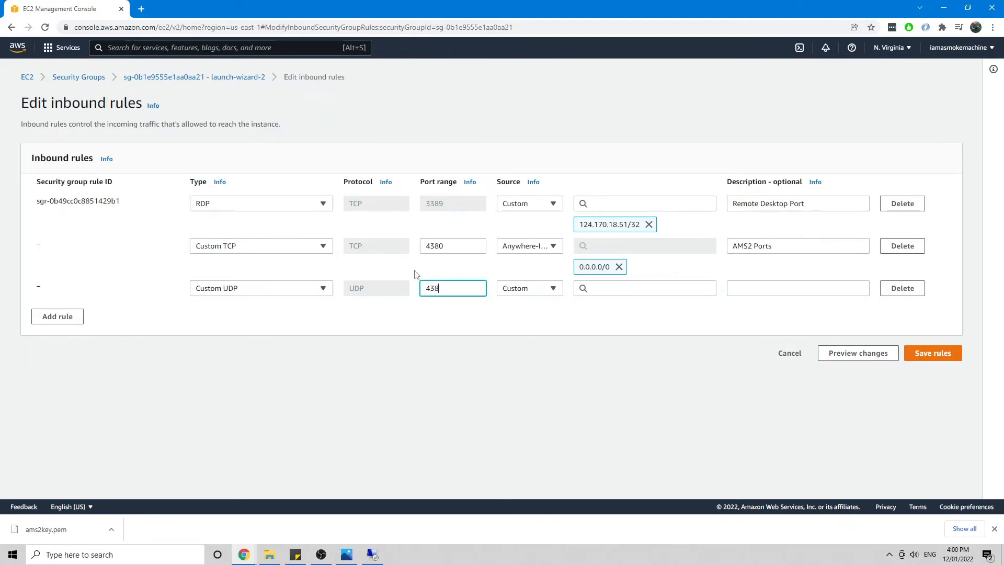
left_click(628, 289)
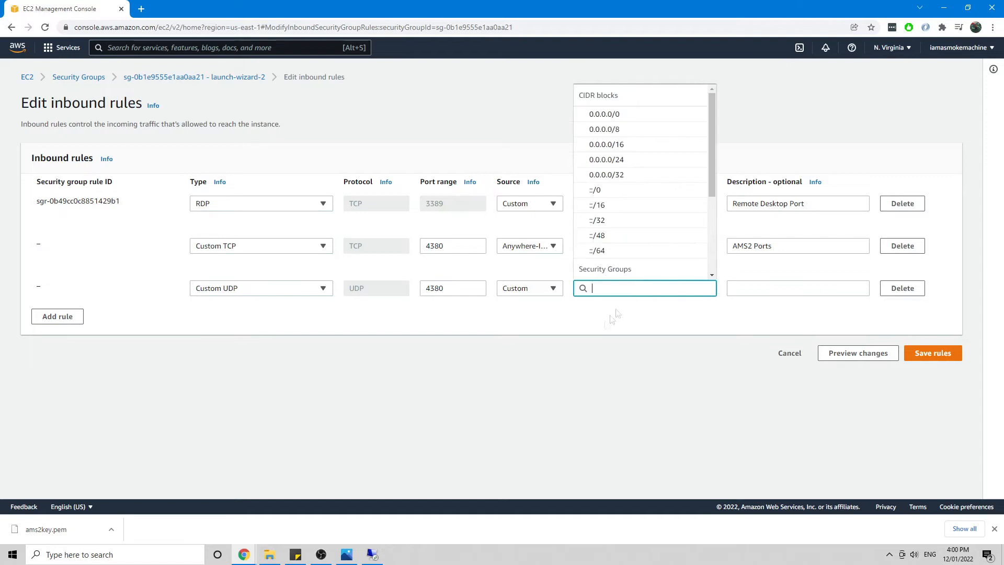
left_click(614, 113)
left_click(771, 285)
type("AMS2 Po")
Step: Add a Custom TCP 8766 rule from 0.0.0.0/0, described 'AMS2 Ports', using the port from the note
left_click(335, 334)
left_click(58, 338)
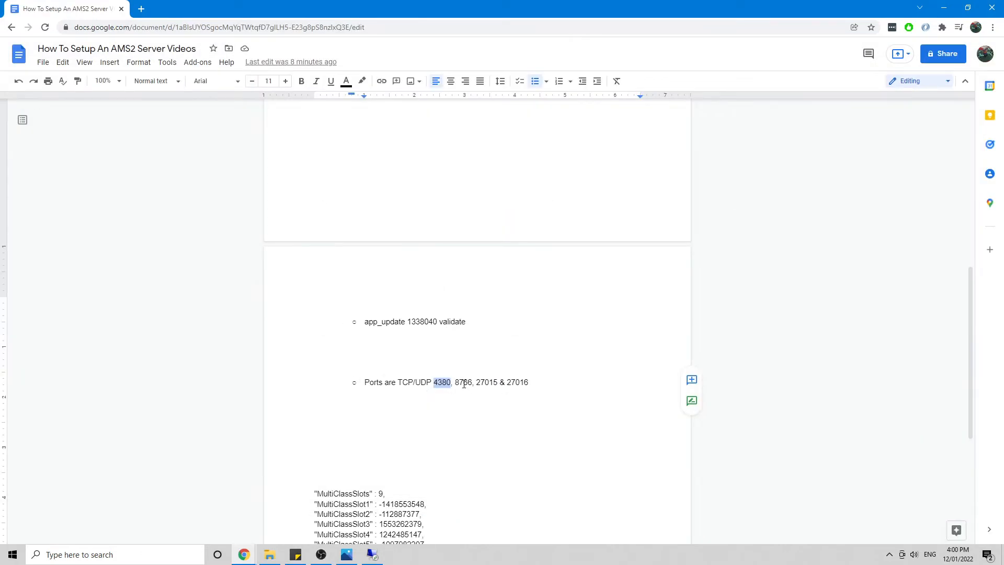
double_click(463, 384)
key("ctrl+c")
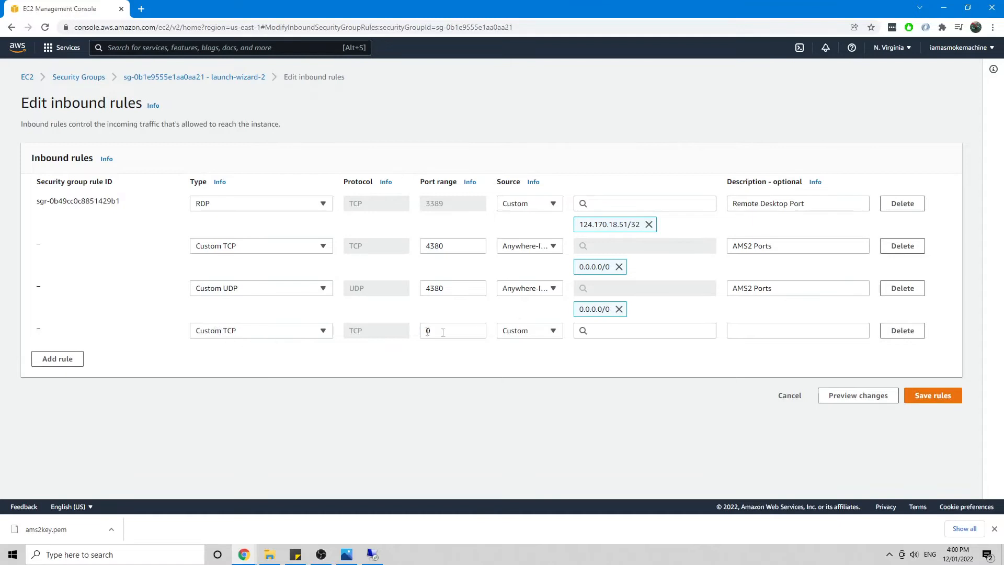
left_click(443, 333)
key("ctrl+v")
left_click(606, 331)
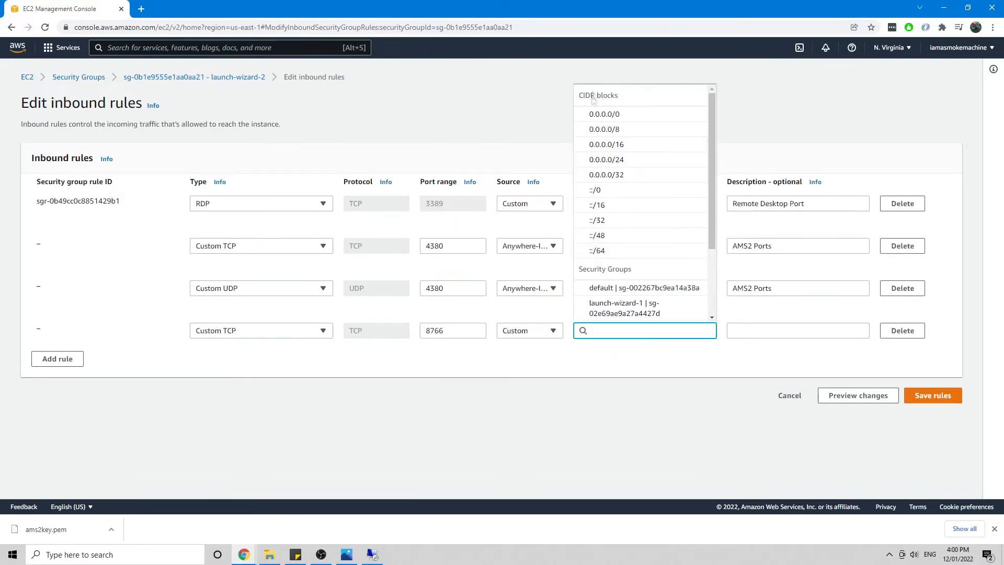
left_click(604, 114)
left_click(764, 326)
type("AMS2 Ports")
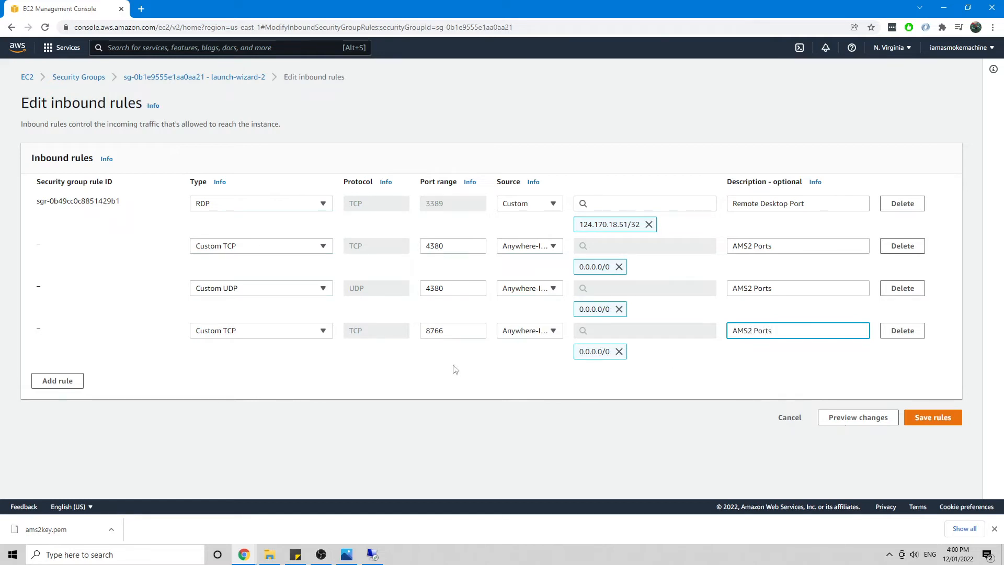
Step: Add a Custom UDP 8766 rule from 0.0.0.0/0 described 'AMS2 Ports', plus a blank sixth rule
left_click(75, 387)
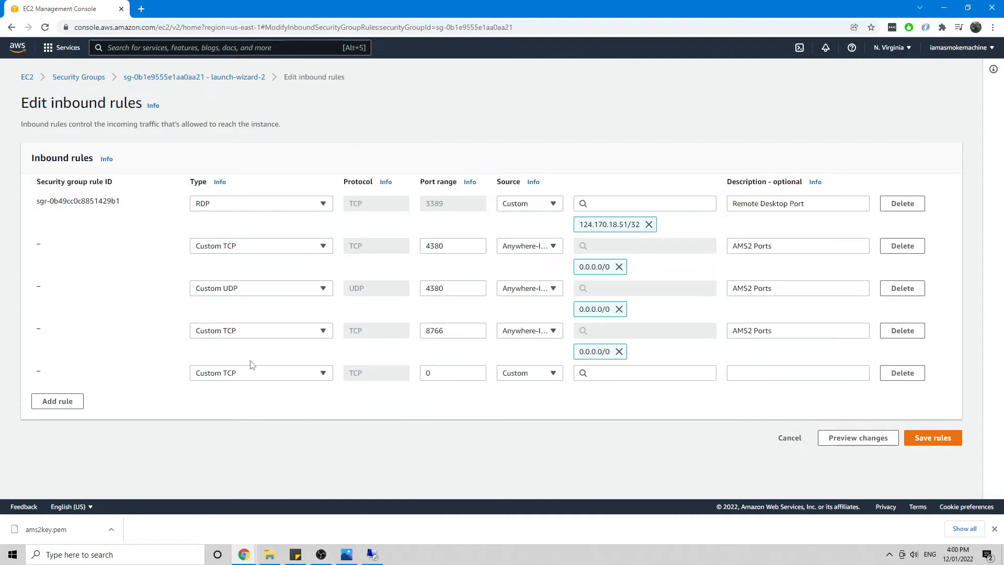
left_click(265, 373)
left_click(245, 125)
left_click(454, 372)
type("8766")
left_click(627, 375)
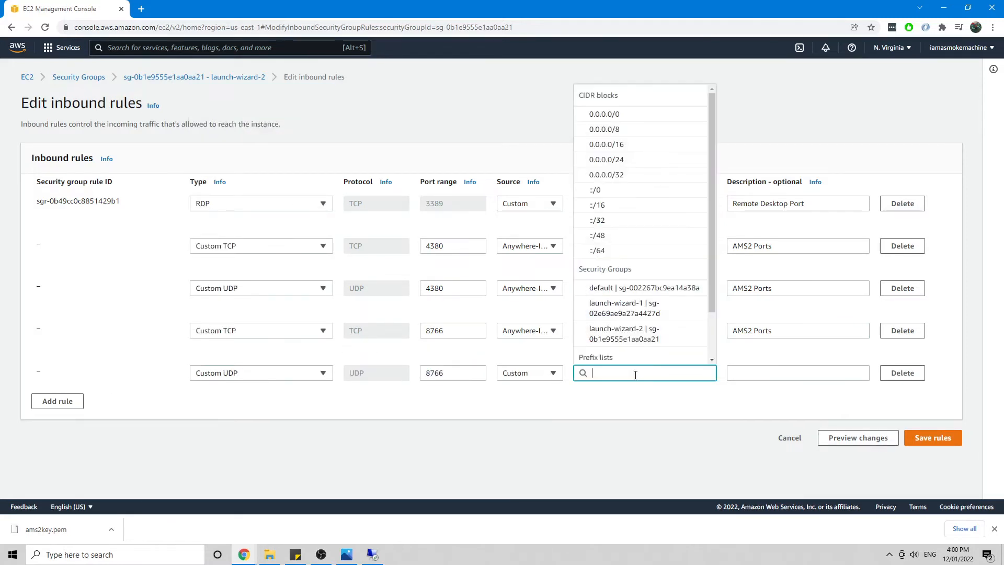
left_click(642, 121)
left_click(777, 375)
type("AMS2 Ports")
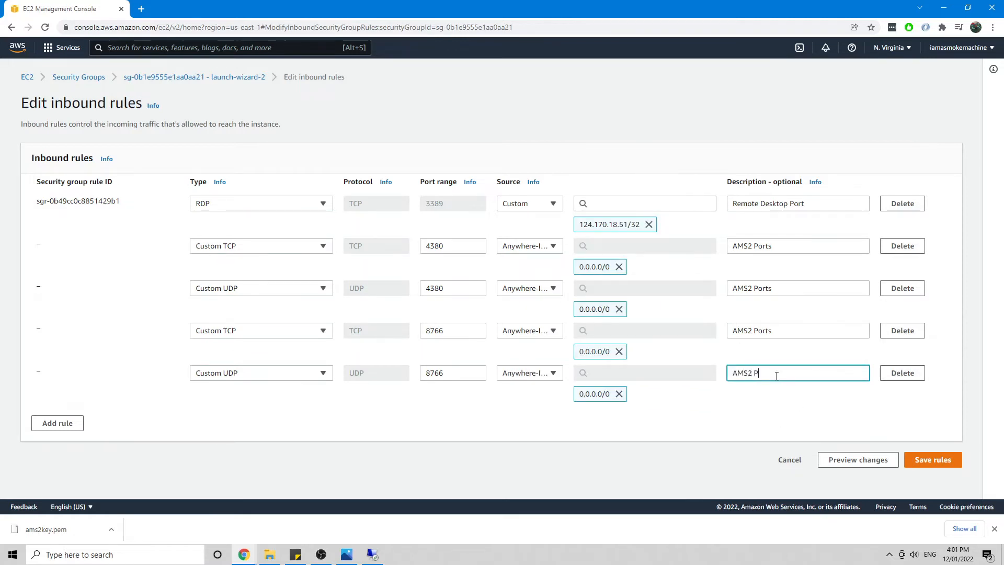
left_click(55, 423)
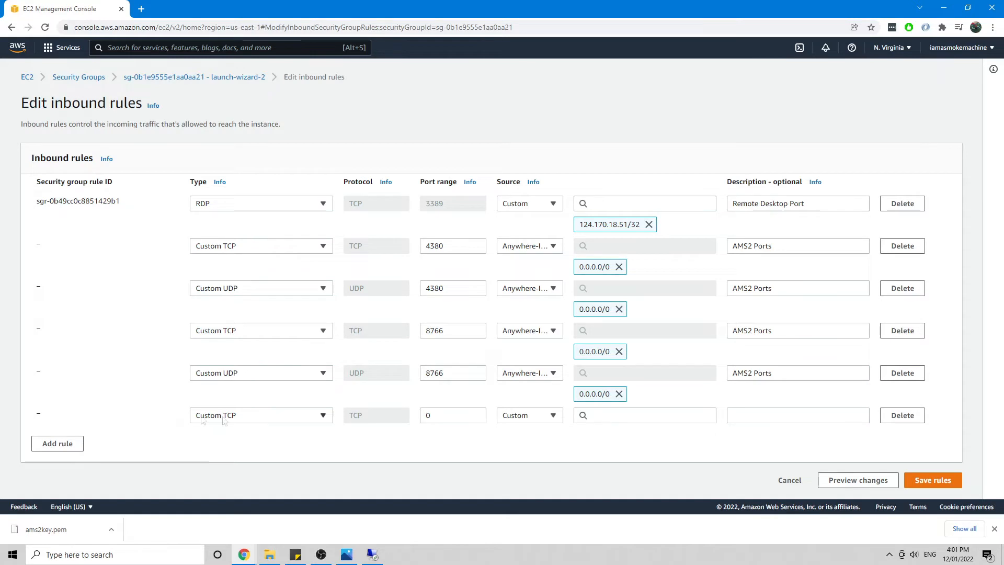
key("alt+Tab")
Step: Set the sixth rule to TCP port 27015 from 0.0.0.0/0, described 'AMS2 Ports'
double_click(487, 382)
key("ctrl+c")
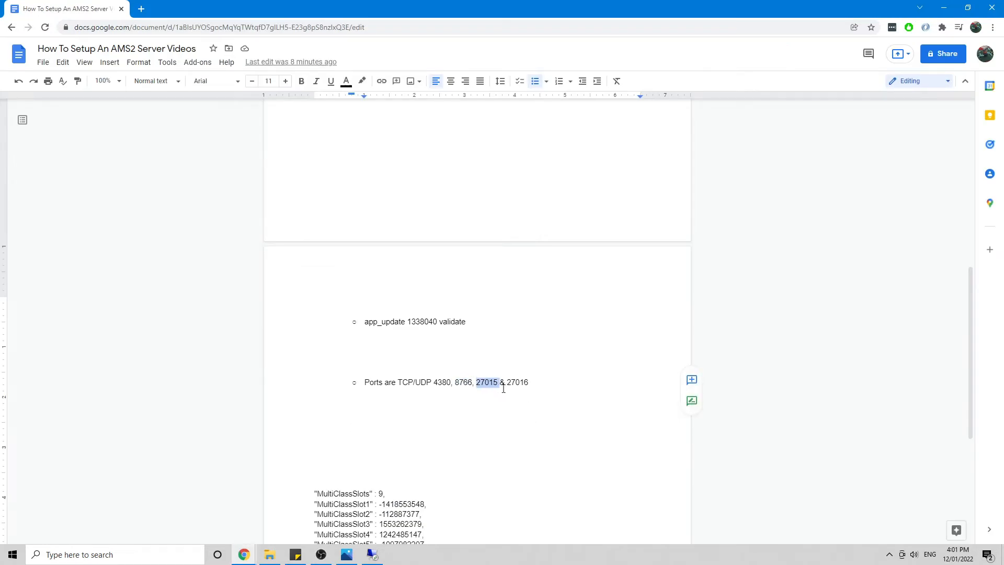
key("alt+Tab")
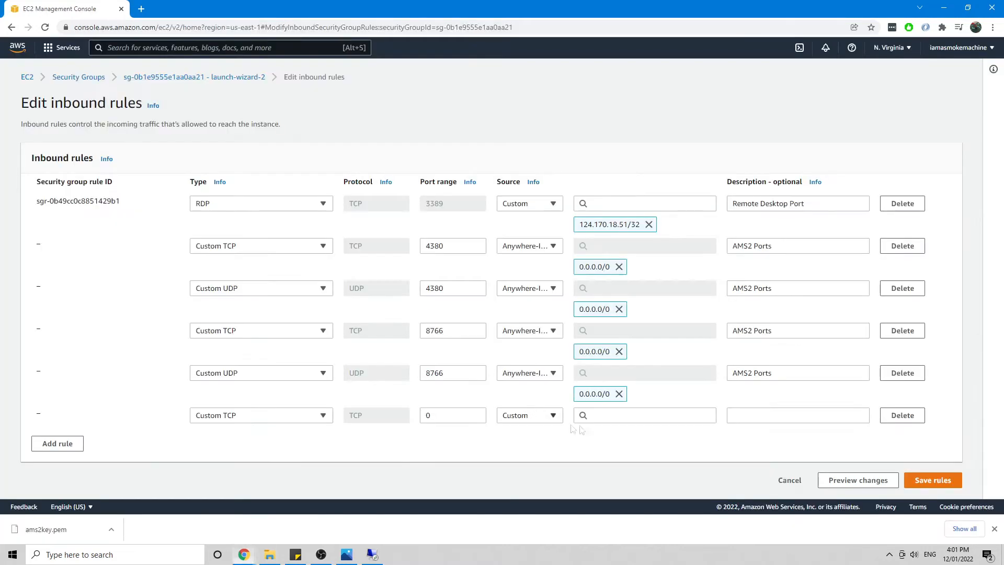
double_click(447, 415)
key("ctrl+v")
left_click(635, 416)
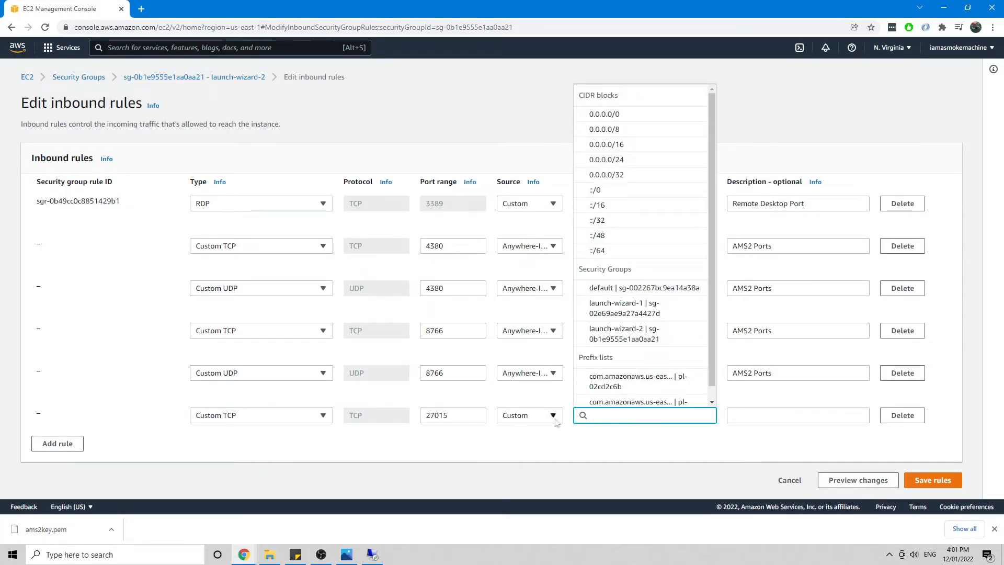
left_click(626, 115)
left_click(760, 412)
type("AMS2 Ports")
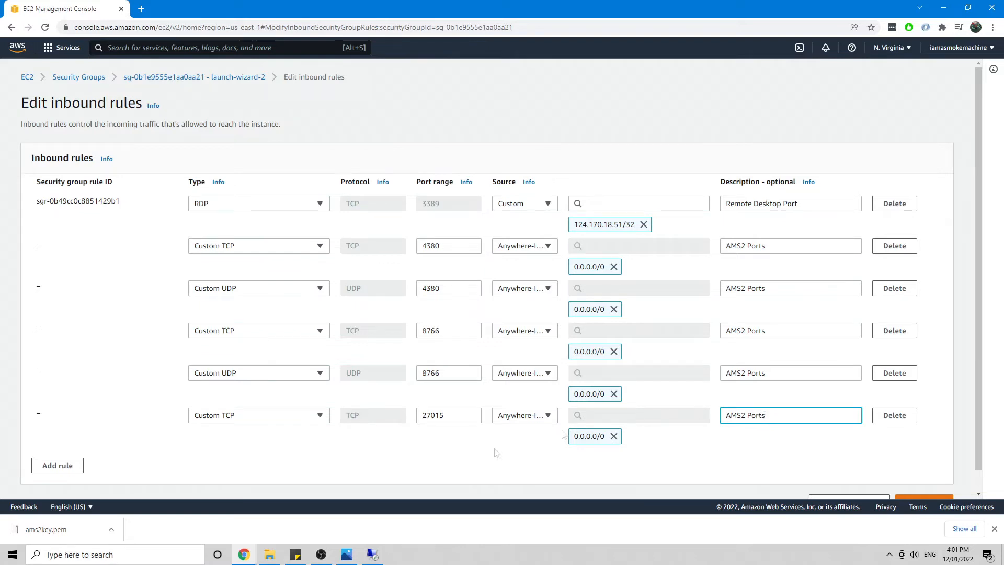
Step: Add a Custom UDP 27015 rule from 0.0.0.0/0, described 'AMS2 Ports'
left_click(79, 465)
left_click(264, 457)
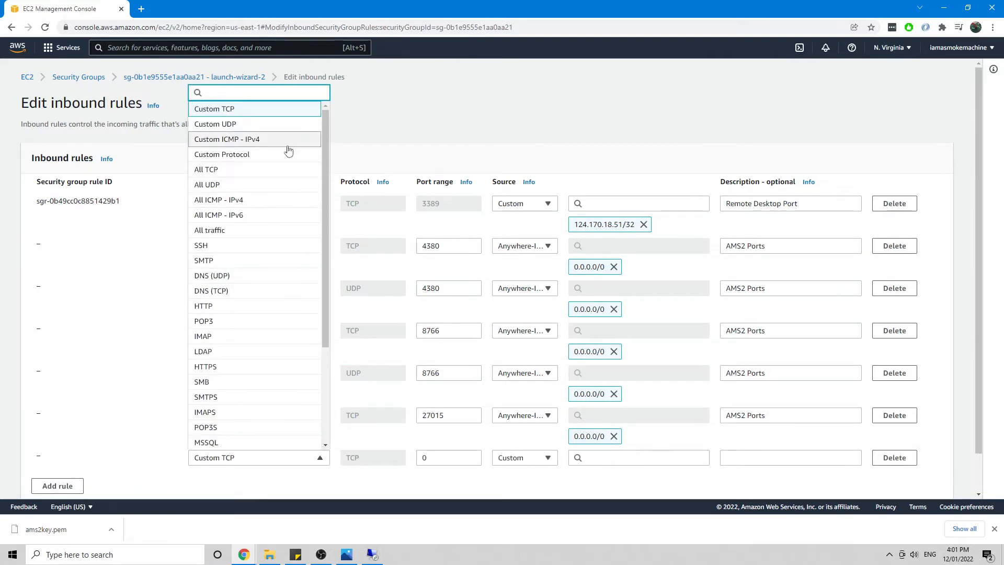
left_click(262, 125)
left_click(473, 459)
type("27015")
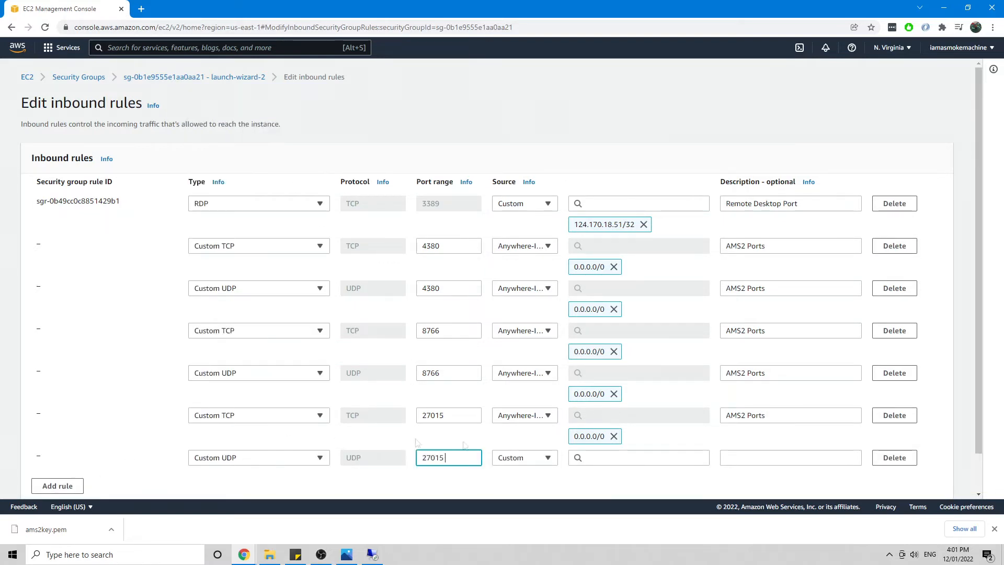
left_click(648, 458)
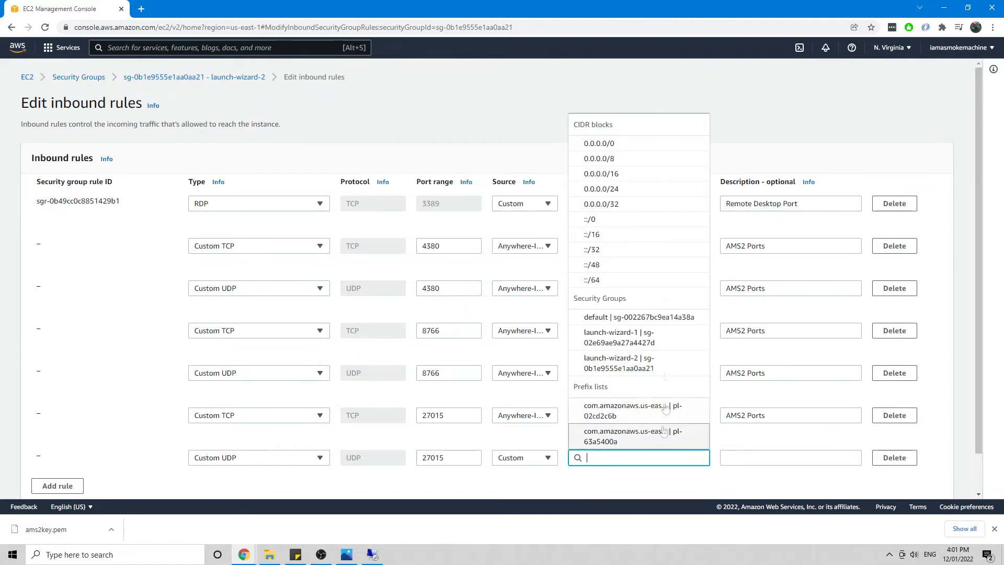
left_click(617, 143)
left_click(778, 459)
type("A")
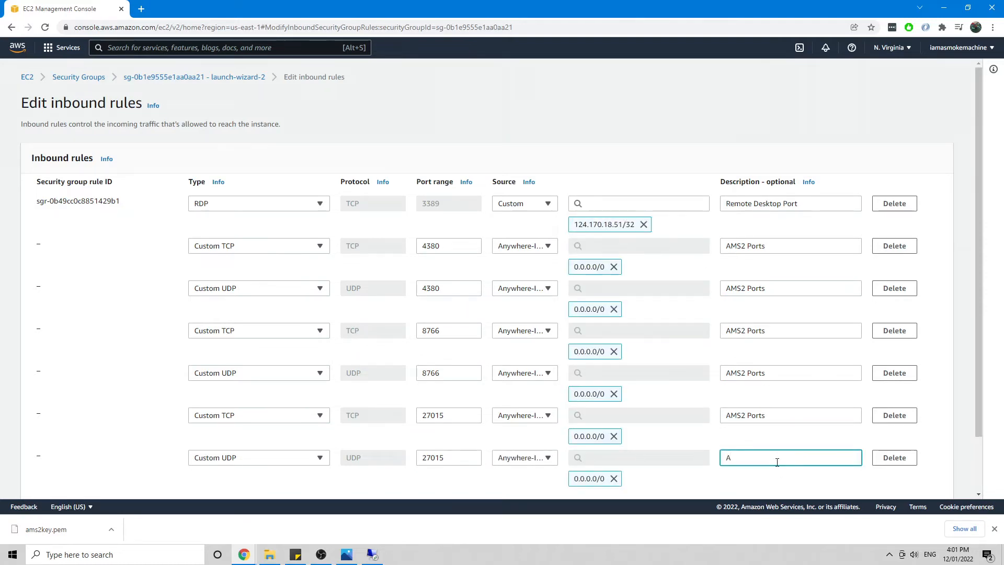
type("MS2 Ports")
Step: Add a TCP 27016 rule from 0.0.0.0/0 described 'AMS2 Ports', then another blank rule
scroll(424, 444, "down", 2)
left_click(57, 443)
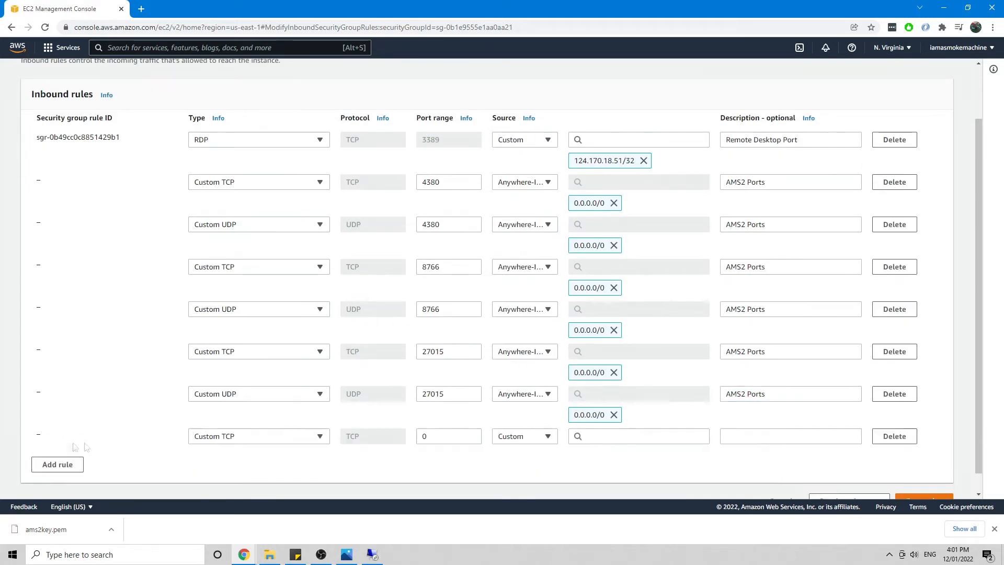
double_click(453, 437)
type("27016")
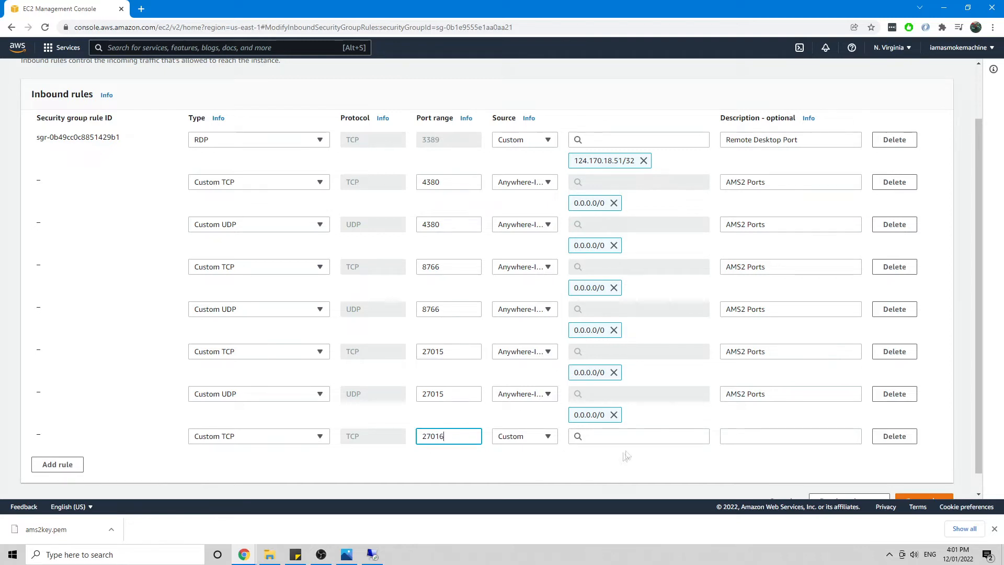
left_click(613, 436)
left_click(613, 125)
left_click(798, 433)
type("AMS2 Ports")
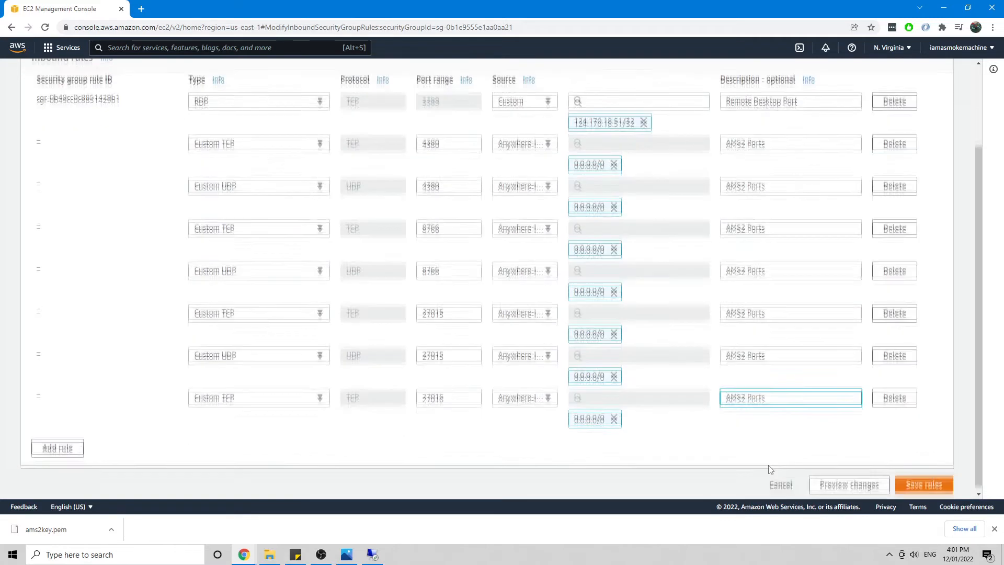
scroll(286, 412, "down", 1)
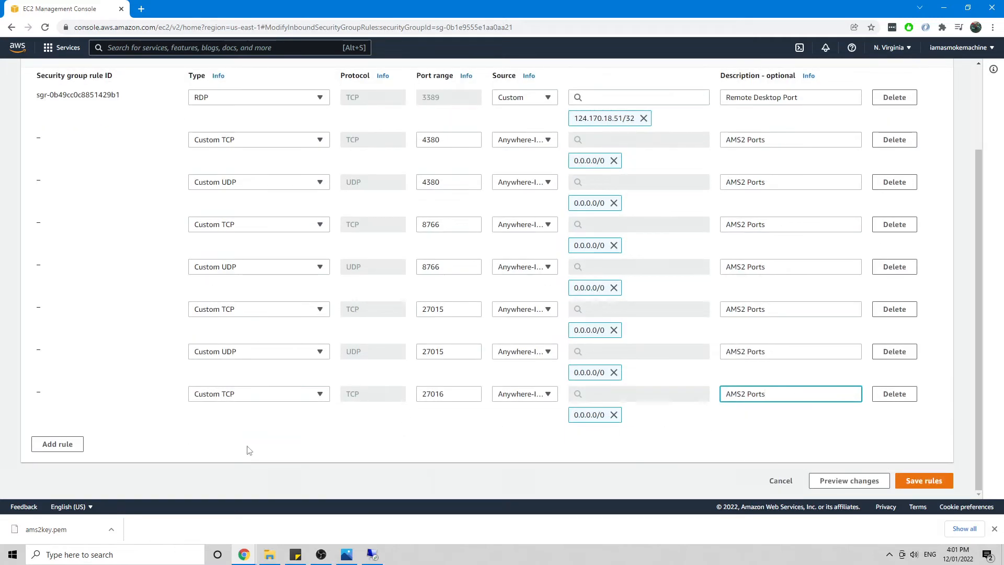
left_click(68, 448)
left_click(303, 436)
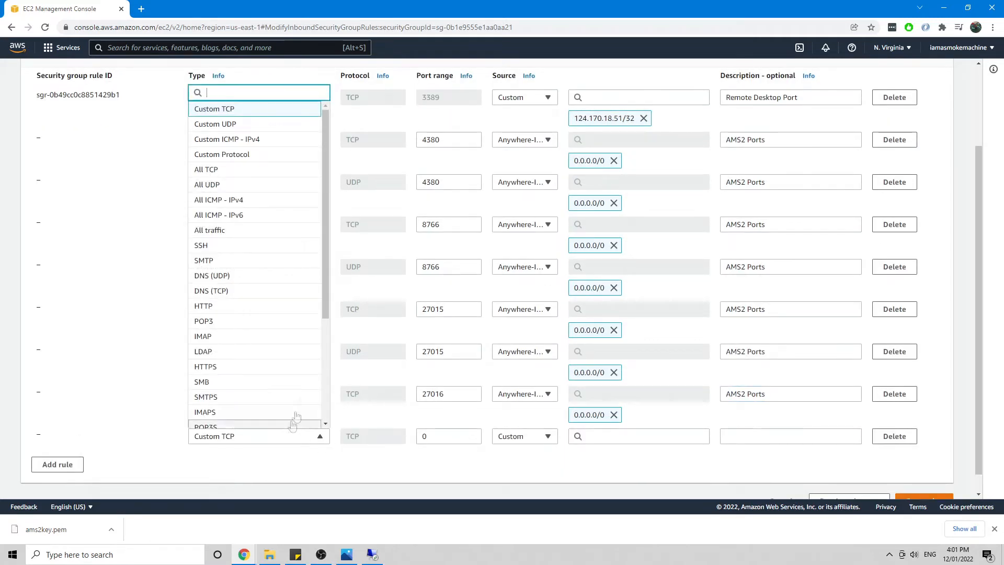
Step: Make the new rule Custom UDP on port 27016
left_click(247, 125)
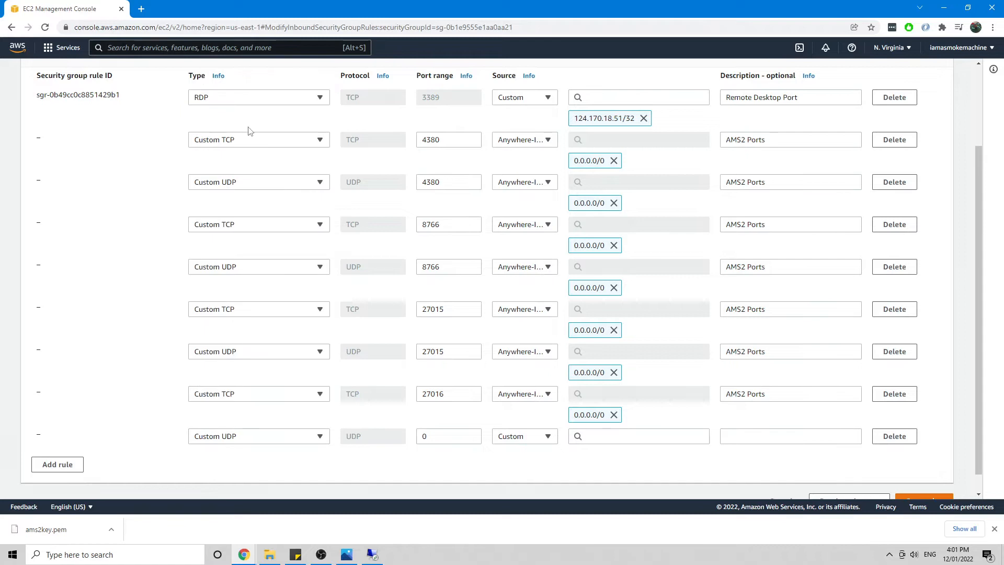
left_click(439, 443)
type("27015")
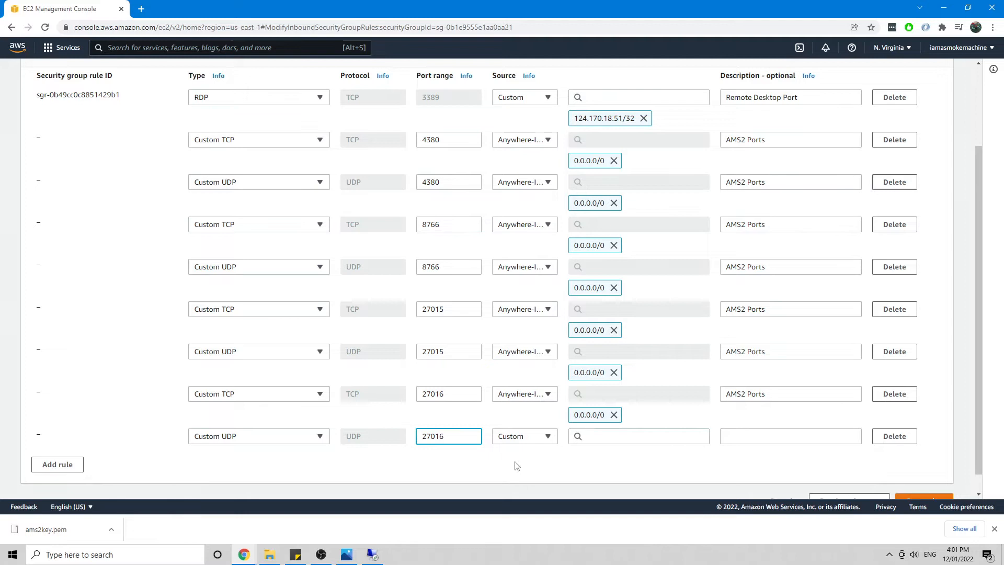
scroll(516, 473, "up", 2)
scroll(522, 399, "down", 3)
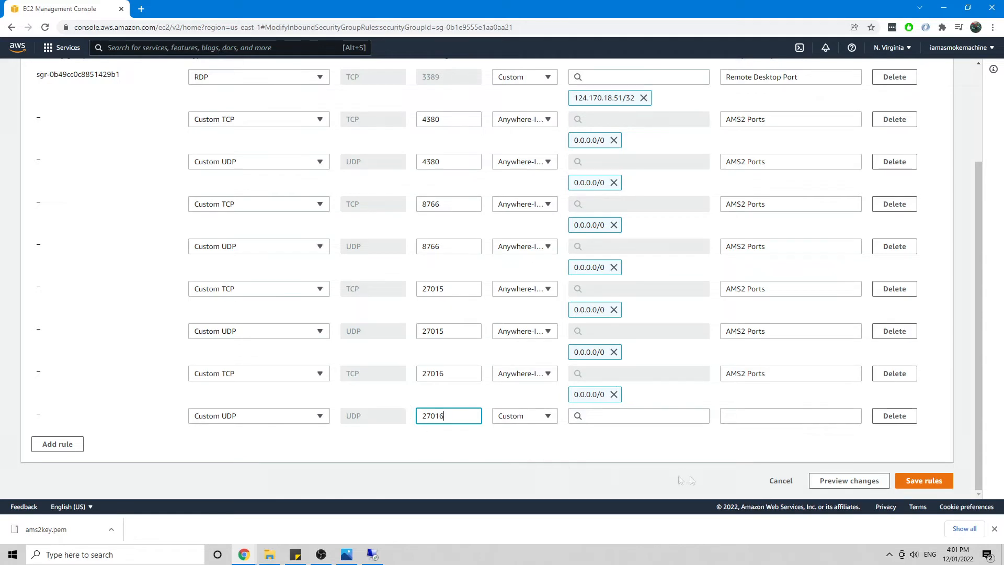
scroll(667, 457, "up", 2)
scroll(669, 457, "down", 2)
Step: Save the inbound rules, fixing the missing 0.0.0.0/0 source on the UDP 27016 rule
left_click(924, 480)
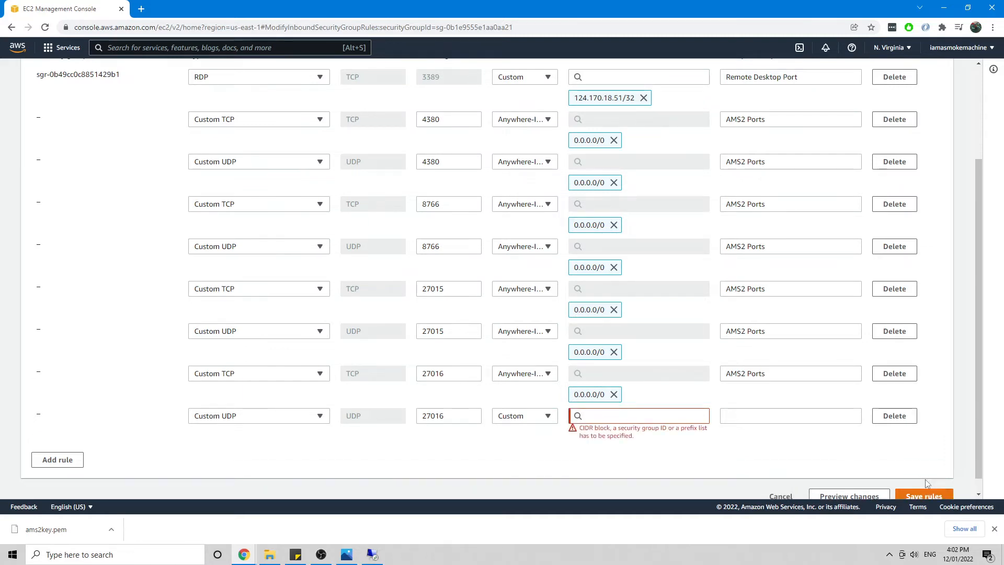
left_click(640, 418)
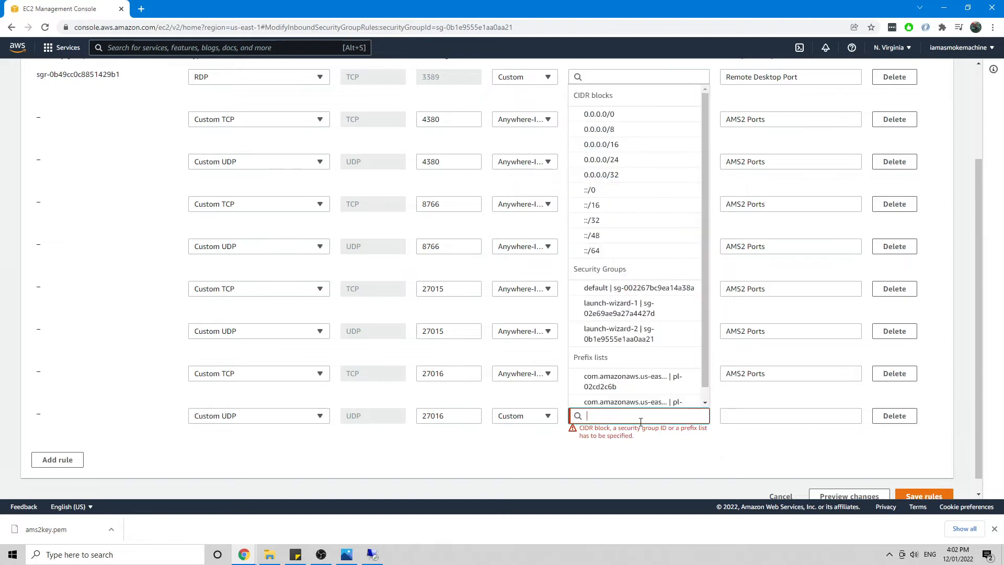
left_click(598, 113)
scroll(920, 481, "down", 1)
left_click(922, 478)
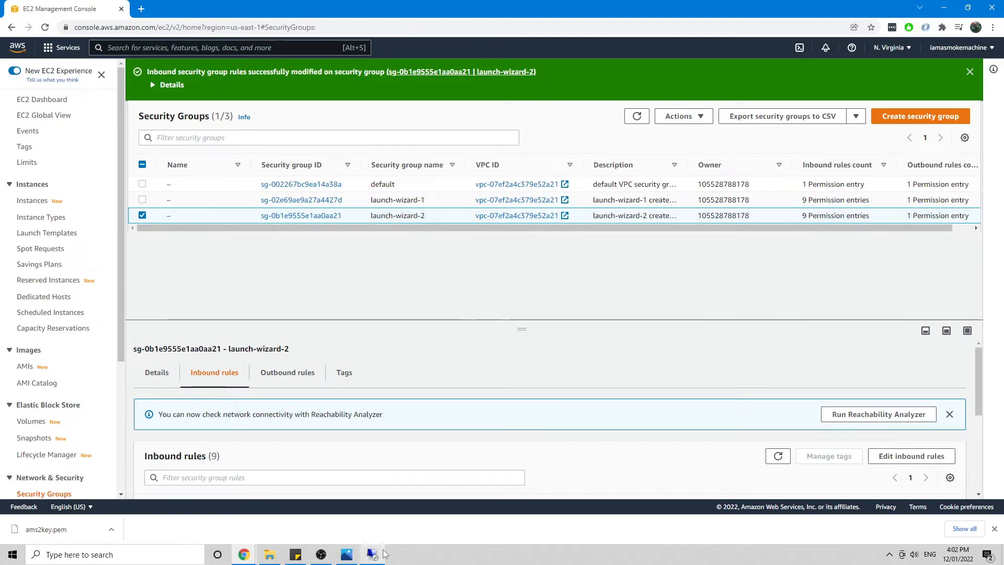
mouse_move(384, 553)
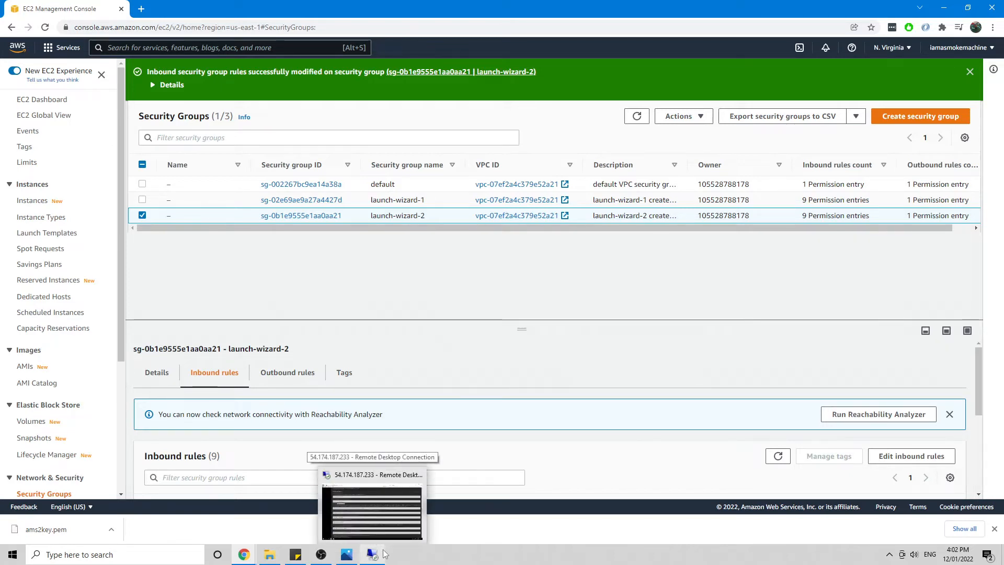
Step: Return to the remote server session and close the SteamCMD wiki browser and steamcmd folder windows
left_click(384, 553)
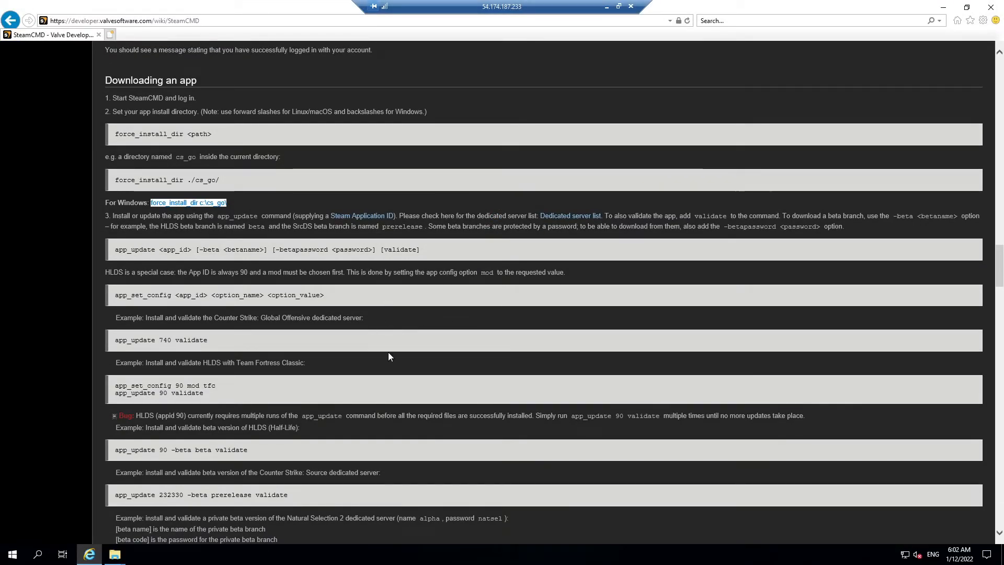
left_click(990, 8)
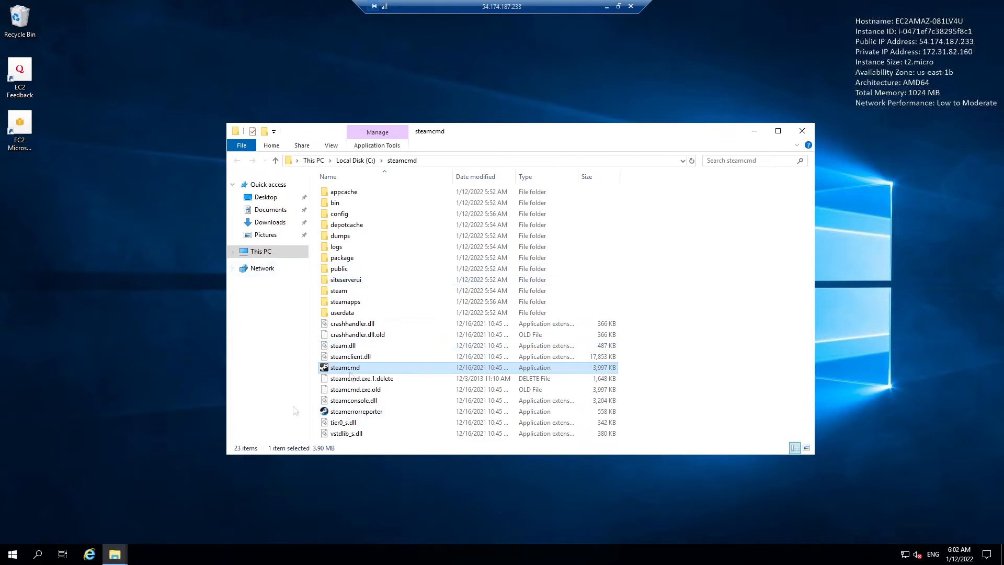
left_click(802, 131)
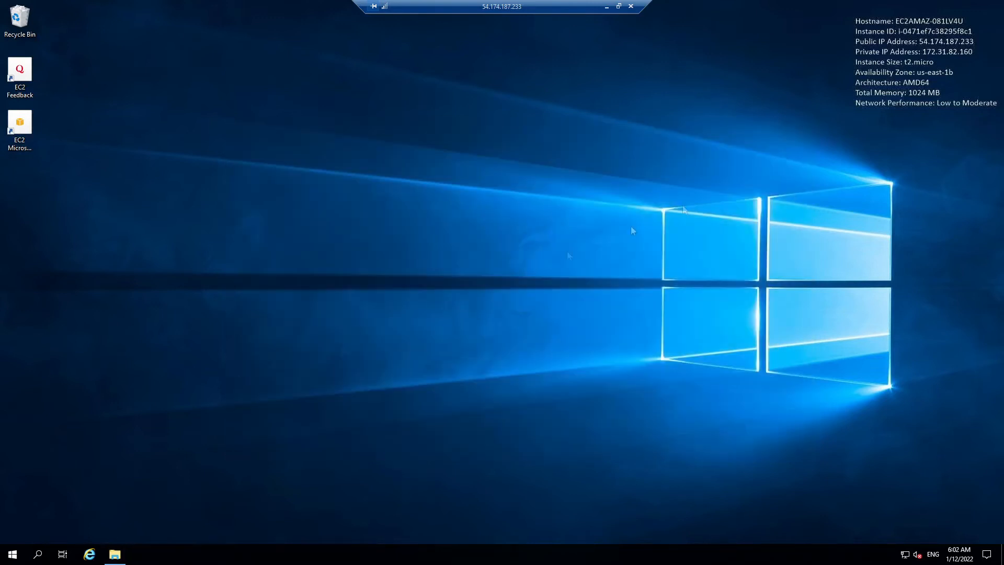
Step: Open server.cfg from C:\ams2server with Notepad via Open with
left_click(124, 557)
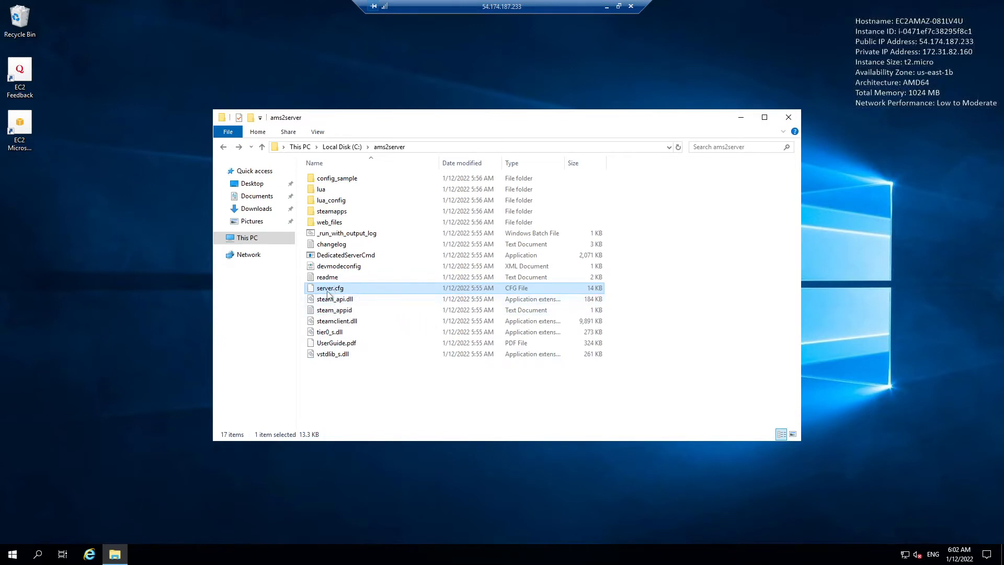
right_click(334, 293)
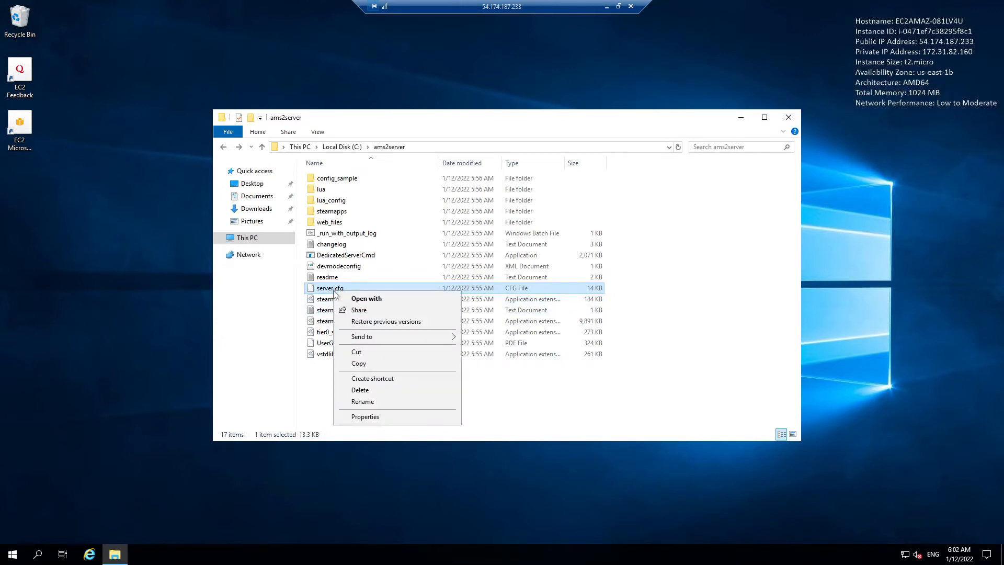
left_click(364, 301)
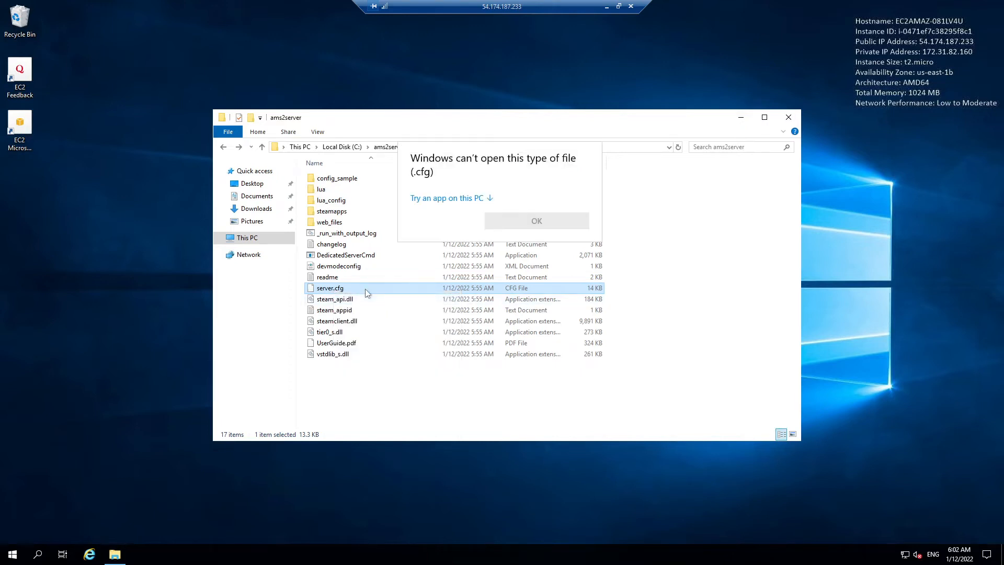
left_click(491, 199)
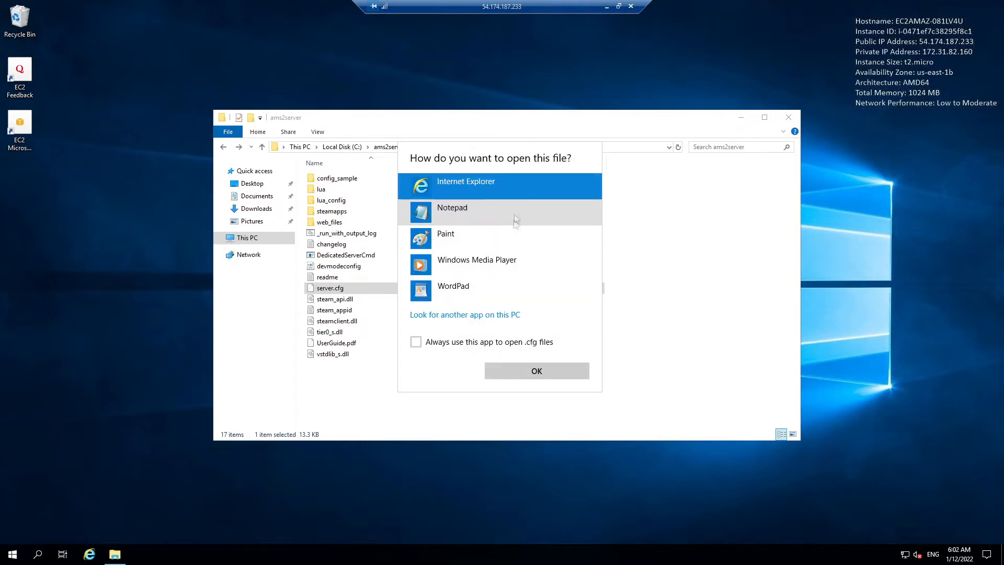
left_click(464, 212)
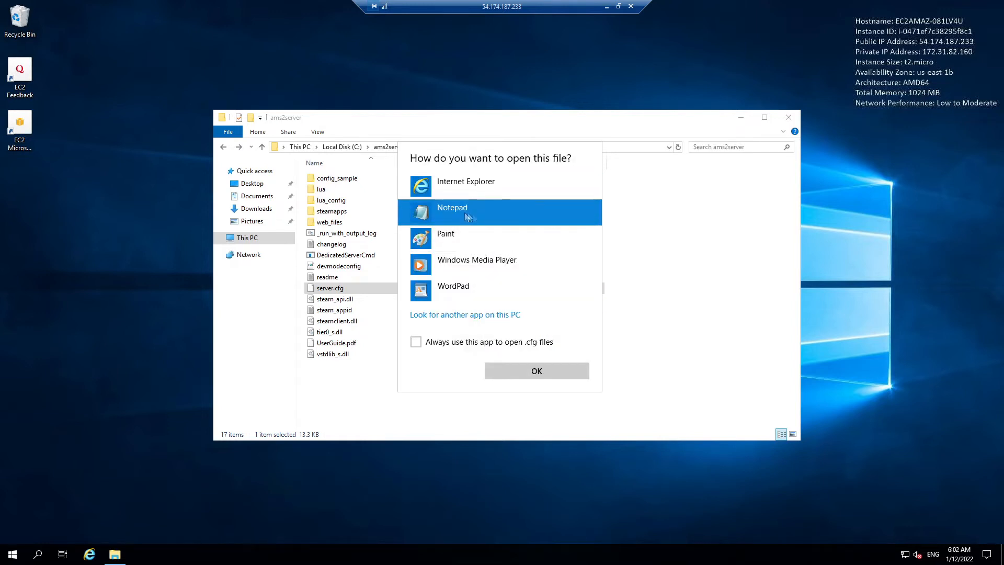
left_click(527, 372)
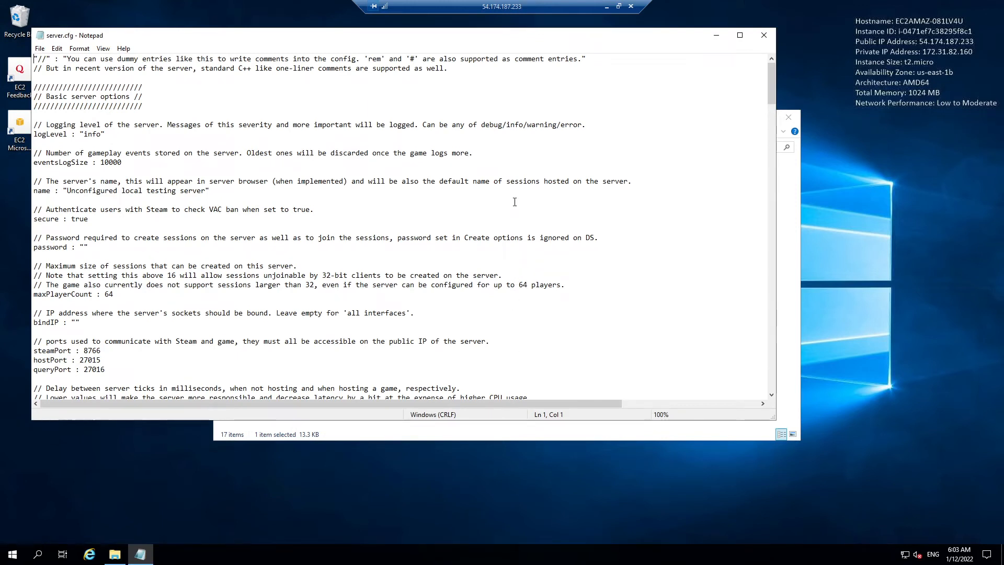
left_click(739, 36)
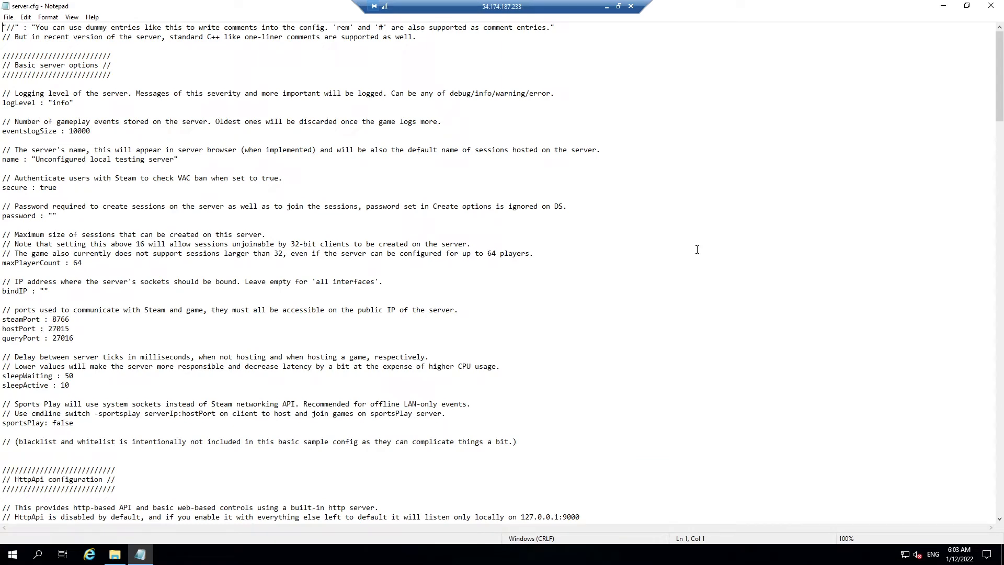
scroll(689, 252, "down", 10)
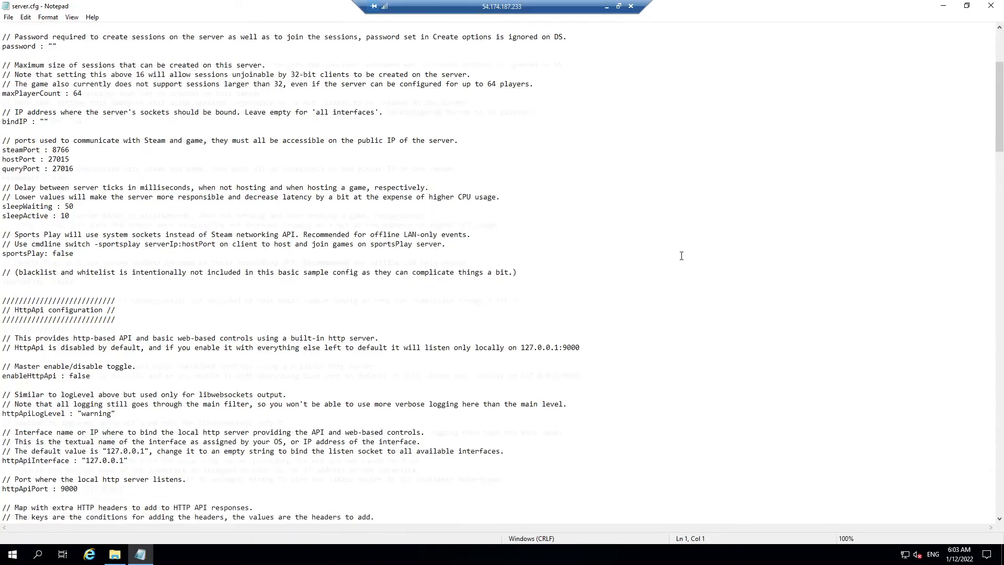
scroll(681, 256, "down", 20)
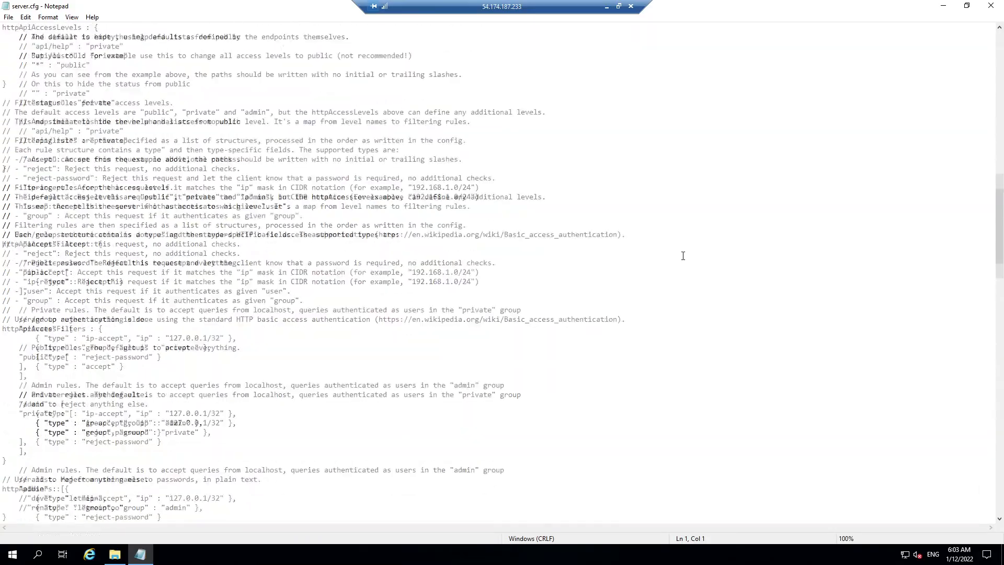
scroll(683, 256, "down", 20)
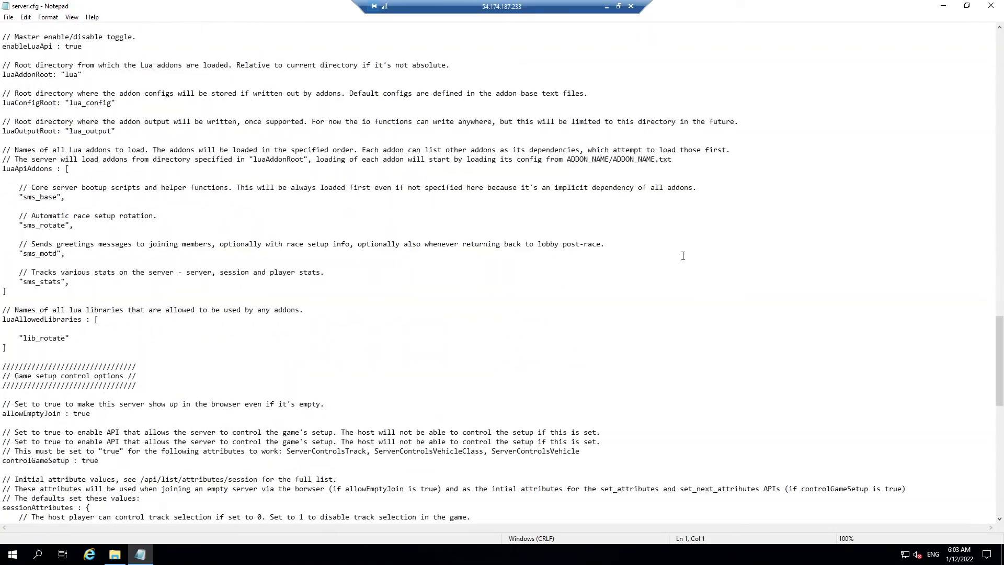
scroll(683, 256, "down", 15)
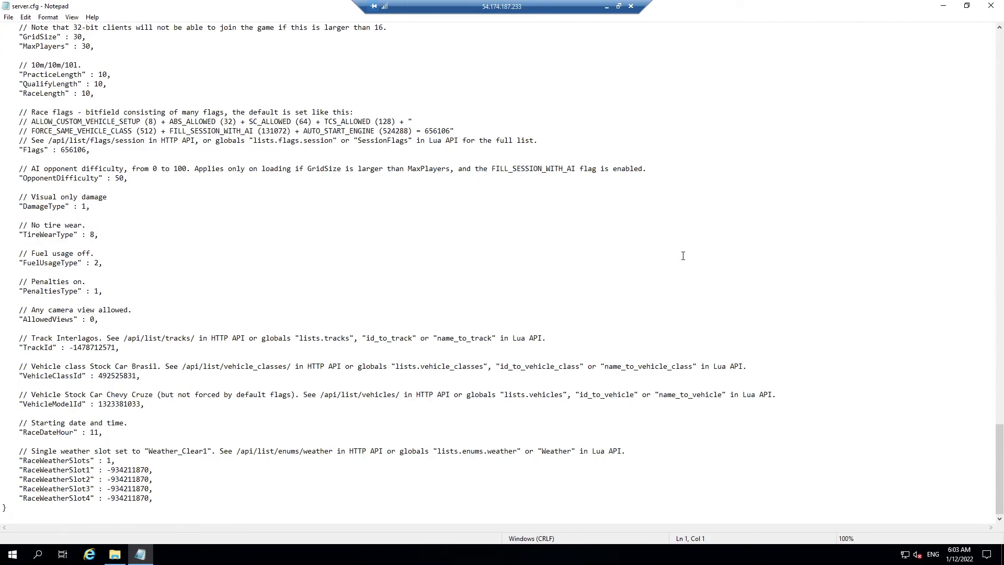
scroll(683, 256, "up", 20)
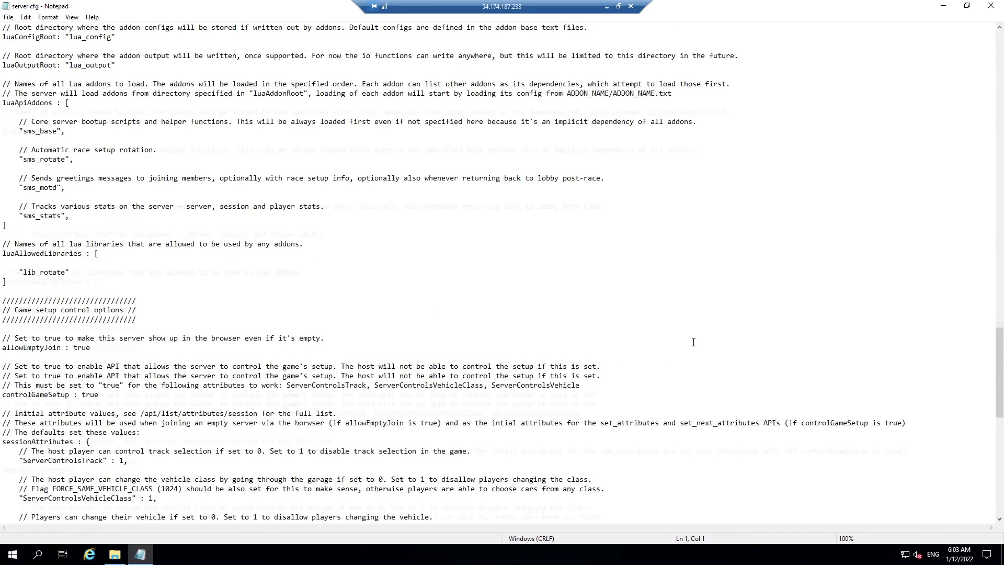
scroll(693, 342, "up", 20)
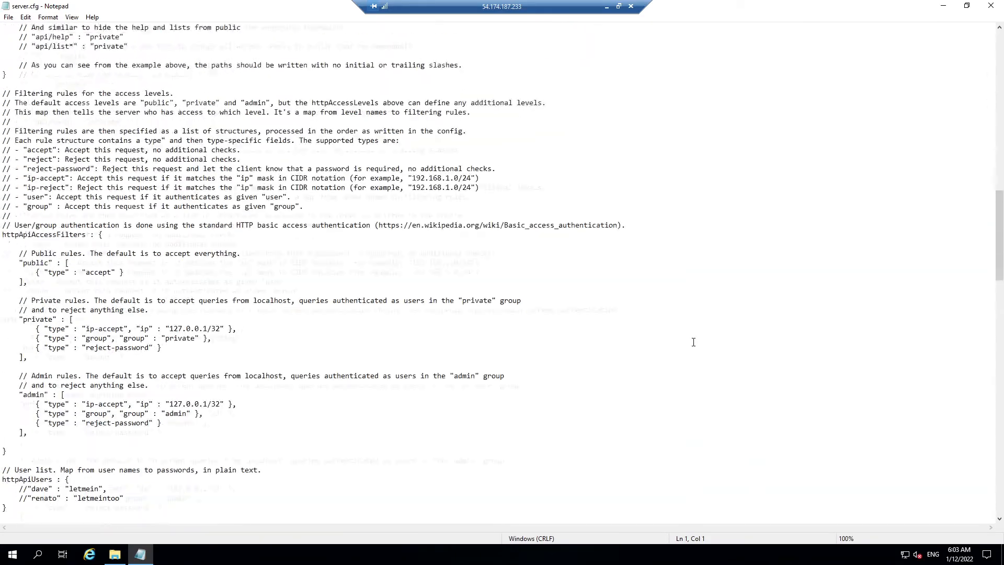
scroll(693, 342, "up", 20)
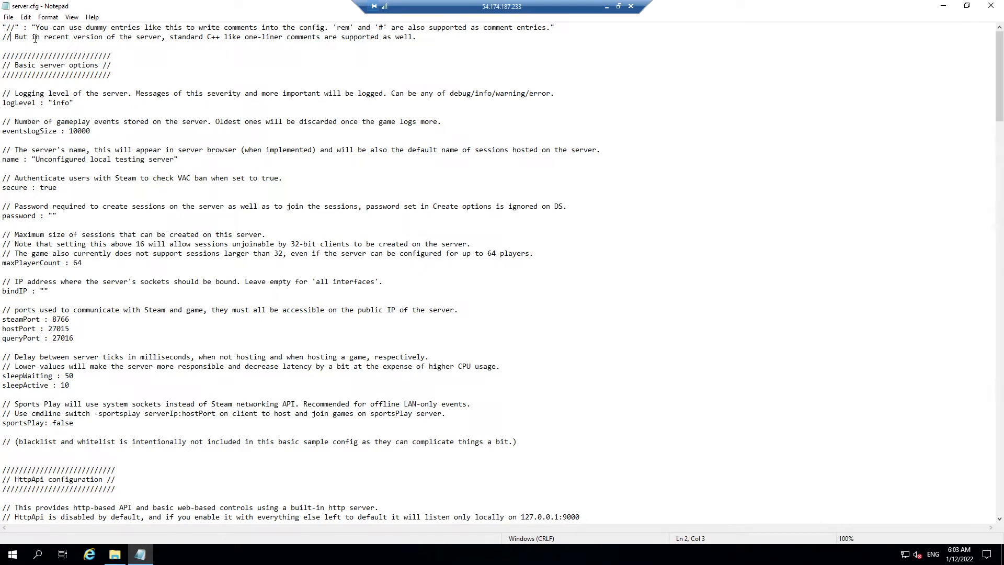
left_click(20, 27)
left_click_drag(421, 38, 245, 36)
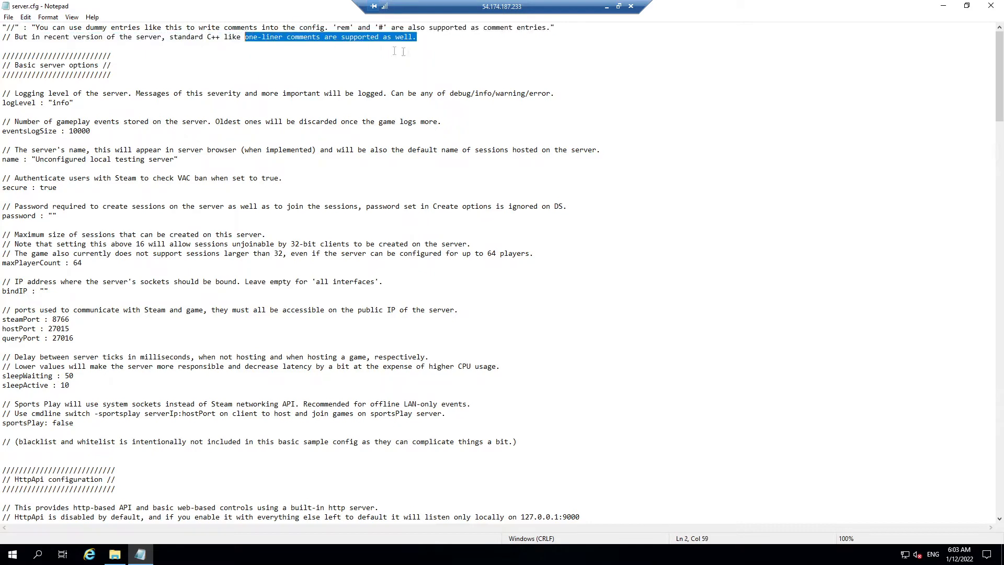
left_click(438, 40)
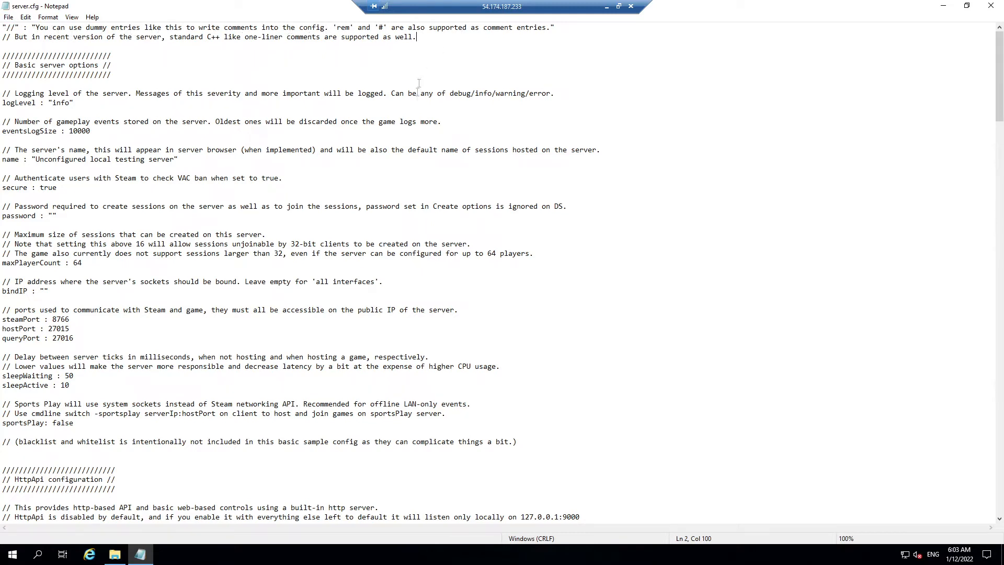
scroll(450, 98, "down", 1)
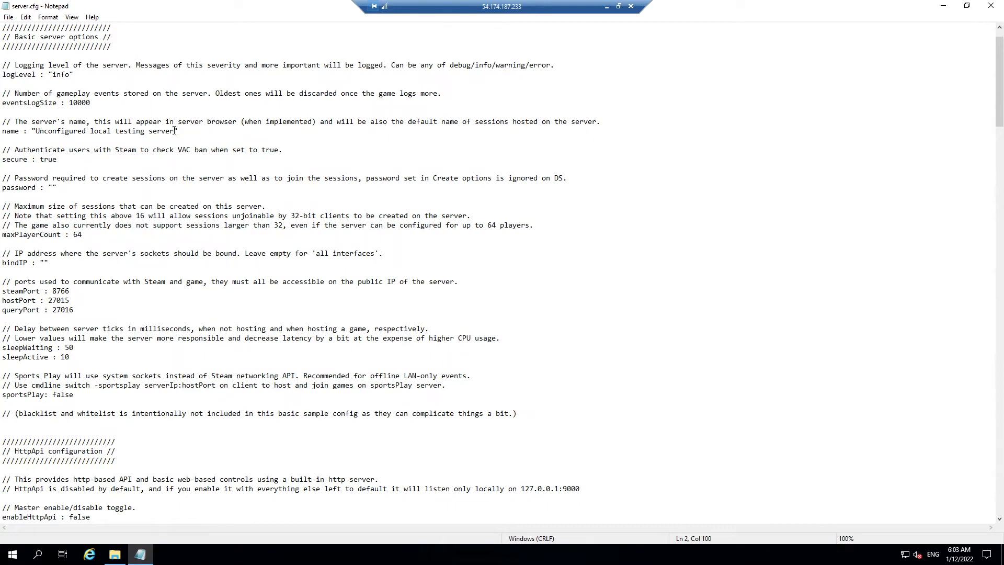
Step: Replace the default server name with 'Wonderful Automotive Bliss'
left_click(10, 131)
left_click_drag(175, 130, 36, 130)
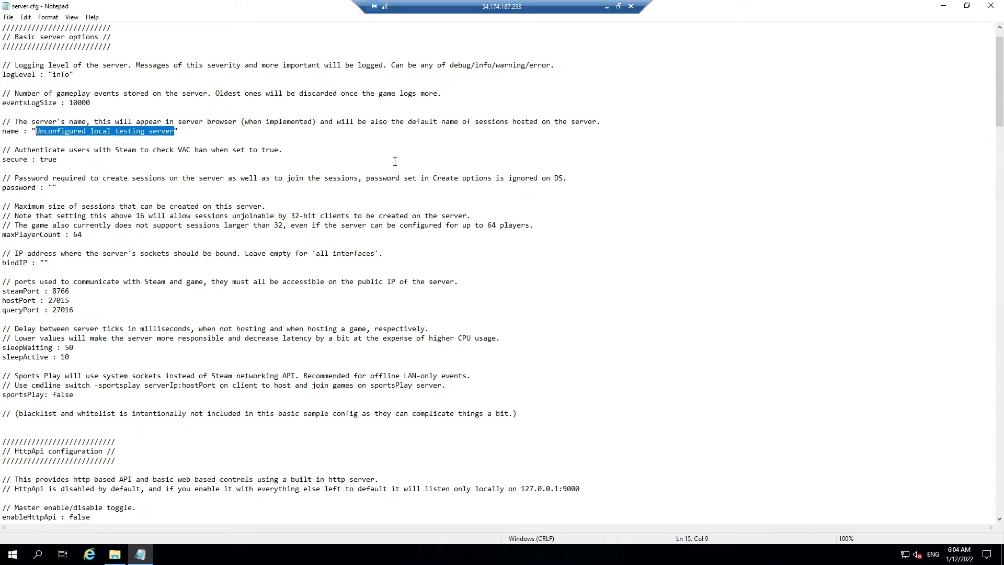
type("Wonderful ")
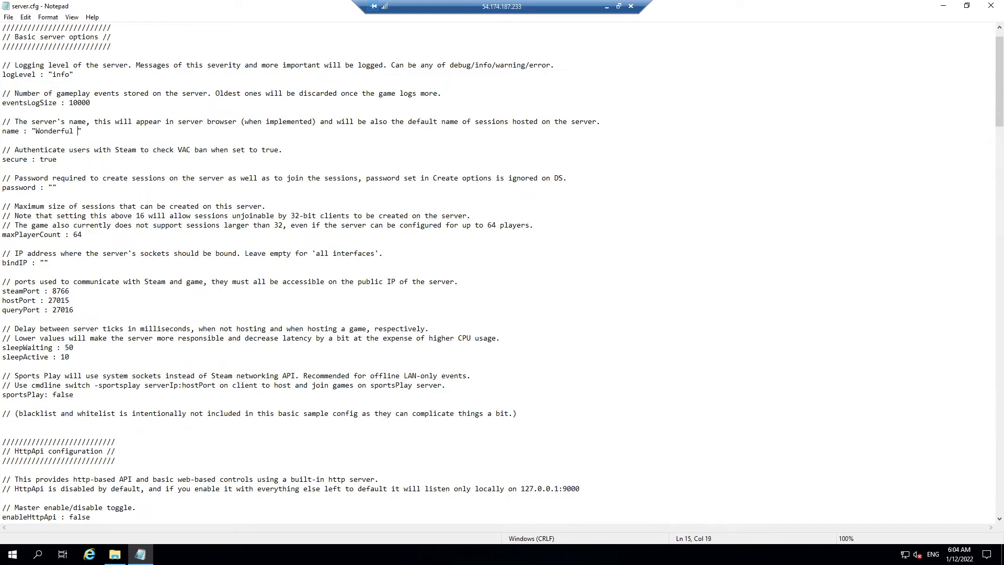
type("Ao")
key("BackSpace")
type("utomotive Bliss")
Step: Enter a session password in the password value
scroll(199, 166, "down", 1)
left_click(64, 151)
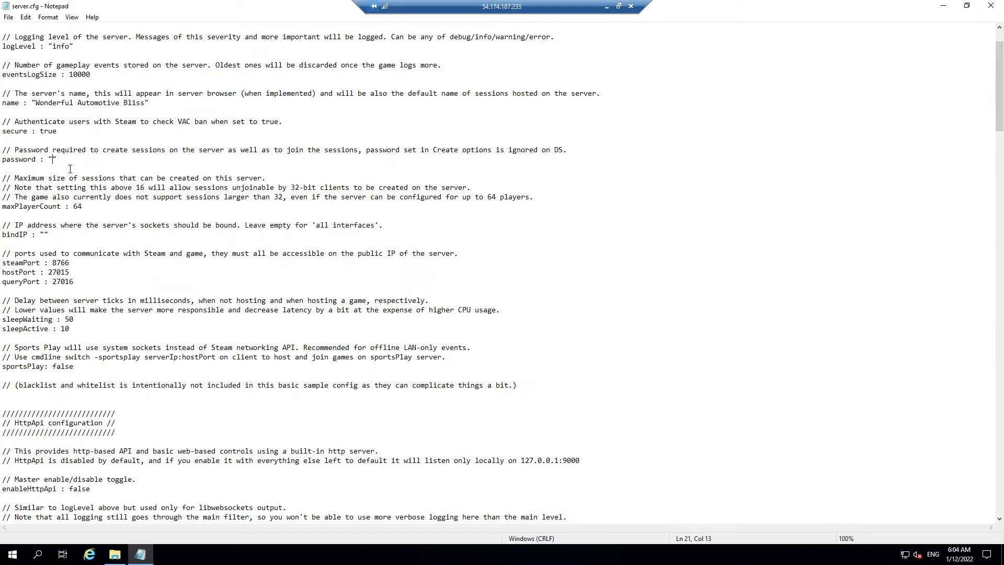
type("Test")
Step: Change maxPlayerCount from 64 to 20
scroll(412, 161, "down", 1)
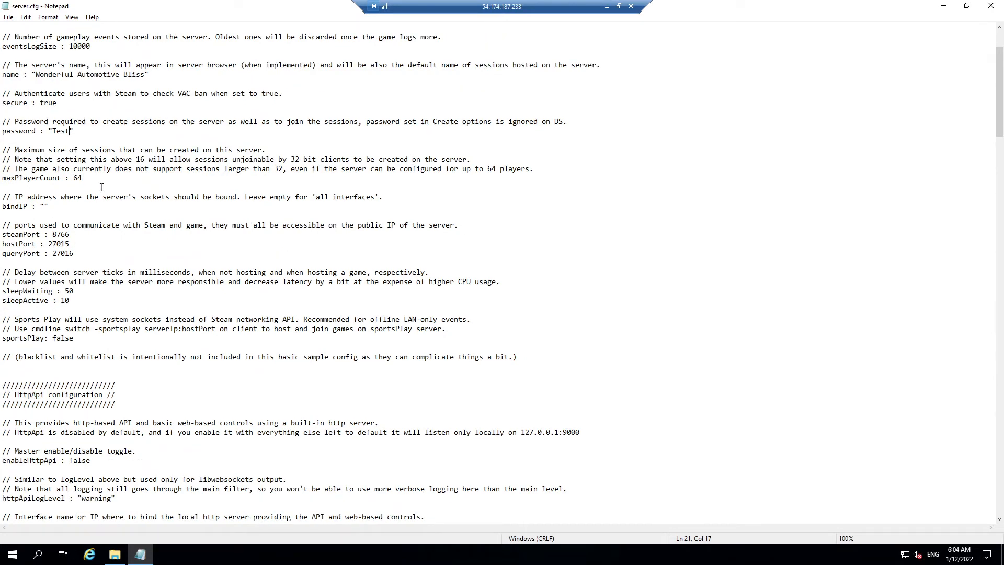
double_click(78, 179)
type("20")
scroll(489, 186, "down", 2)
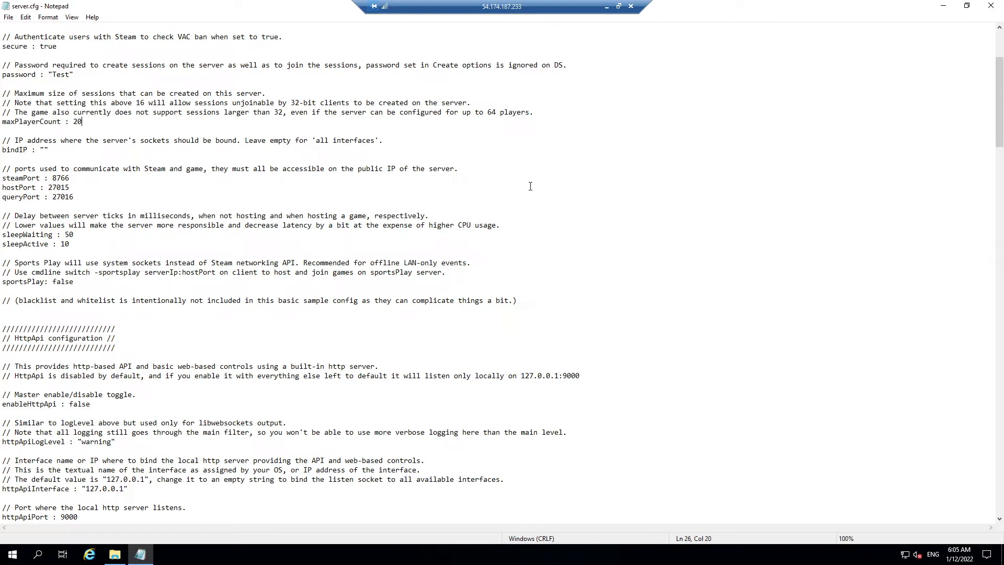
scroll(527, 187, "down", 1)
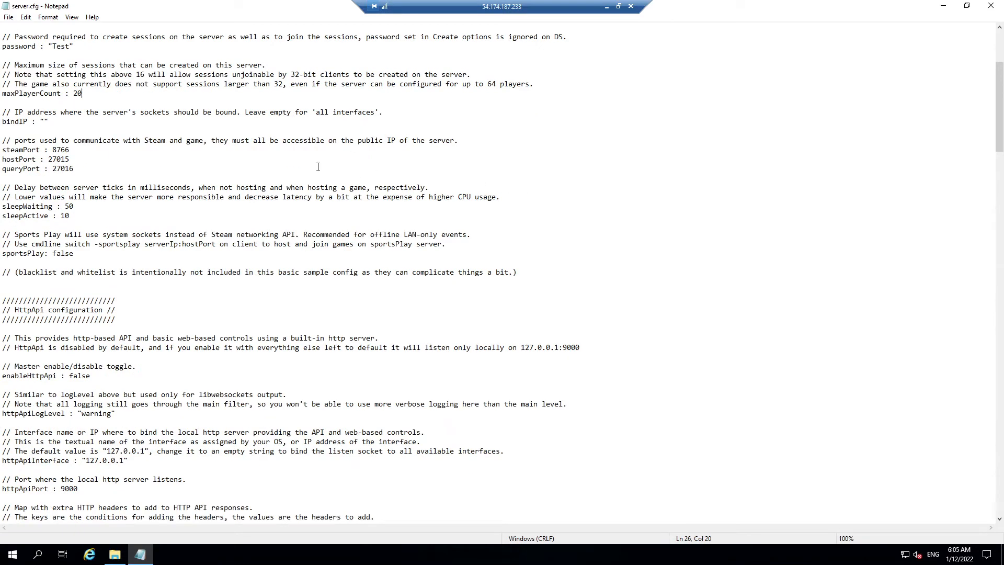
scroll(354, 184, "down", 1)
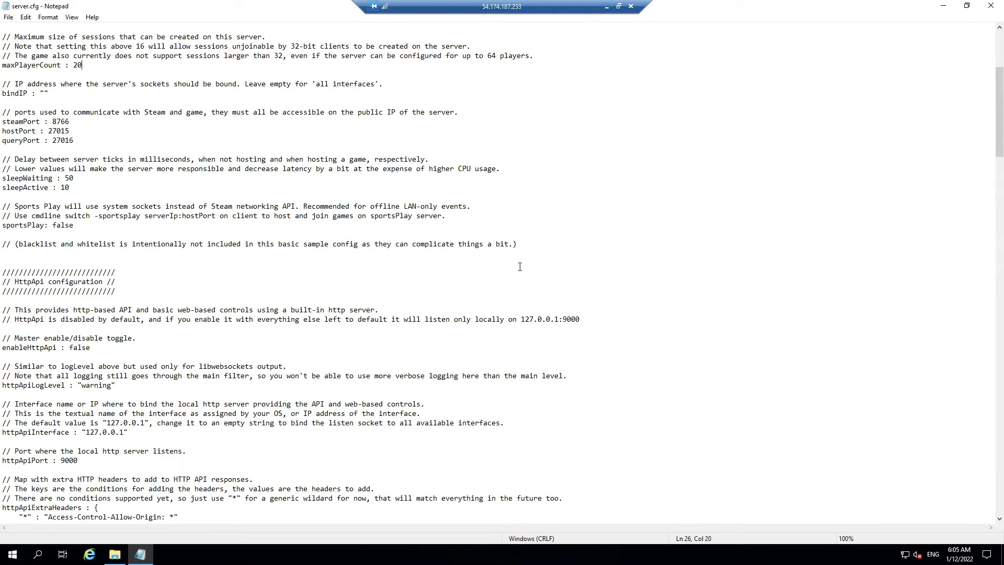
scroll(520, 266, "down", 2)
scroll(519, 267, "down", 2)
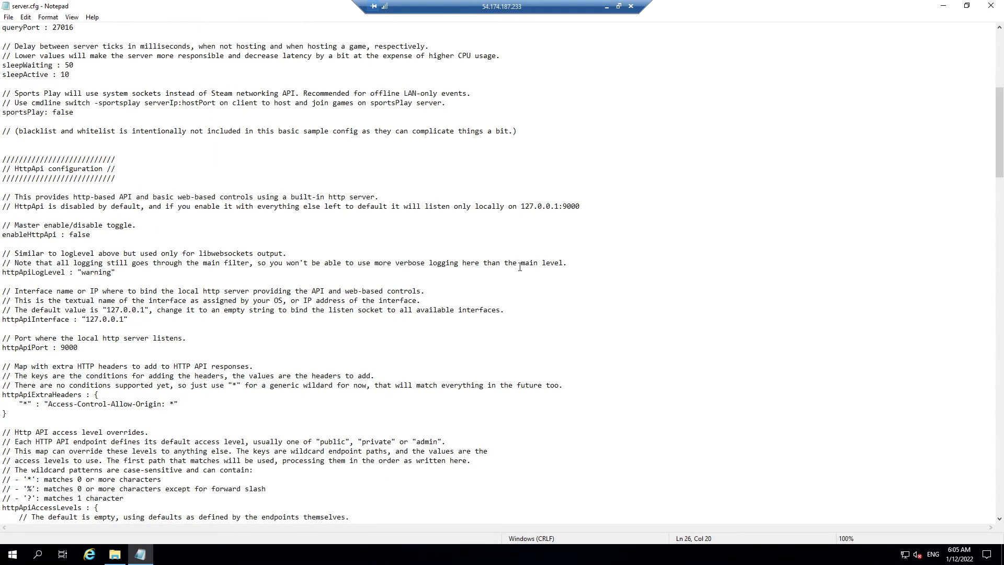
scroll(519, 267, "down", 6)
scroll(520, 266, "down", 2)
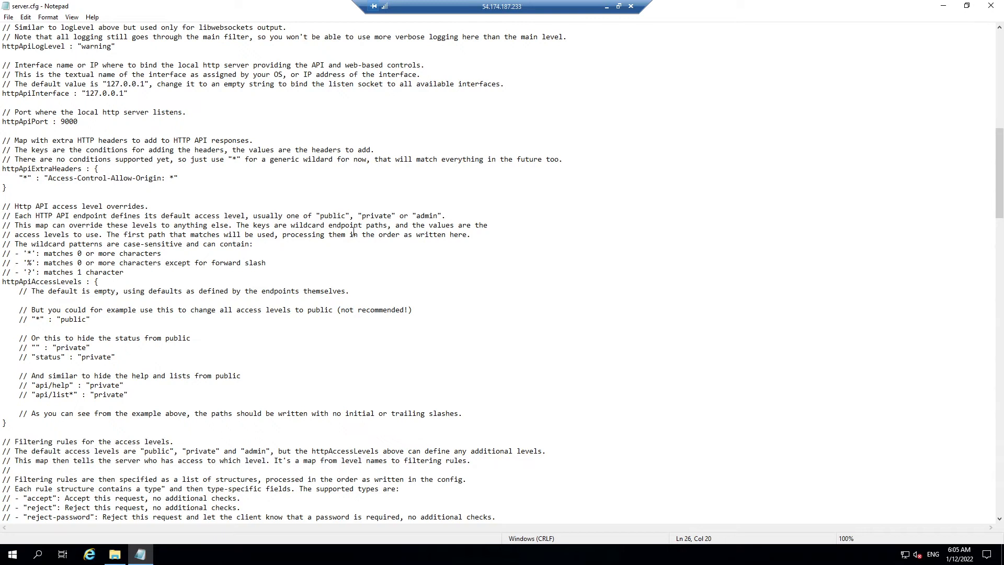
scroll(409, 261, "down", 5)
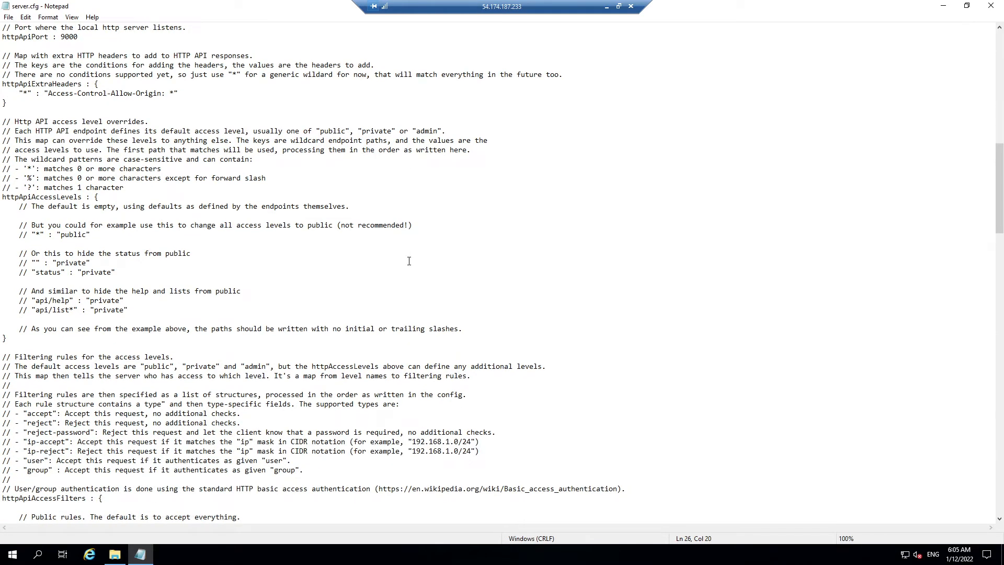
scroll(409, 261, "down", 7)
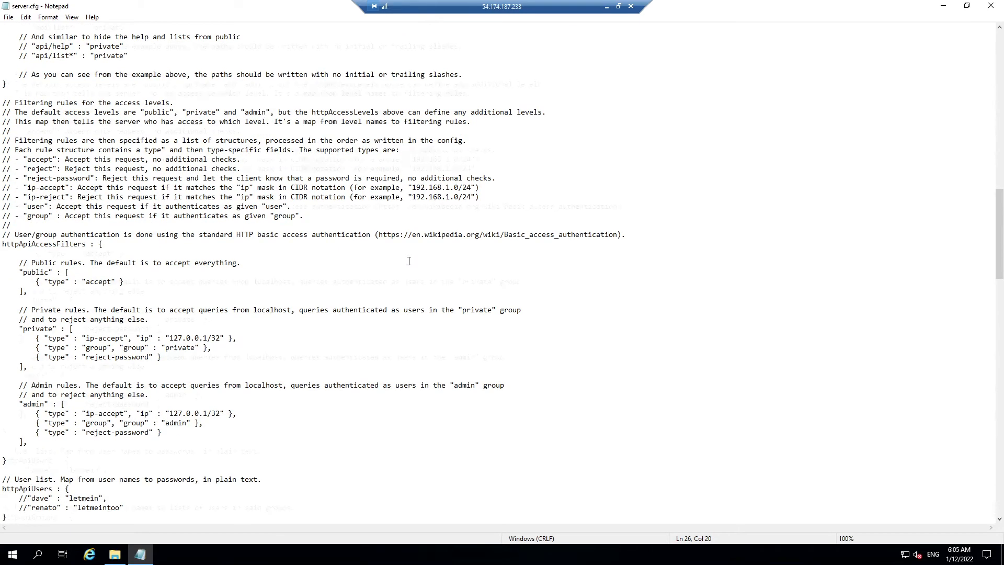
scroll(408, 260, "down", 8)
scroll(408, 261, "down", 5)
scroll(409, 261, "down", 3)
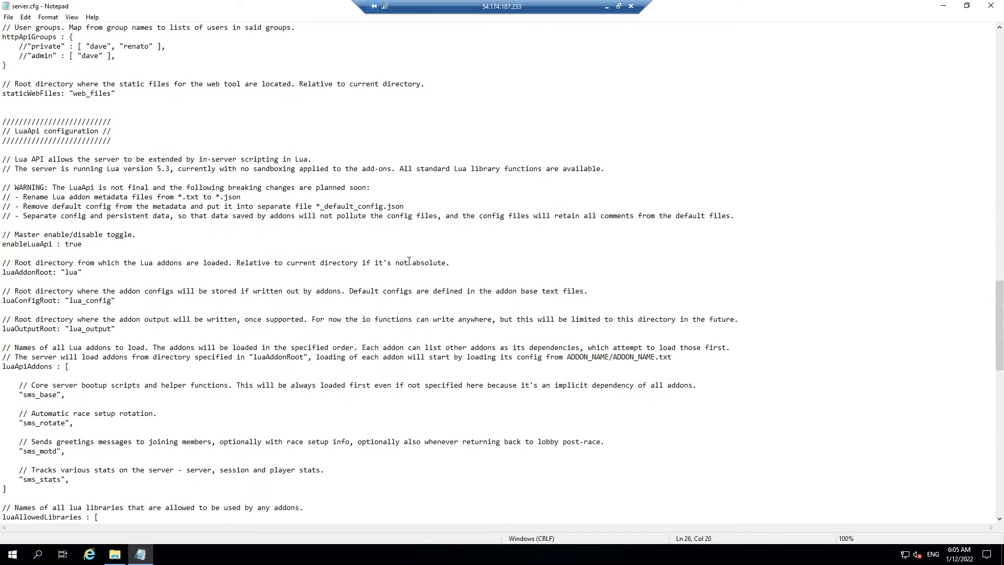
scroll(408, 261, "down", 1)
scroll(409, 260, "down", 1)
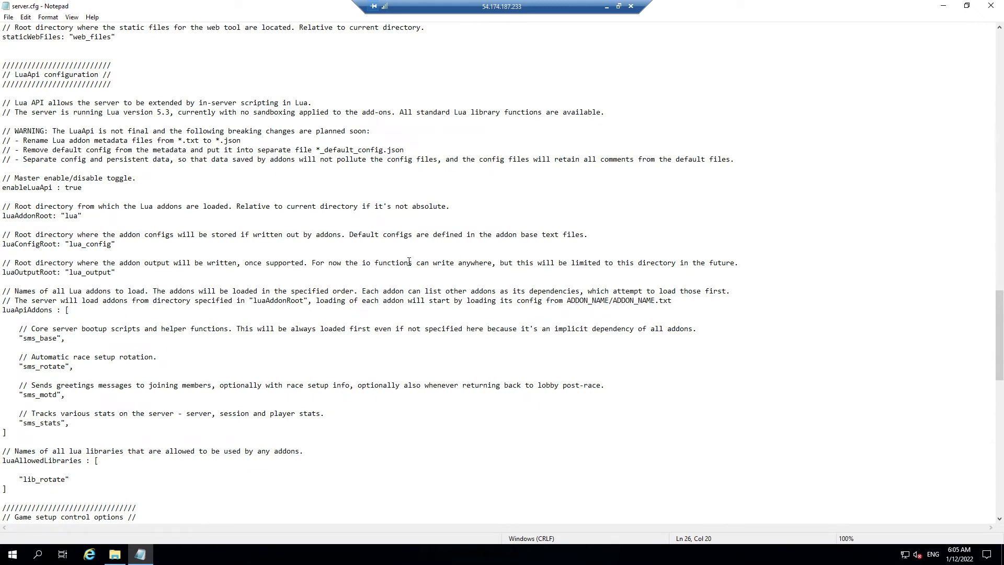
scroll(409, 260, "down", 3)
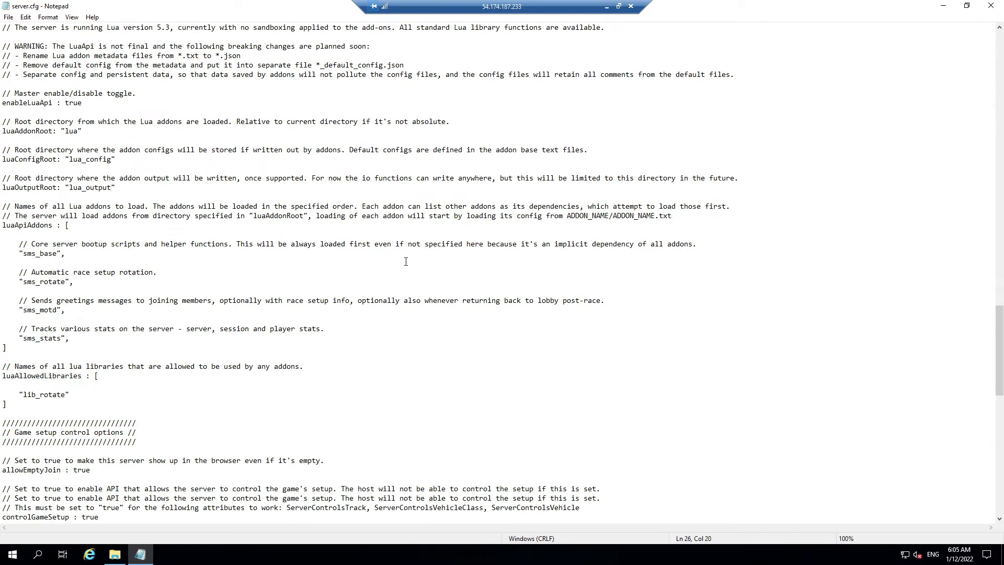
scroll(407, 262, "down", 2)
scroll(406, 261, "down", 1)
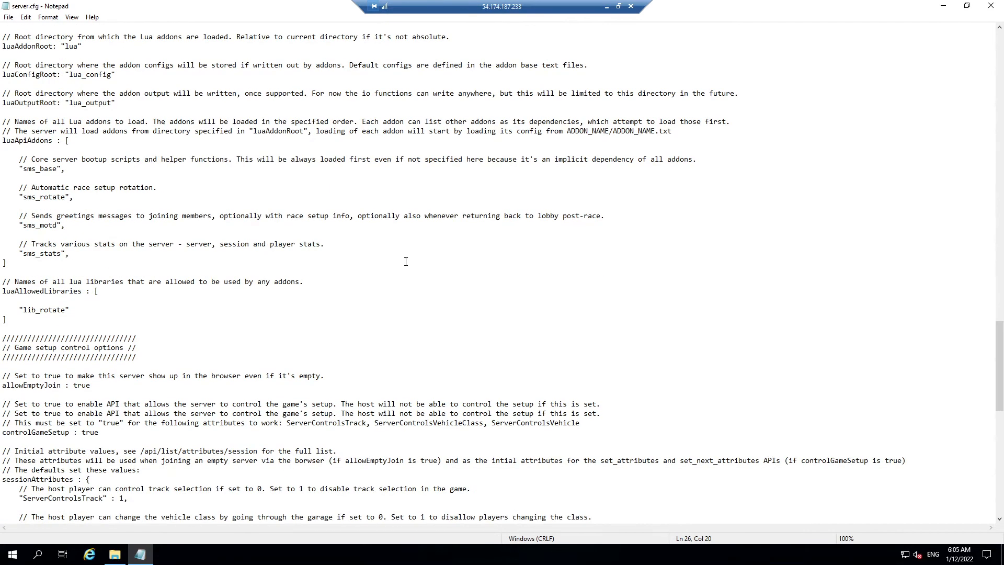
scroll(406, 262, "down", 2)
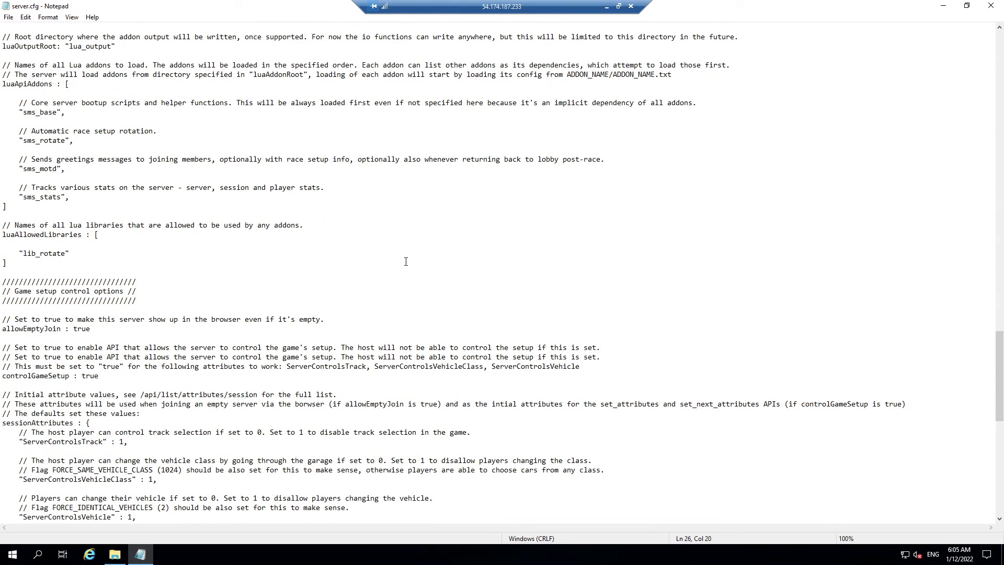
scroll(406, 262, "down", 3)
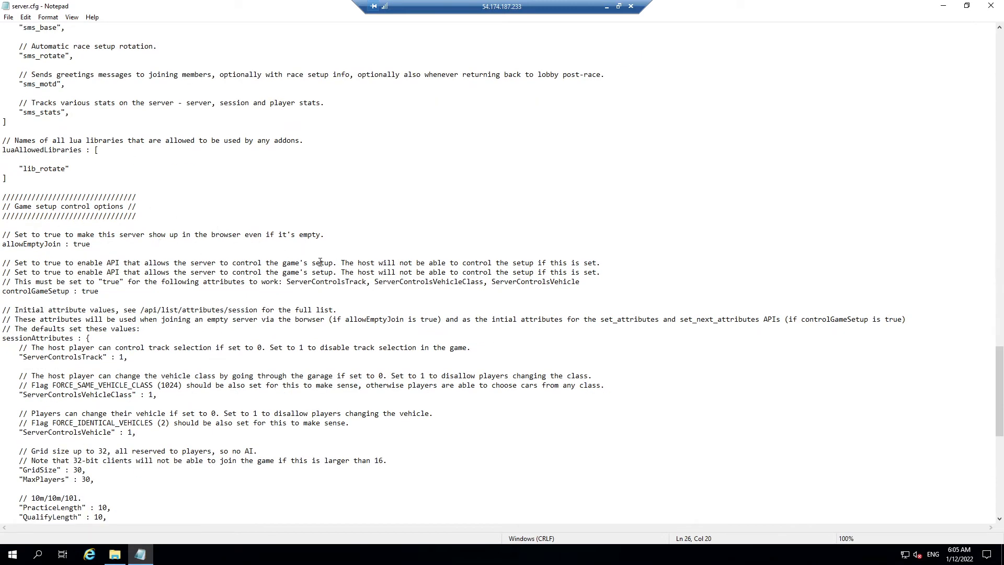
scroll(320, 262, "down", 2)
scroll(316, 272, "down", 1)
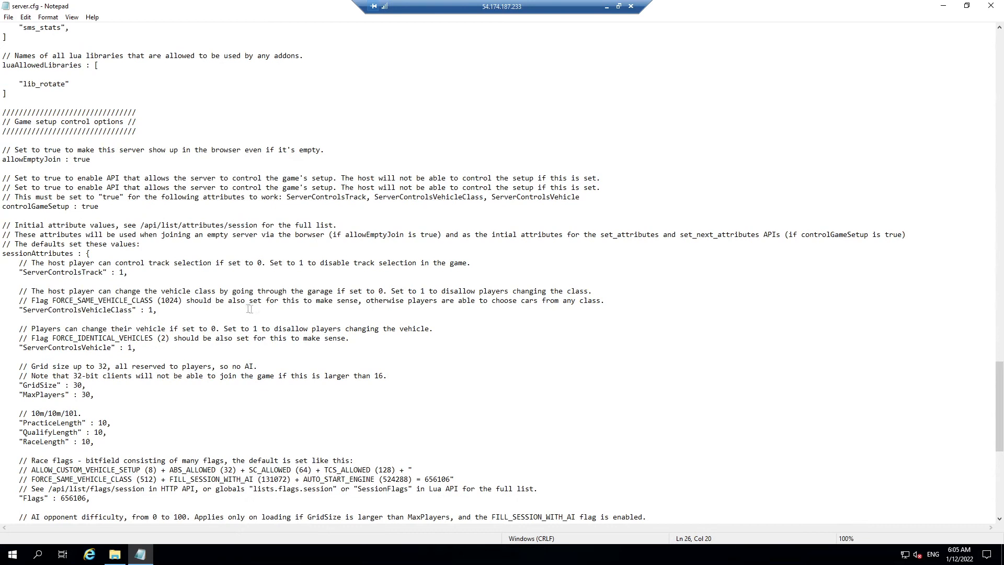
scroll(245, 308, "down", 1)
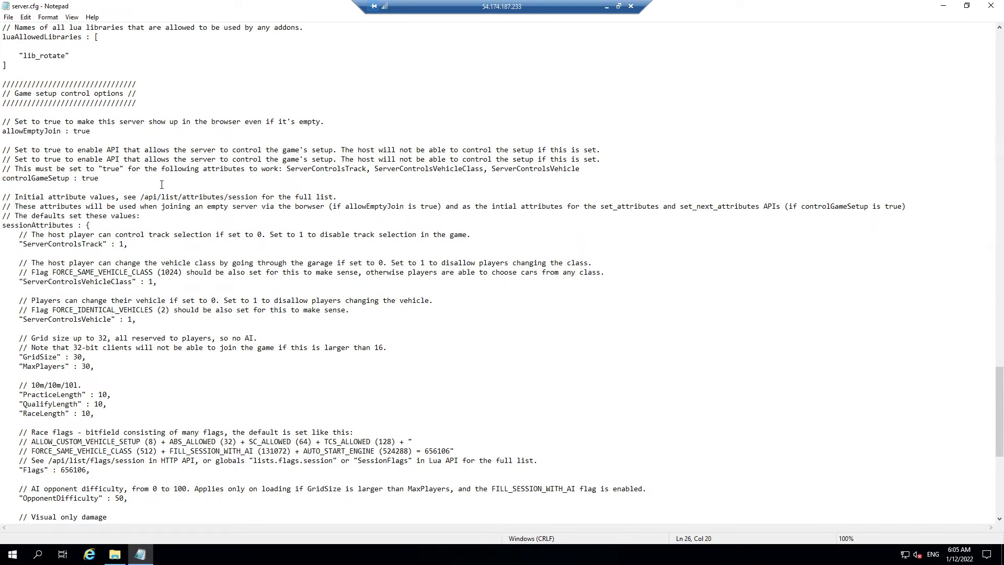
scroll(153, 181, "down", 1)
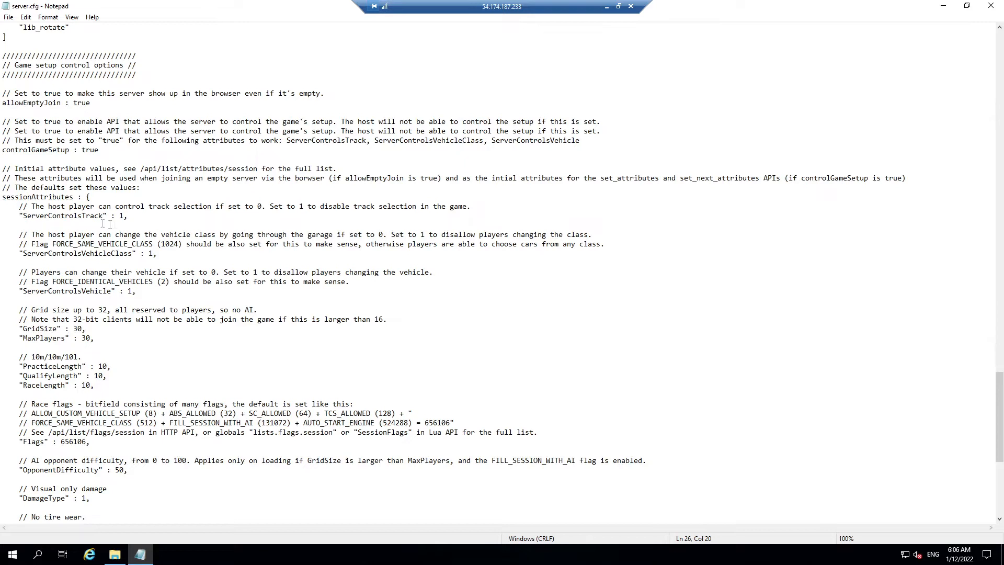
left_click(40, 207)
left_click_drag(146, 207, 163, 208)
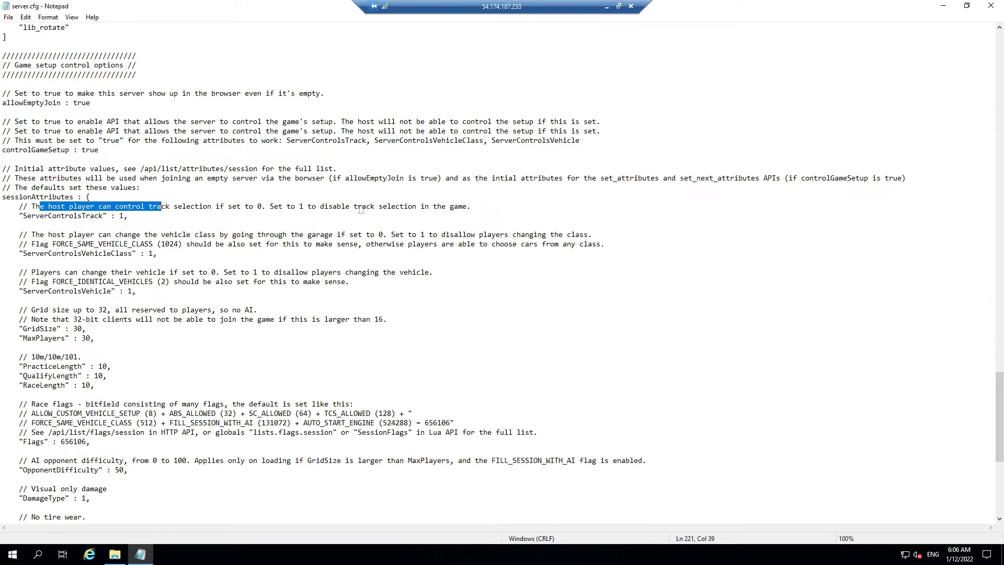
left_click(124, 216)
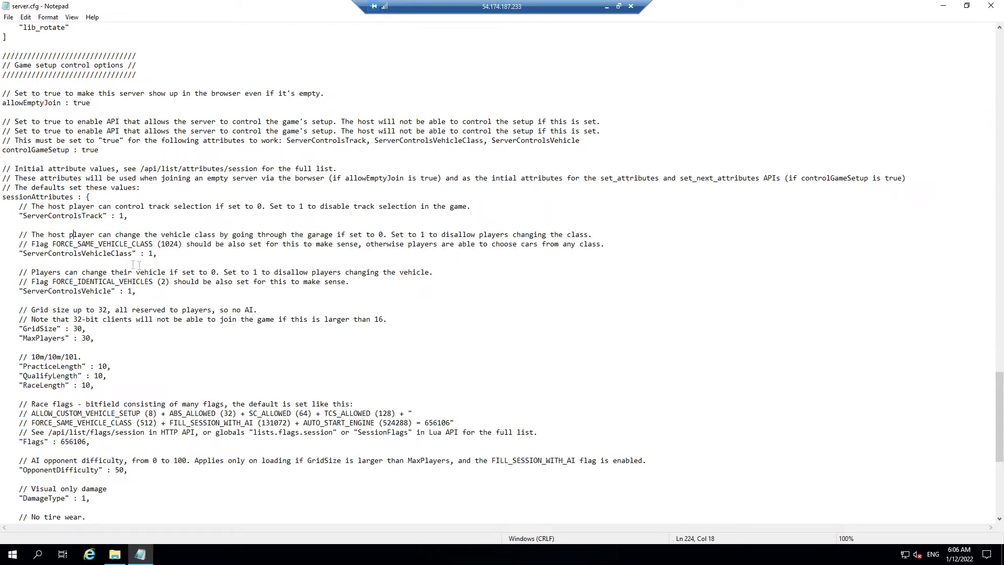
Step: Edit the ServerControlsVehicle value, leaving it at its original 1
left_click(156, 261)
left_click(151, 250)
scroll(466, 266, "down", 1)
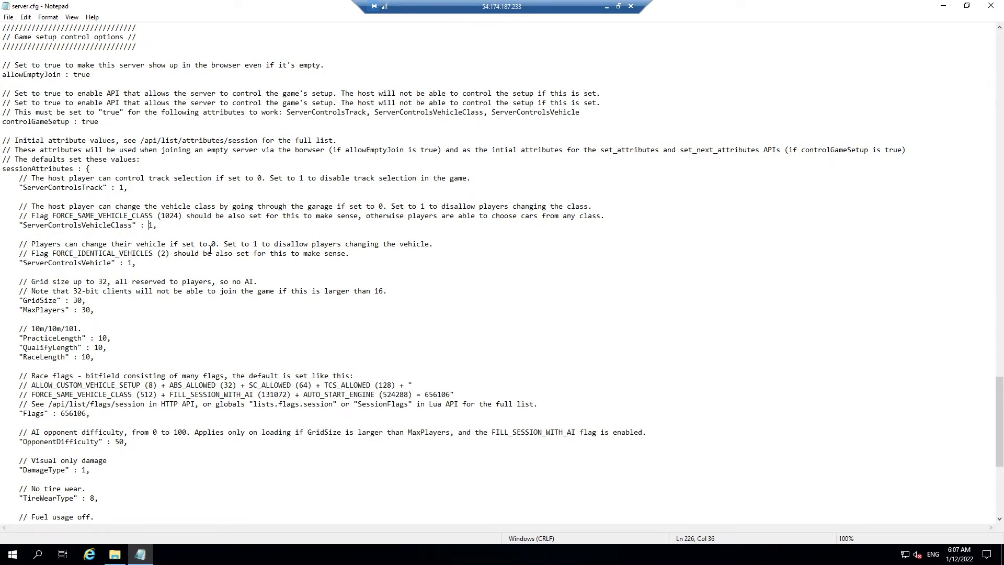
left_click(130, 268)
left_click(103, 262)
left_click(128, 263)
key("BackSpace")
type("0")
key("BackSpace")
type("1`")
key("BackSpace")
Step: Change GridSize and MaxPlayers from 30 to 20
scroll(75, 273, "down", 1)
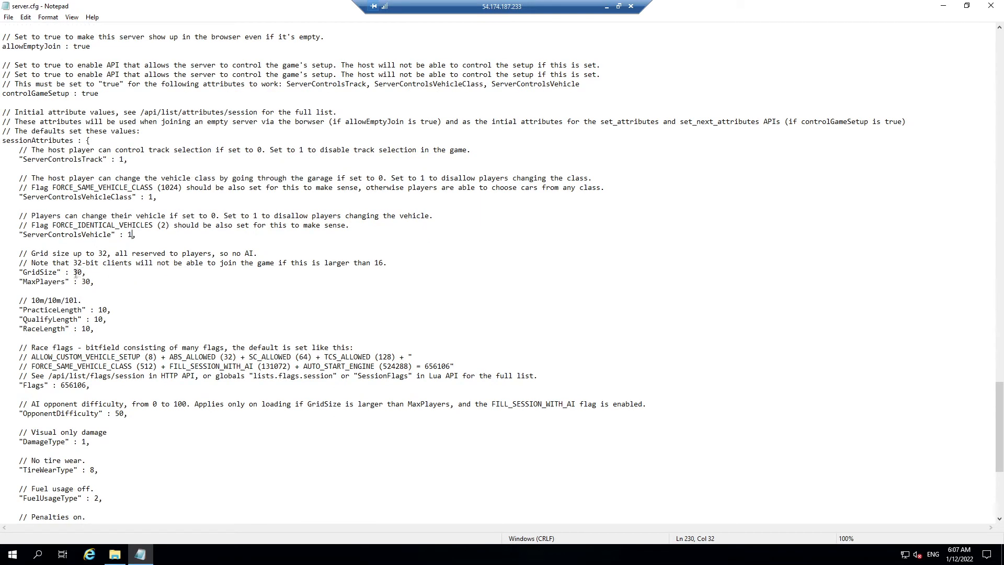
left_click(78, 272)
key("BackSpace")
key("BackSpace")
type("20")
left_click(90, 282)
key("BackSpace")
key("BackSpace")
type("20")
scroll(169, 290, "down", 1)
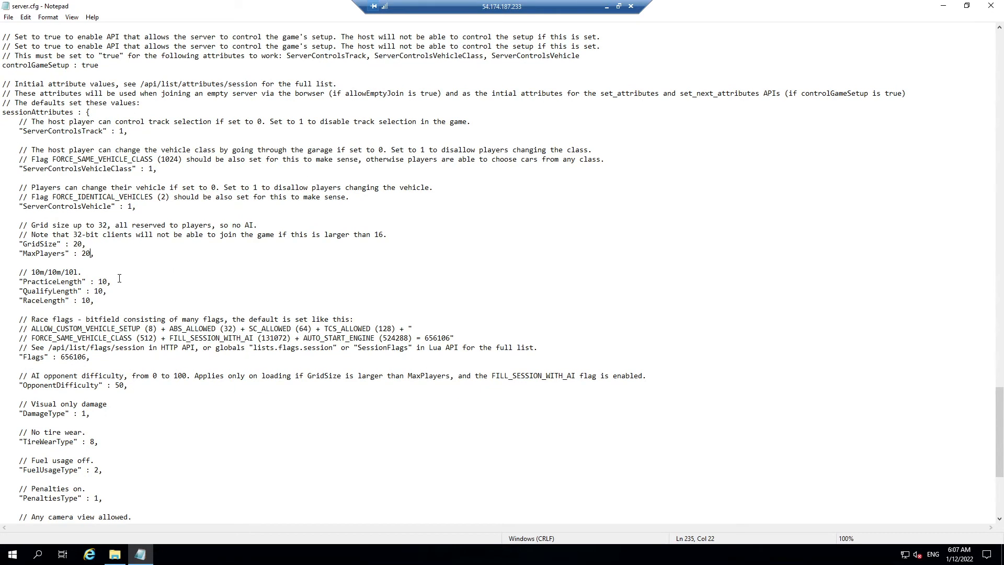
scroll(103, 278, "down", 1)
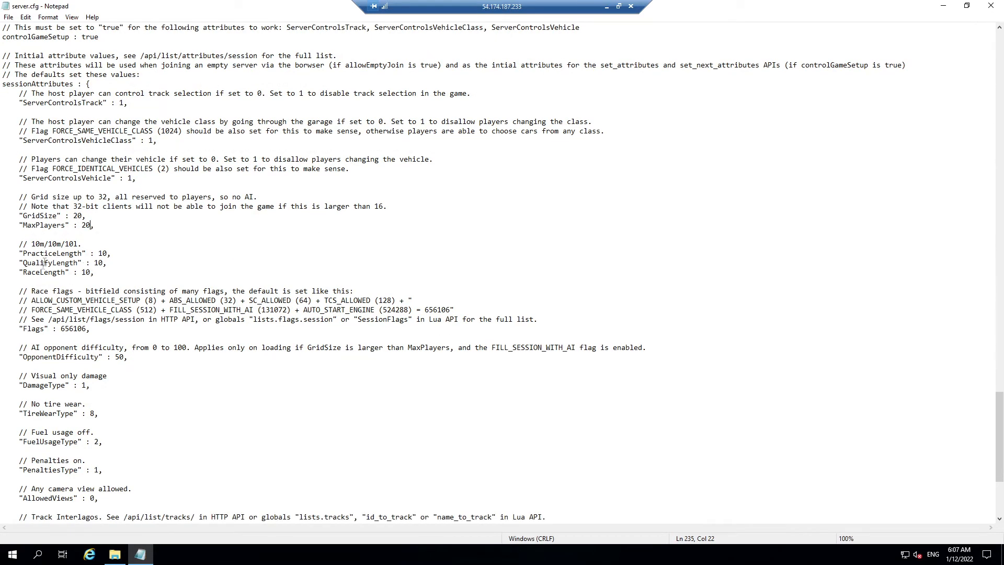
left_click(102, 263)
left_click(92, 277)
left_click(91, 272)
left_click(107, 254)
left_click(103, 263)
key("BackSpace")
key("BackSpace")
type("0")
left_click(102, 262)
key("BackSpace")
key("BackSpace")
type("044")
key("BackSpace")
key("BackSpace")
left_click(95, 263)
type("11")
scroll(349, 234, "down", 2)
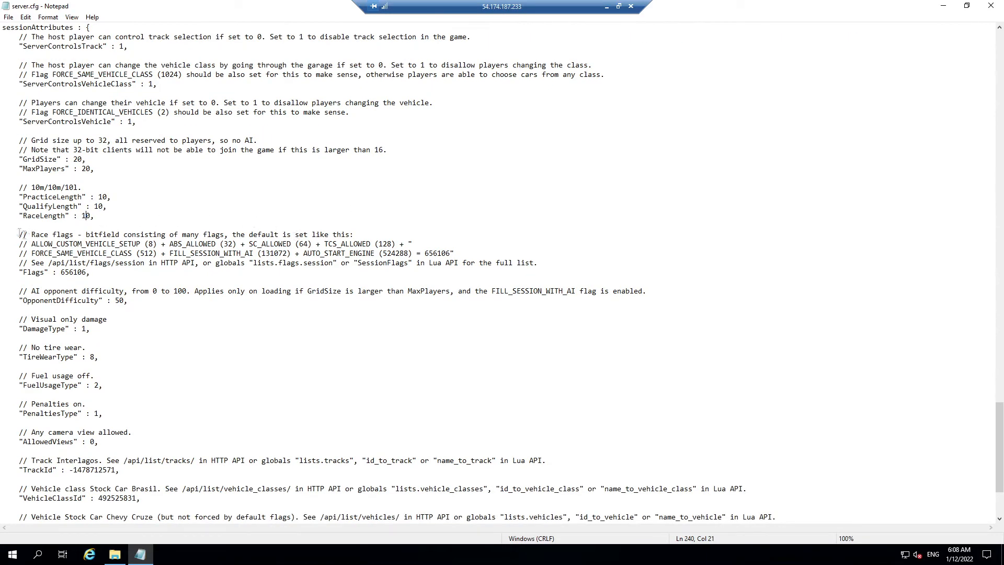
left_click_drag(19, 234, 377, 232)
left_click(376, 231)
Step: Review the race flag names and values in the comment, such as ABS_ALLOWED, SC_ALLOWED 64, TCS_ALLOWED 128
left_click(215, 243)
left_click(286, 244)
left_click(163, 244)
left_click(194, 244)
left_click(107, 244)
left_click(204, 244)
left_click(310, 245)
left_click_drag(378, 244, 385, 244)
left_click(218, 254)
left_click(349, 243)
left_click(87, 244)
left_click(129, 253)
left_click(282, 253)
left_click_drag(451, 253, 427, 251)
Step: Compare the Flags value 656106 against FILL_SESSION_WITH_AI 131072 and other flag values
left_click(77, 273)
left_click(278, 253)
left_click(228, 243)
left_click(450, 253)
left_click(153, 244)
left_click(266, 254)
left_click(305, 246)
left_click(92, 275)
Step: Search Windows for 'cal' to find Calculator
left_click(39, 554)
type("cal")
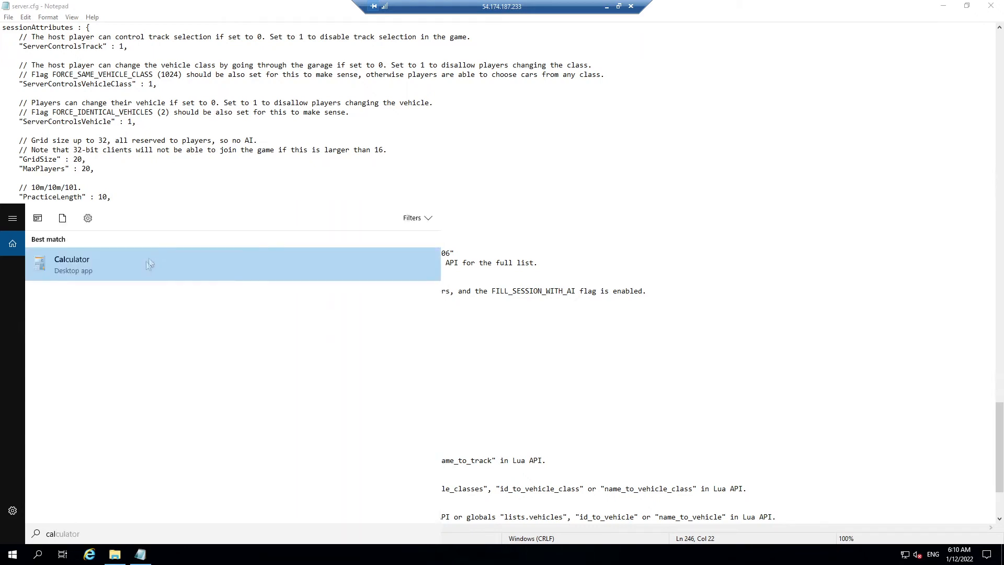
Step: Launch Calculator and compute 656106 − 131072 = 525034
left_click(147, 267)
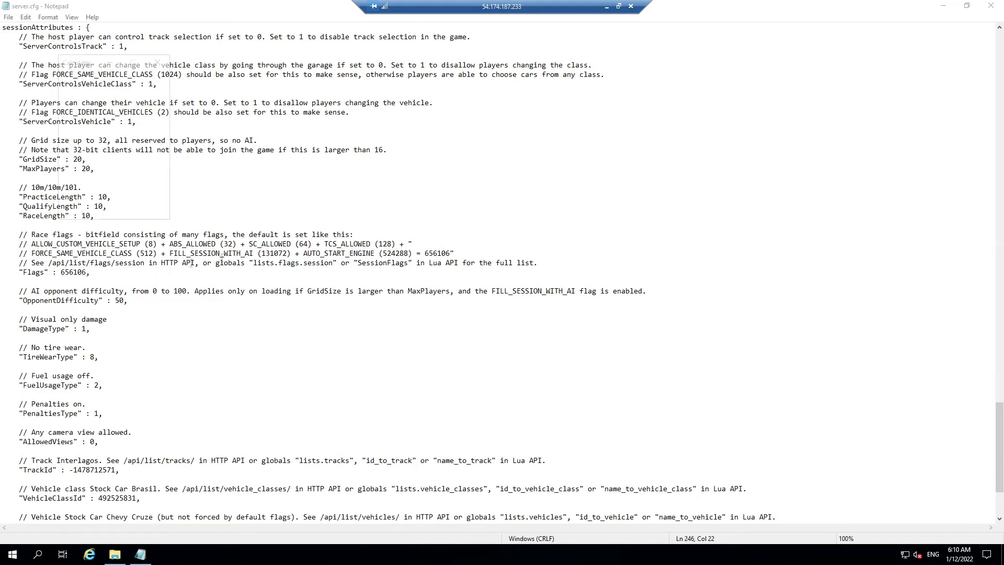
left_click_drag(112, 65, 724, 173)
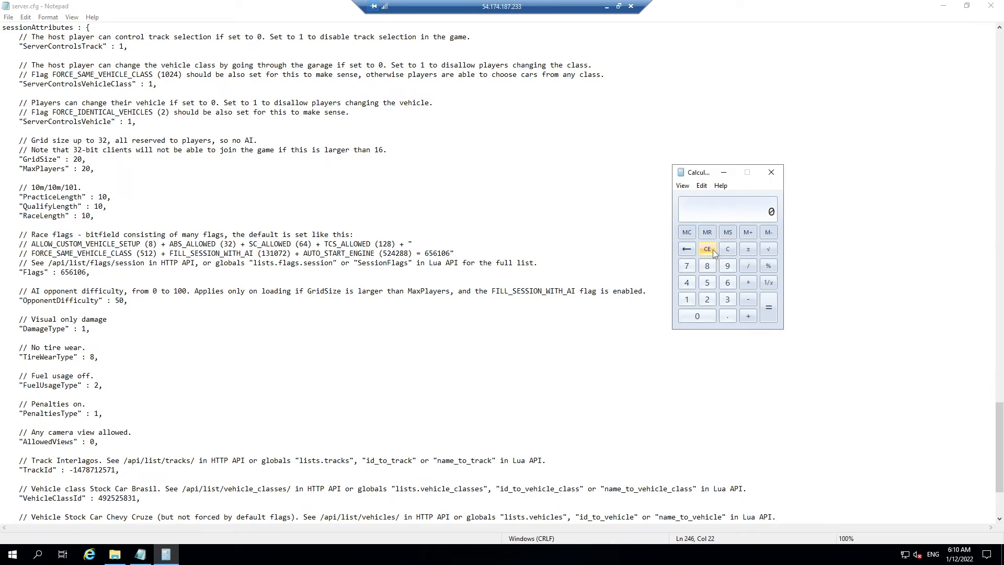
type("656106")
key("minus")
type("131072")
key("Return")
left_click(88, 272)
Step: Replace the Flags value 656106 with 525034
left_click_drag(87, 272, 62, 273)
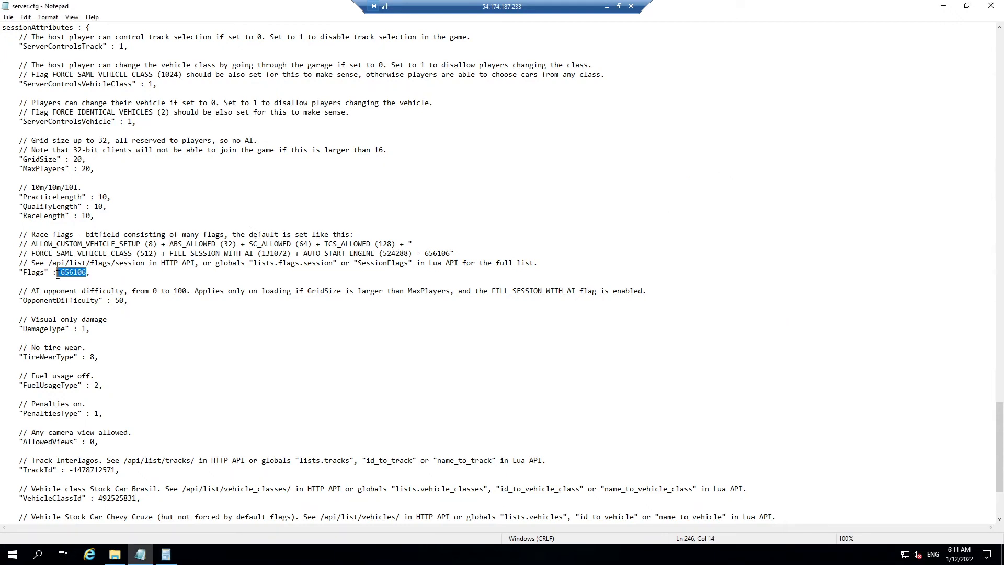
type("525034")
scroll(89, 300, "down", 1)
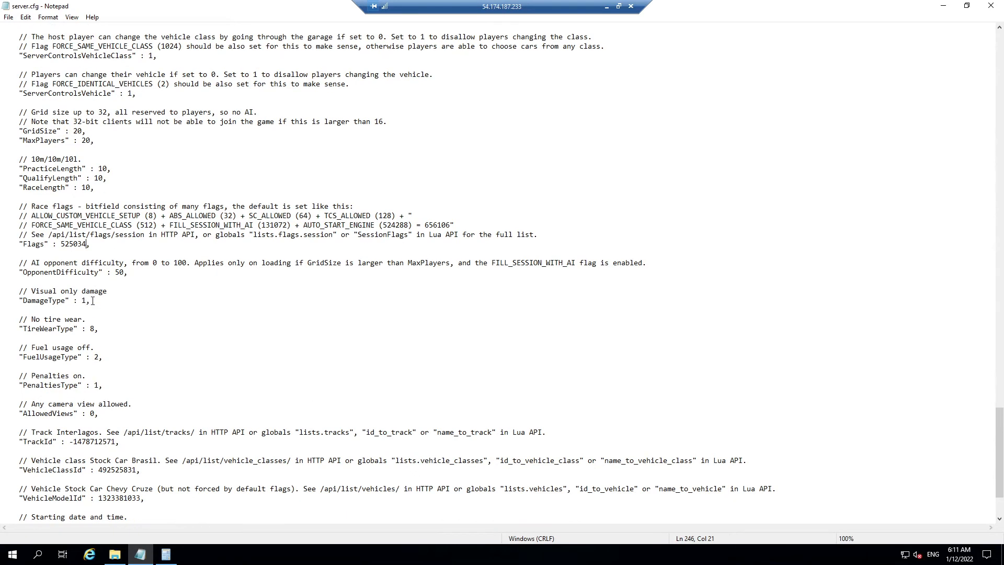
left_click(129, 273)
scroll(218, 325, "down", 1)
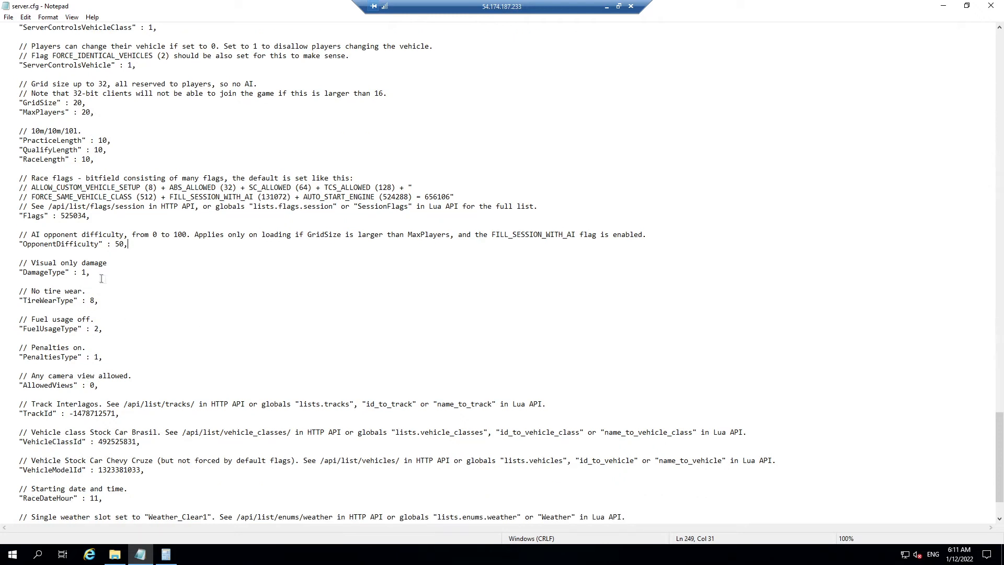
scroll(115, 281, "down", 1)
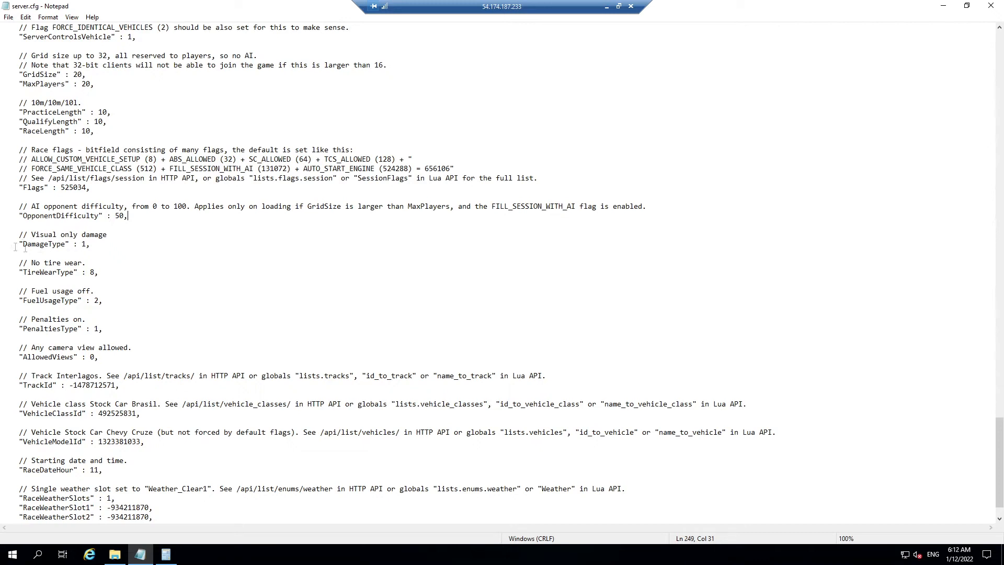
left_click(85, 244)
scroll(145, 257, "down", 1)
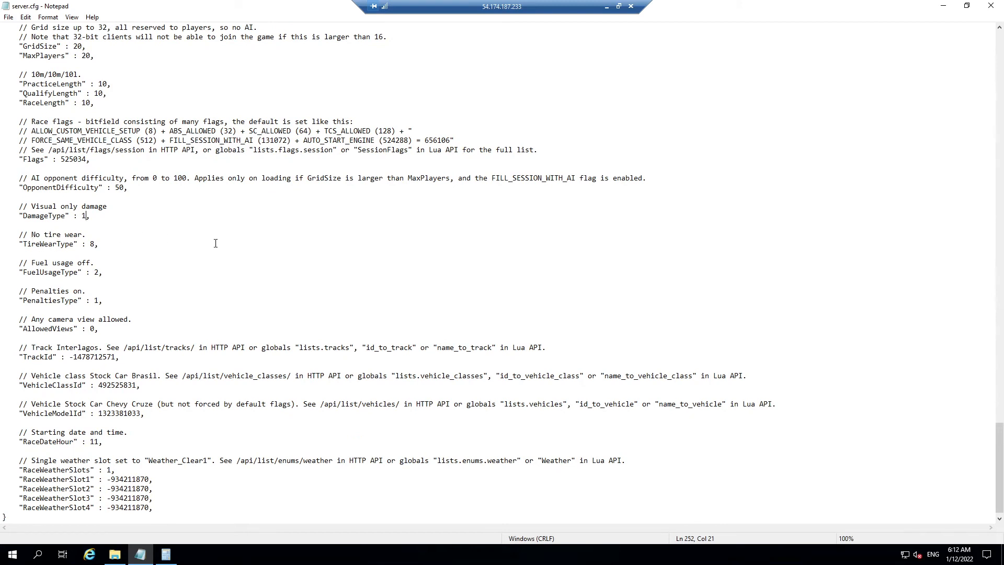
scroll(206, 291, "down", 1)
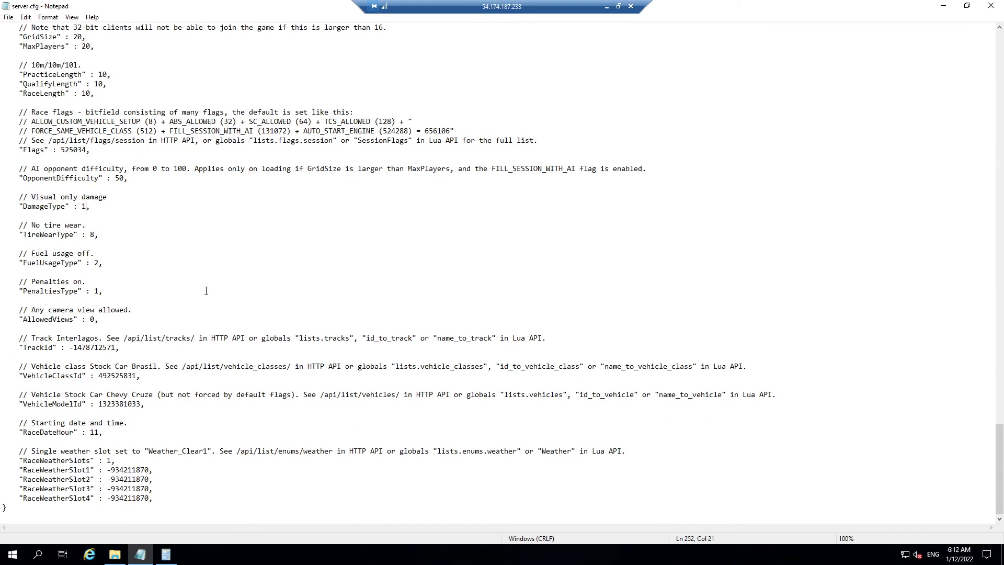
left_click(95, 234)
left_click(56, 338)
left_click_drag(65, 348, 115, 347)
left_click(119, 348)
left_click_drag(124, 338, 196, 339)
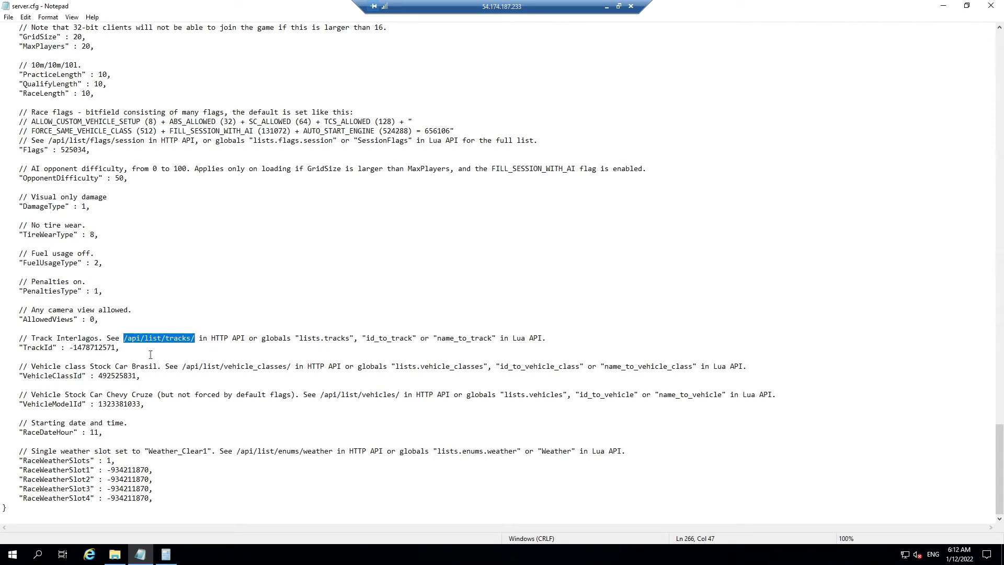
left_click(82, 376)
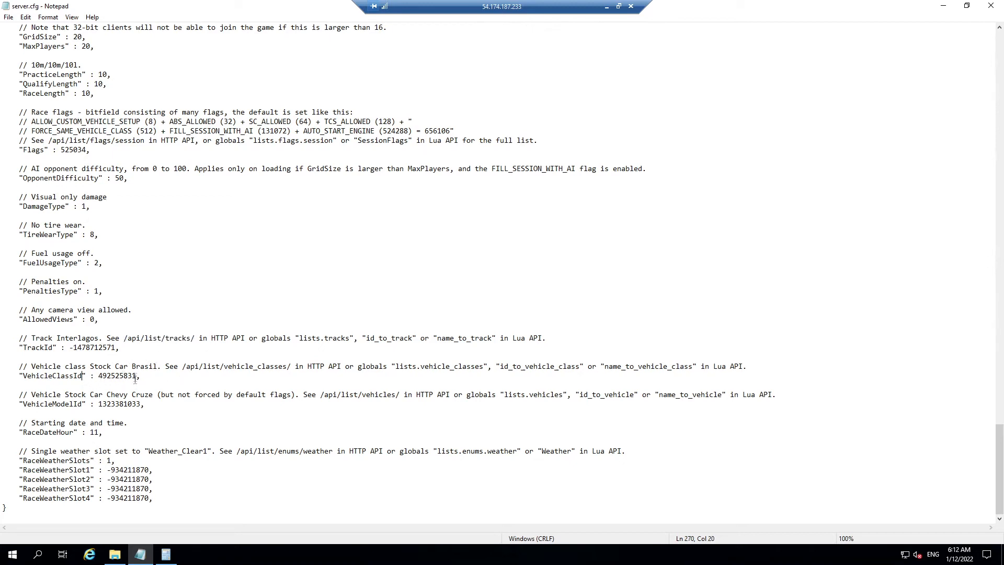
left_click(85, 404)
left_click(125, 375)
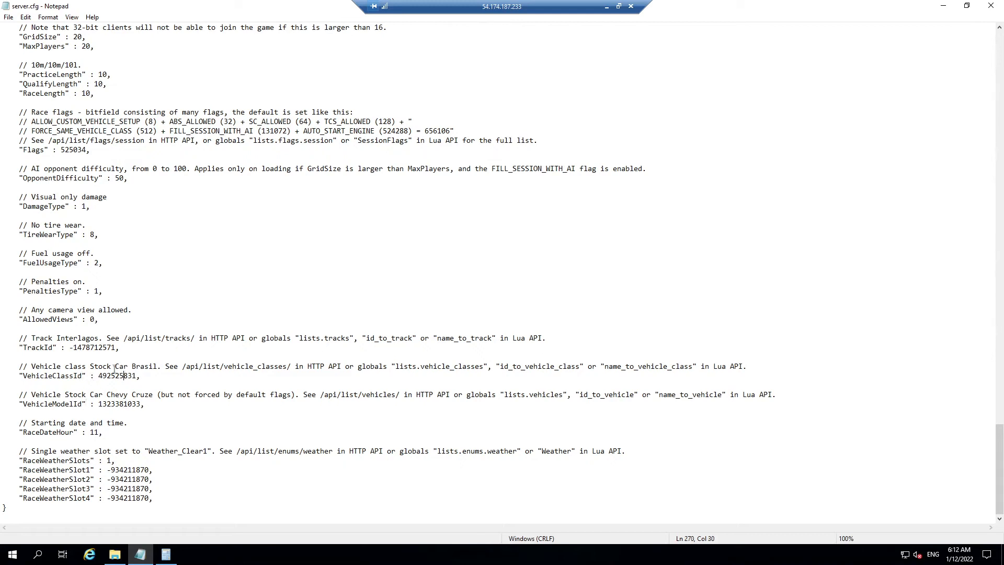
left_click(124, 404)
left_click(140, 404)
scroll(176, 443, "up", 1)
scroll(176, 443, "up", 15)
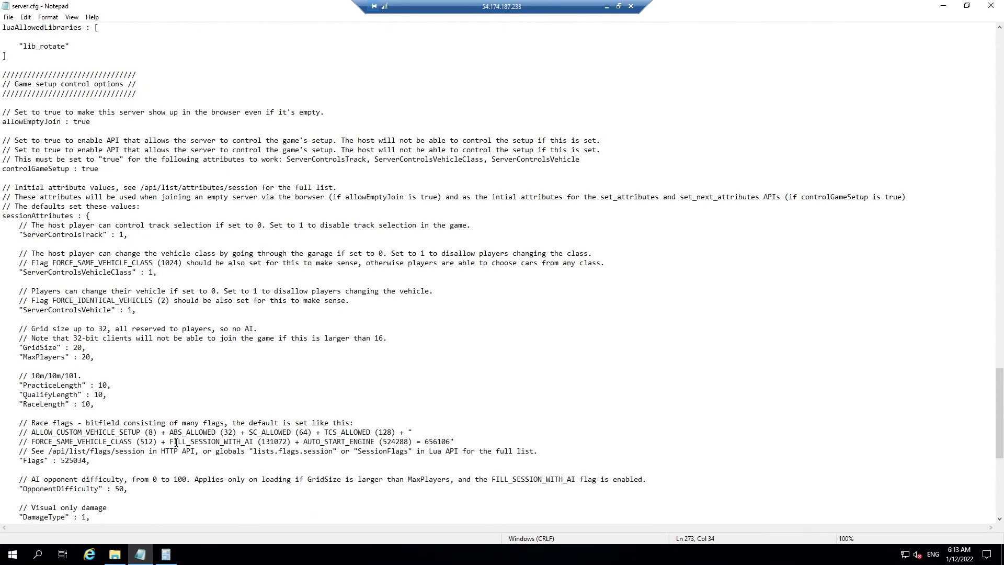
scroll(177, 442, "up", 20)
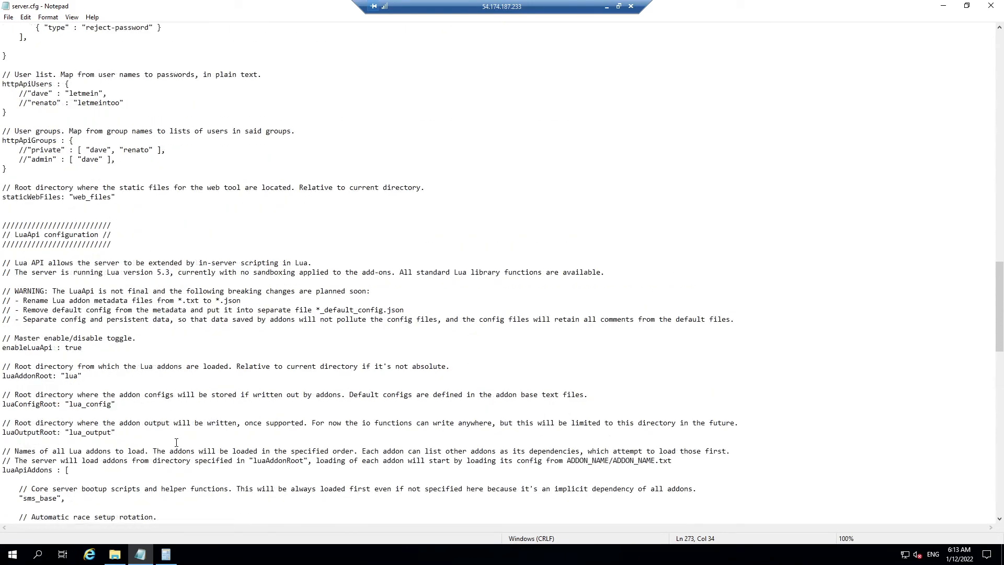
scroll(176, 443, "up", 5)
scroll(176, 442, "up", 5)
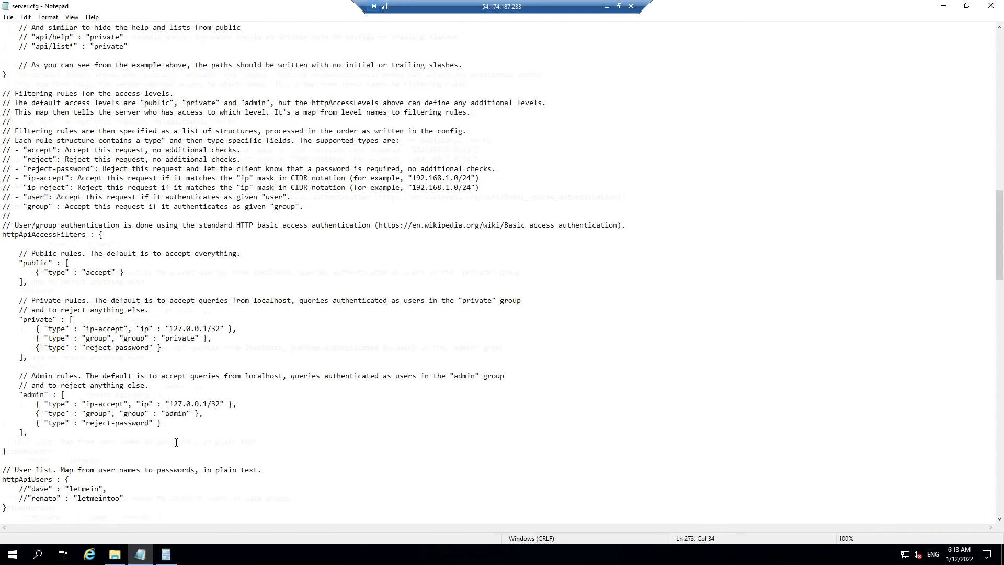
scroll(176, 442, "up", 5)
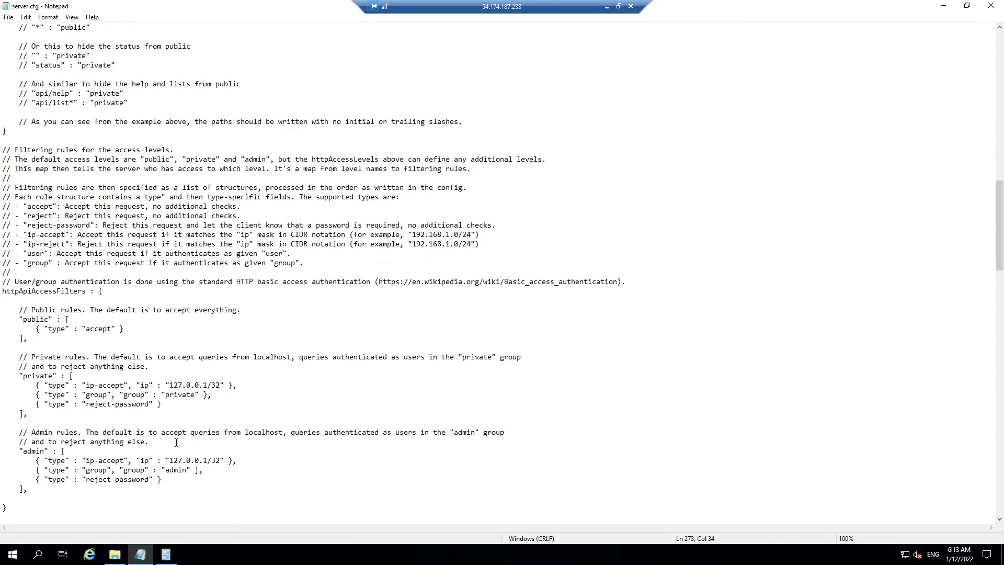
scroll(176, 442, "up", 3)
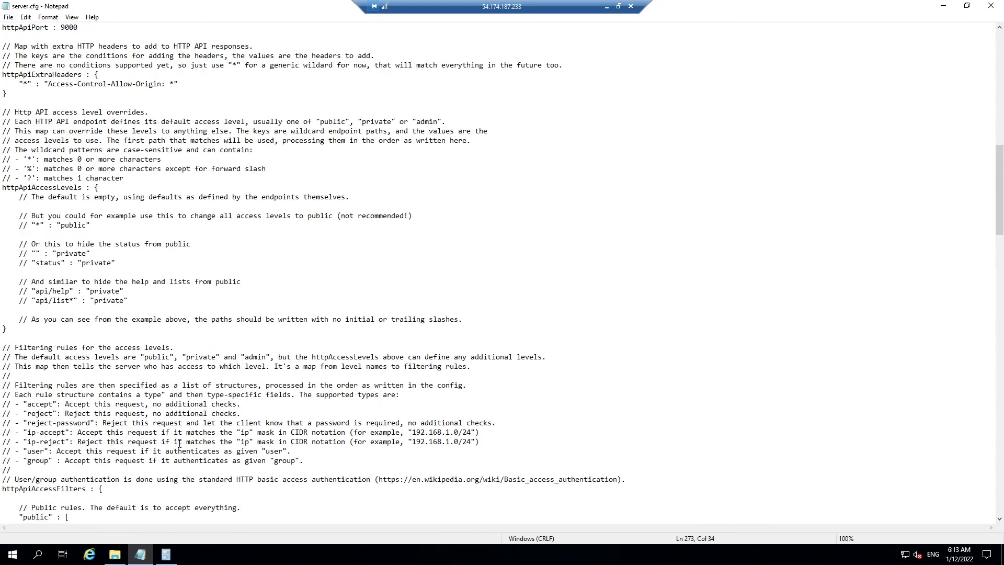
scroll(179, 443, "down", 10)
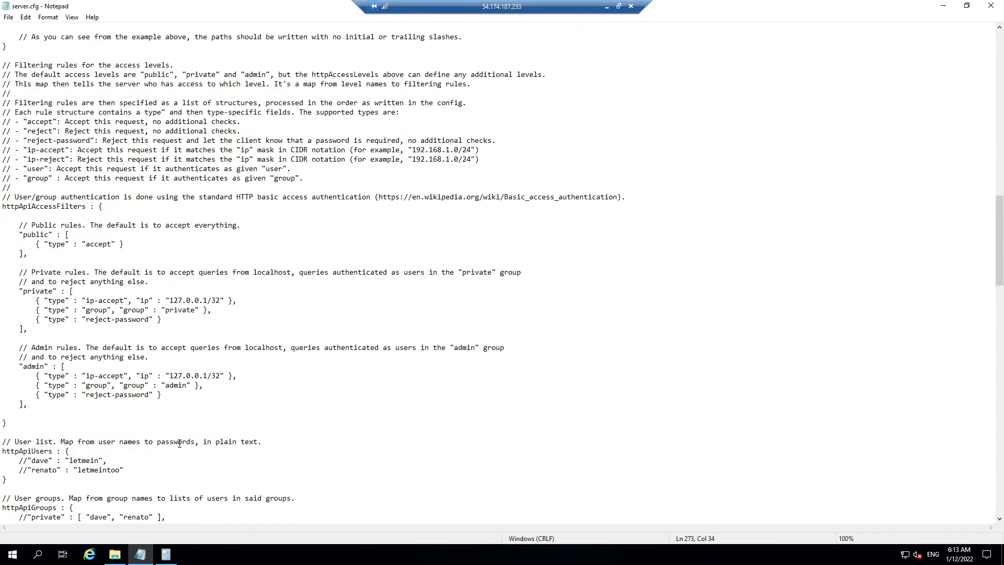
scroll(179, 443, "down", 4)
scroll(180, 443, "down", 3)
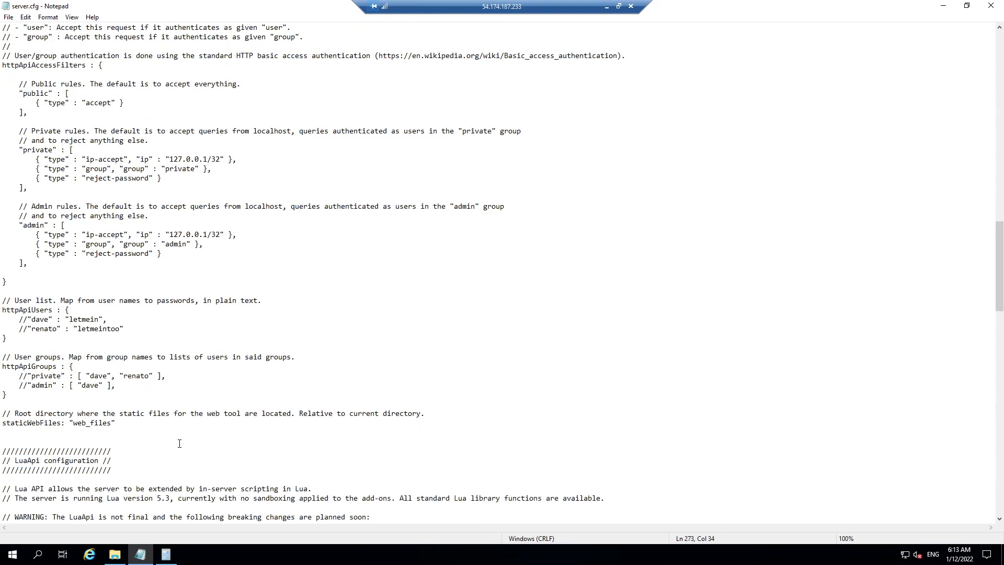
scroll(179, 443, "down", 3)
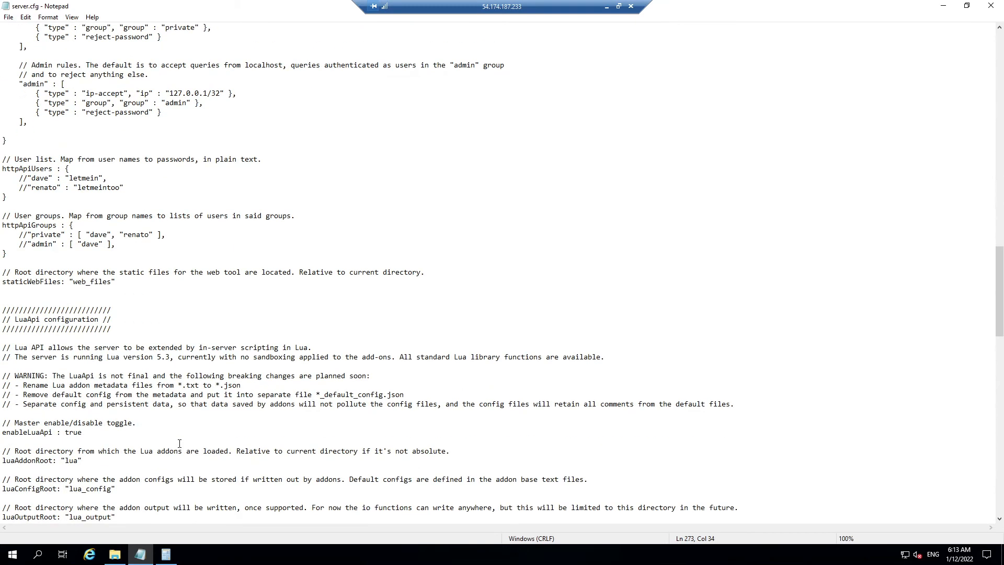
scroll(180, 443, "up", 8)
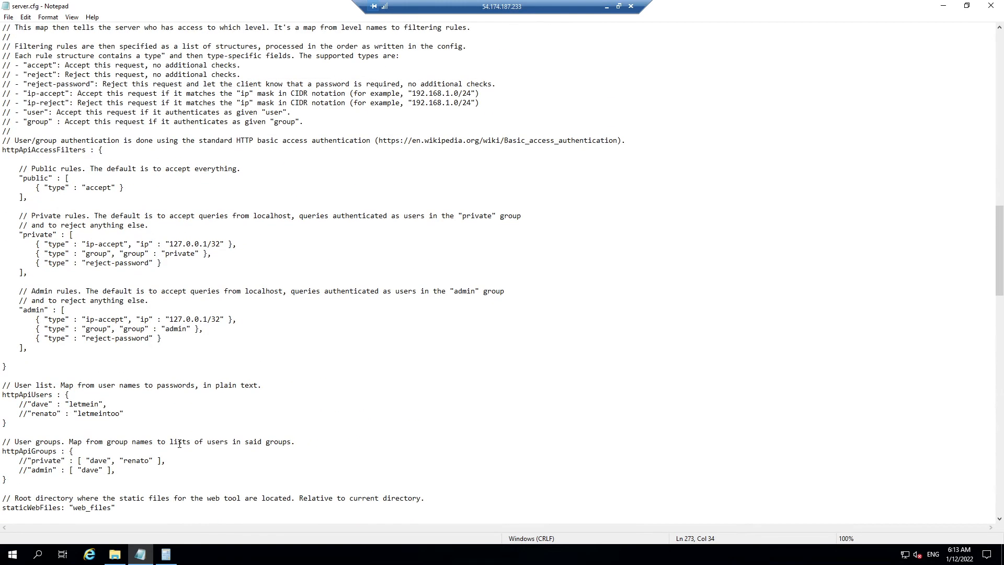
Step: Find the sms_rotate addon entry and comment it out with //
key("ctrl+f")
key("Return")
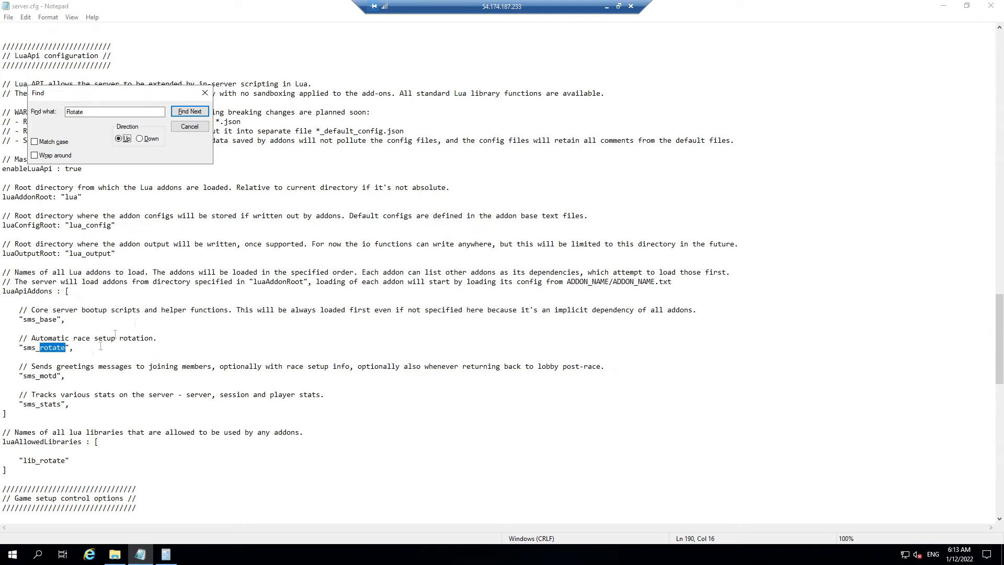
left_click(205, 93)
left_click(19, 347)
type("//")
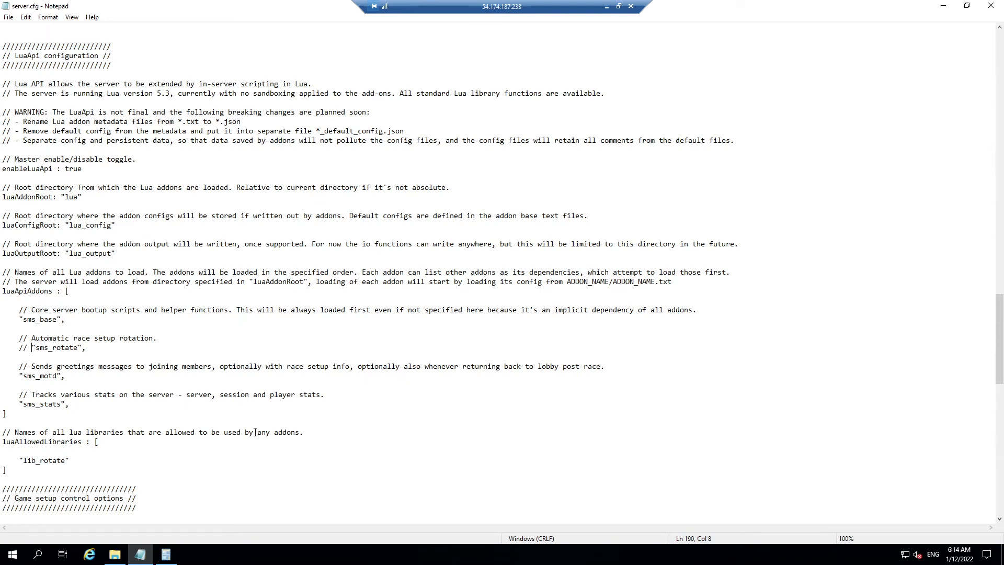
scroll(255, 432, "up", 20)
scroll(255, 432, "up", 20)
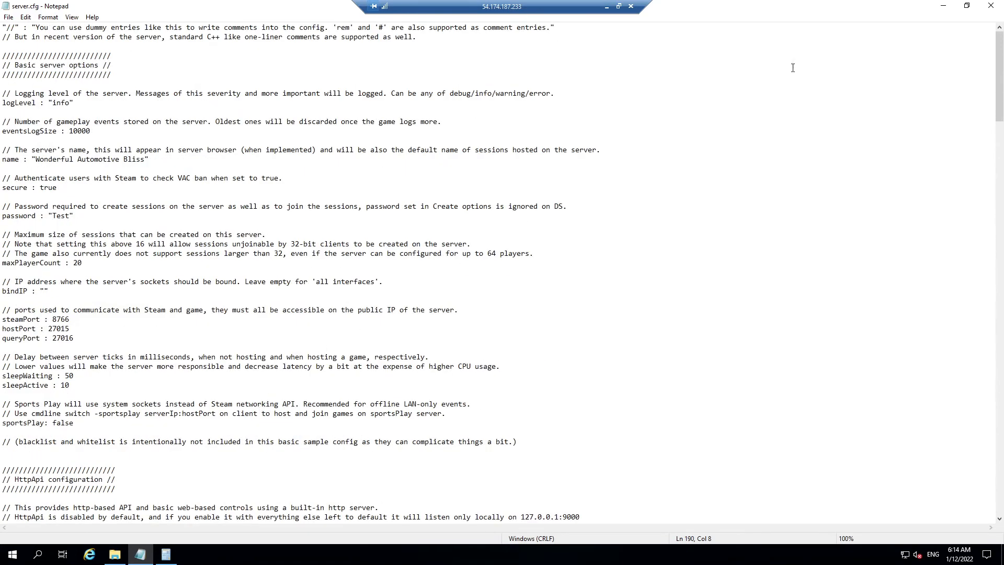
left_click(943, 5)
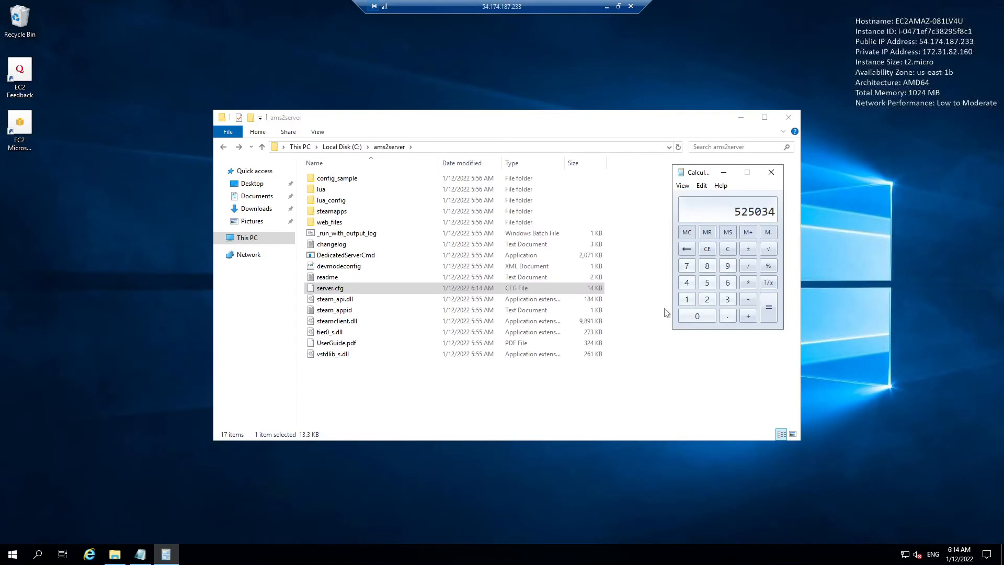
double_click(354, 180)
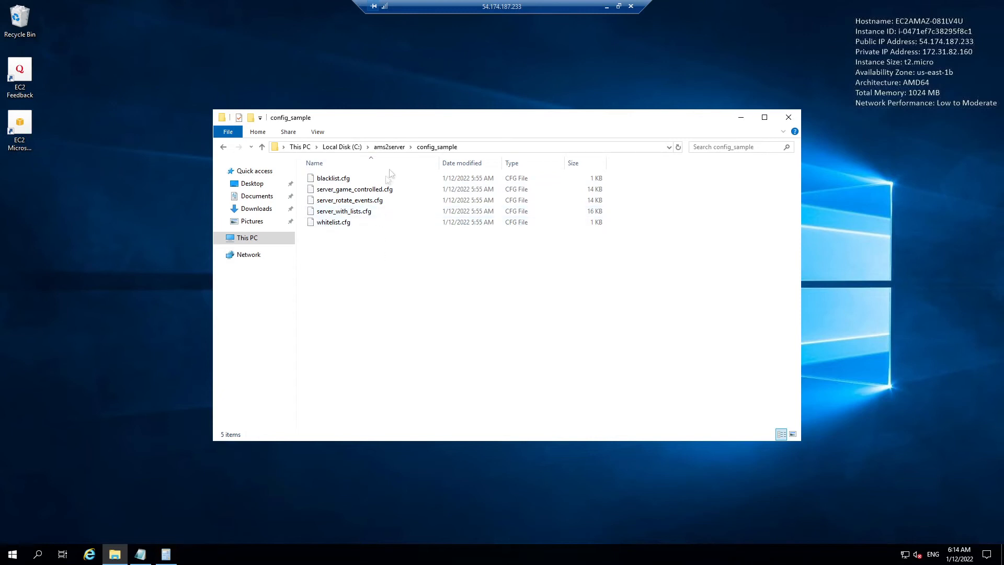
left_click(607, 7)
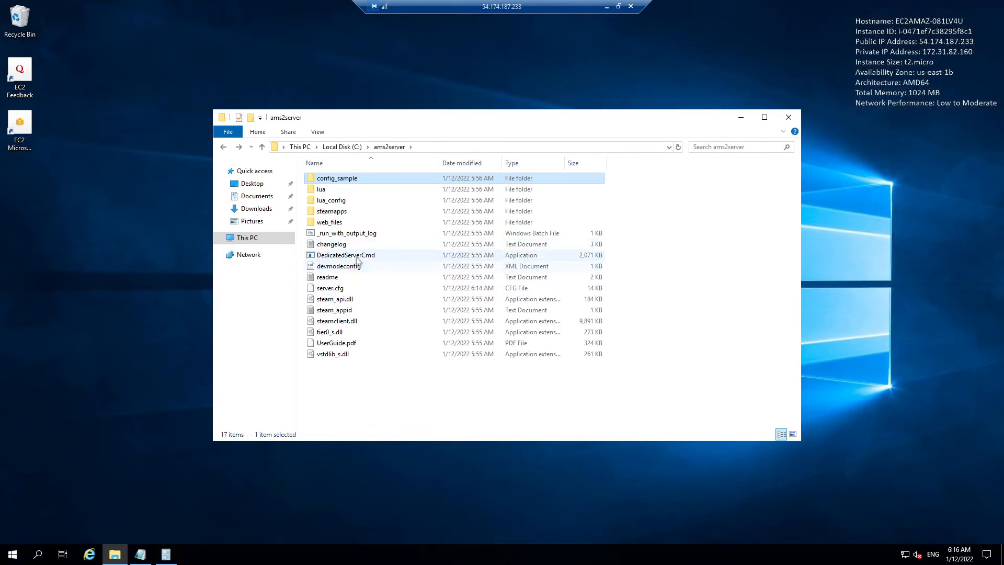
Step: Launch DedicatedServerCmd and confirm its console log reaches the running state
left_click(359, 257)
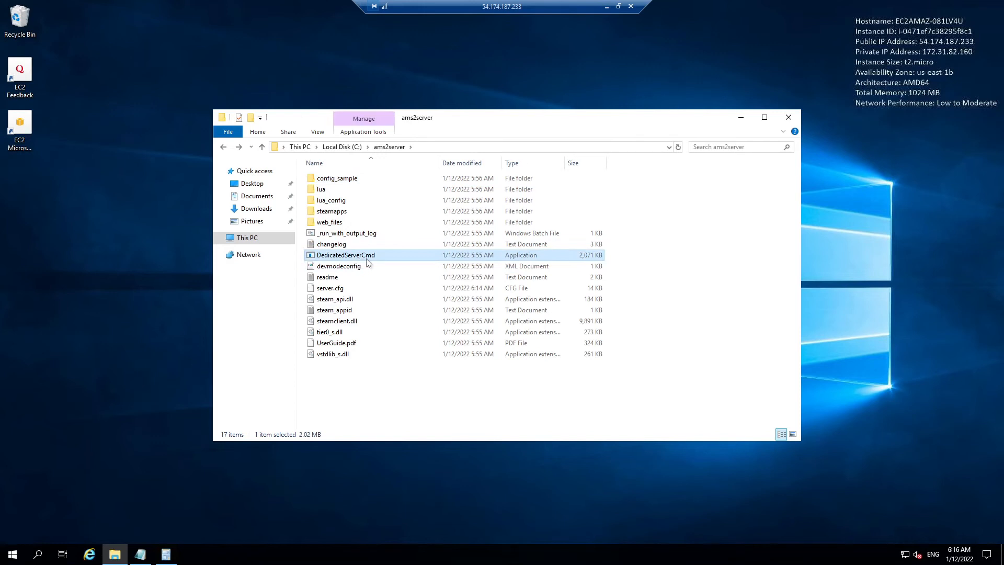
double_click(366, 258)
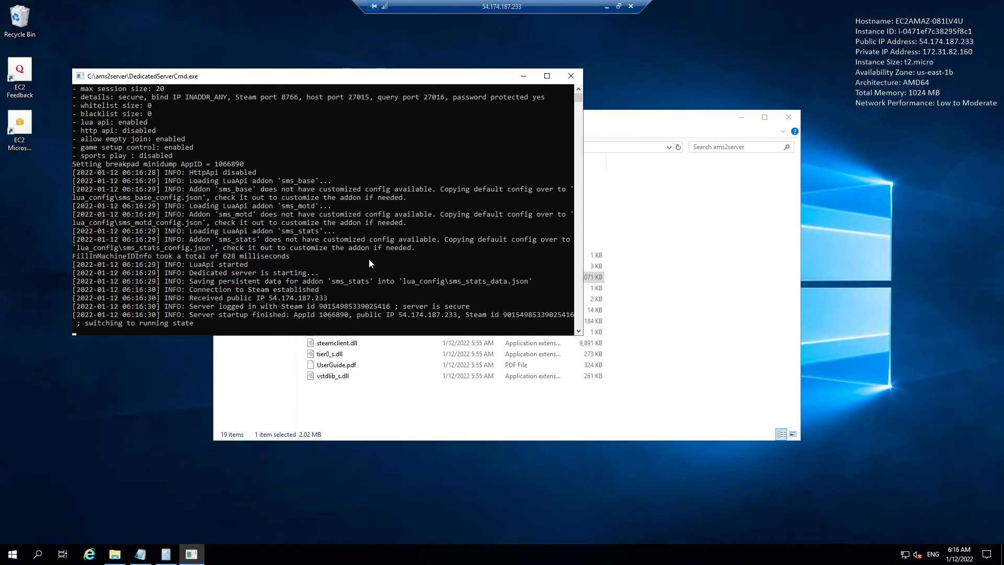
scroll(396, 282, "up", 2)
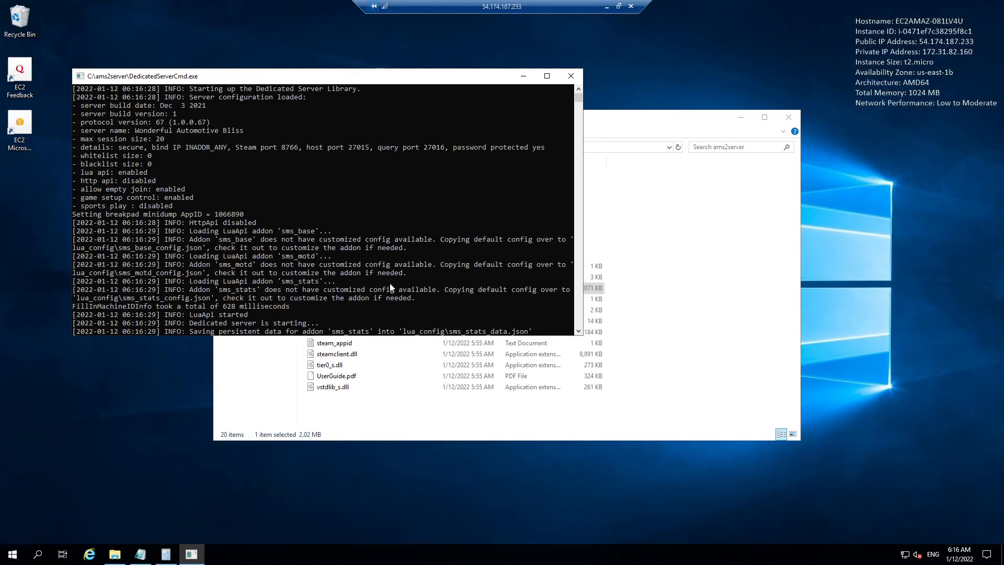
scroll(390, 283, "down", 2)
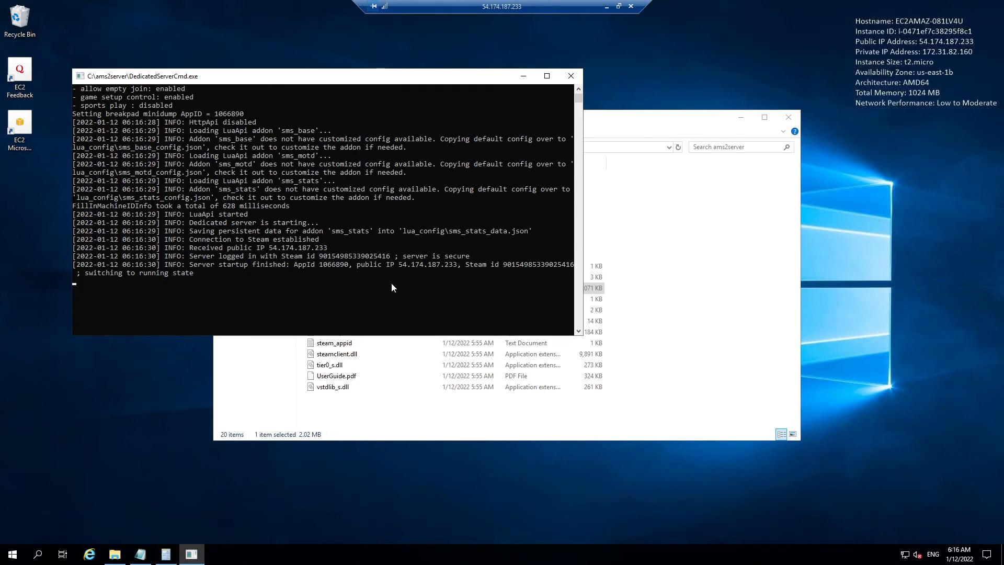
left_click(95, 559)
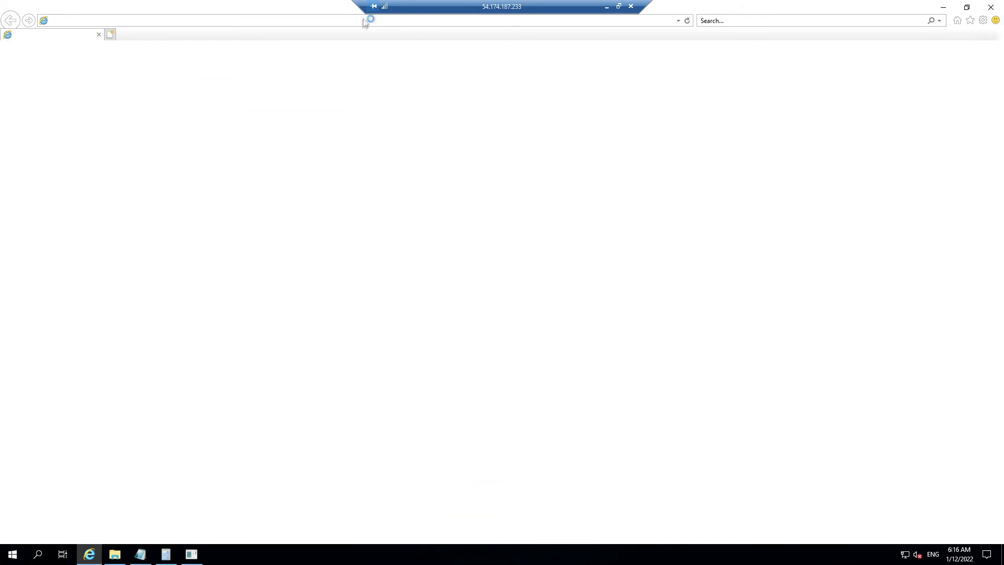
Step: Browse to localhost:8080 in Internet Explorer
left_click(289, 21)
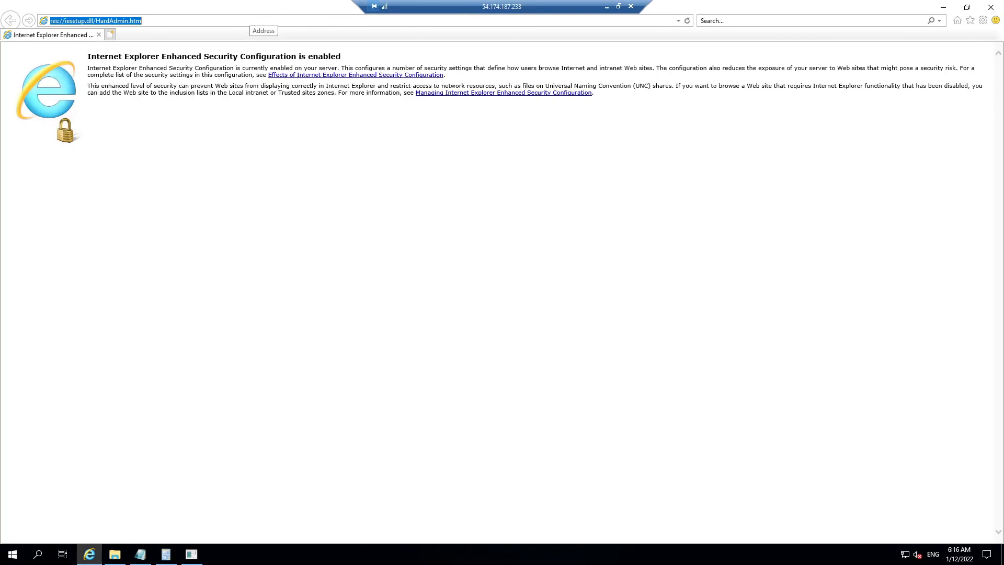
type("localh")
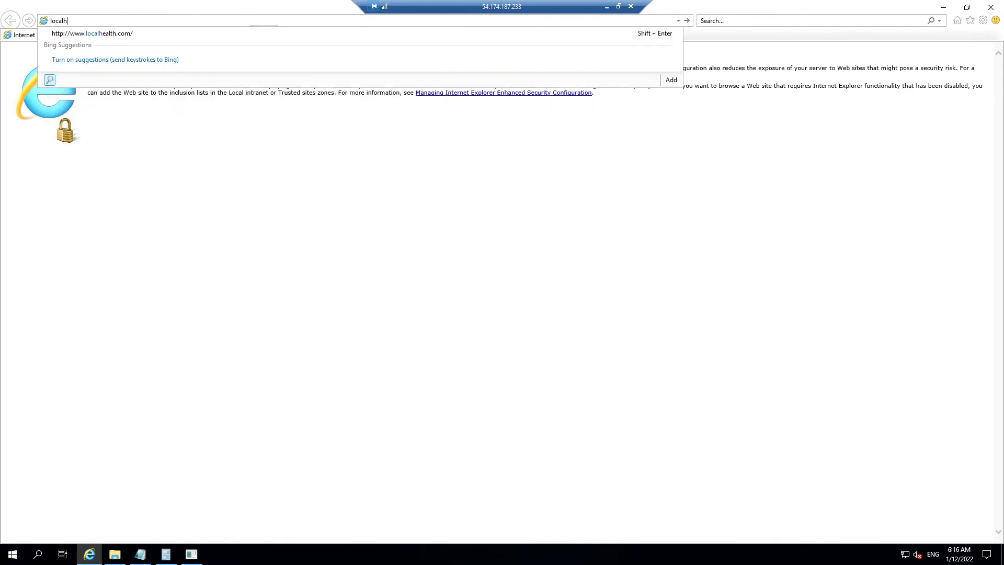
type("ost:8080")
key("Return")
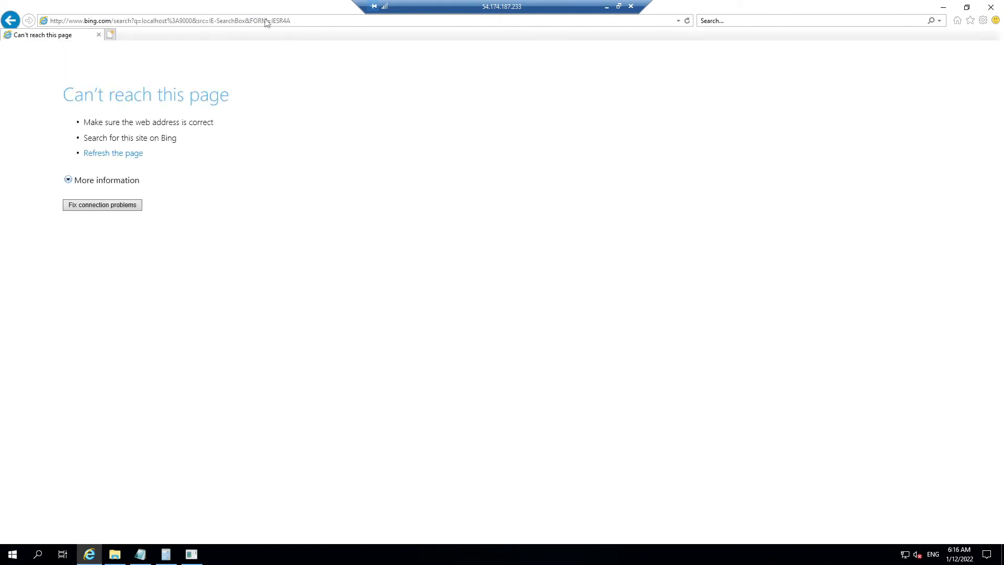
Step: Back in server.cfg, set enableHttpApi to true
left_click(943, 7)
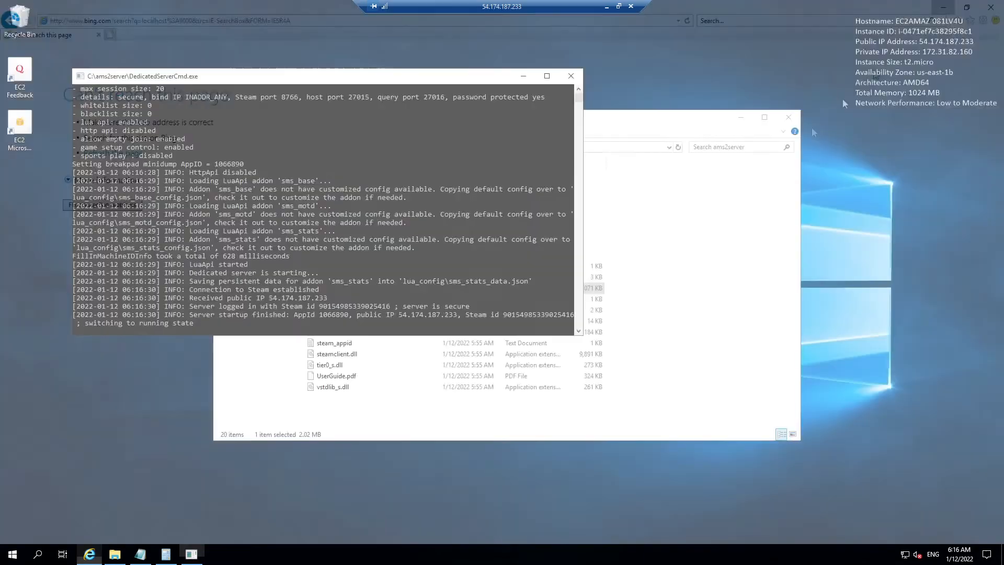
left_click(363, 419)
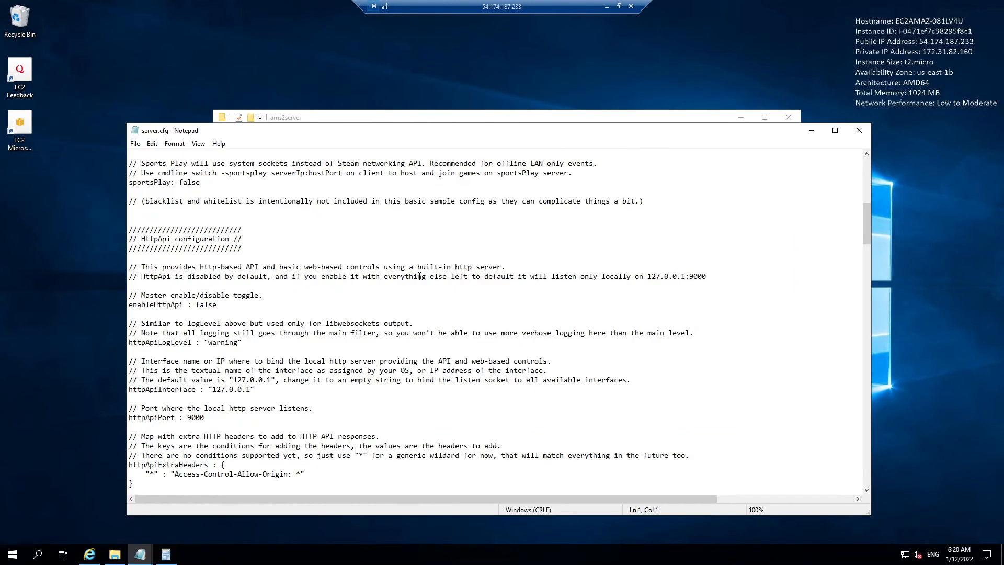
scroll(420, 276, "down", 1)
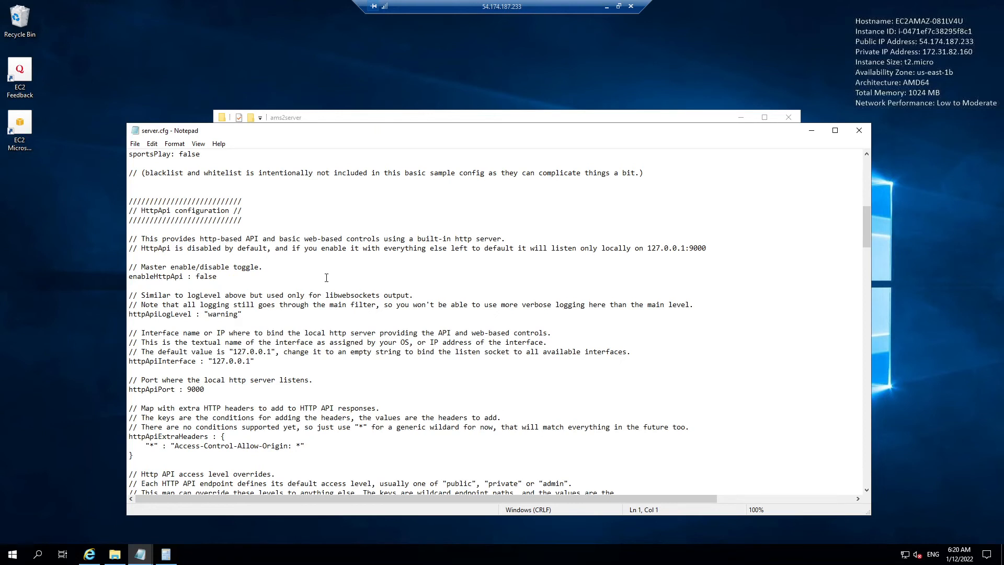
scroll(326, 278, "down", 1)
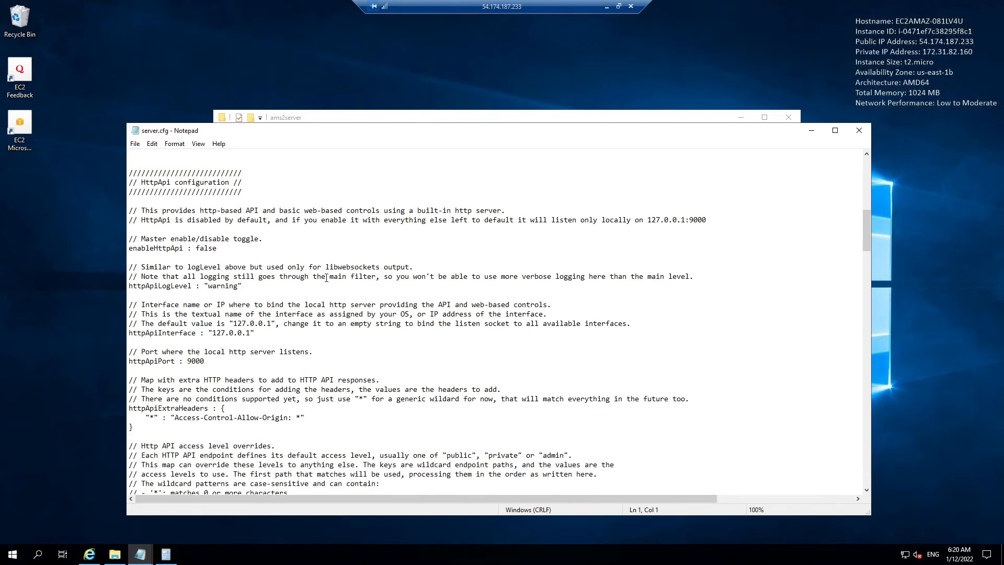
scroll(326, 278, "down", 1)
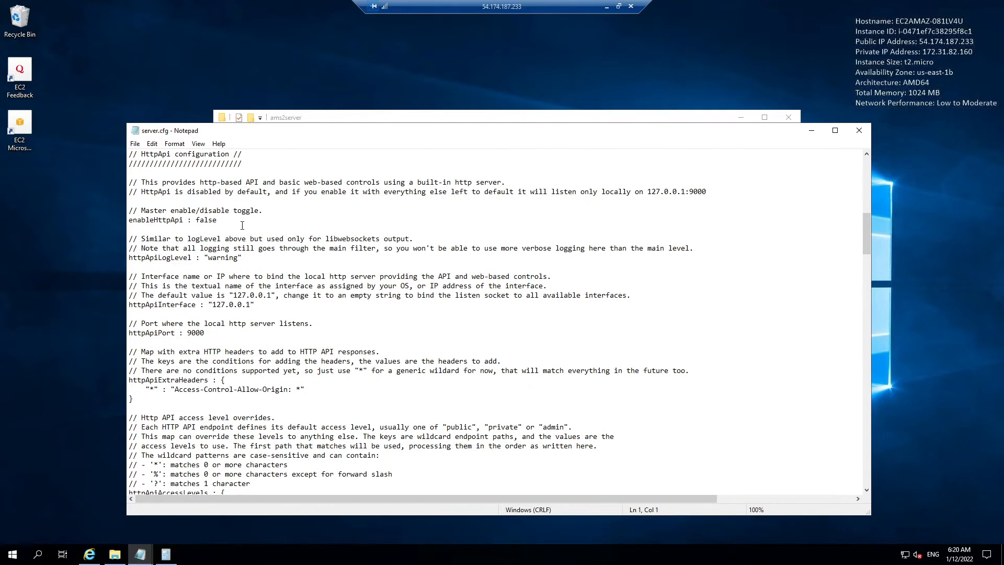
mouse_move(218, 221)
left_mouse_down()
mouse_move(189, 222)
mouse_move(198, 222)
left_mouse_up()
type("true")
Step: Scroll down to the httpApiUsers and httpApiGroups sections
scroll(323, 258, "down", 1)
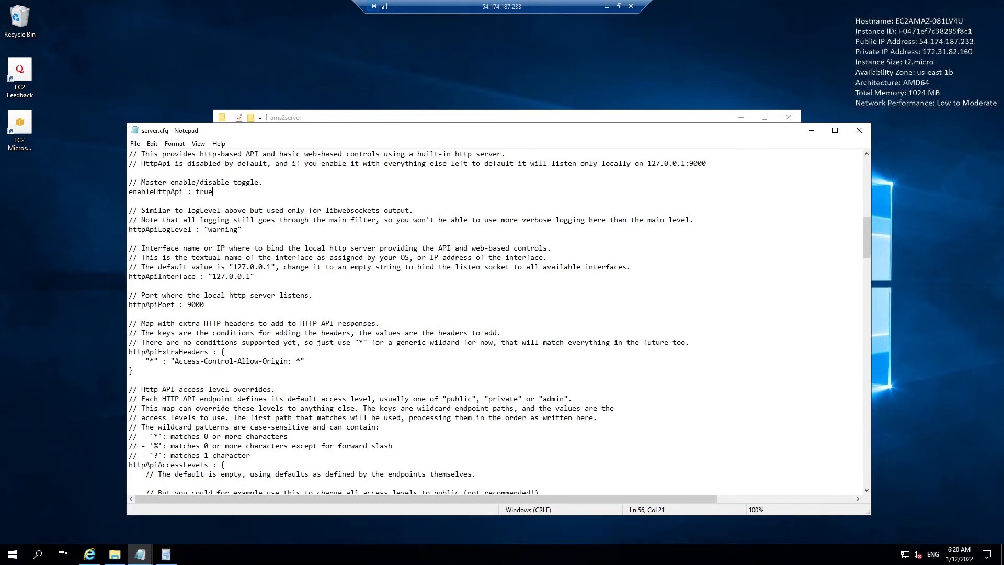
scroll(323, 258, "down", 4)
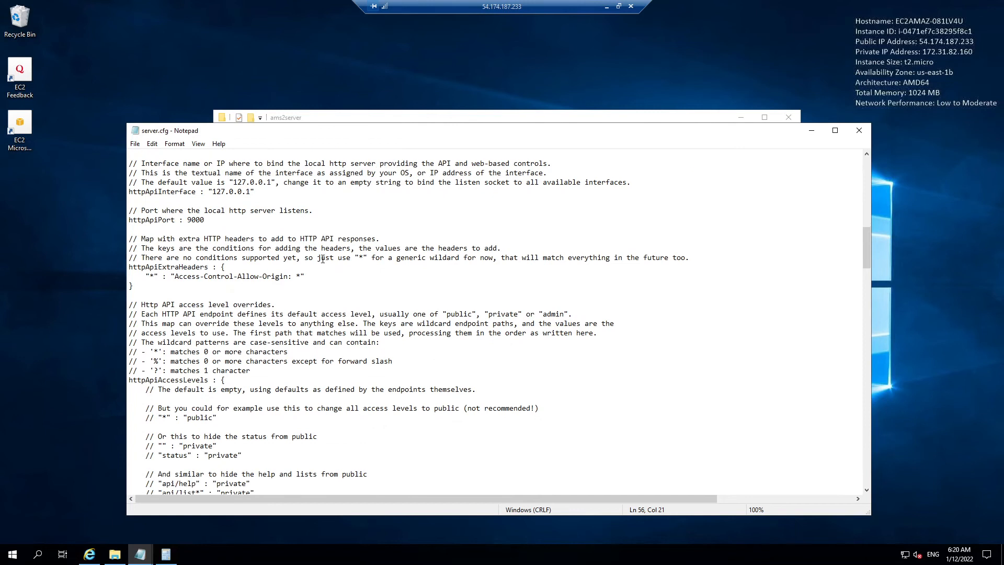
scroll(322, 258, "down", 5)
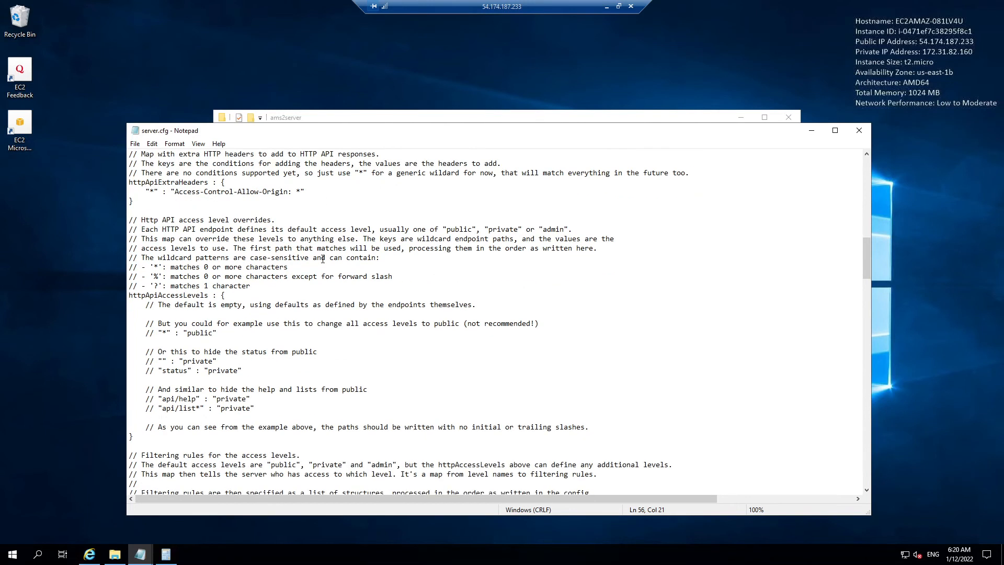
scroll(323, 258, "down", 6)
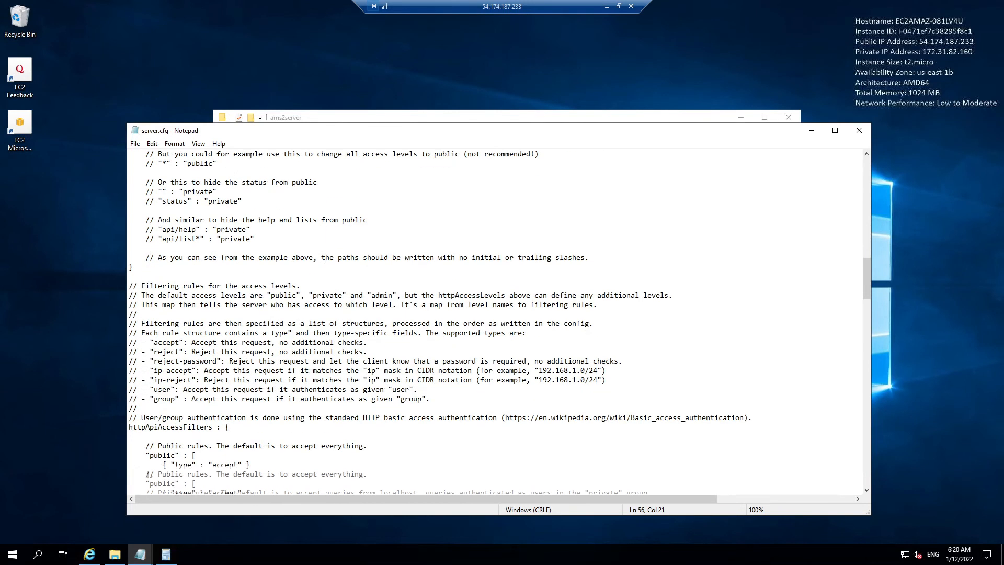
scroll(323, 258, "down", 6)
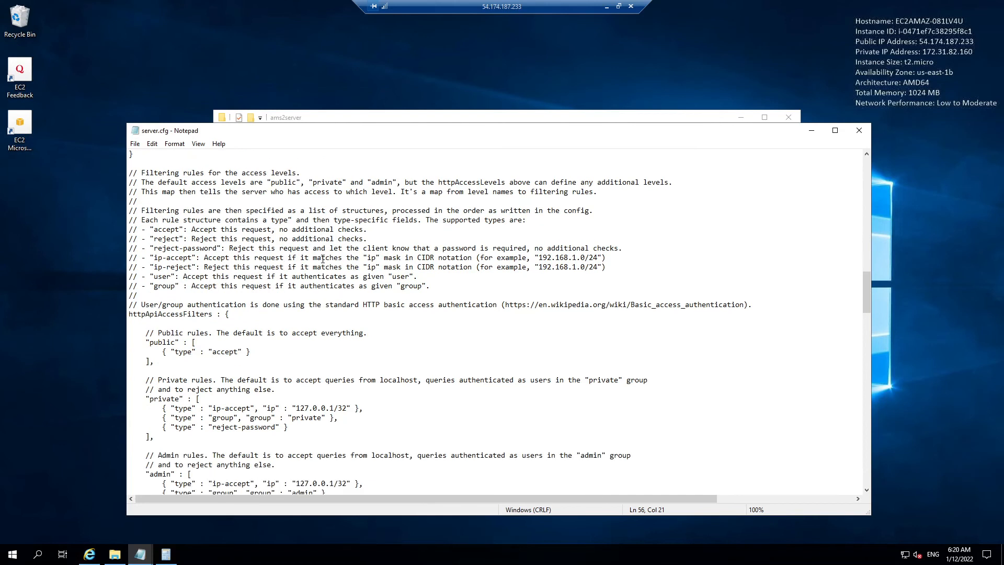
scroll(322, 259, "down", 1)
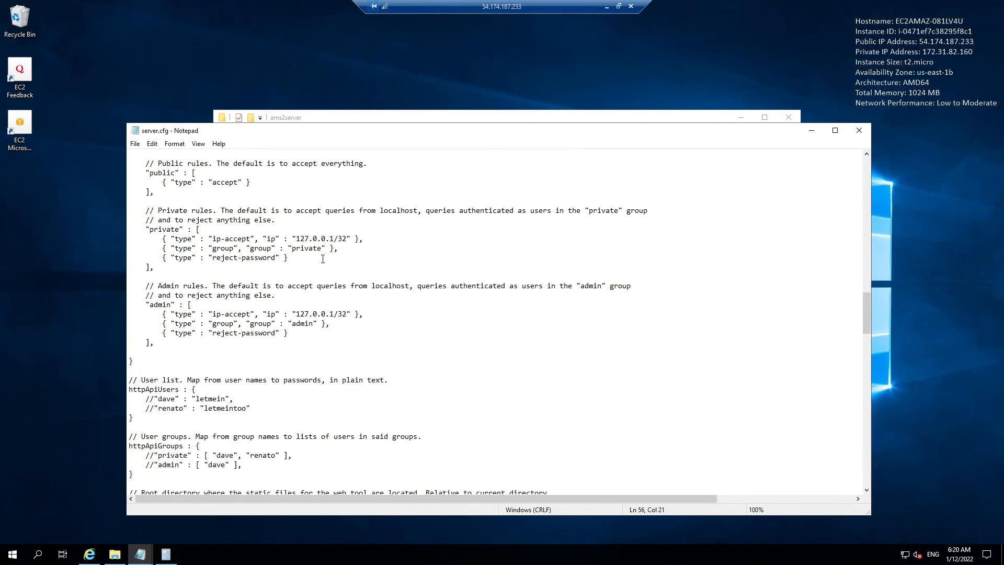
scroll(322, 258, "down", 3)
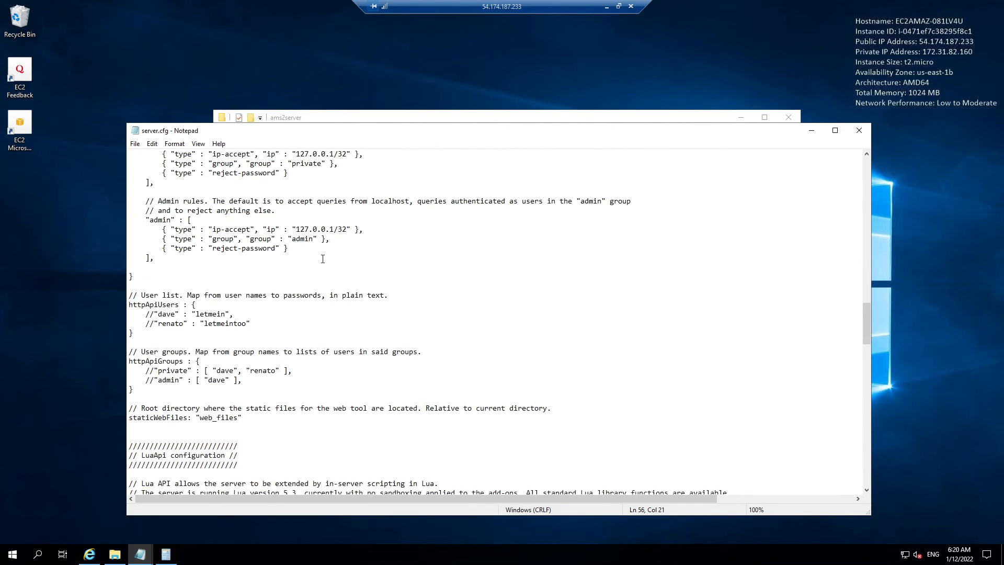
scroll(322, 258, "down", 2)
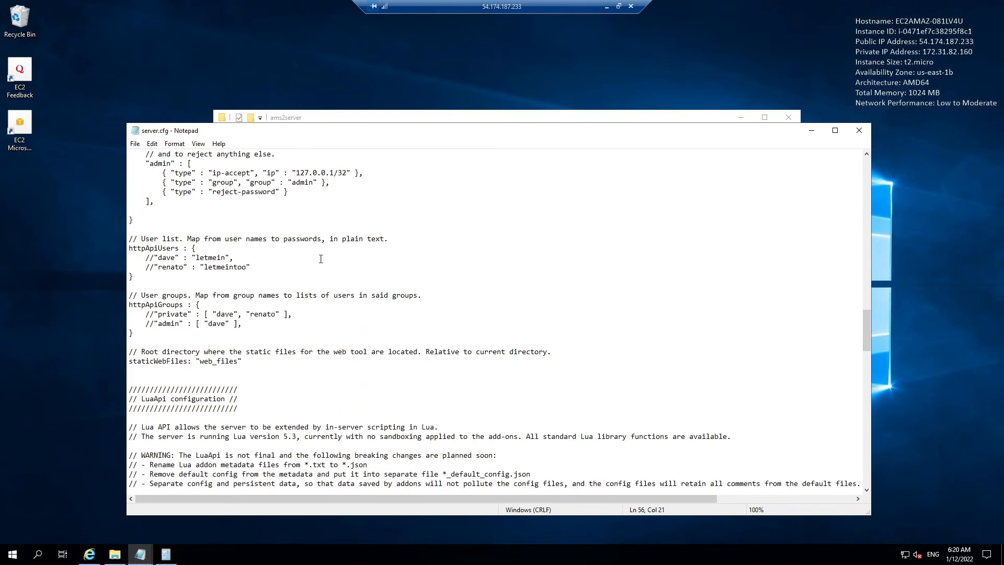
scroll(274, 248, "down", 1)
Step: Add a "test" user line under httpApiUsers
left_click(261, 239)
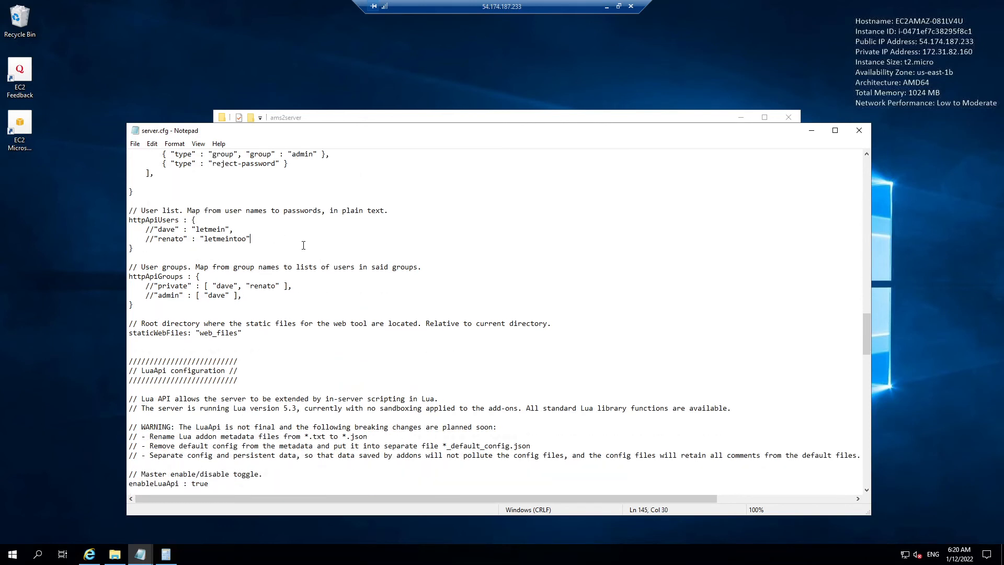
key("Return")
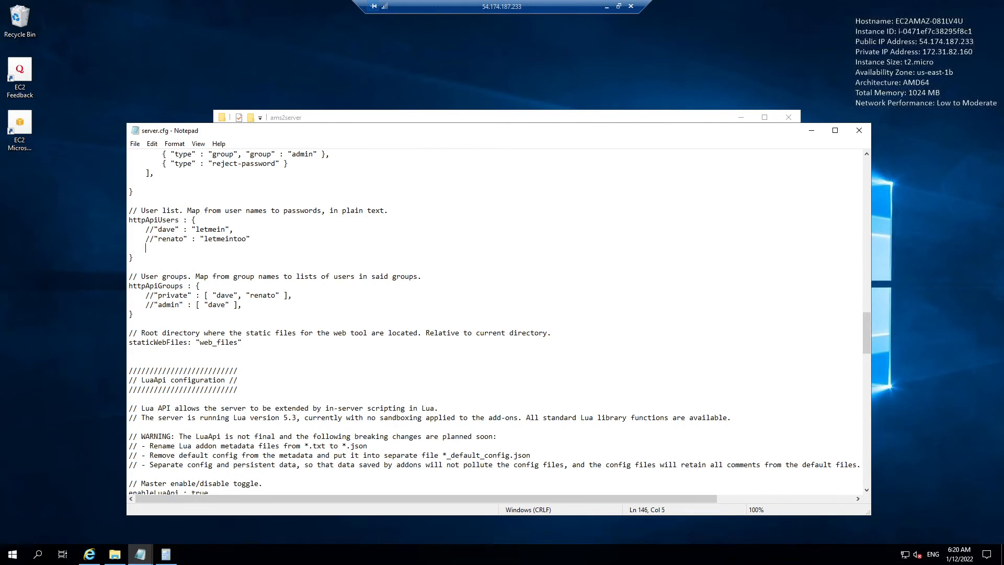
type("\"test\" :")
type("\"test\"")
Step: Add "private" and "admin" group entries, each listing the "test" user
left_click(251, 307)
key("Return")
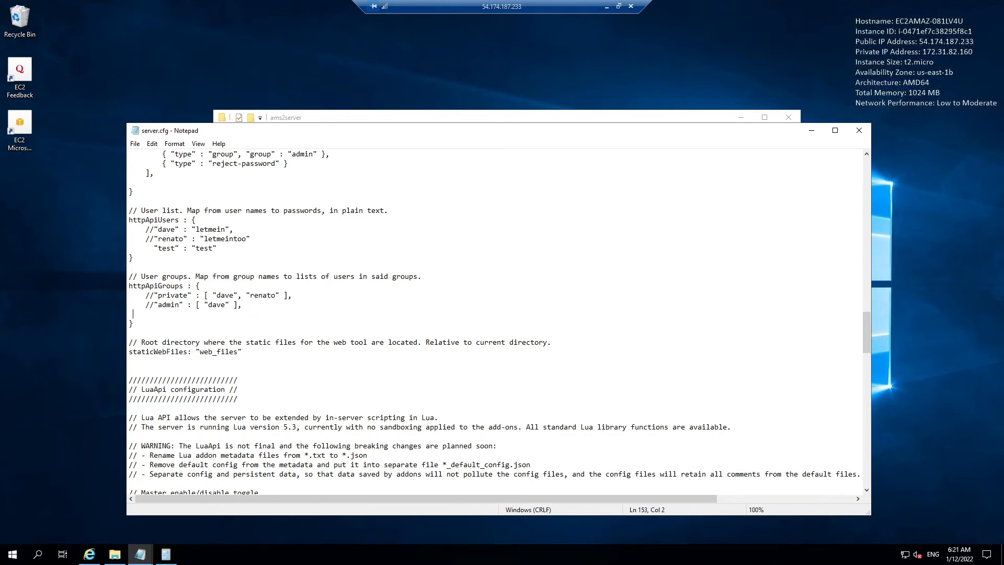
type("\"private\" : [ \"test\" ],")
key("Return")
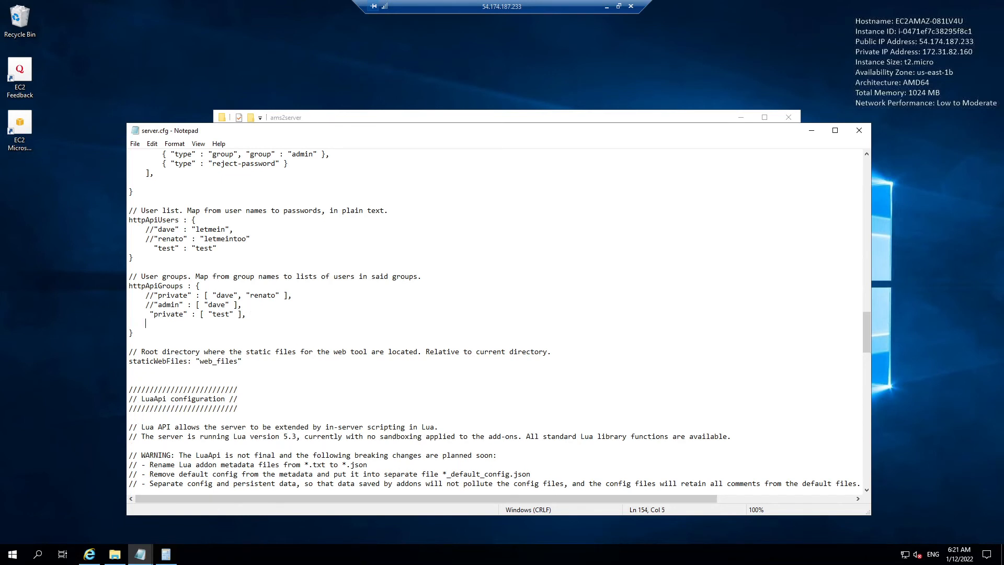
type("\"admin\" : p")
key("BackSpace")
type("[ \"test\" ],")
Step: Relaunch DedicatedServerCmd from the ams2server folder with the HTTP API enabled
left_click(374, 119)
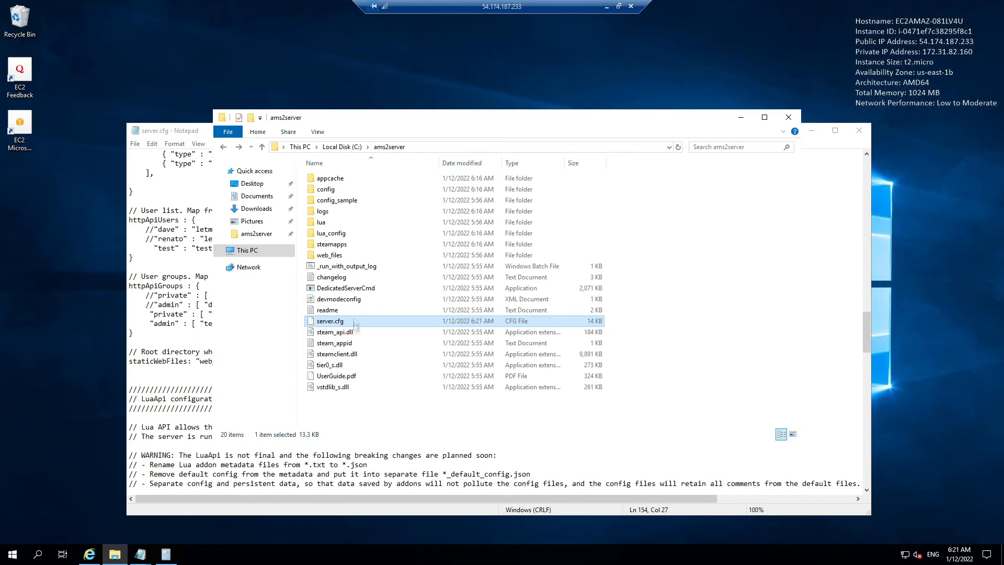
left_click(353, 289)
double_click(354, 289)
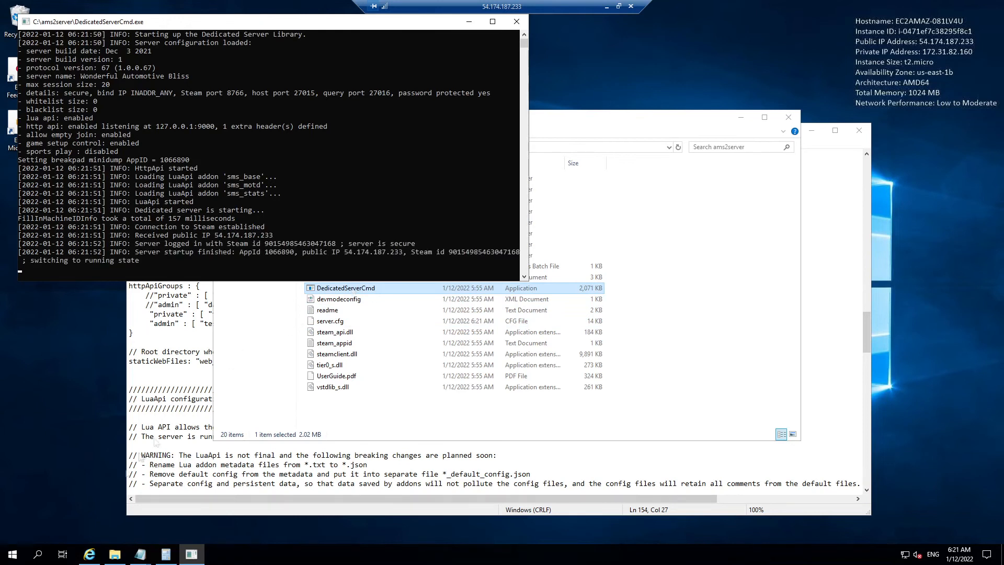
left_click(89, 554)
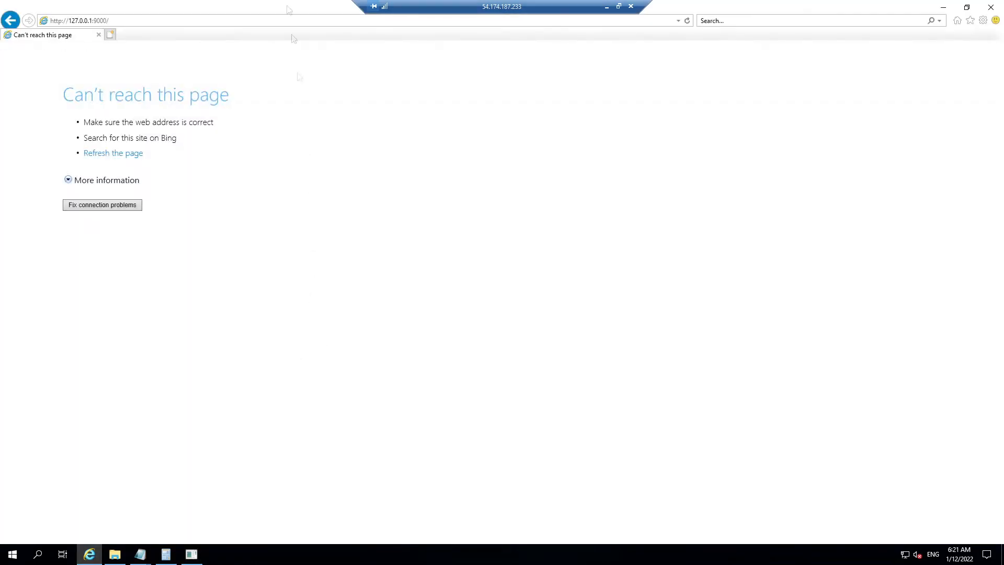
Step: Open localhost:9000 in Internet Explorer and sign in with the new user's name and password
left_click(169, 20)
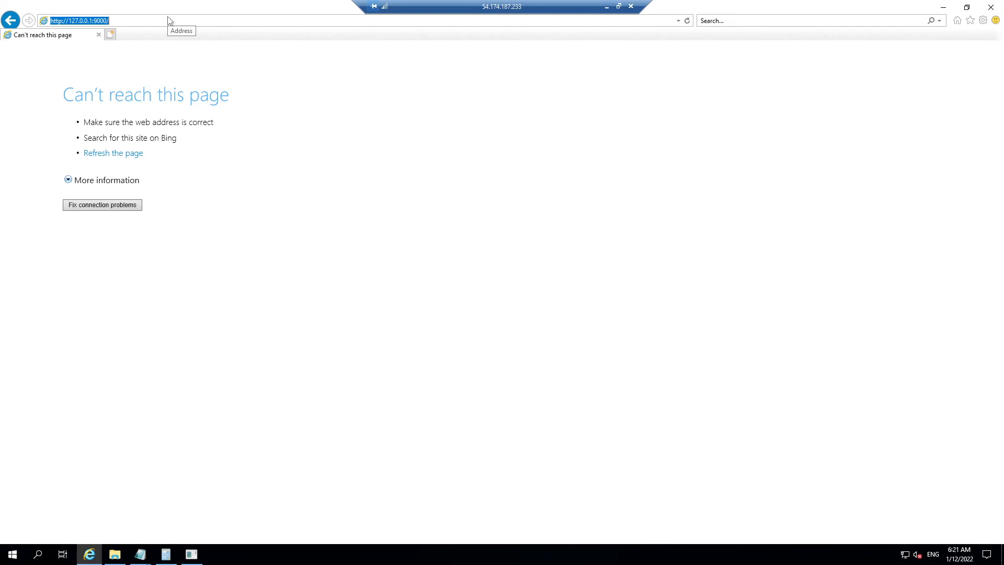
key("Return")
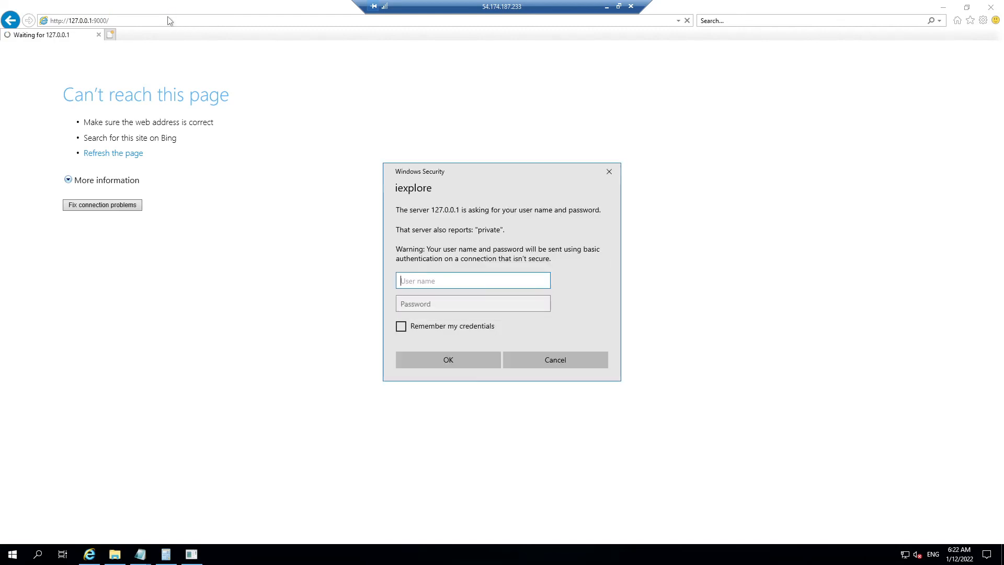
left_click(609, 177)
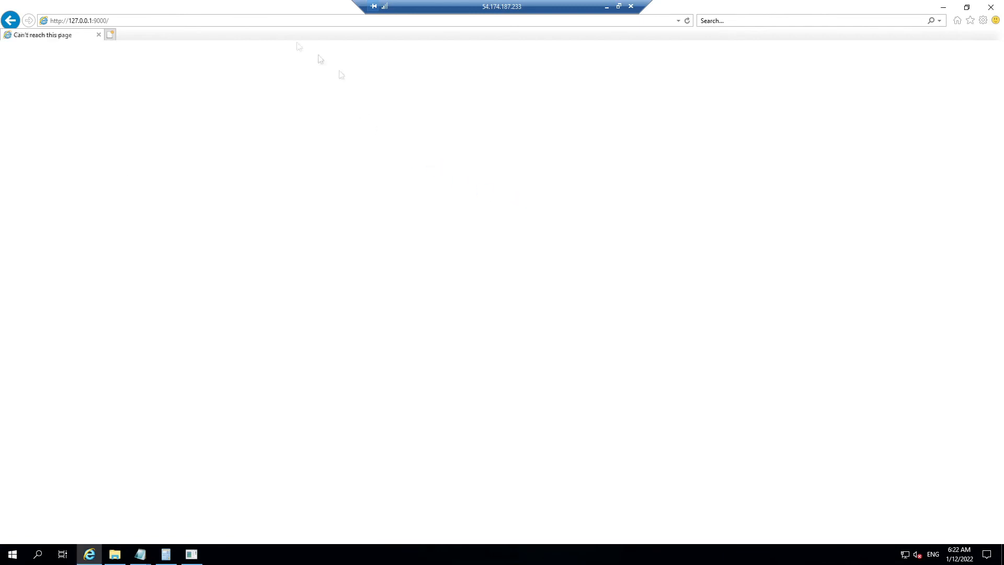
left_click(166, 23)
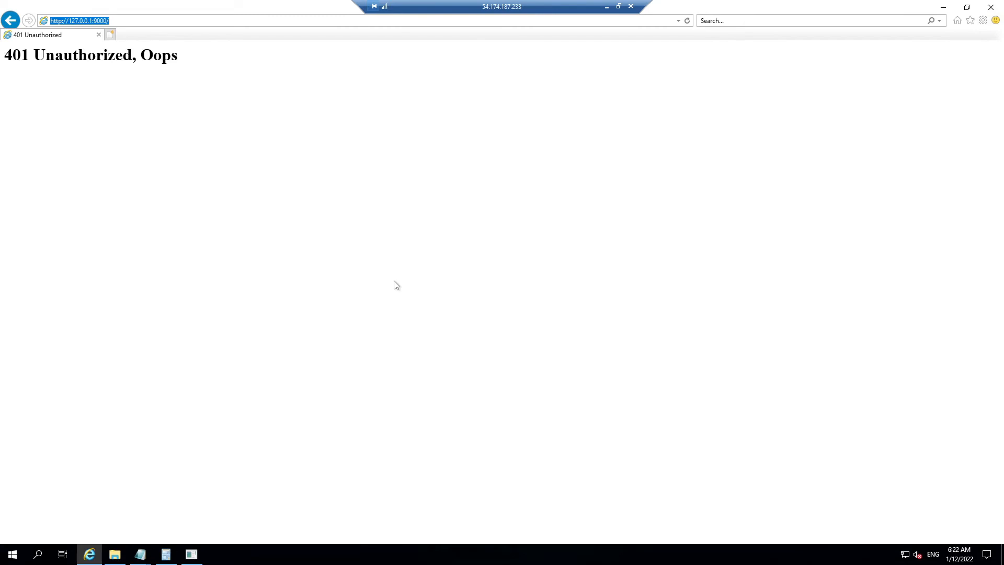
type("localhost")
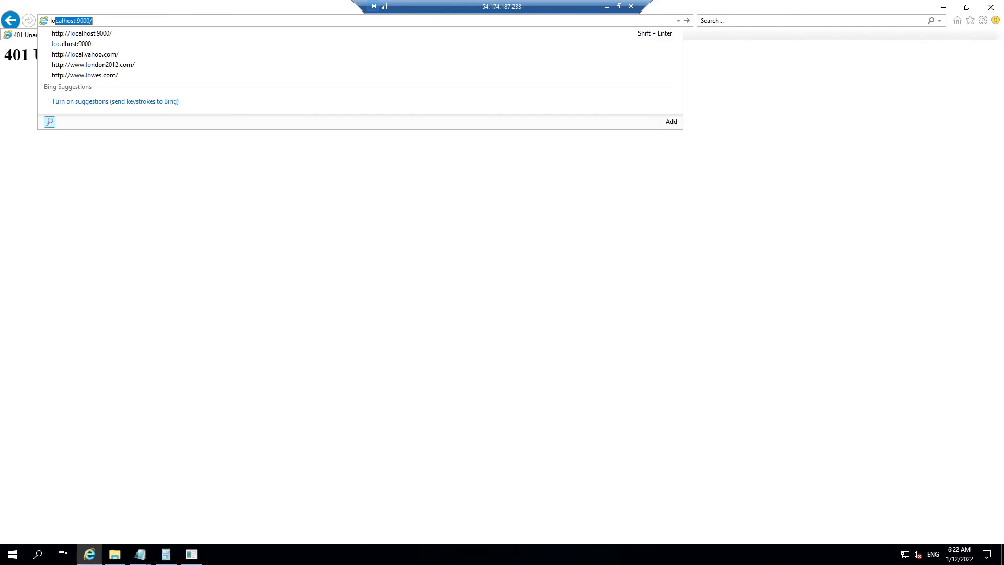
key("Return")
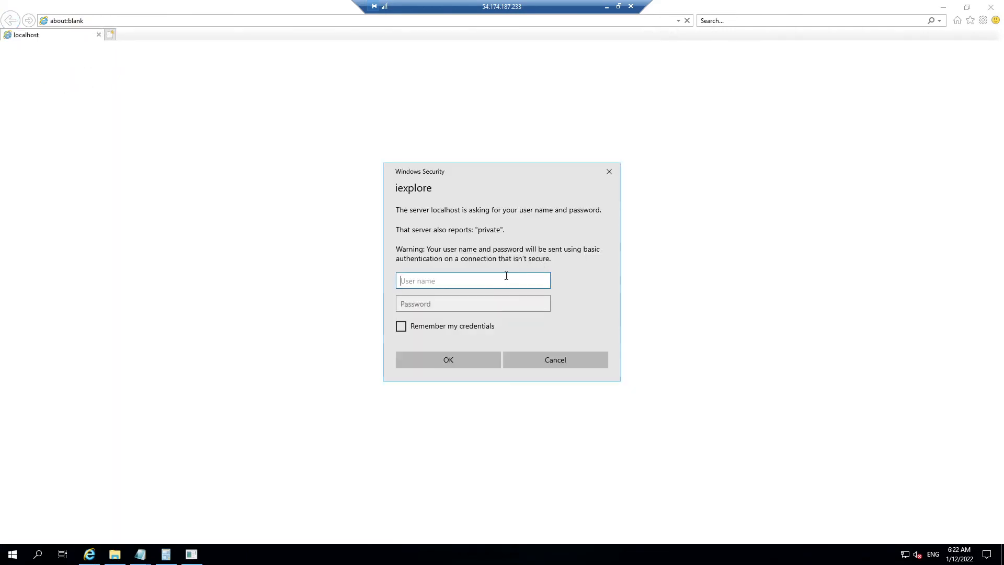
type("test")
key("Tab")
type("test")
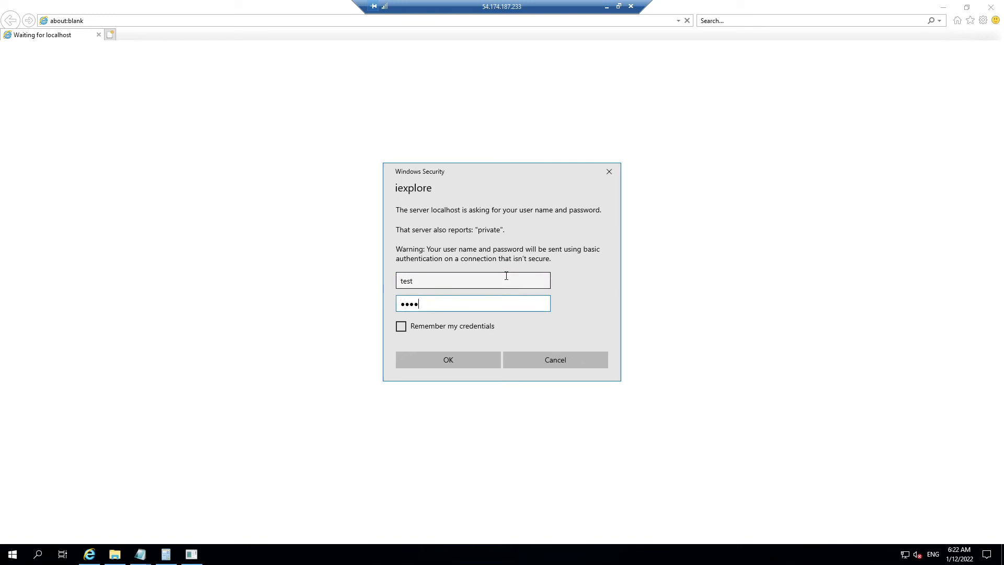
left_click(461, 358)
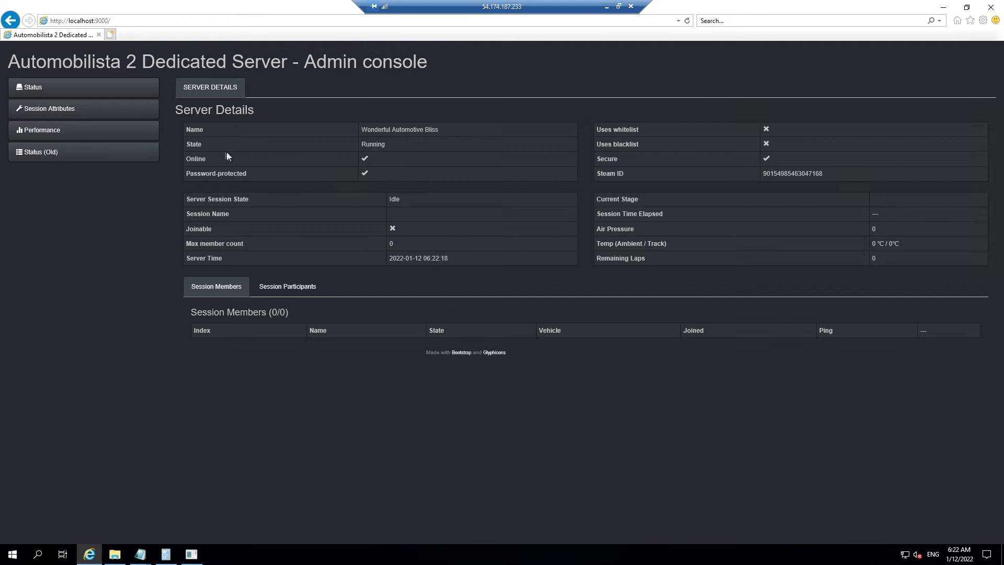
Step: Switch between the admin console's Session Attributes and Server Status sections
left_click(151, 115)
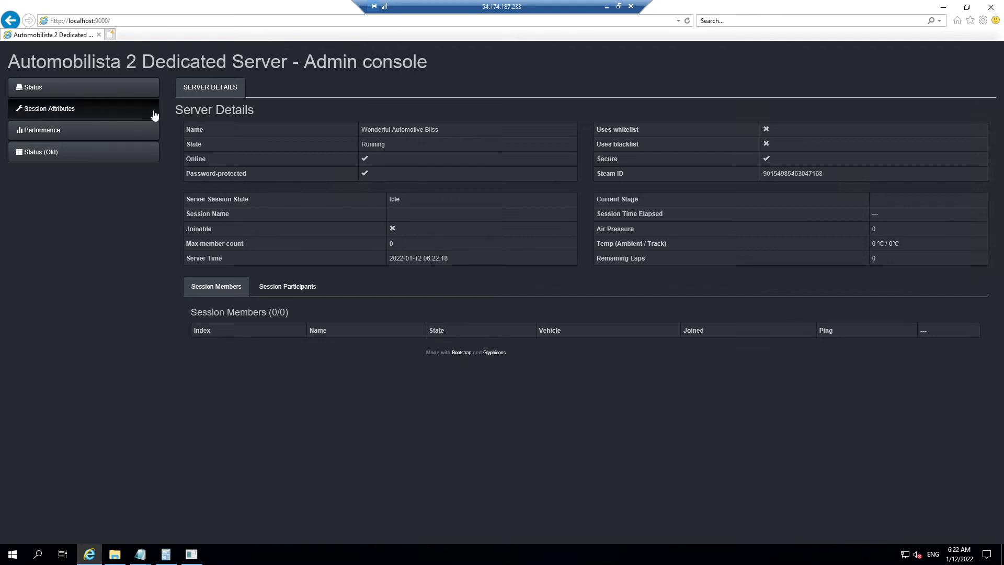
left_click(116, 89)
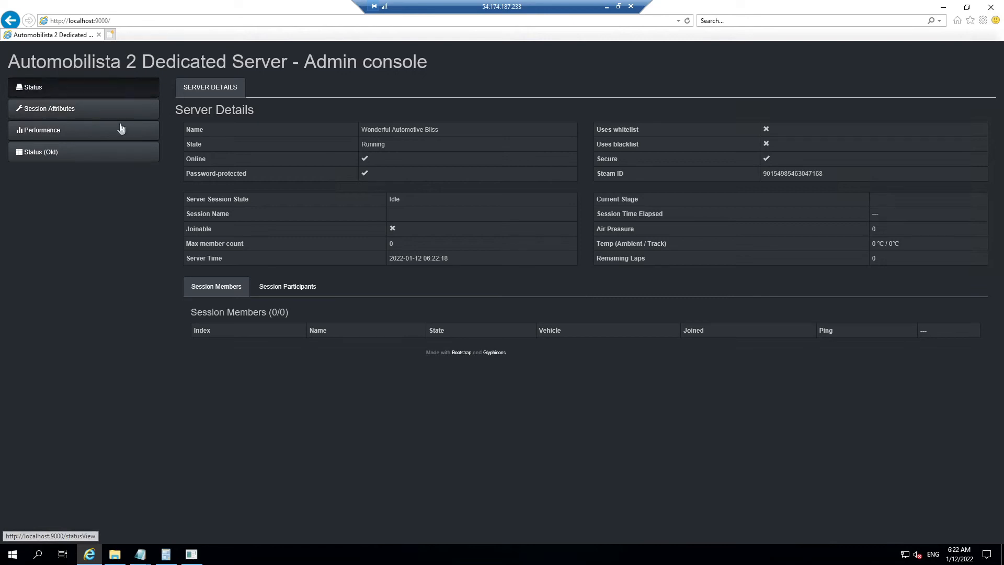
left_click(104, 114)
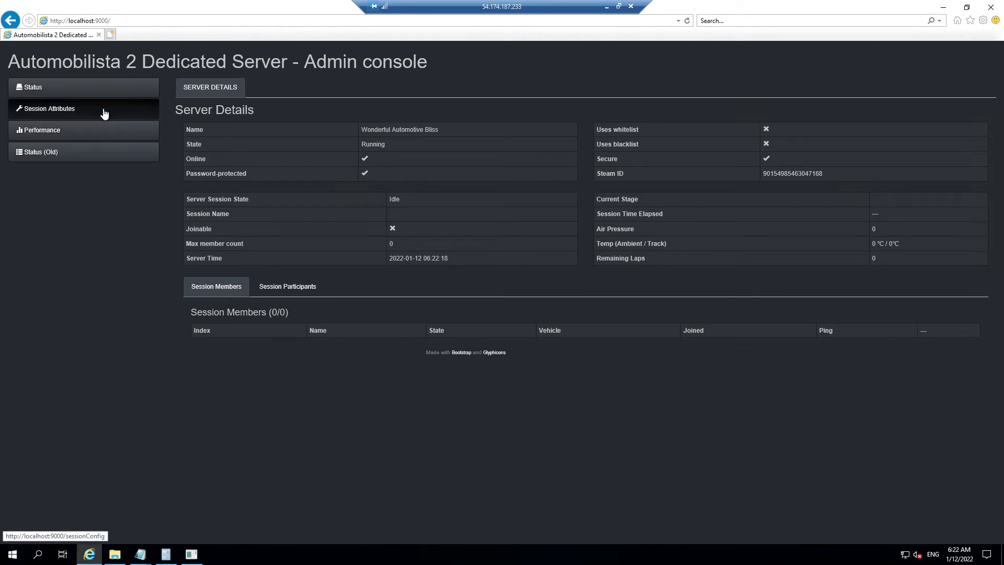
left_click(80, 93)
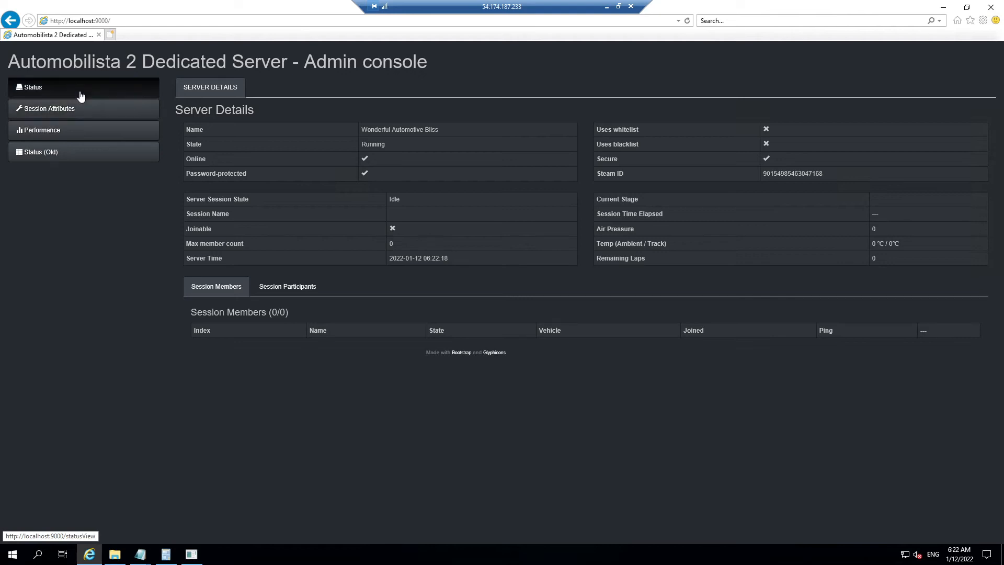
Step: Minimize the browser, Remote Desktop and server.cfg Notepad, then reopen the Session Attributes page
left_click(943, 7)
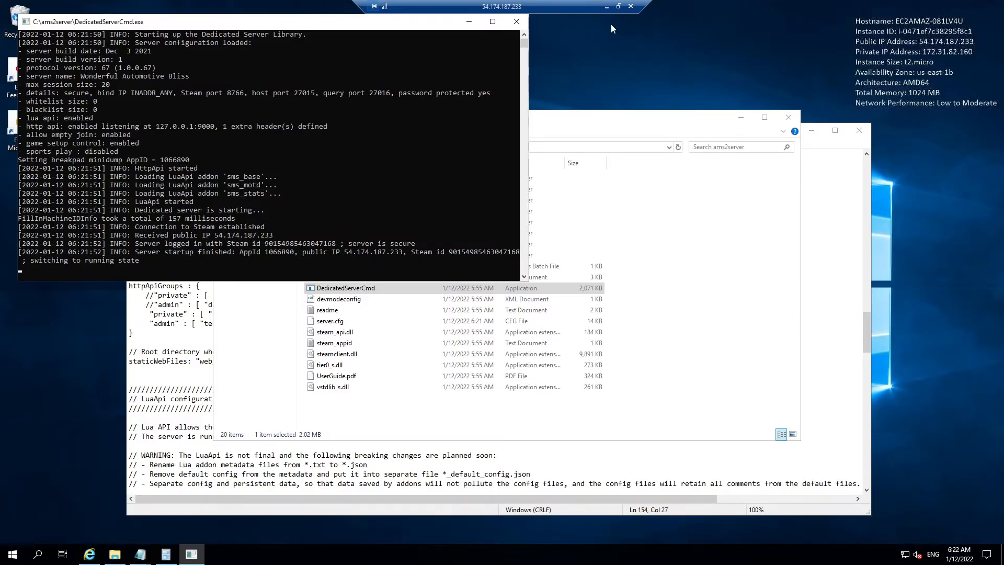
left_click(607, 7)
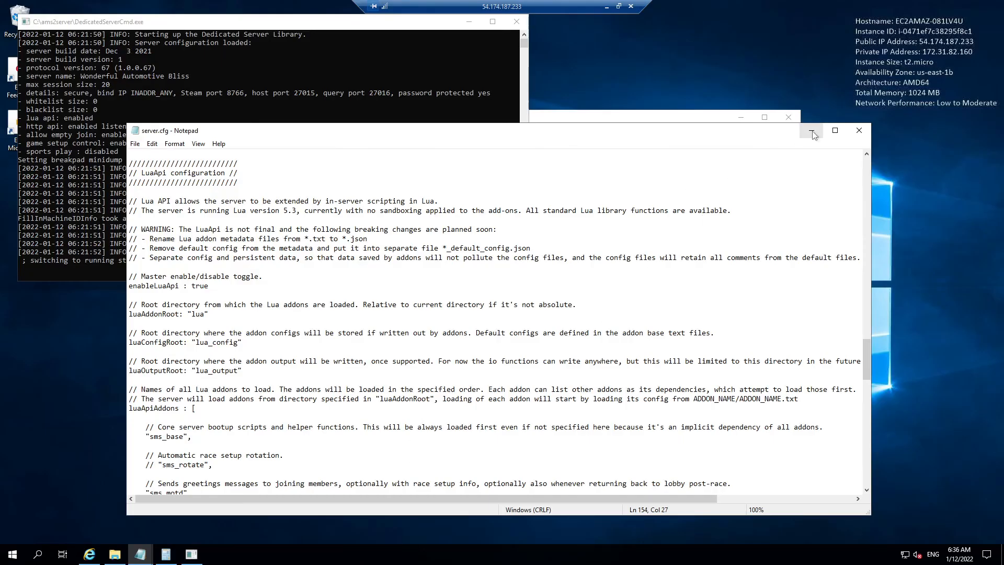
left_click(811, 131)
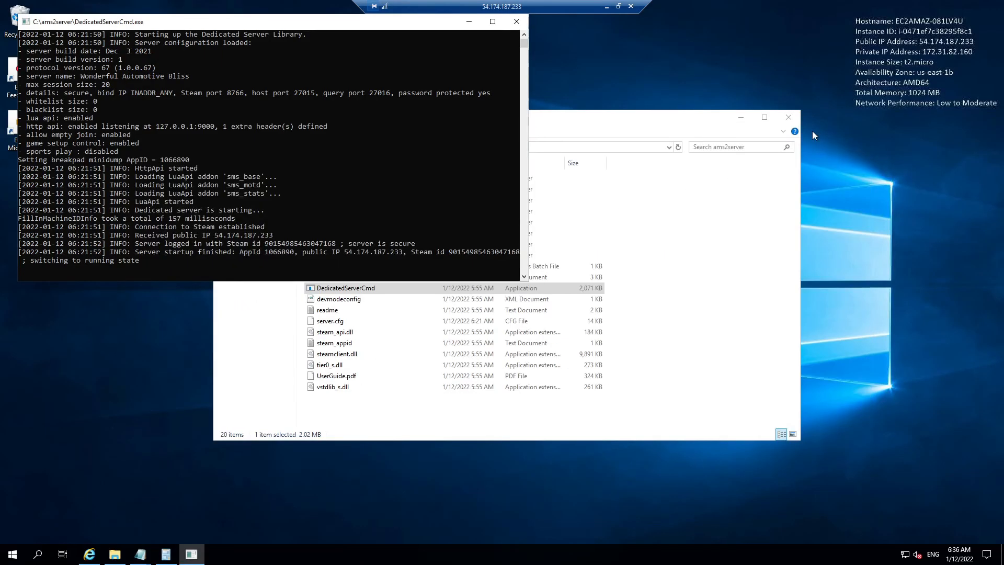
left_click(90, 555)
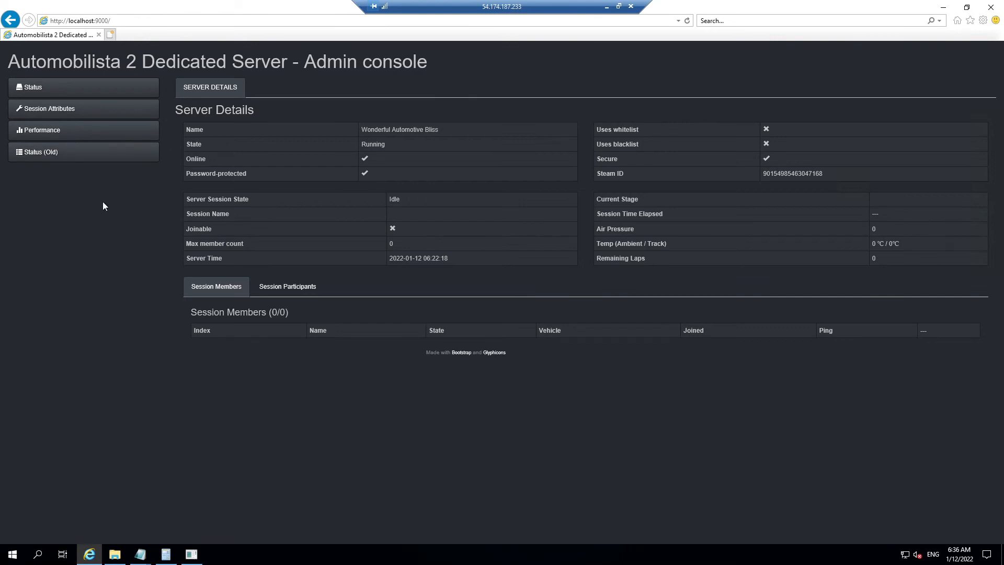
left_click(65, 113)
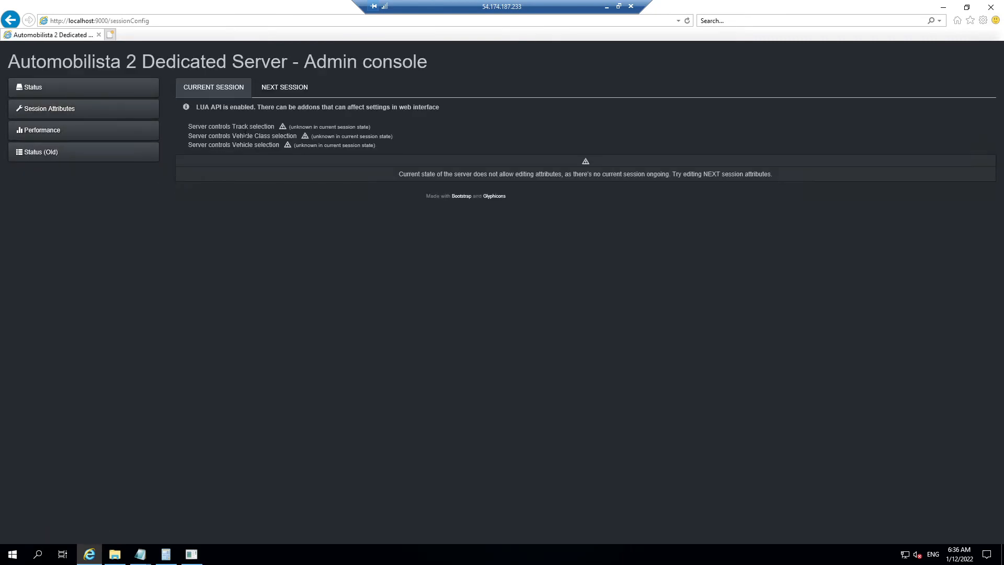
Step: Save the next session with track Kansai_East (52) and vehicle Caterham Supersport, then minimize the browser
left_click(287, 88)
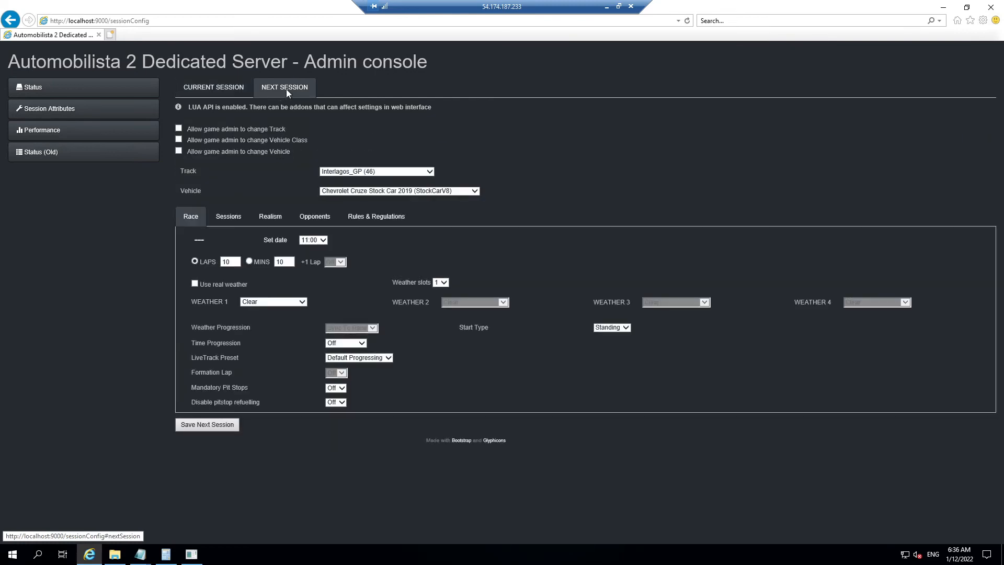
left_click(206, 93)
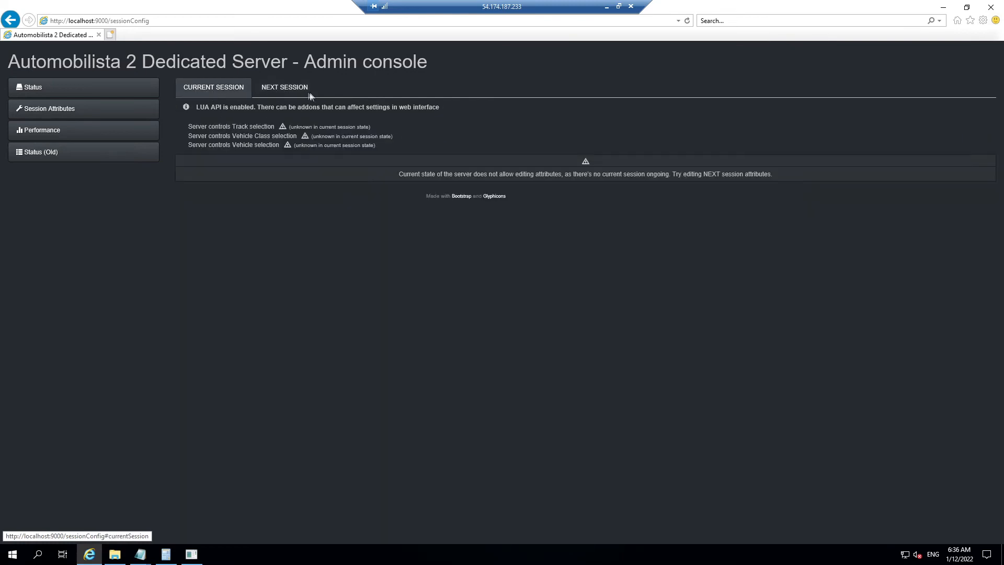
left_click(291, 93)
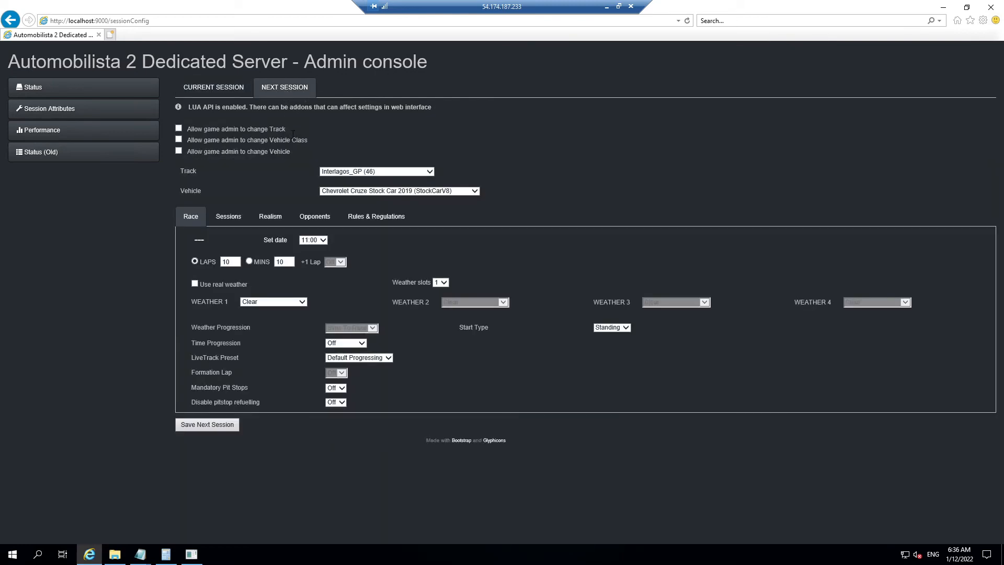
left_click(371, 174)
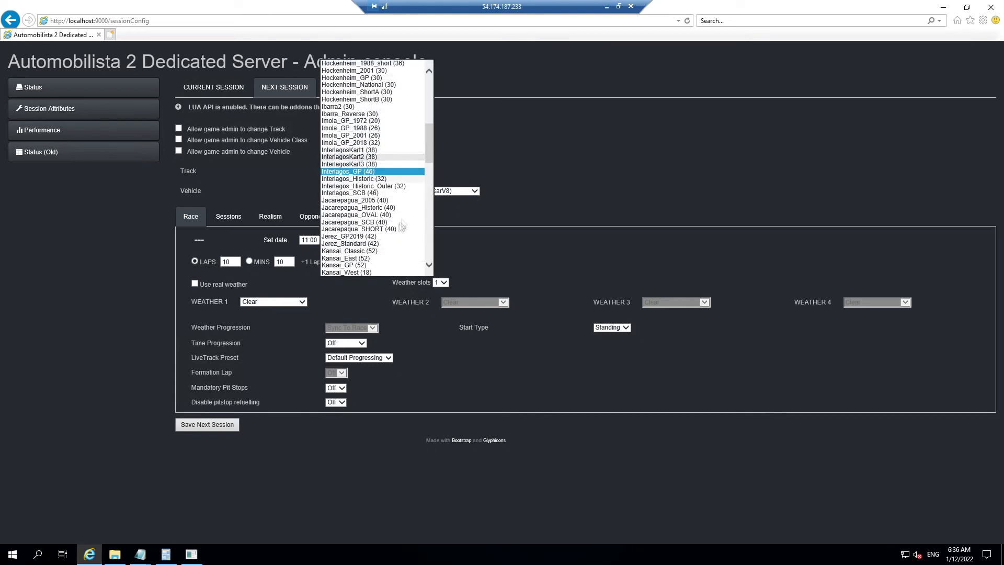
left_click(386, 258)
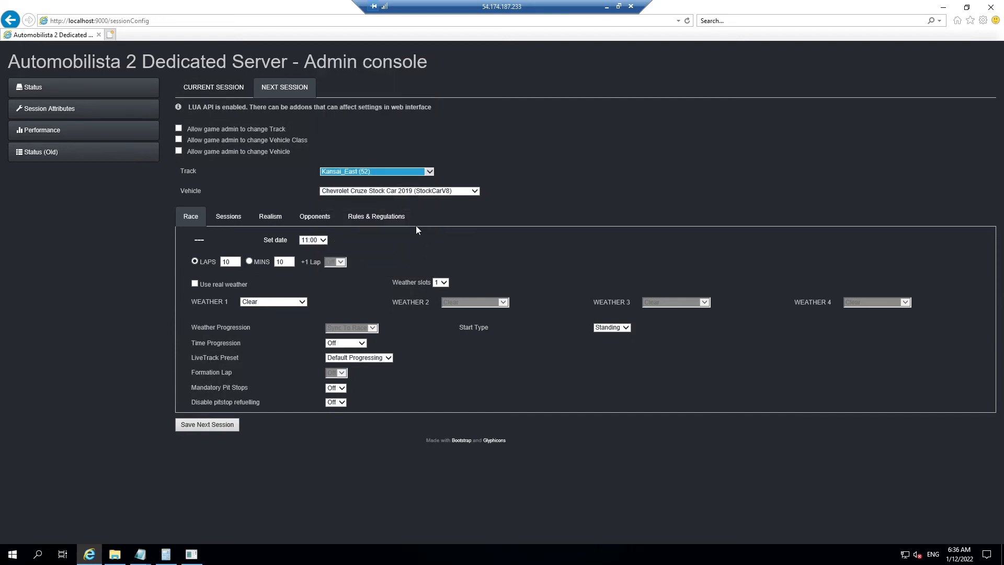
left_click(404, 191)
left_click(403, 194)
left_click(403, 191)
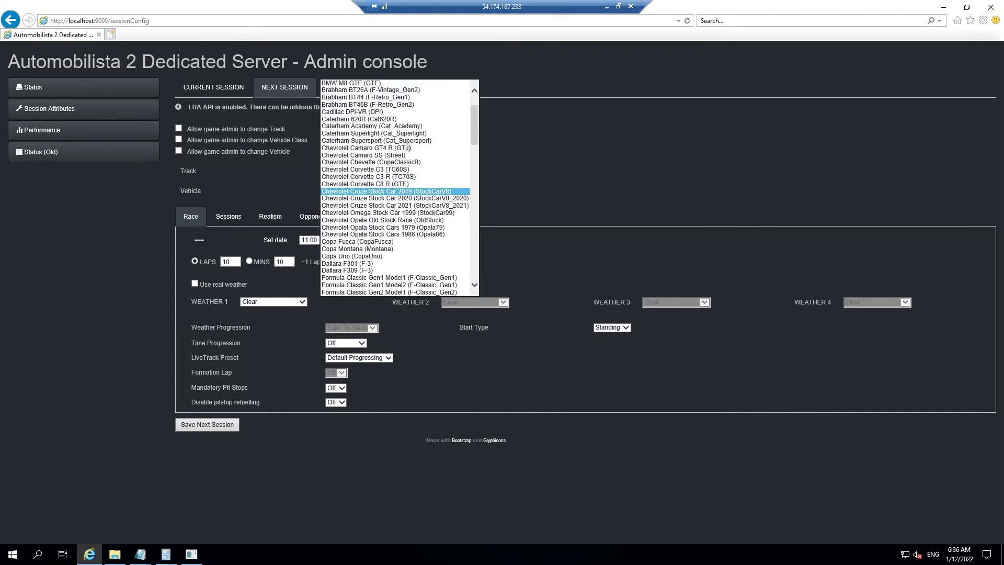
left_click(366, 140)
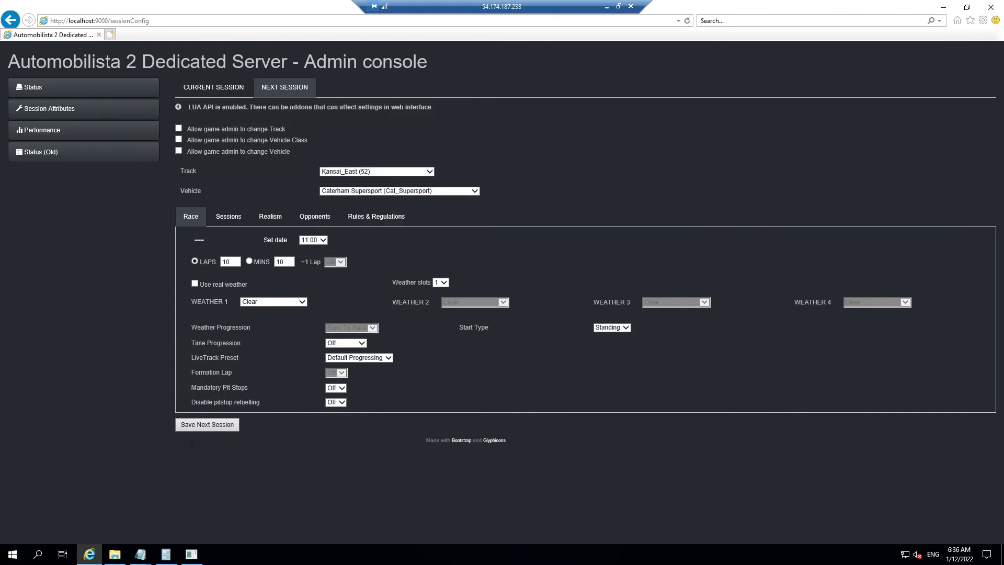
left_click(210, 427)
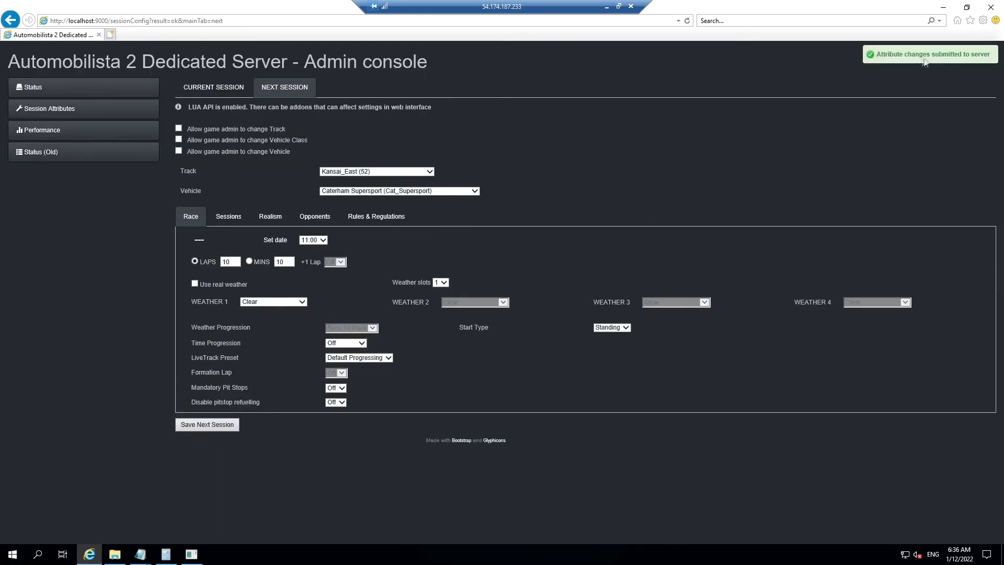
left_click(943, 7)
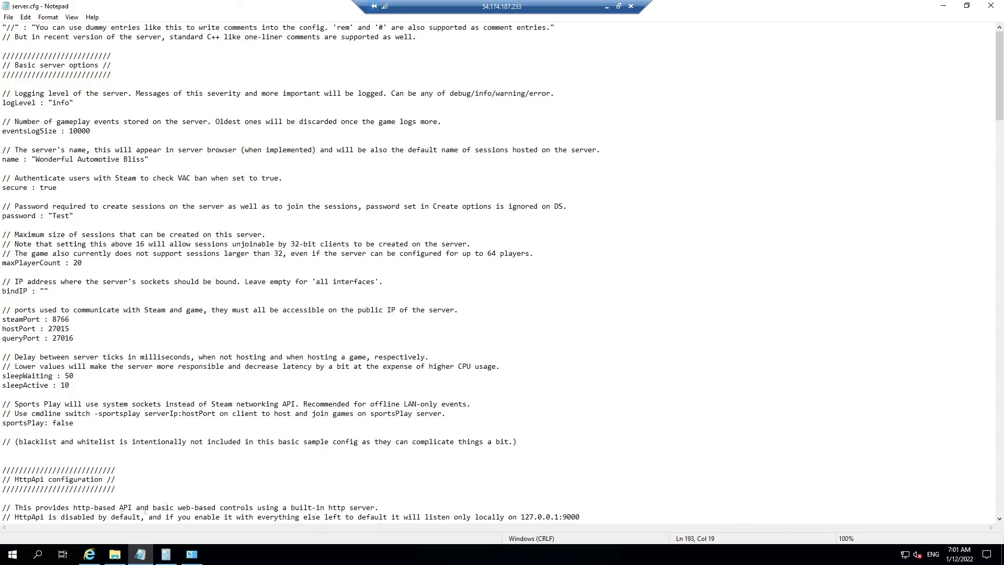
Step: Search for firewall and open Windows Defender Firewall's list of allowed apps
left_click(37, 555)
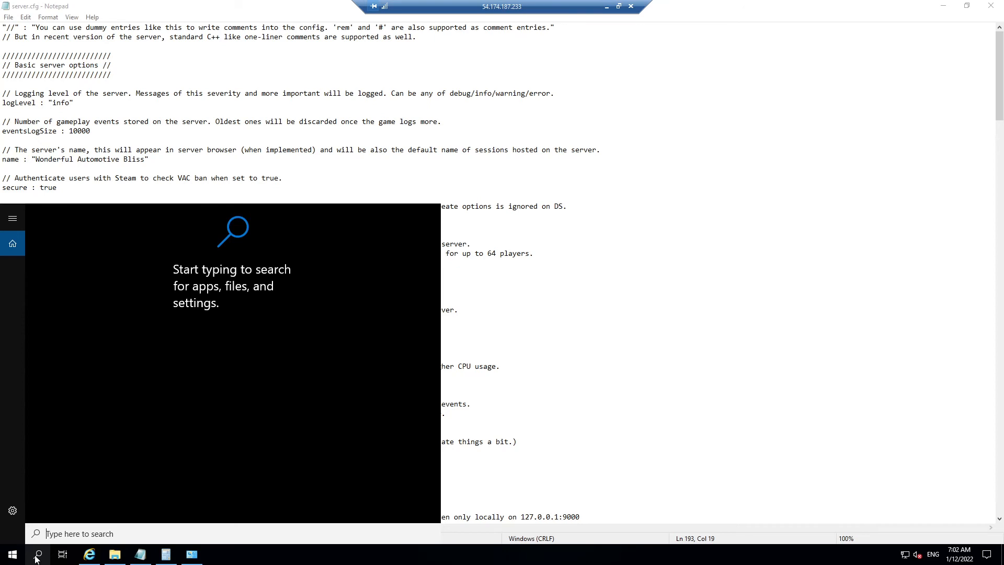
type("wi")
key("BackSpace")
key("BackSpace")
type("firewa")
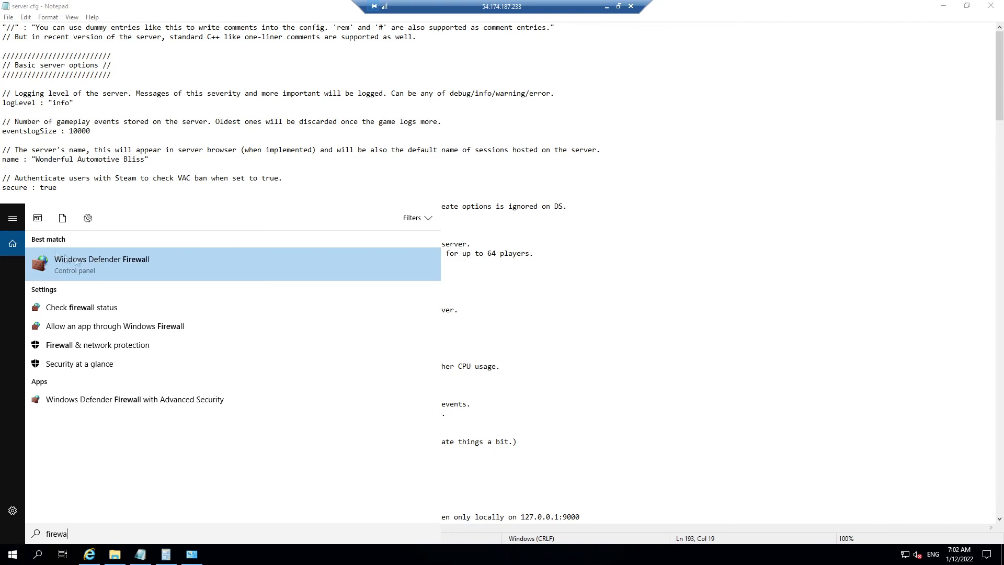
left_click(140, 269)
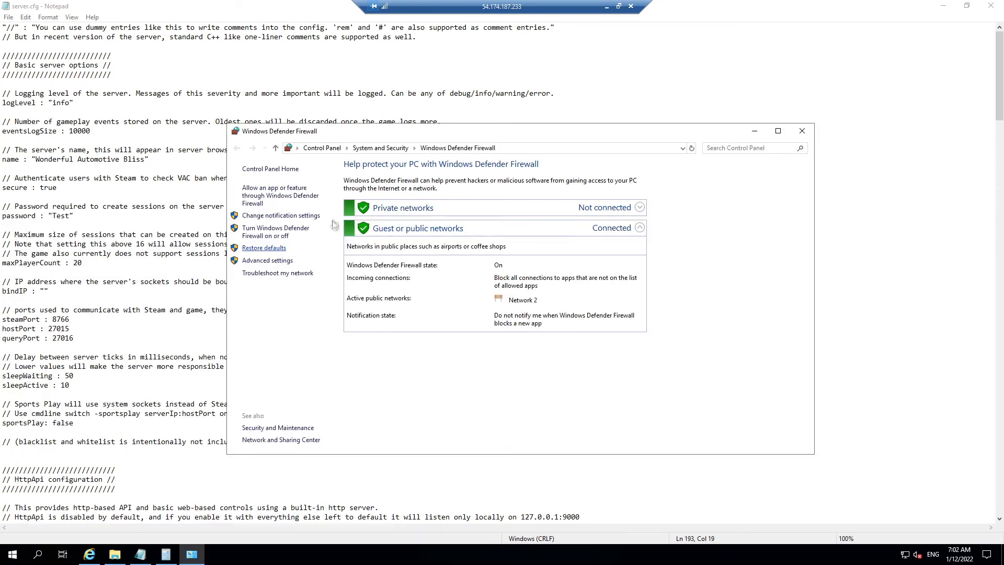
left_click(295, 201)
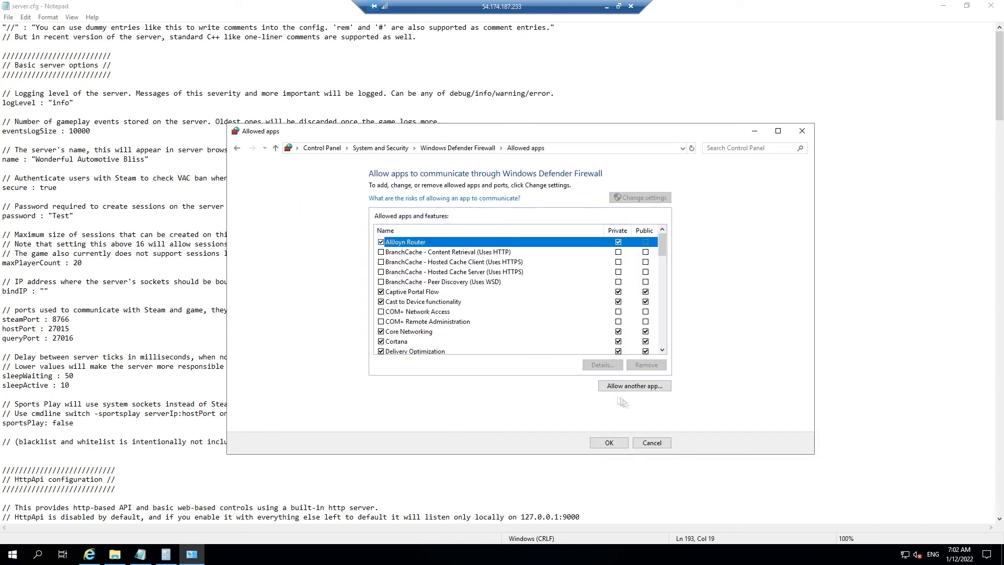
Step: Add DedicatedServerCmd from the ams2server folder to the allowed apps and close the firewall window
left_click(646, 390)
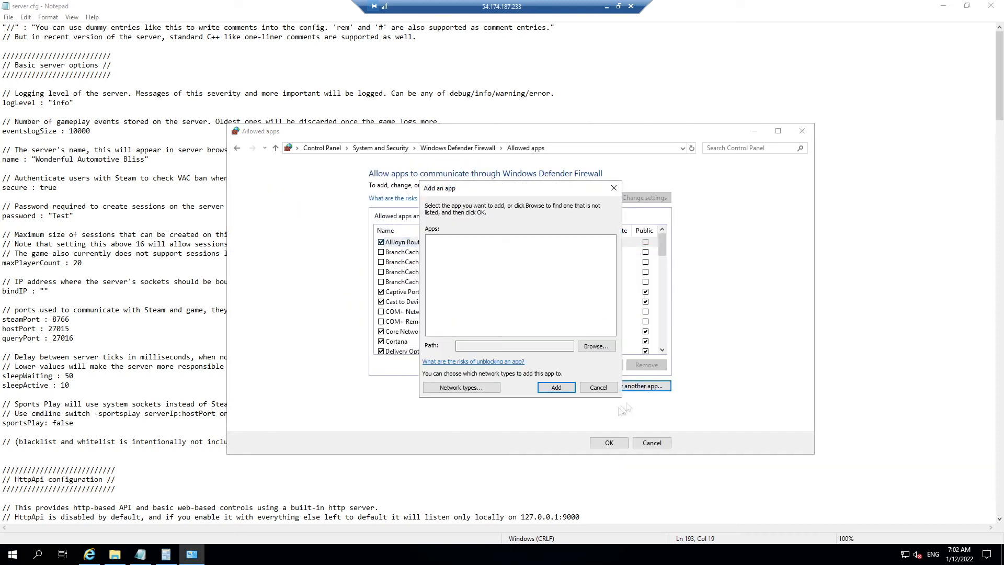
left_click(590, 347)
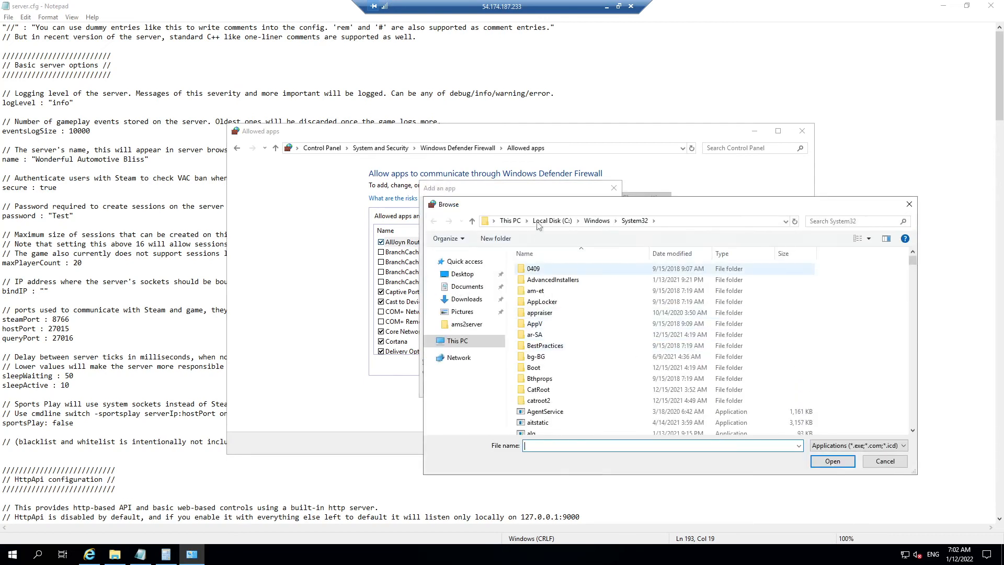
left_click(544, 220)
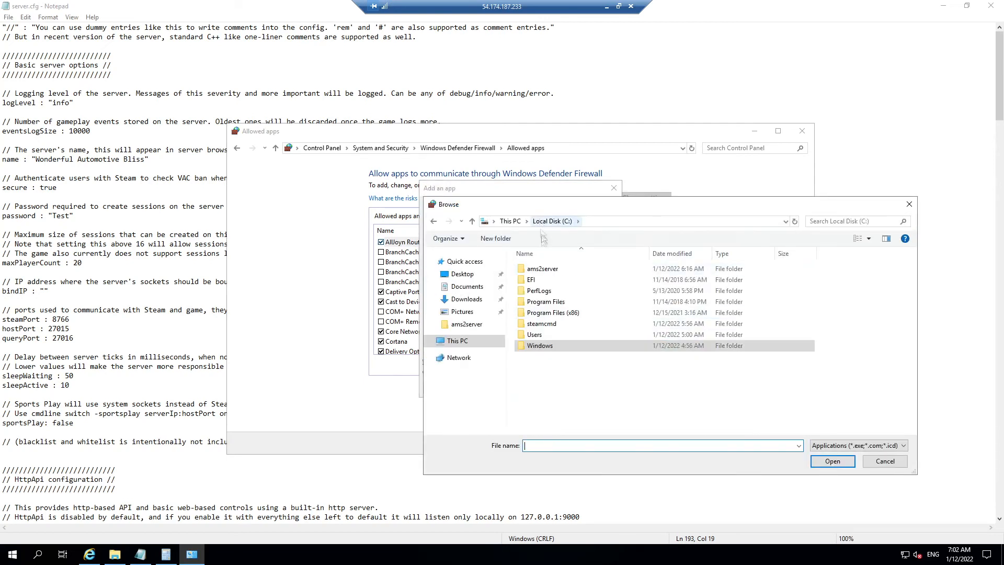
left_click(558, 323)
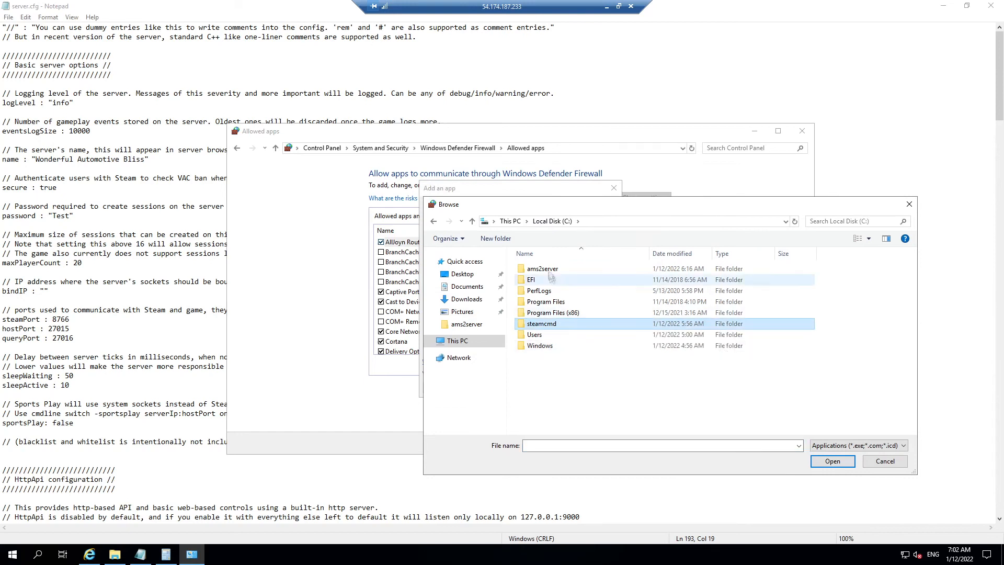
double_click(543, 268)
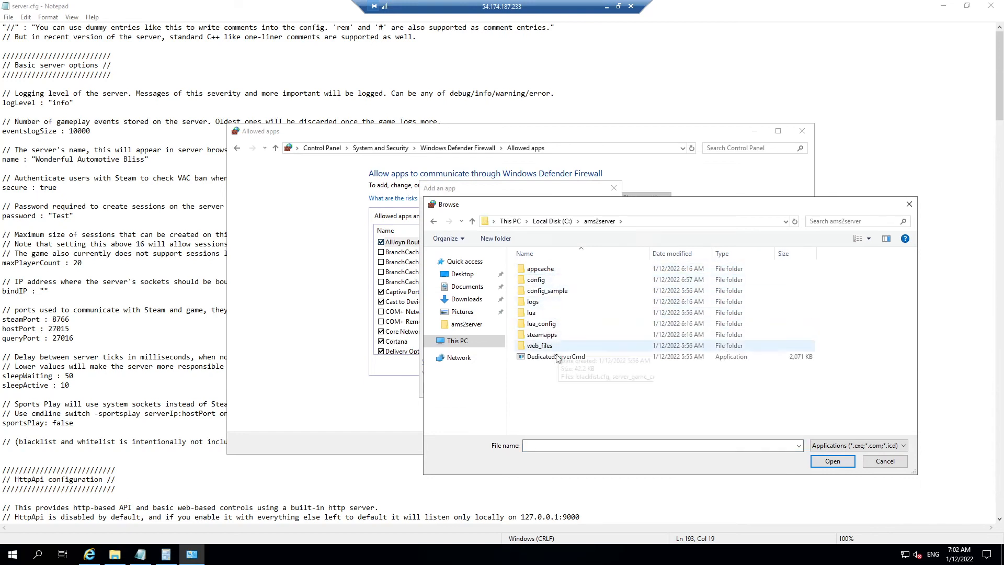
left_click(558, 359)
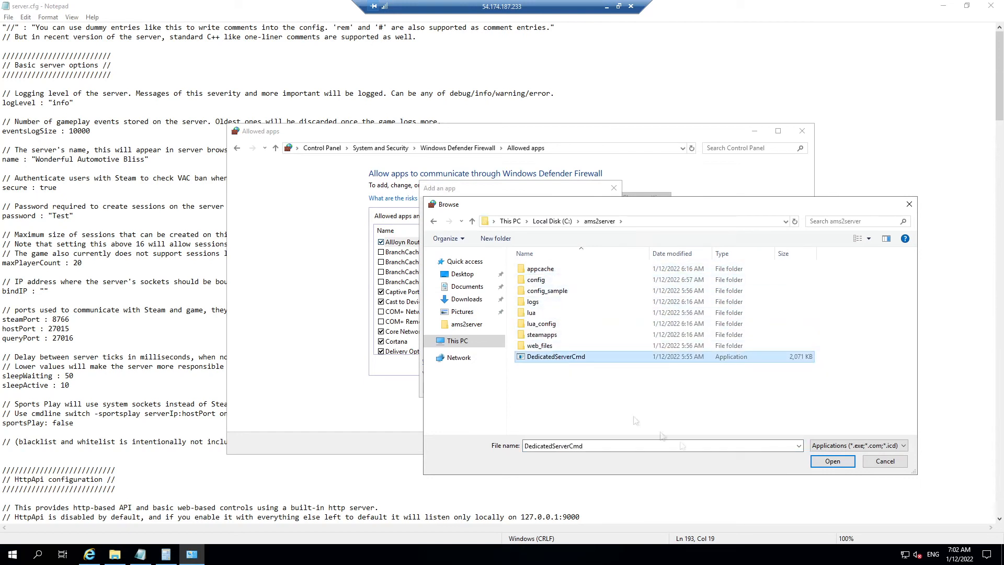
left_click(832, 462)
left_click(556, 387)
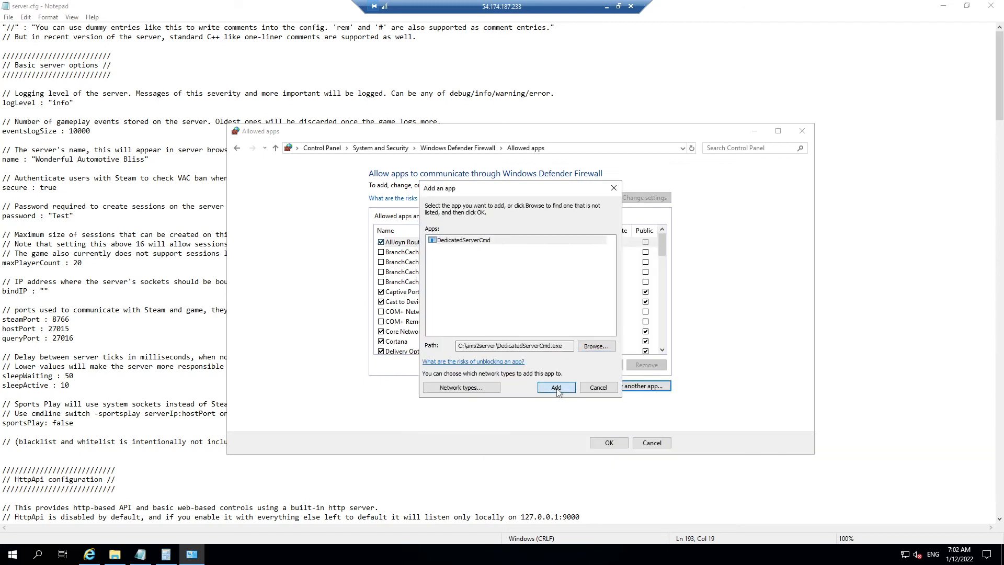
left_click(609, 442)
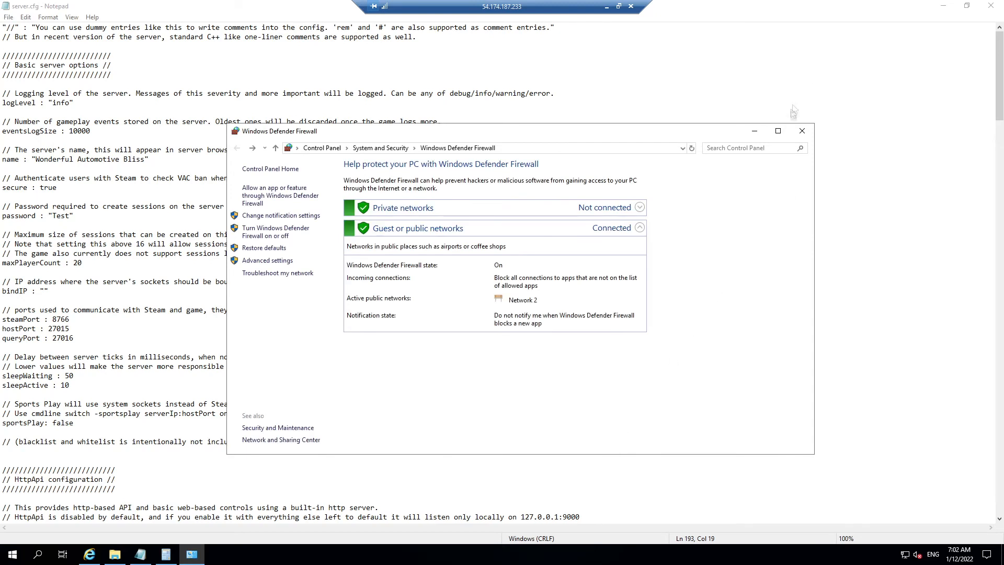
left_click(802, 130)
Step: With the server running, minimize its console, the folder, server.cfg and Remote Desktop to return to the game
left_click(115, 553)
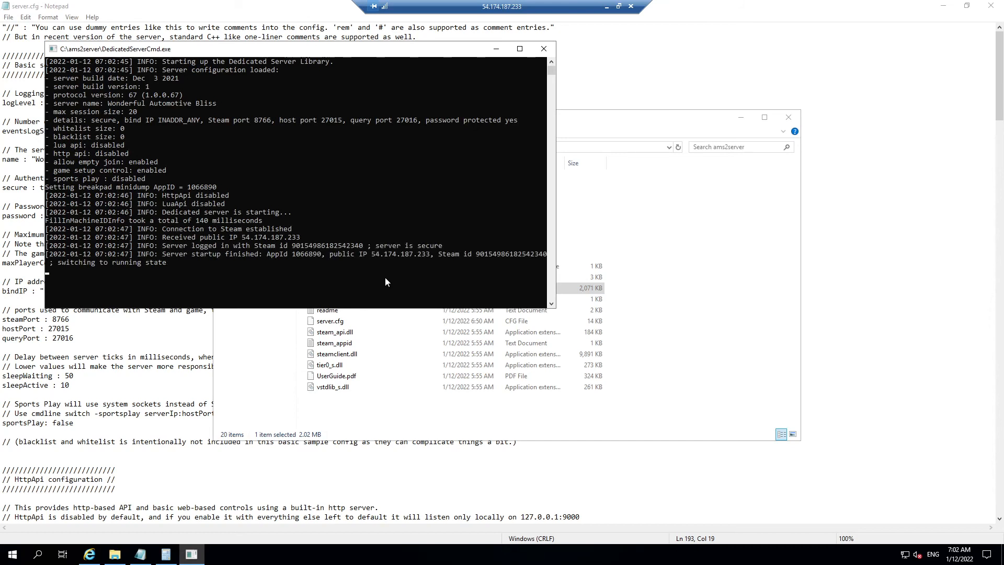
left_click(496, 49)
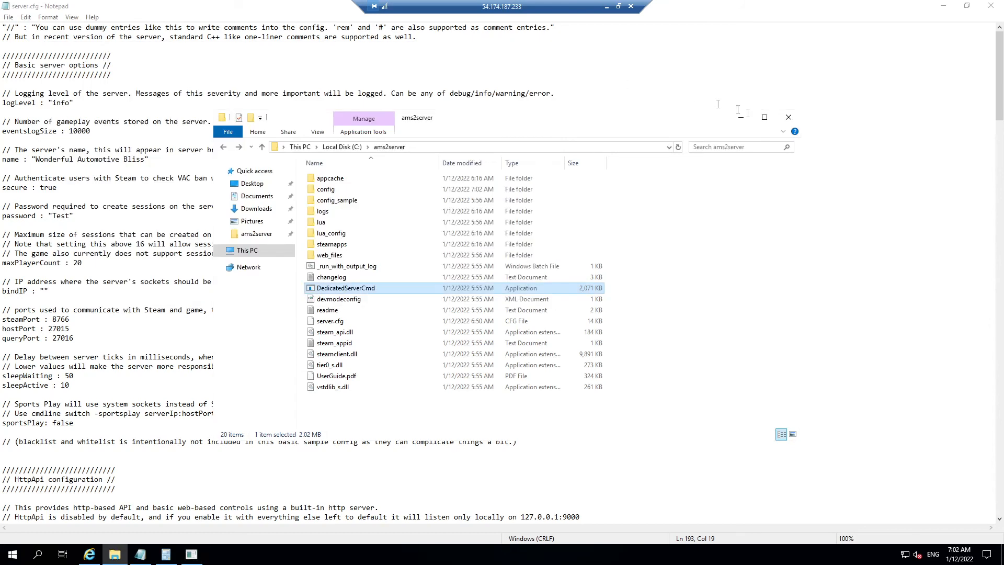
left_click(740, 117)
left_click(942, 5)
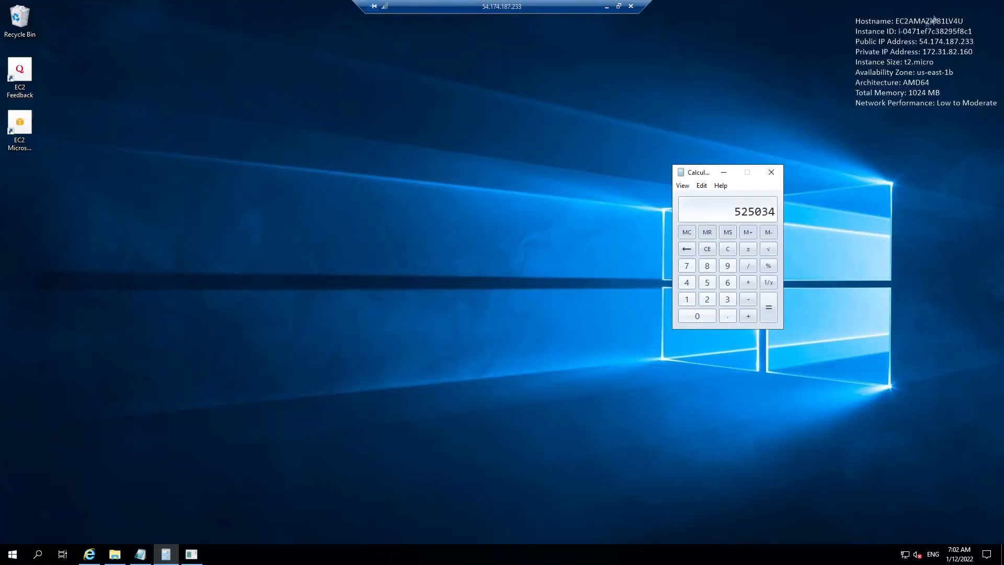
left_click(607, 6)
left_click(324, 554)
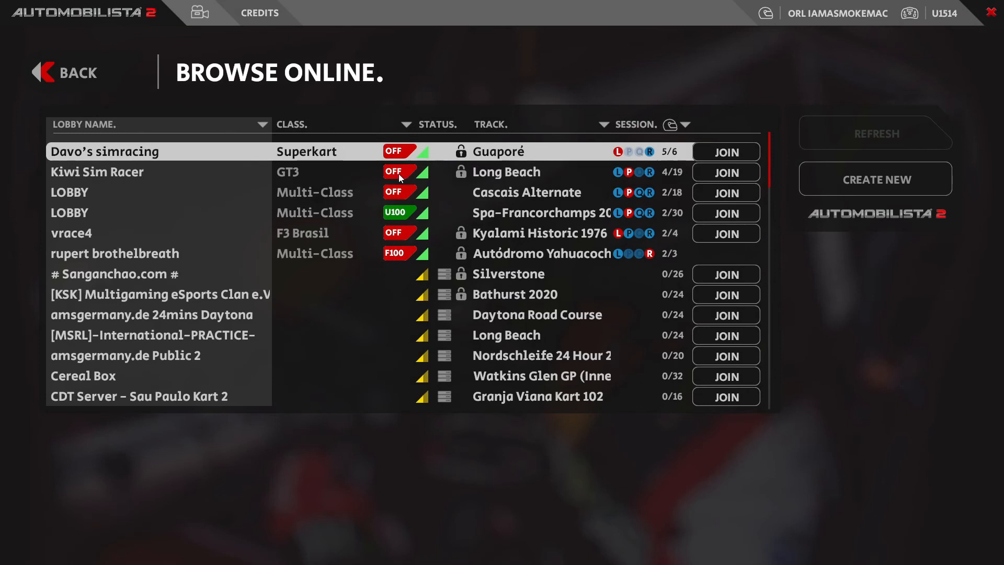
Step: Try joining the Wonderful Automotive Bliss lobby with a password, then dismiss the Invalid password notice
left_click(183, 125)
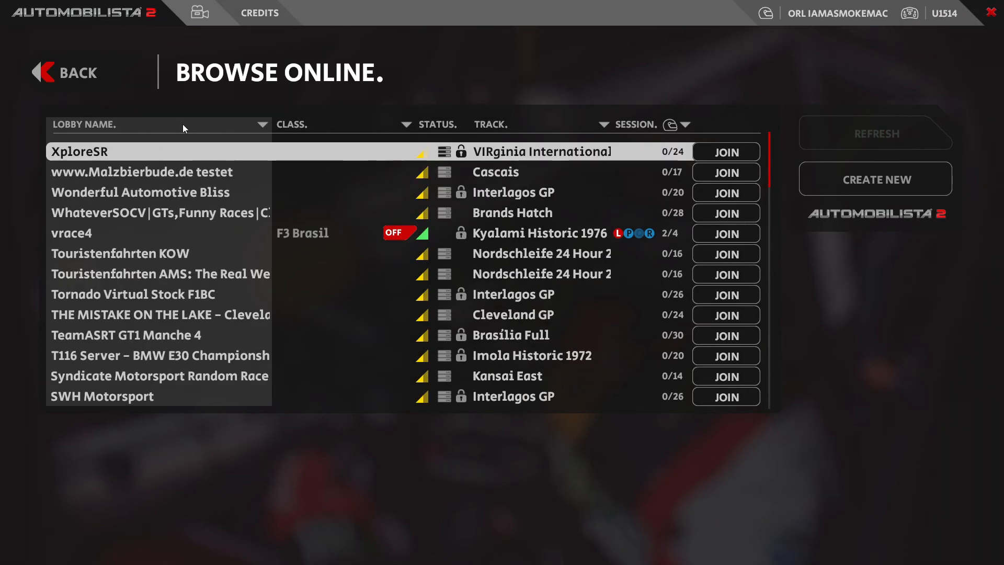
left_click(208, 200)
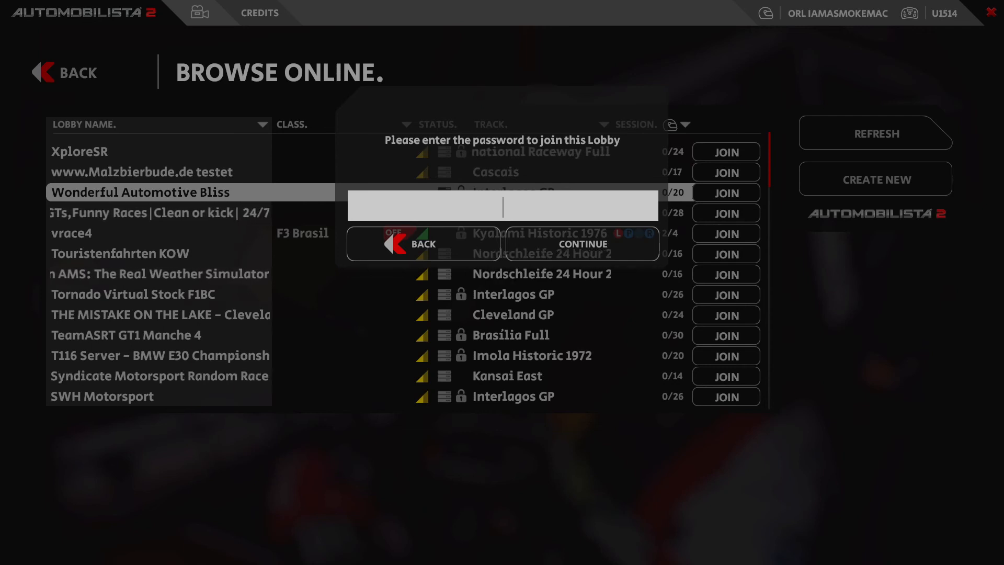
type("test")
left_click(589, 248)
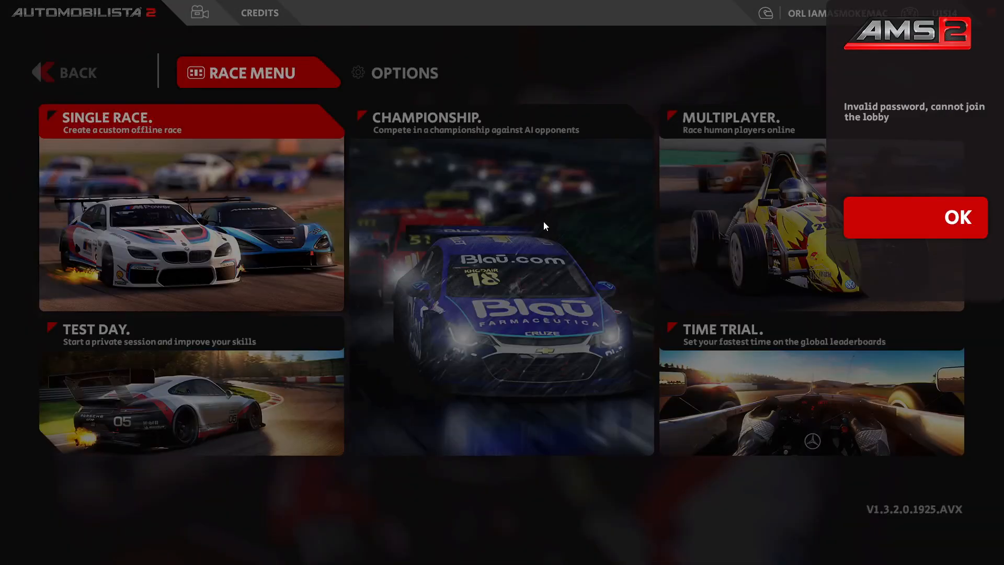
left_click(872, 217)
left_click(769, 224)
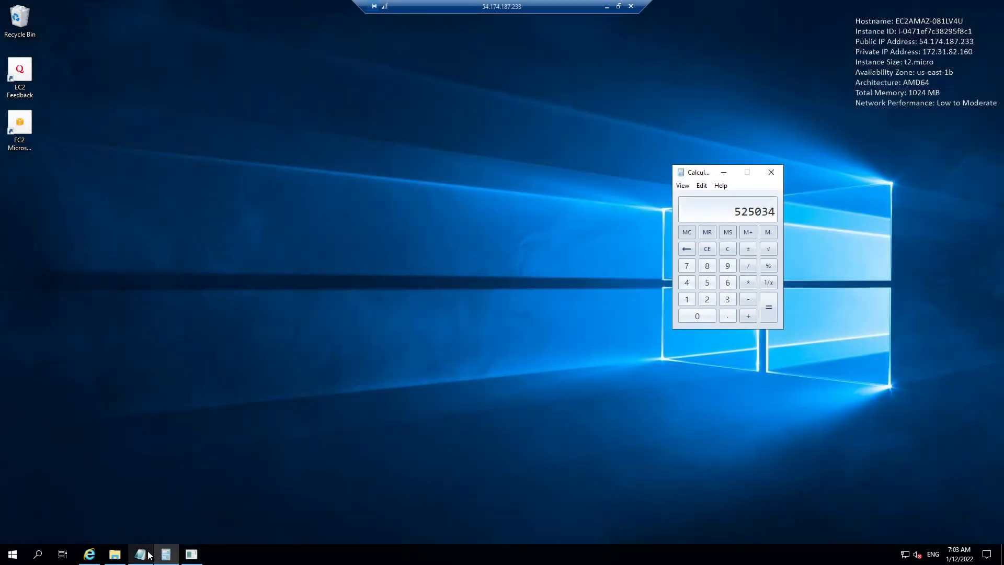
Step: Check the password line in server.cfg on the remote server, then minimize Remote Desktop
left_click(140, 554)
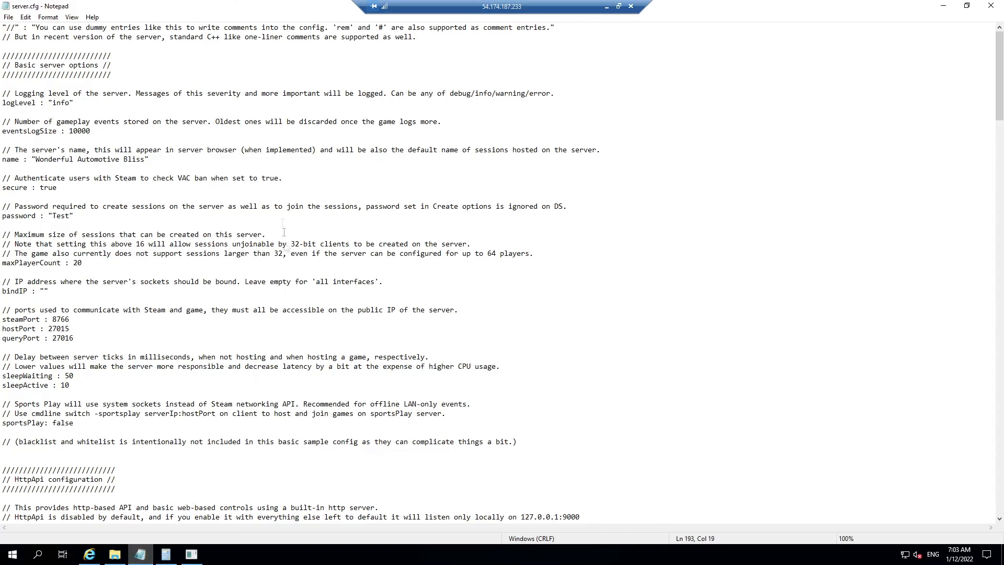
left_click(192, 196)
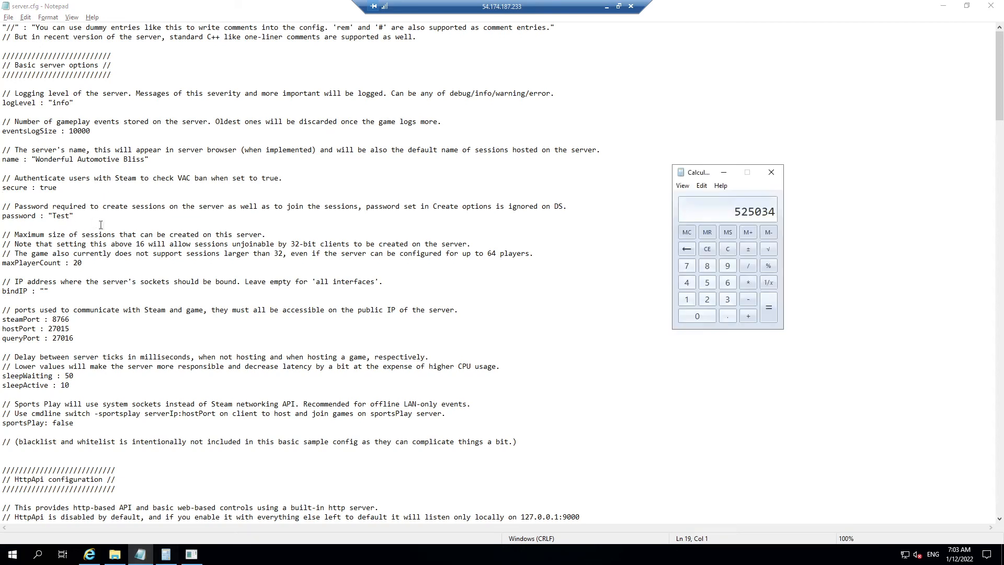
left_click(606, 7)
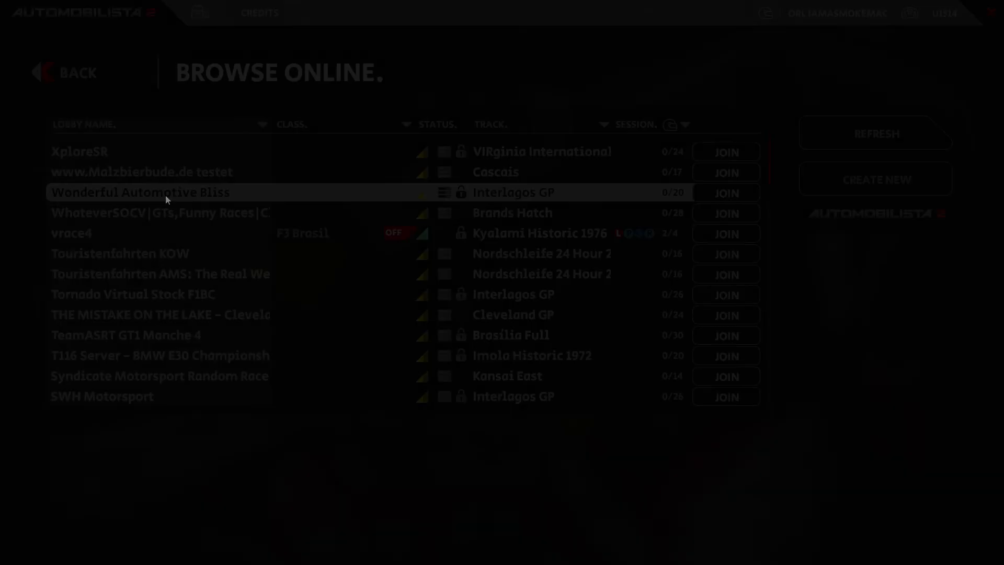
Step: Join the Wonderful Automotive Bliss lobby by entering the lobby password
double_click(166, 197)
type("Test")
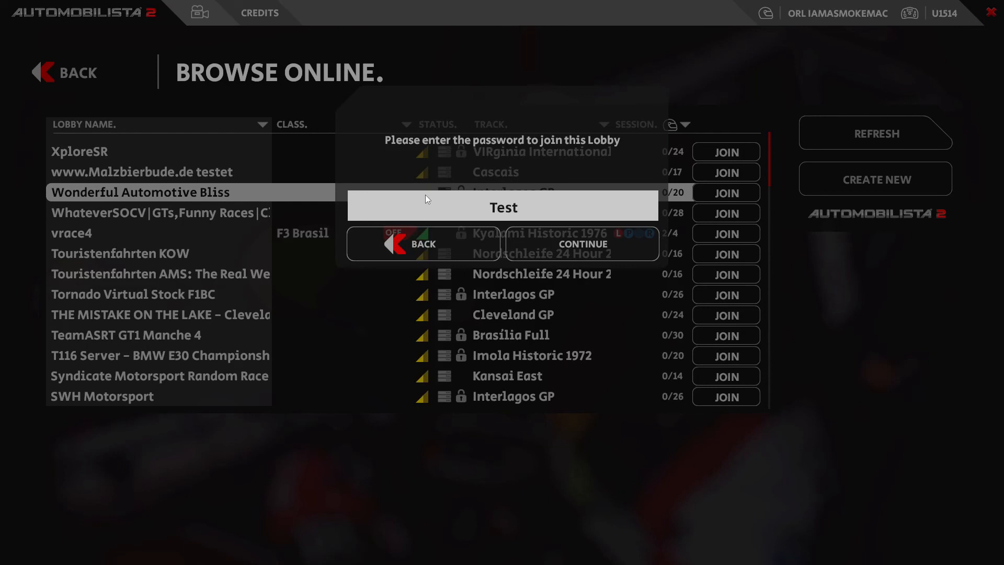
key("Tab")
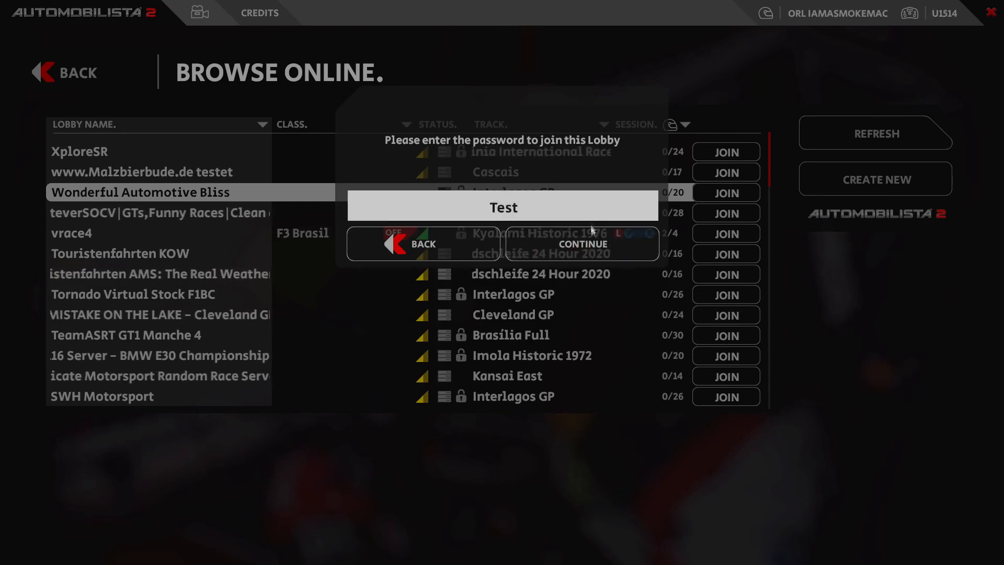
key("Return")
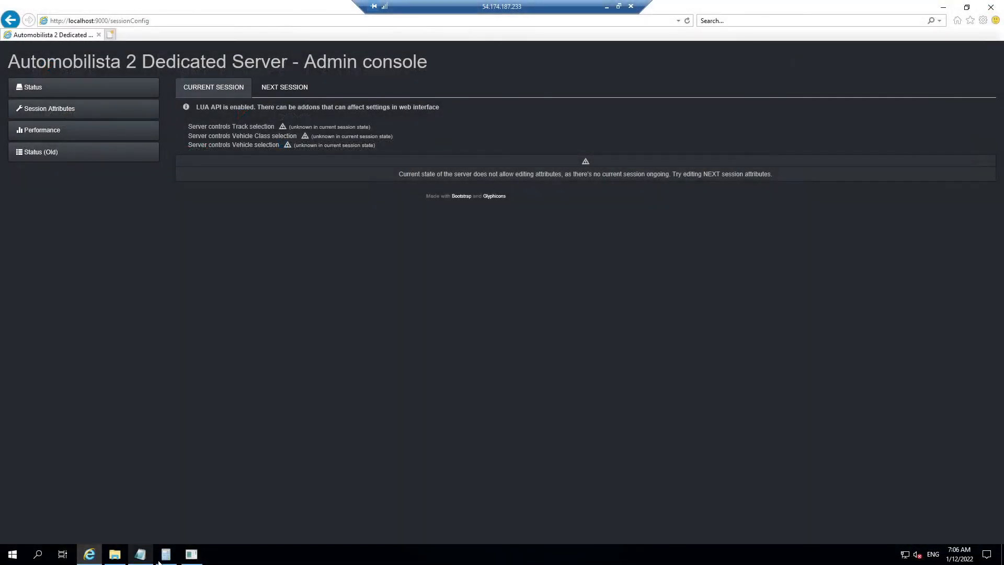
Step: Copy the /api/list/tracks/ path from server.cfg's TrackId comment and return to the admin console's address bar
left_click(141, 554)
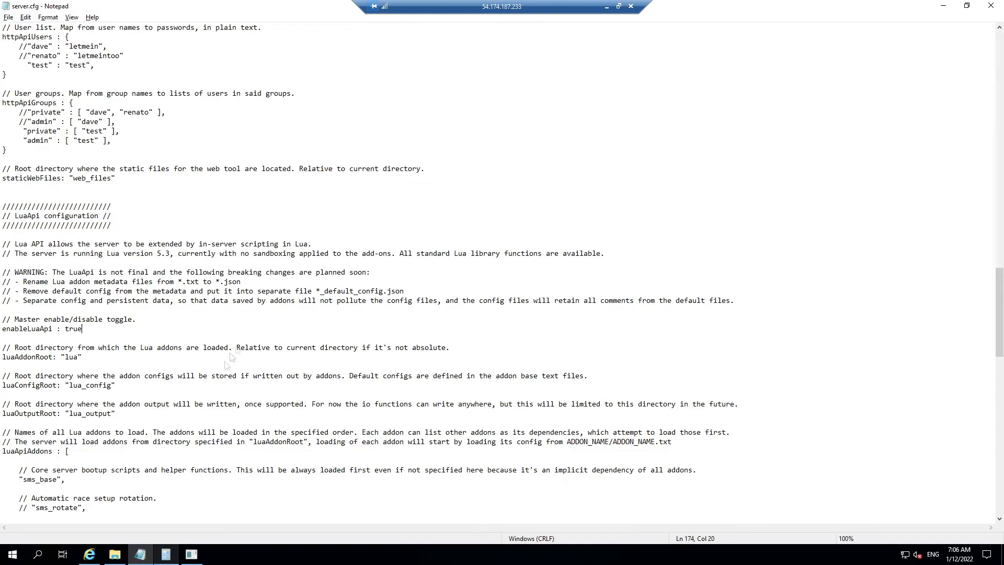
scroll(246, 339, "down", 20)
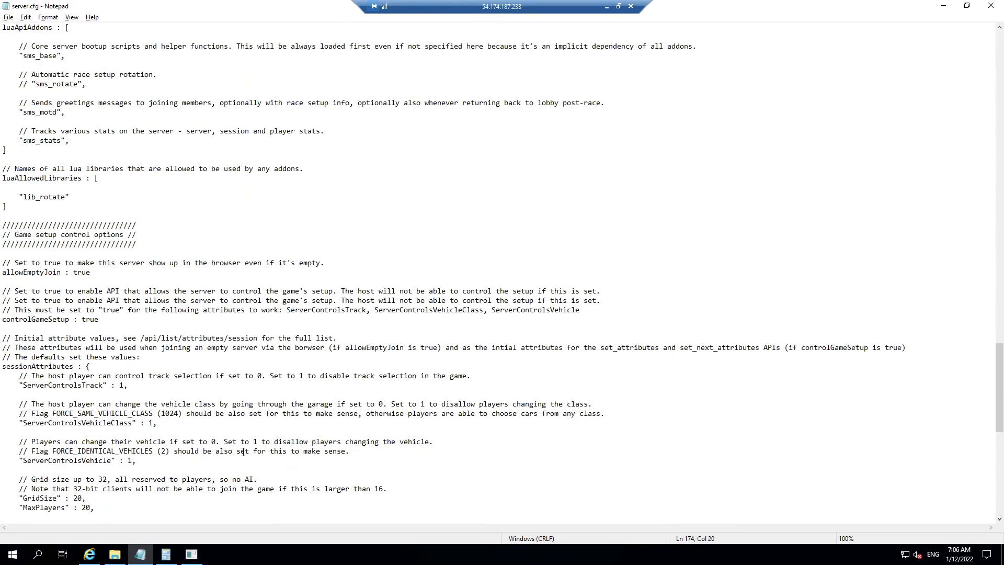
scroll(243, 451, "down", 3)
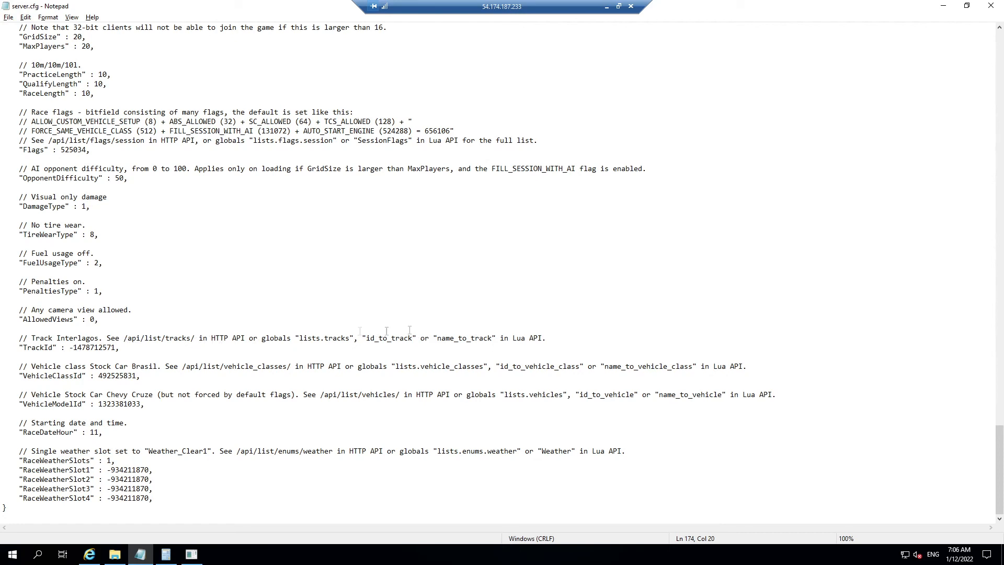
left_click_drag(195, 338, 125, 338)
key("ctrl+c")
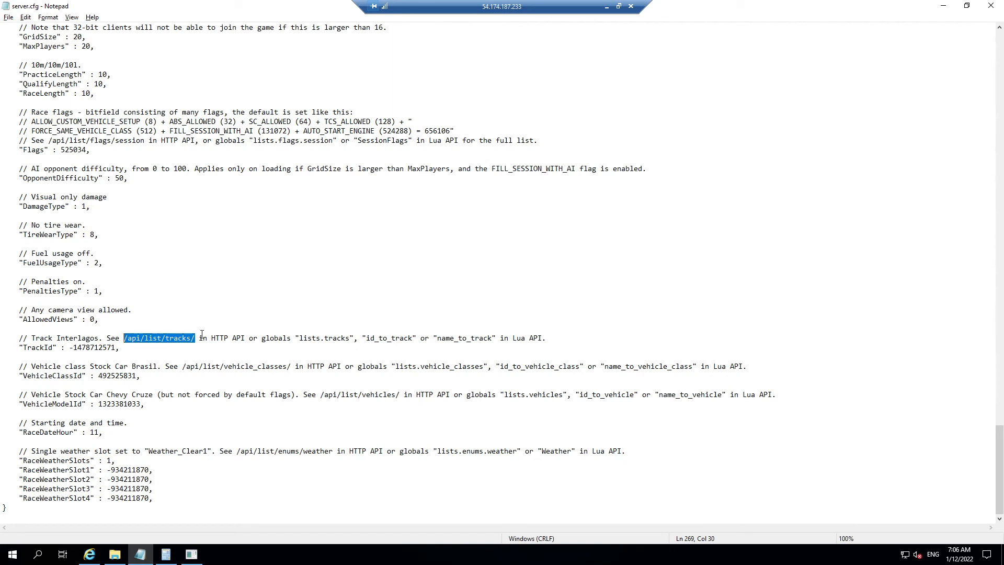
left_click(89, 554)
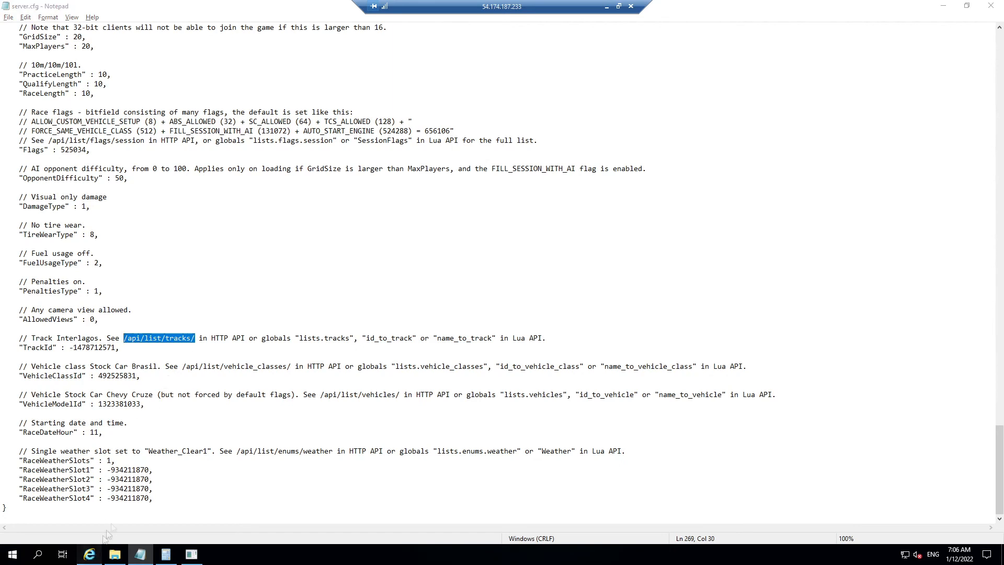
left_click(159, 20)
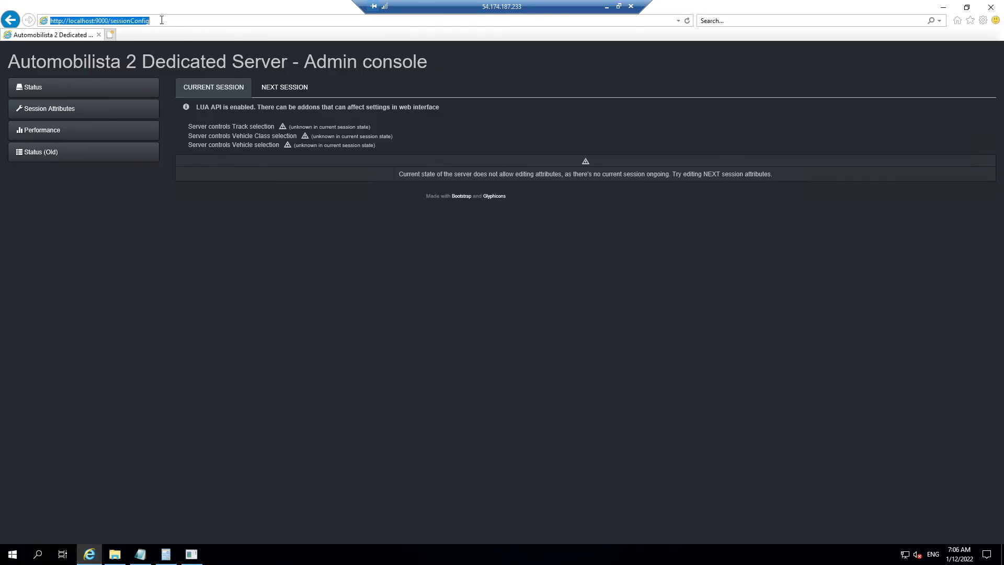
Step: Request /api/list/tracks/ from the server and open the downloaded tracks.json in Notepad
left_click(159, 20)
left_click_drag(159, 20, 108, 23)
key("ctrl+v")
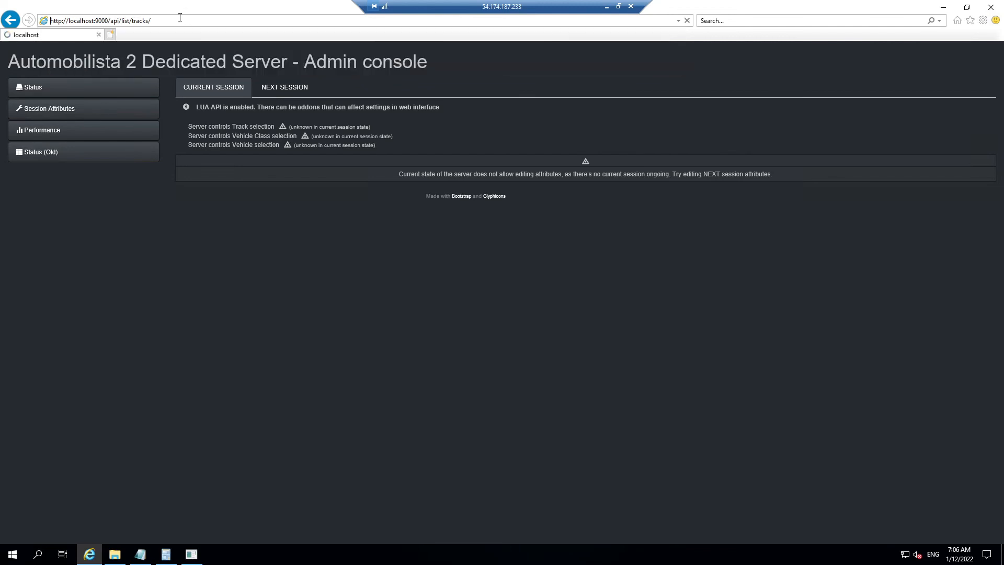
key("Return")
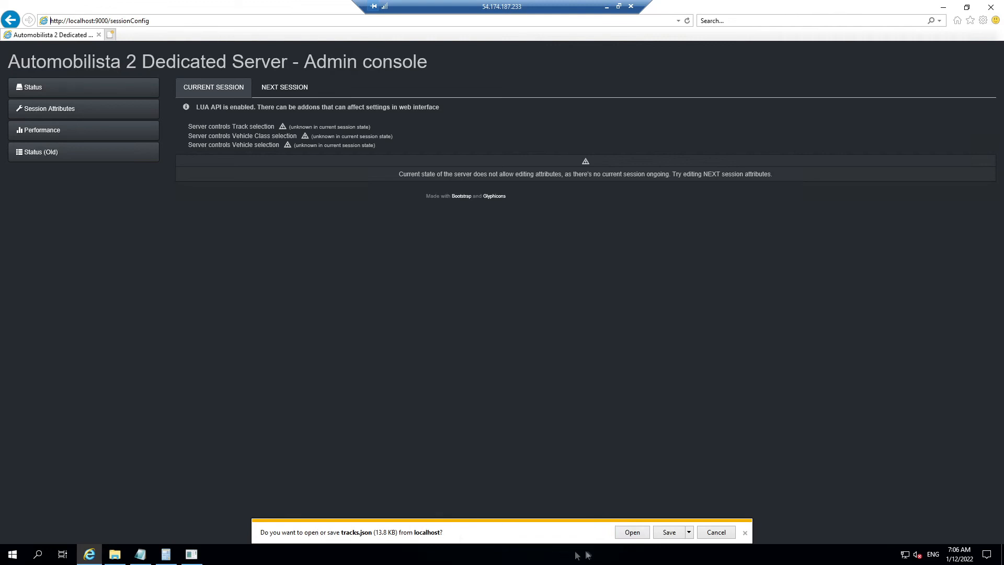
left_click(632, 532)
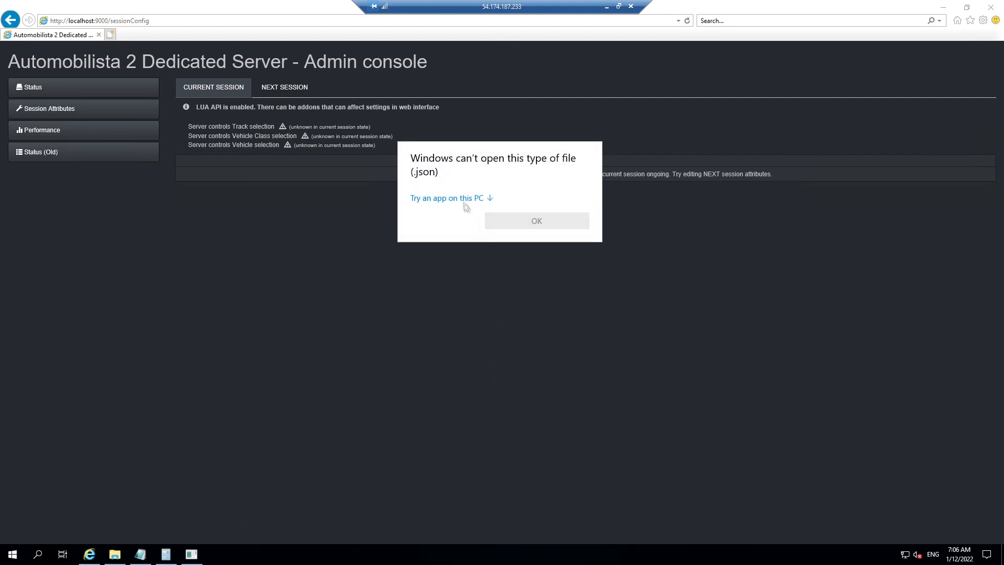
left_click(479, 201)
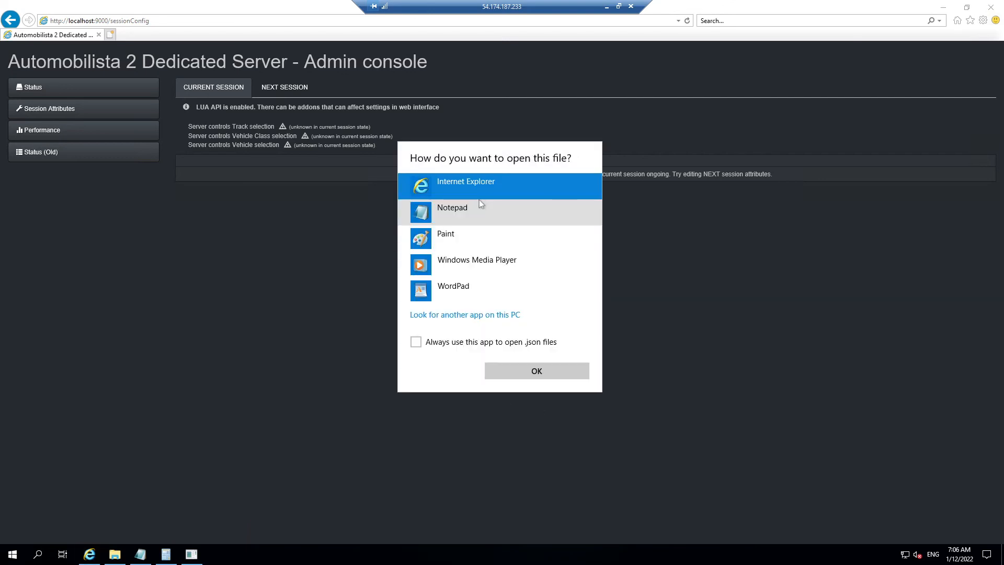
left_click(487, 212)
left_click(534, 373)
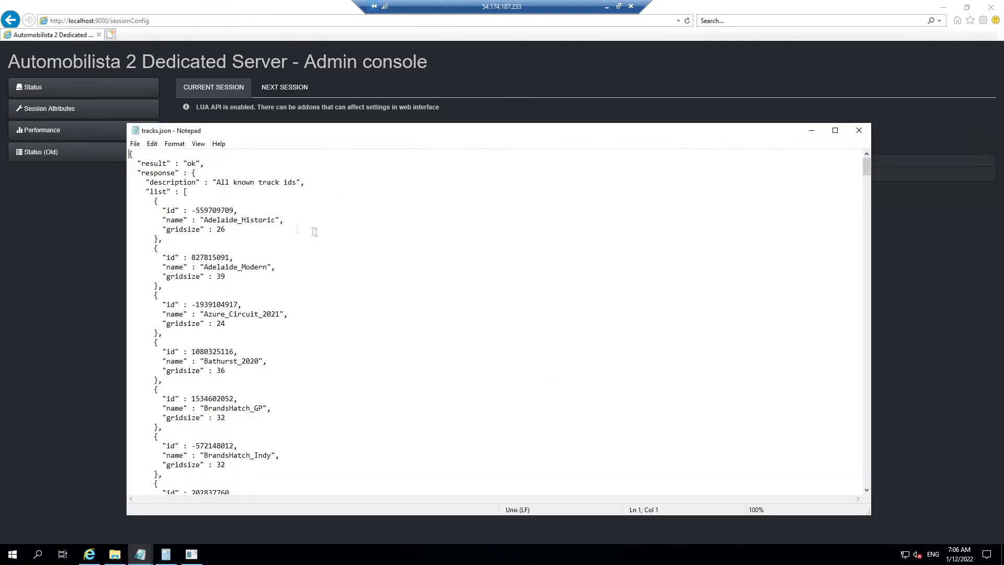
Step: Select the Adelaide_Historic track id -559709709 in tracks.json and switch back to server.cfg
left_click_drag(201, 211, 208, 210)
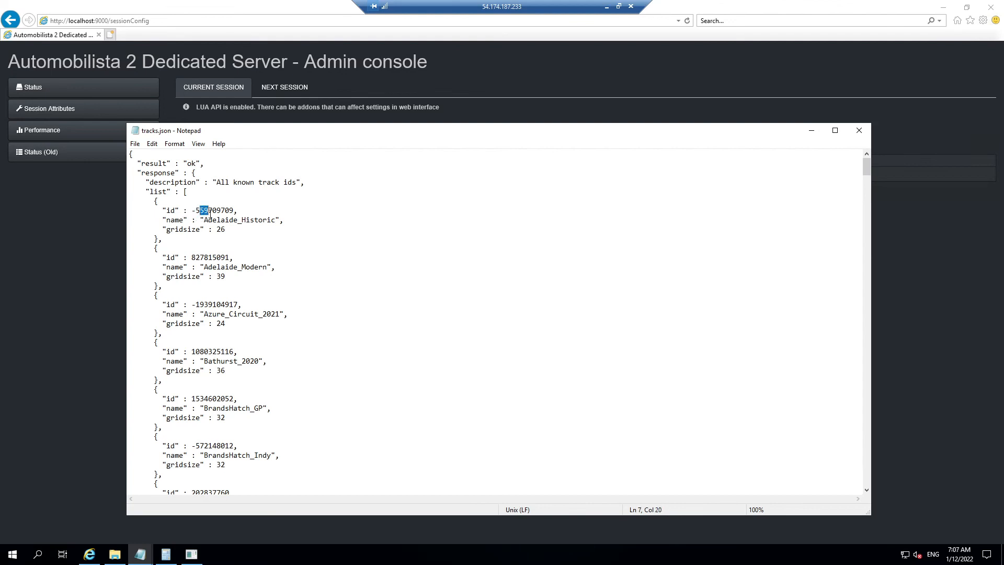
left_click(247, 220)
left_click_drag(193, 210, 235, 211)
left_click(167, 553)
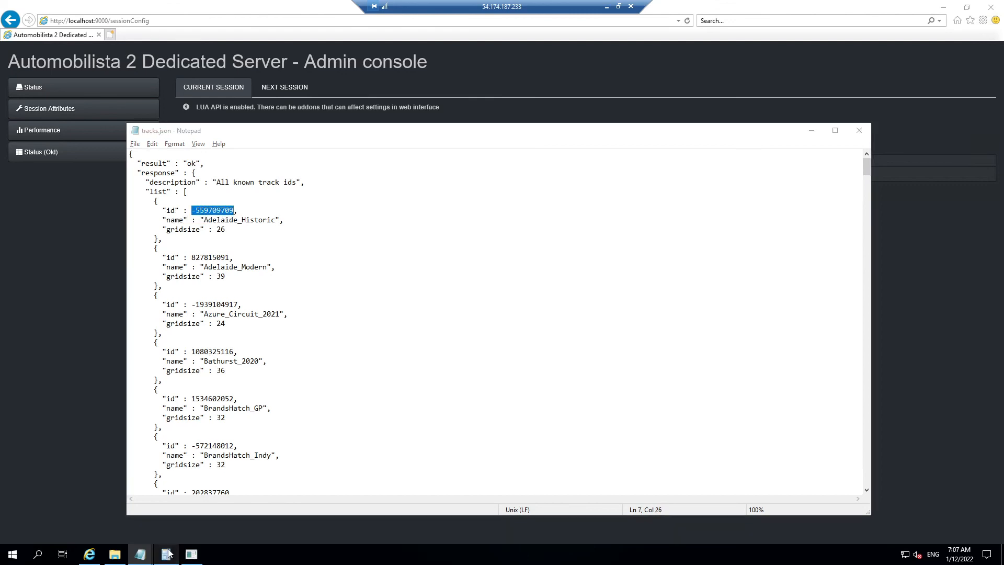
key("alt+Tab")
key("alt+Tab")
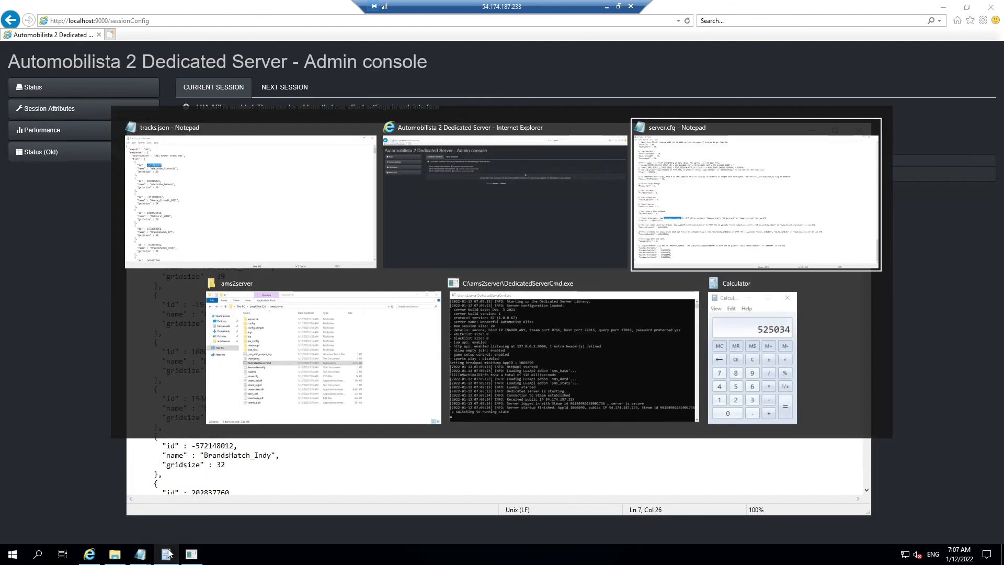
left_click(97, 355)
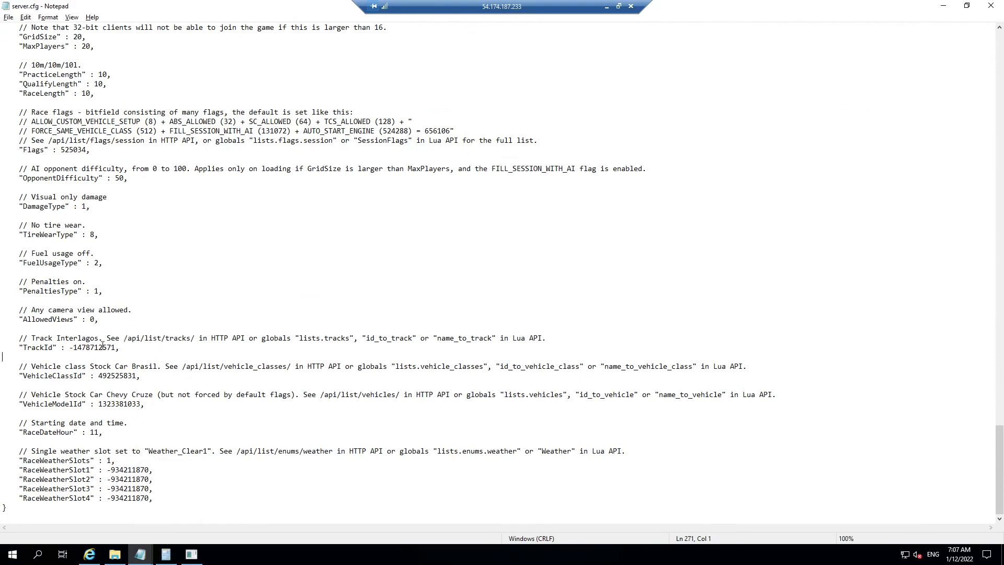
key("alt+Tab")
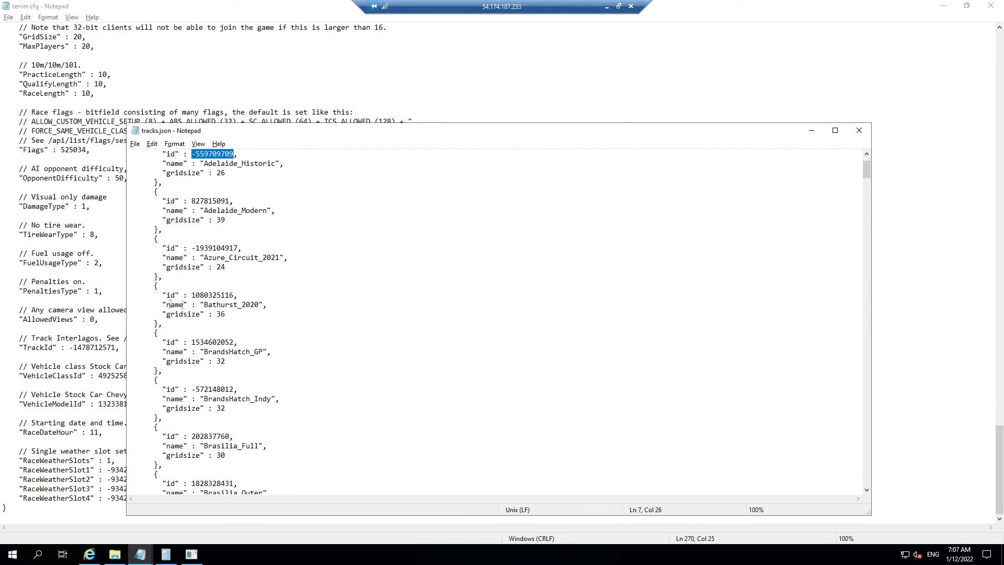
left_click(204, 295)
scroll(250, 396, "down", 3)
scroll(250, 396, "down", 20)
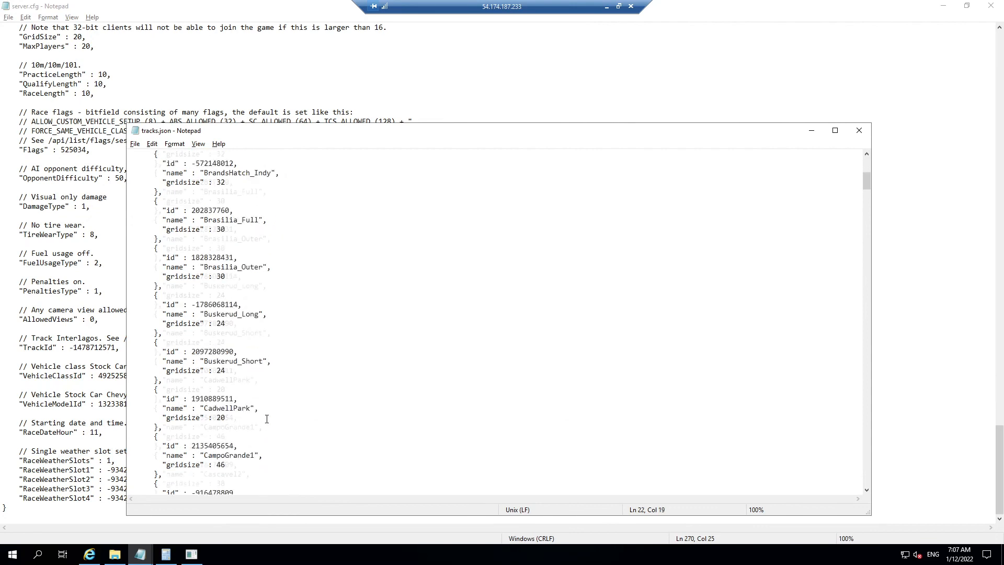
scroll(267, 419, "down", 20)
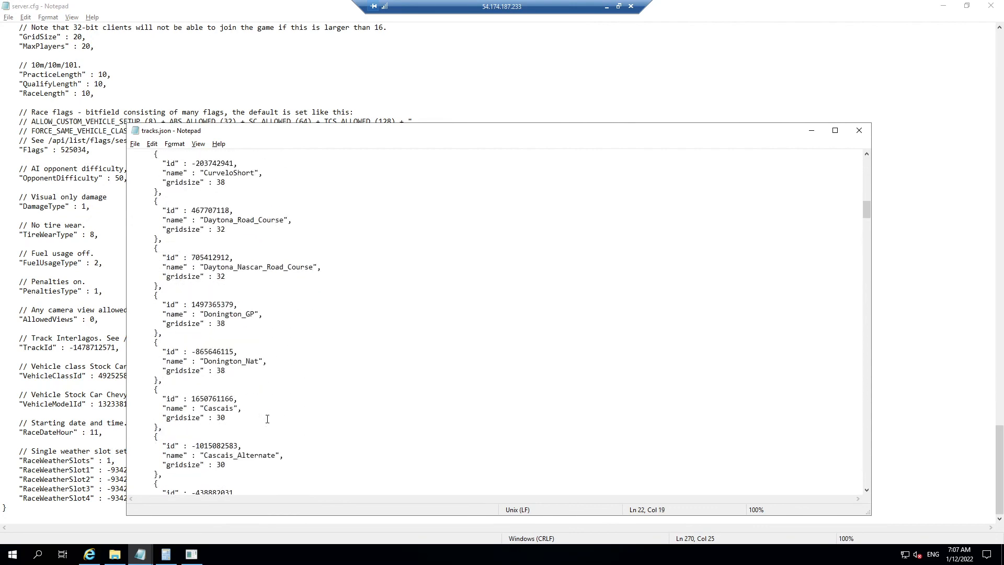
scroll(267, 418, "down", 20)
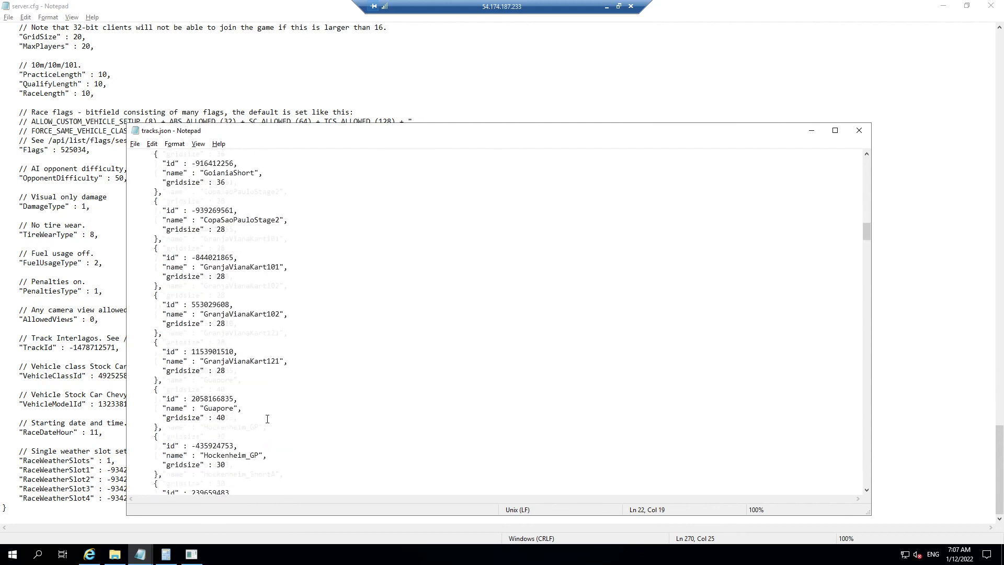
scroll(267, 418, "down", 16)
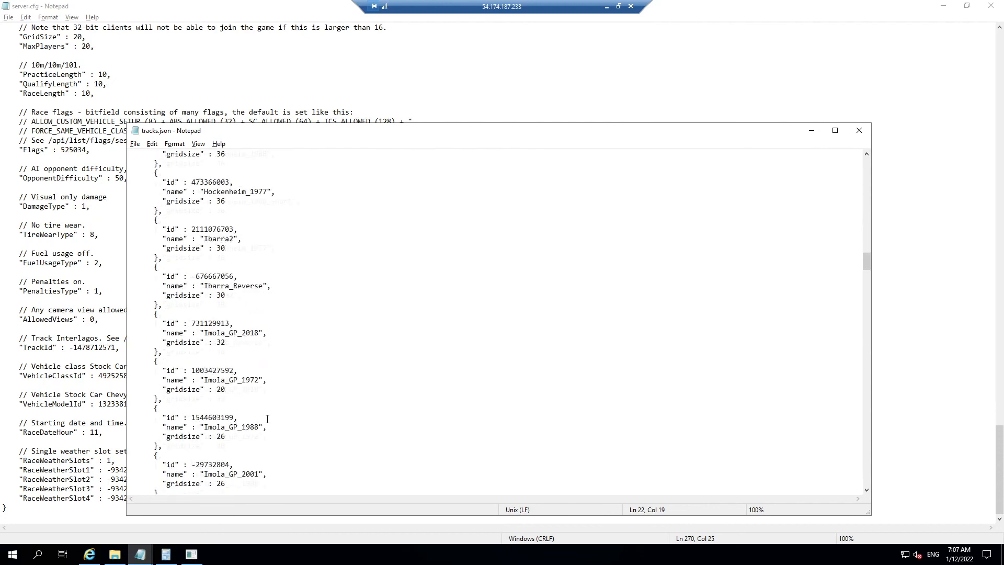
scroll(267, 419, "down", 20)
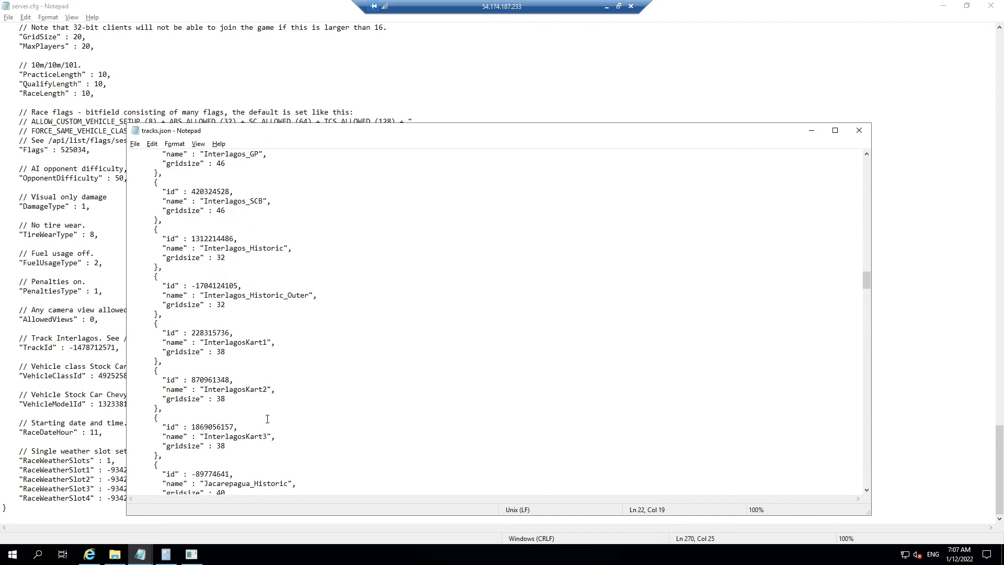
scroll(312, 424, "down", 4)
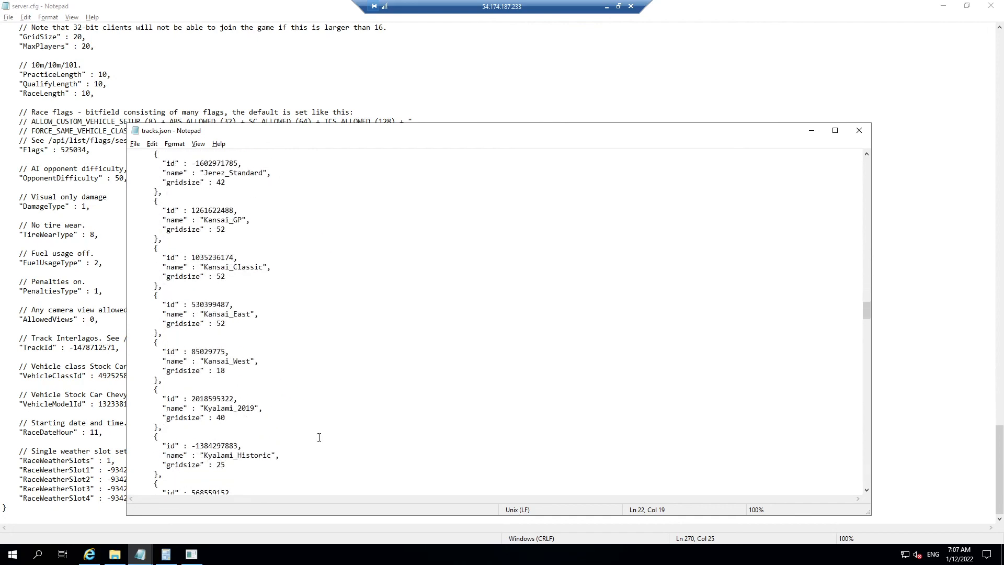
scroll(312, 422, "down", 20)
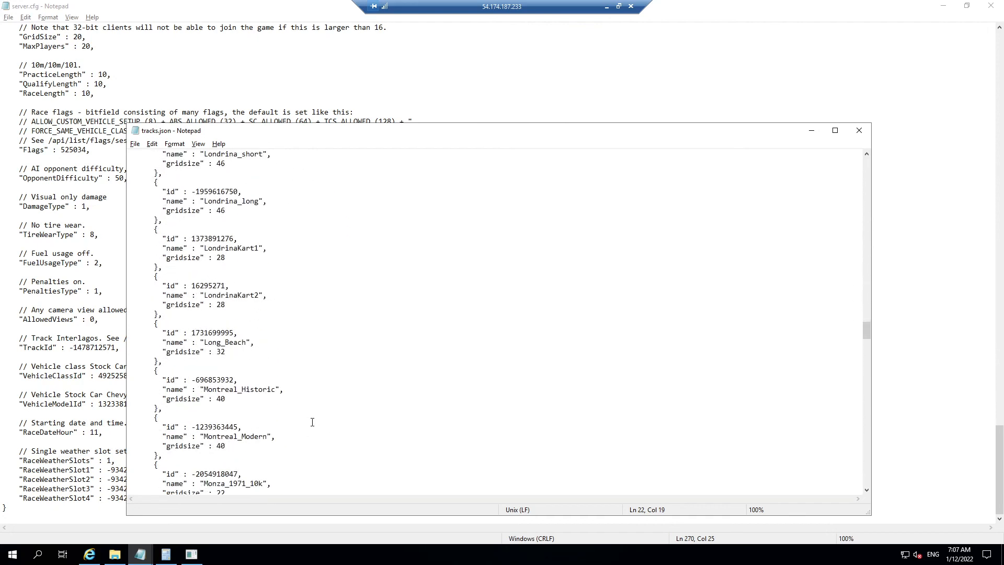
scroll(312, 421, "down", 20)
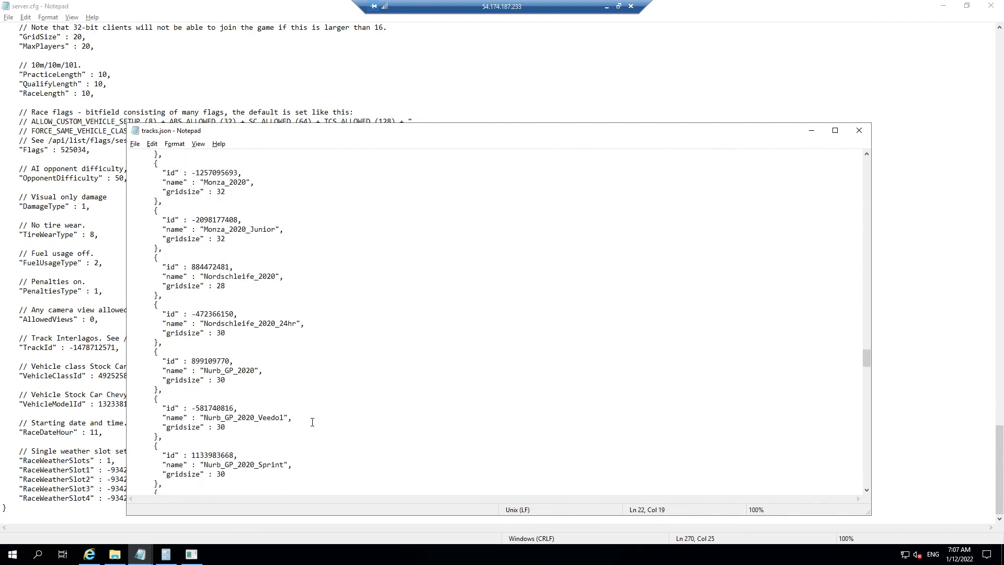
scroll(312, 422, "down", 10)
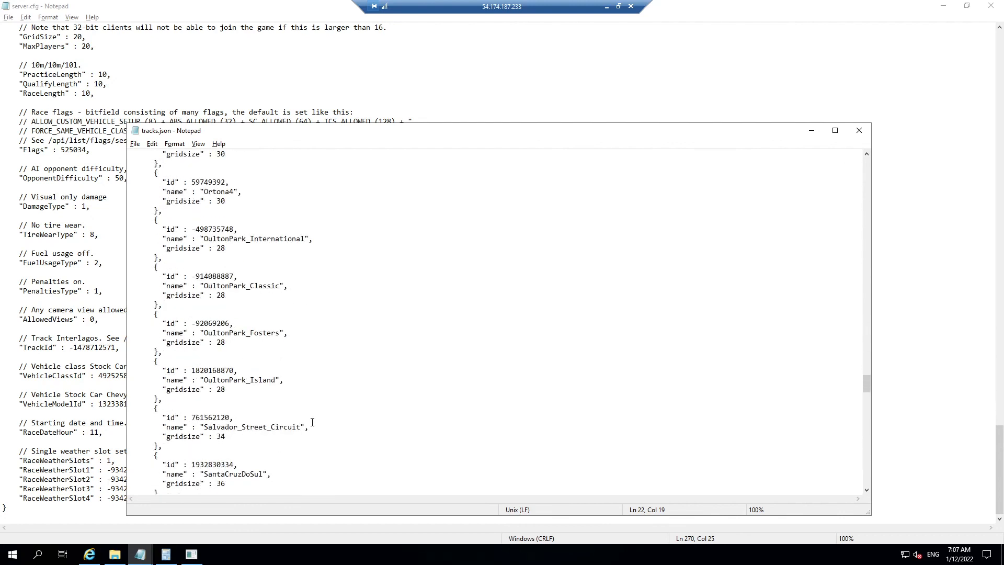
scroll(312, 422, "up", 20)
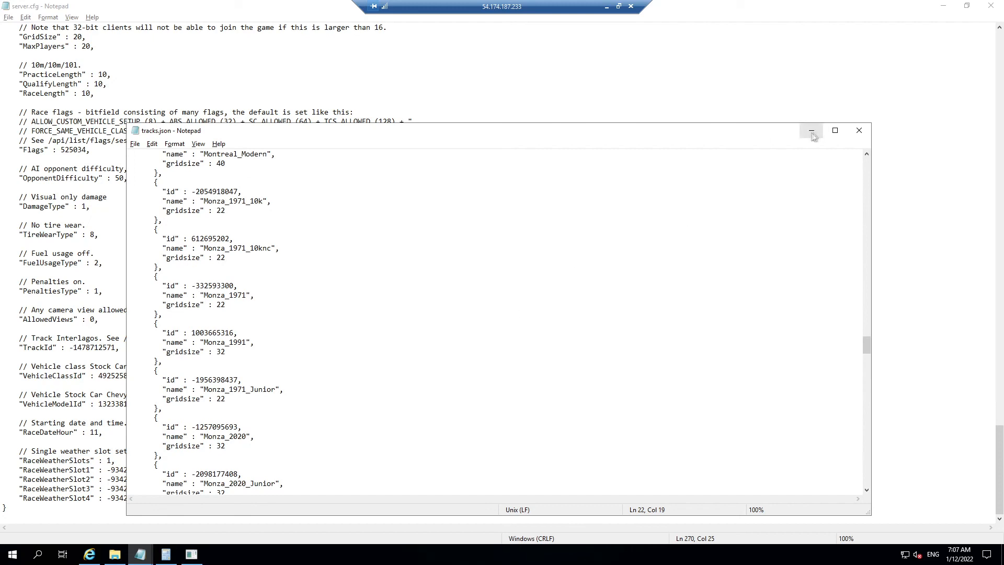
scroll(425, 307, "up", 5)
scroll(425, 308, "up", 7)
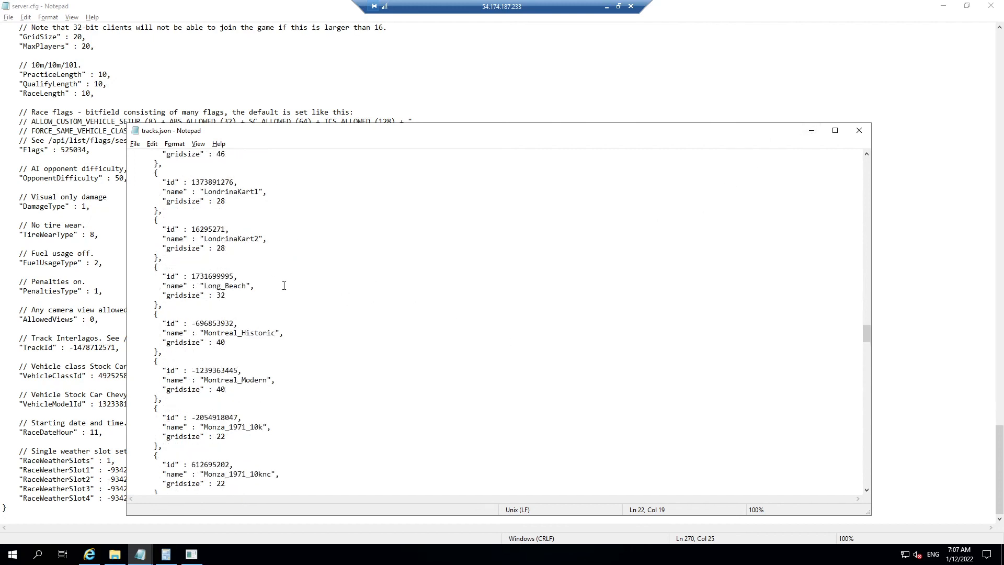
left_click(859, 130)
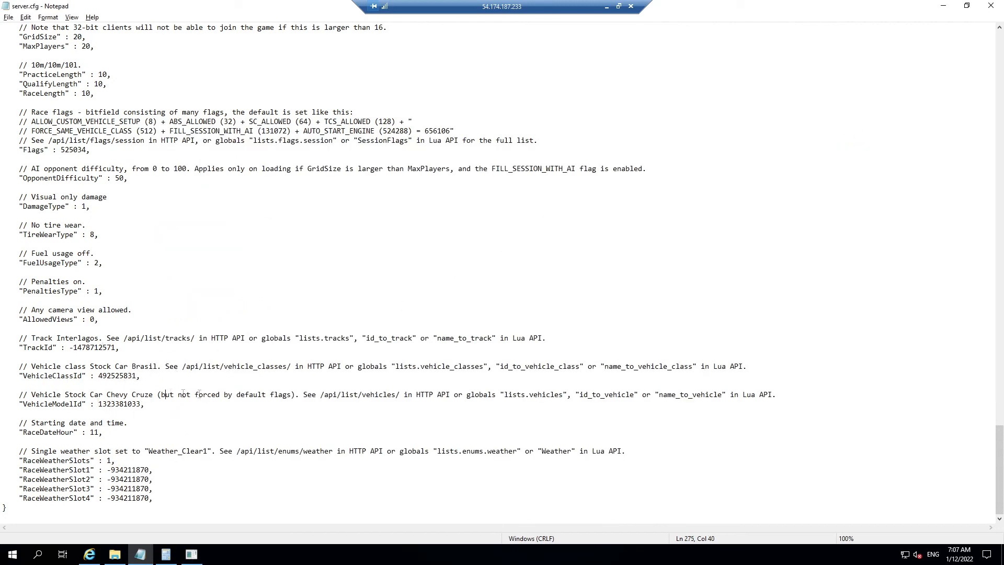
Step: Load the /api/list/vehicles/ path from server.cfg in the admin console's address bar
left_click_drag(398, 396, 322, 396)
key("ctrl+c")
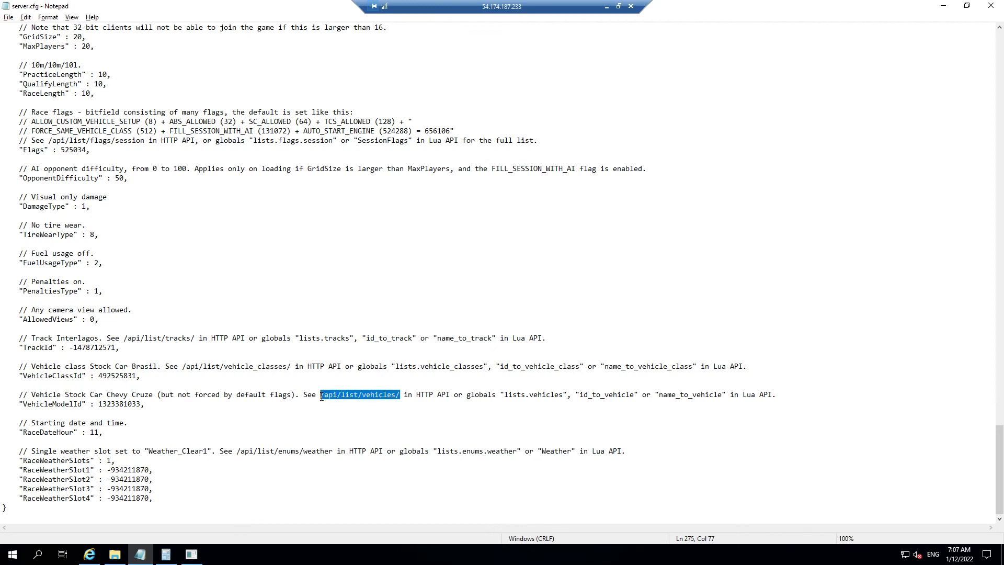
key("alt+Tab")
left_click(165, 22)
left_click_drag(165, 22, 109, 21)
key("ctrl+v")
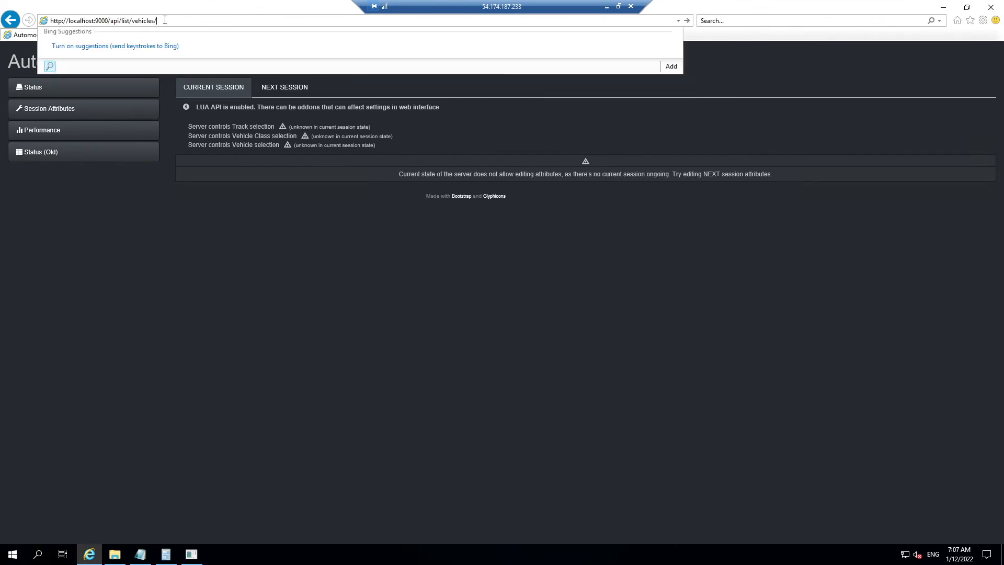
key("Return")
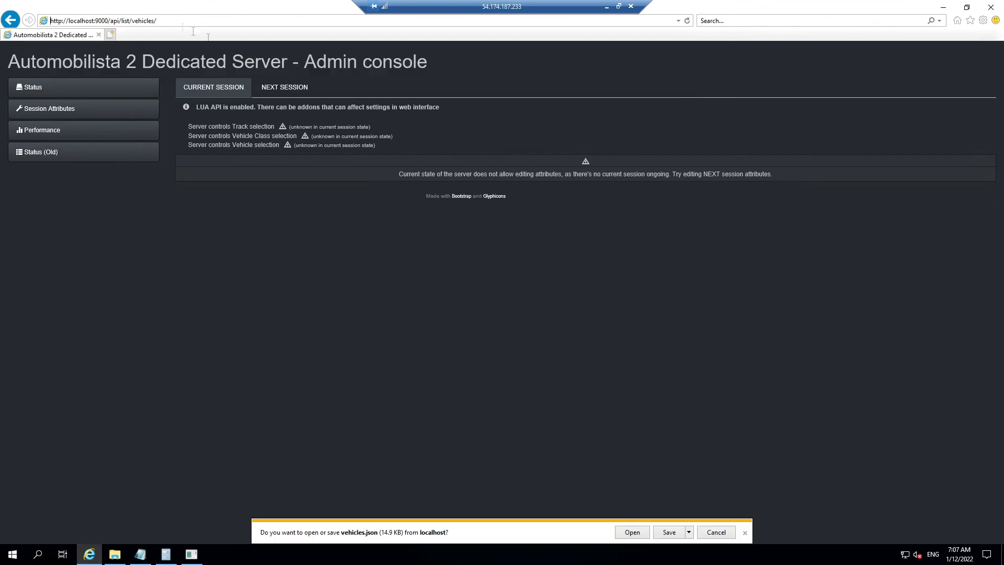
Step: Open the downloaded vehicles.json in Notepad, review the vehicle IDs, and minimize it
left_click(631, 532)
left_click(416, 237)
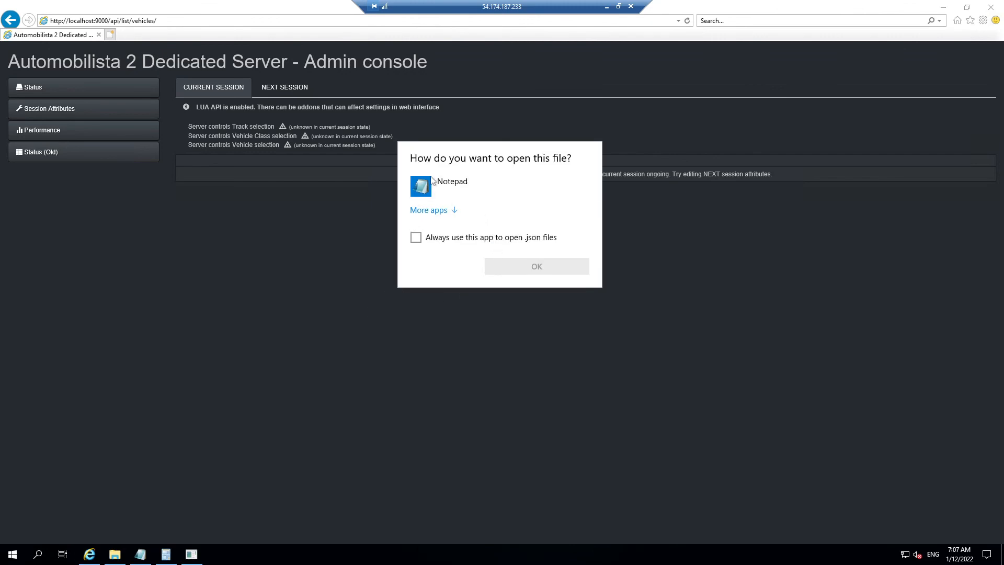
left_click(536, 268)
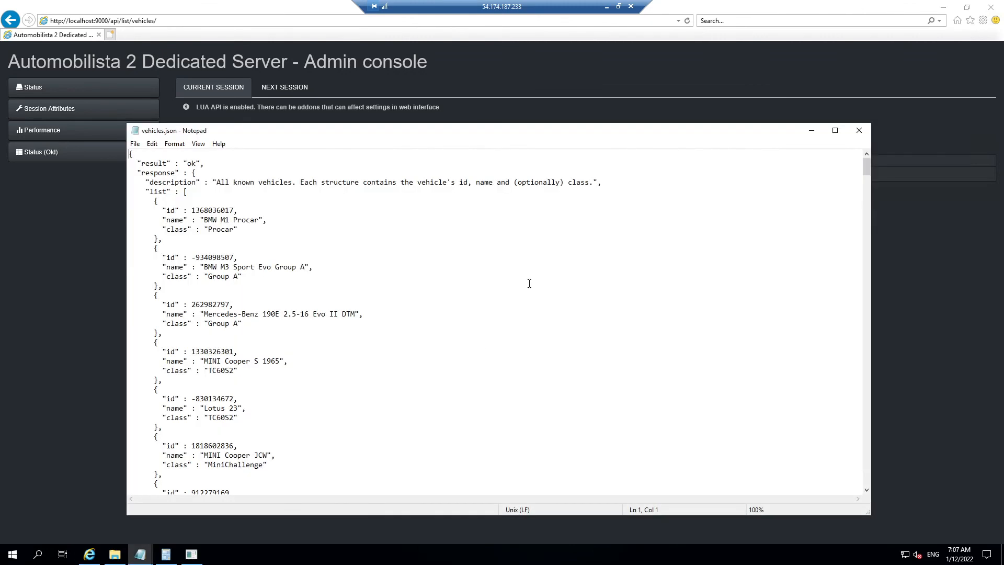
scroll(316, 248, "down", 5)
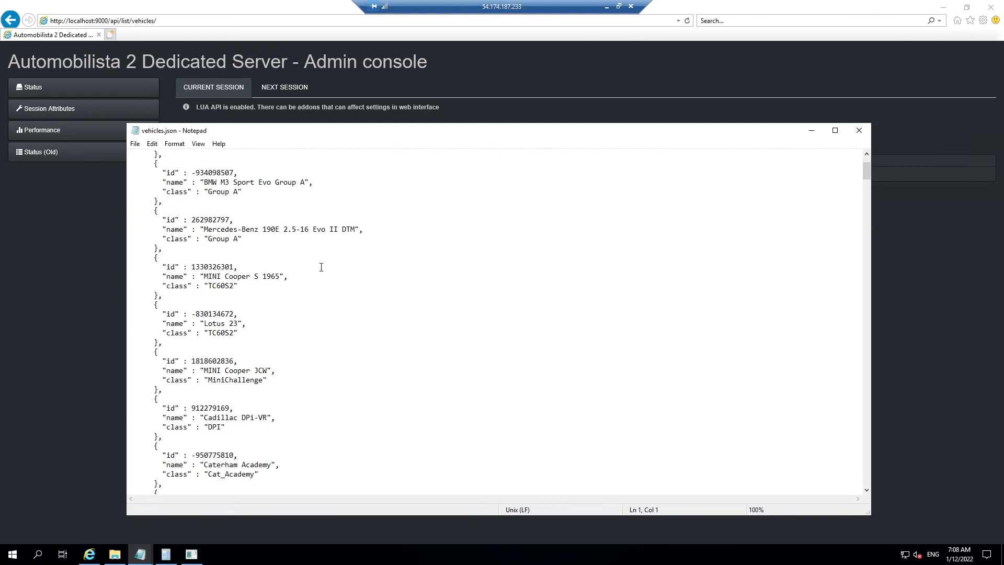
scroll(288, 291, "down", 2)
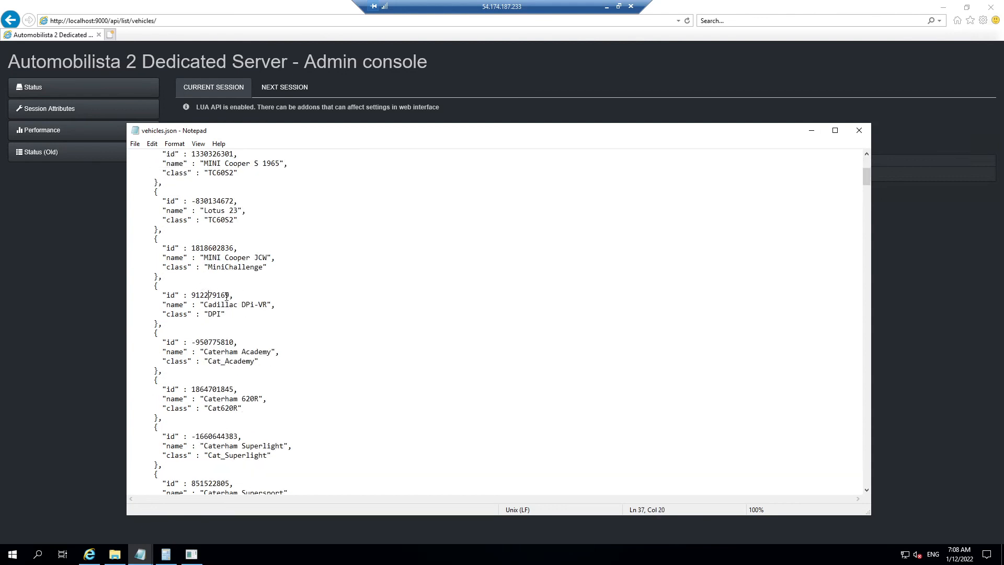
left_click_drag(230, 295, 196, 297)
left_click(261, 297)
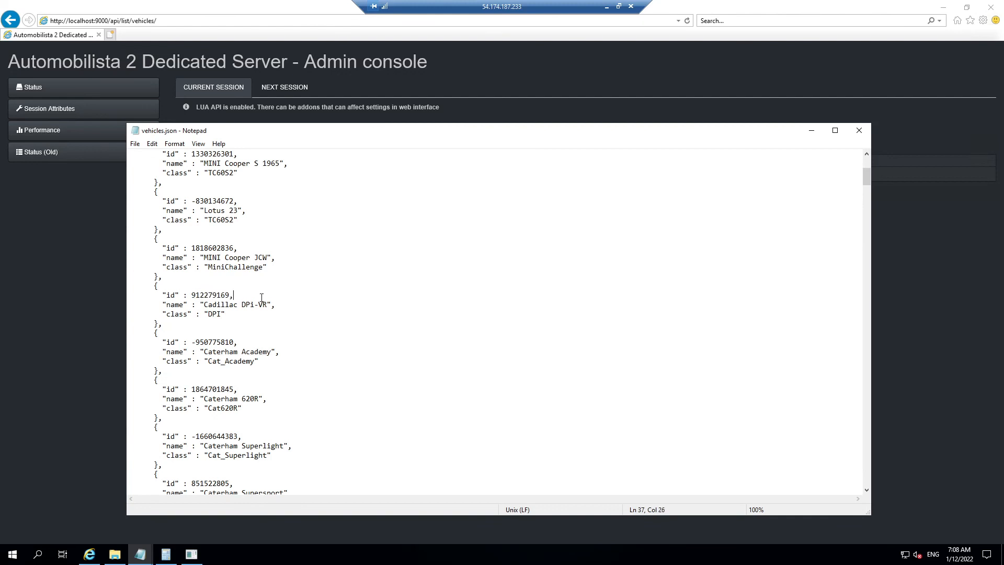
left_click(811, 130)
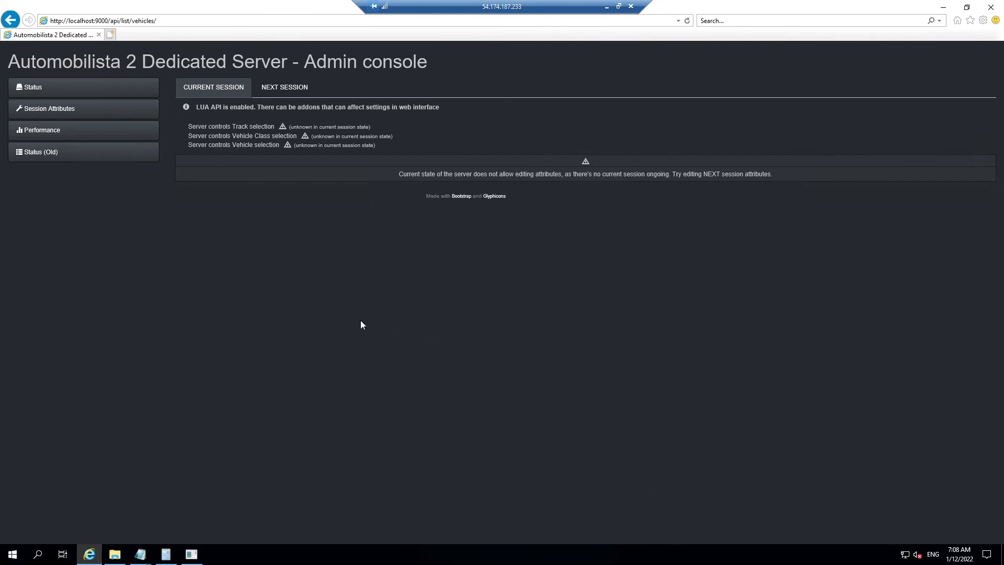
Step: Change enableLuaApi from true to false in server.cfg, then return to the DedicatedServerCmd console
left_click(141, 555)
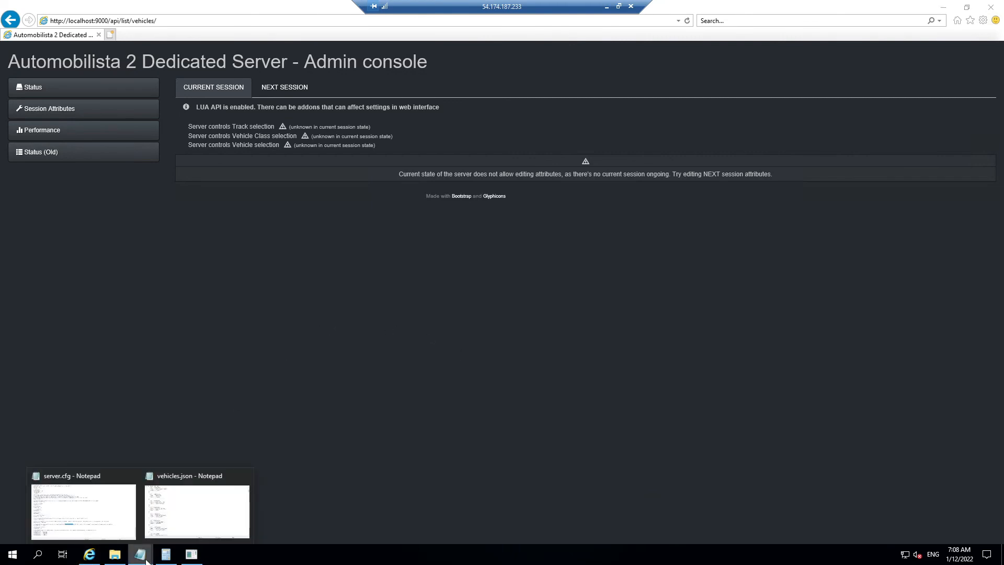
left_click(86, 512)
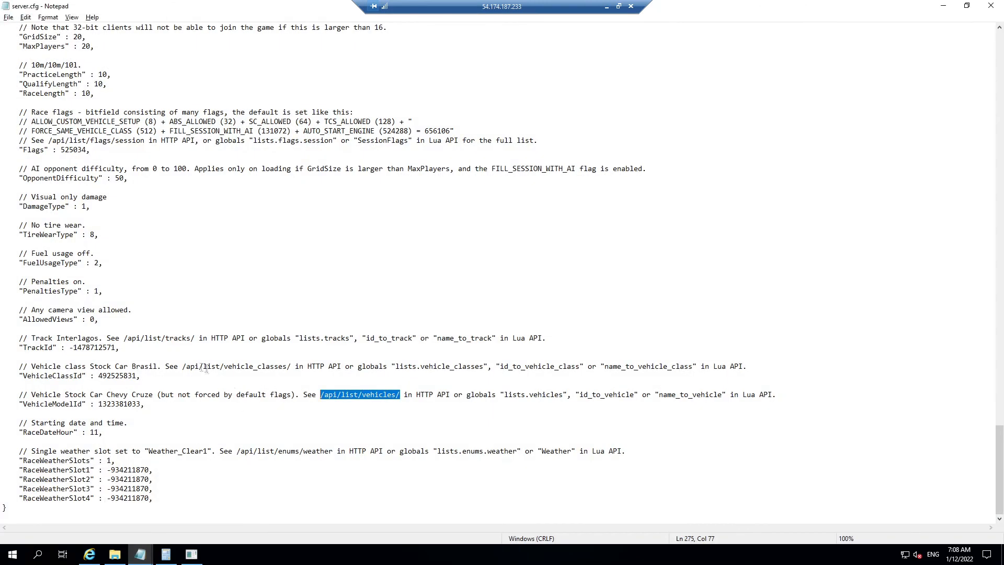
scroll(105, 385, "up", 7)
scroll(106, 384, "up", 6)
scroll(106, 385, "up", 1)
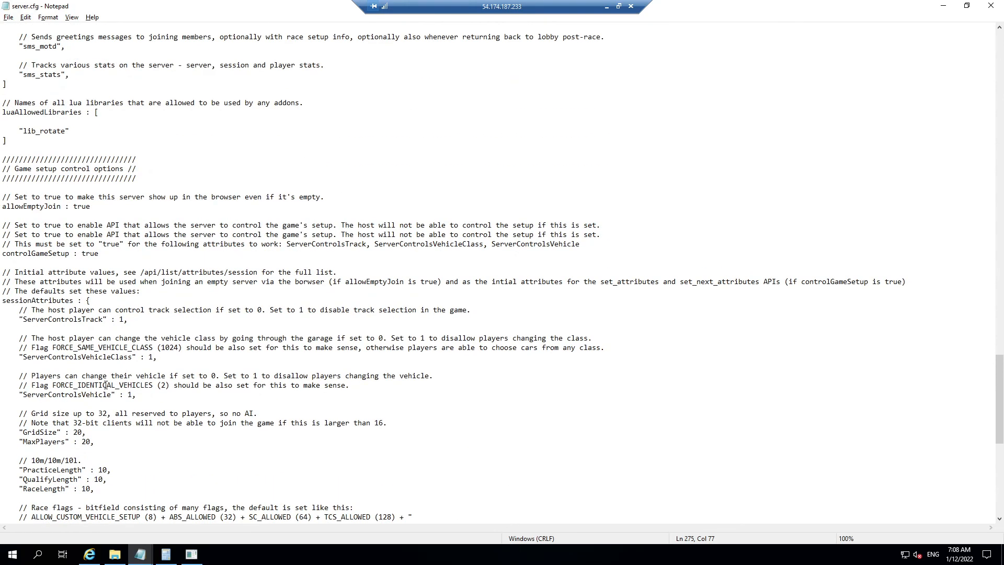
scroll(106, 385, "up", 13)
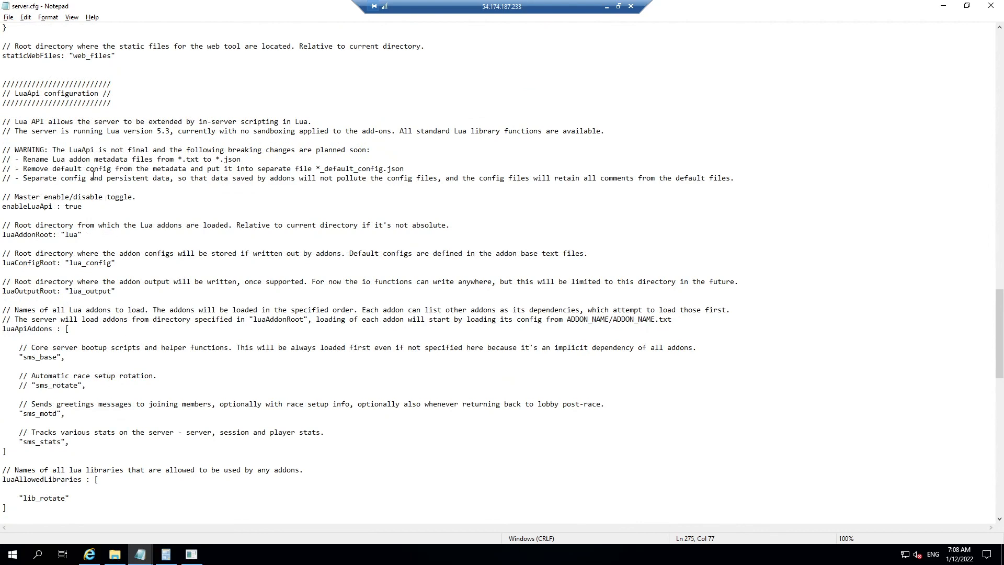
double_click(72, 205)
type("false")
left_click(191, 554)
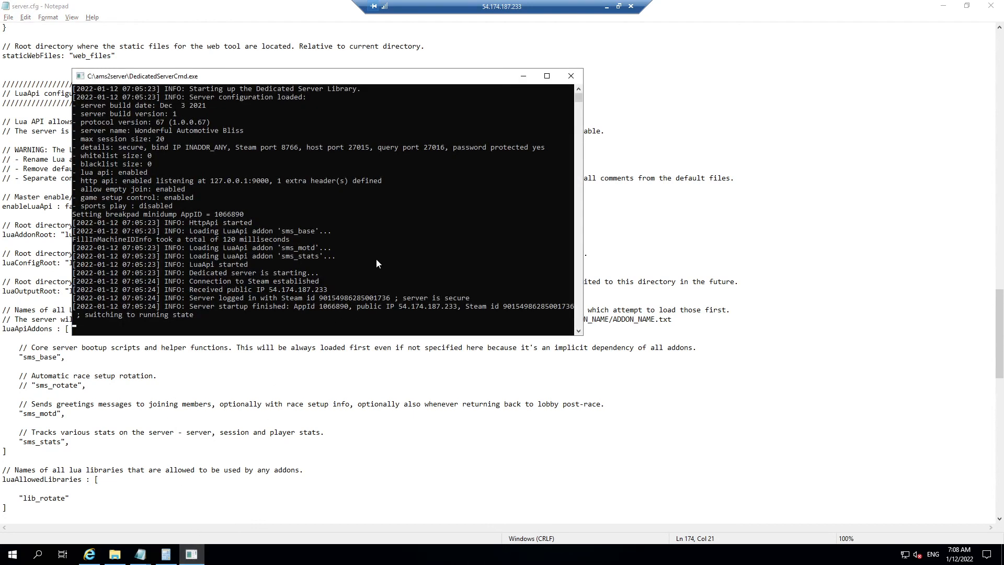